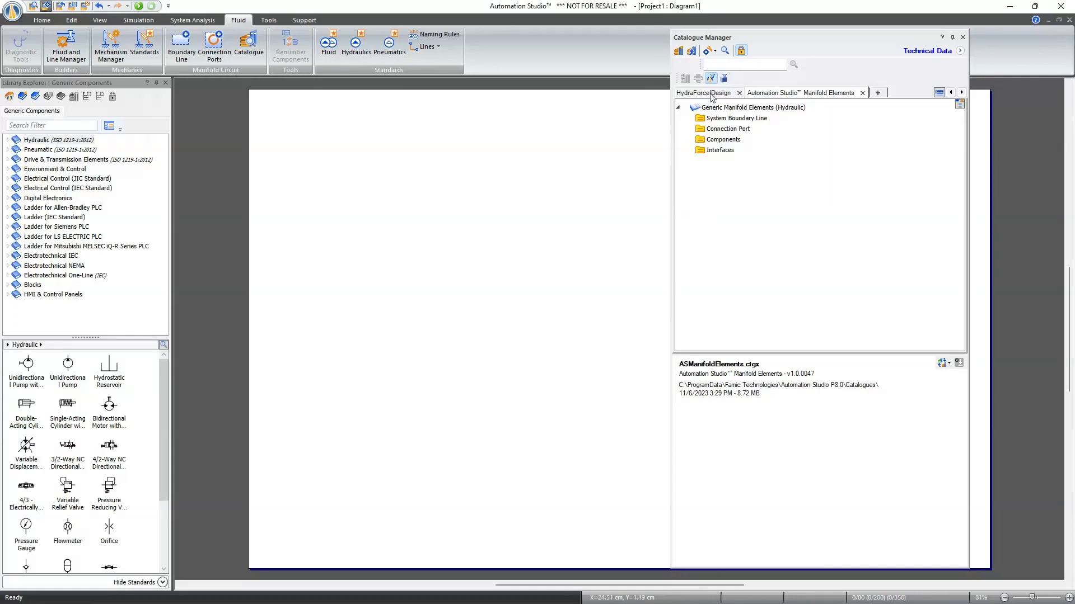
- Open the product configurator for the Orifice Plug in the Generic Orifice Plug components and review its available sizes
double_click(714, 141)
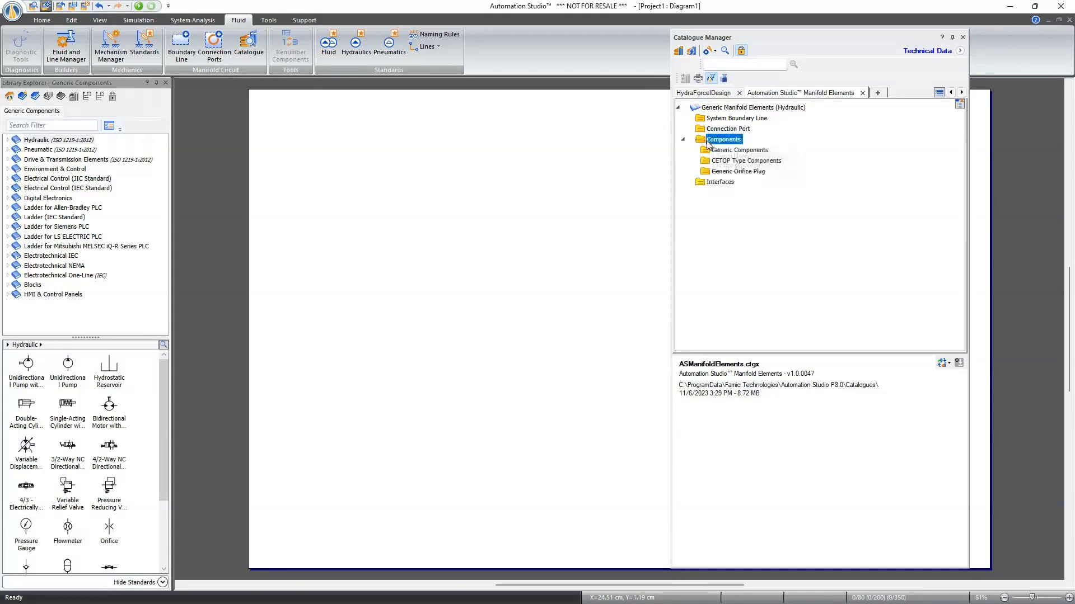
double_click(722, 173)
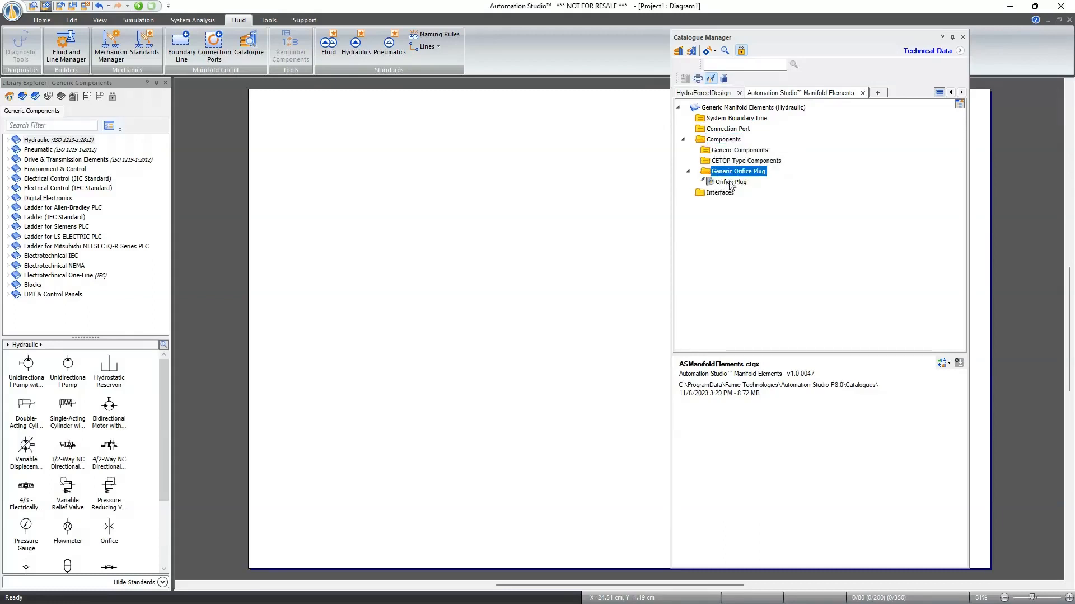
click(729, 182)
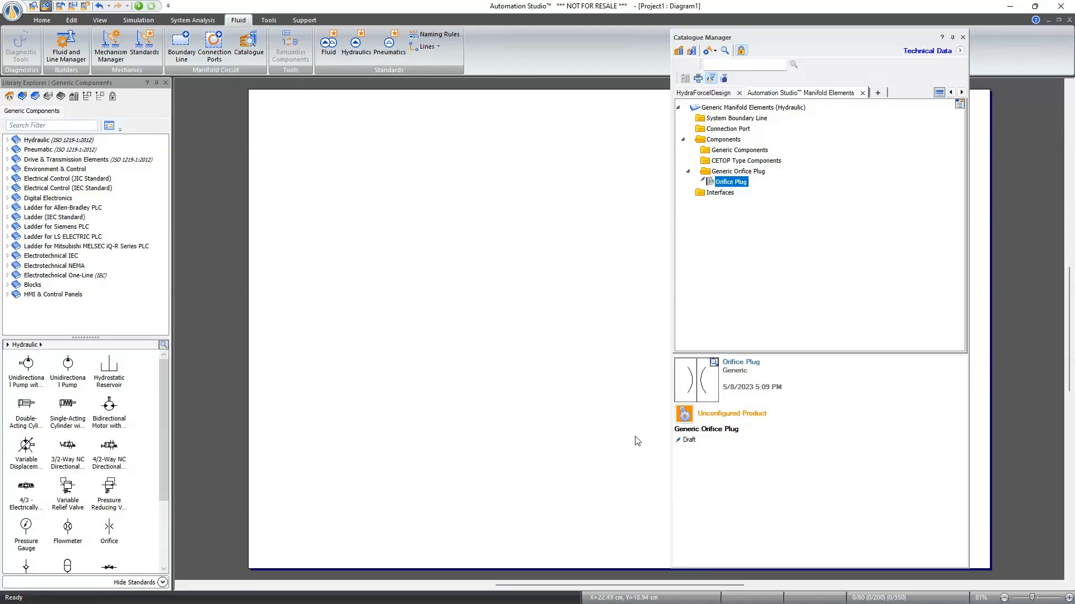
click(684, 416)
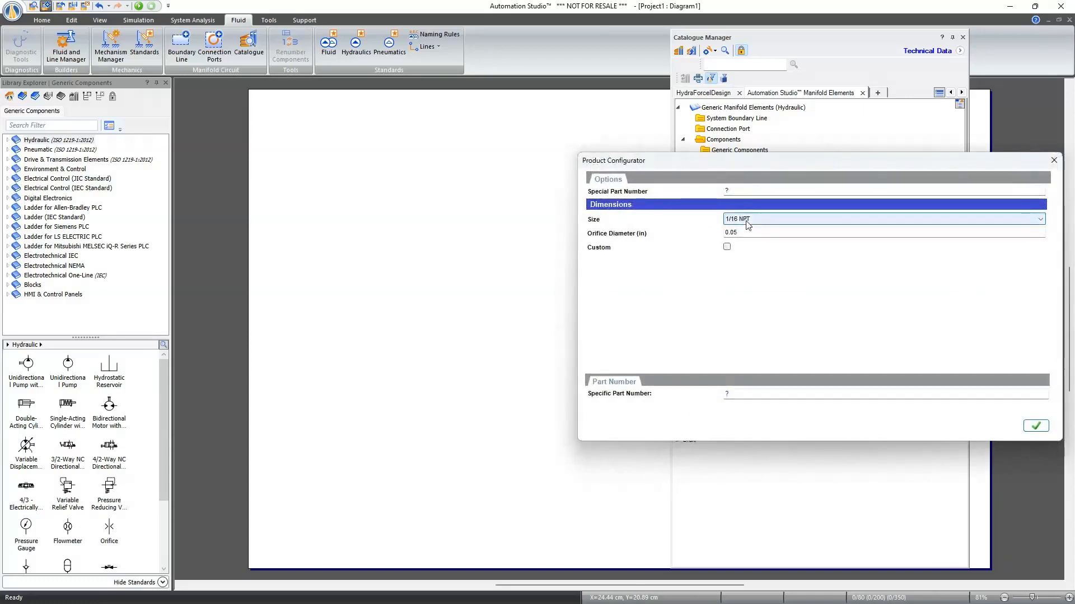
click(747, 221)
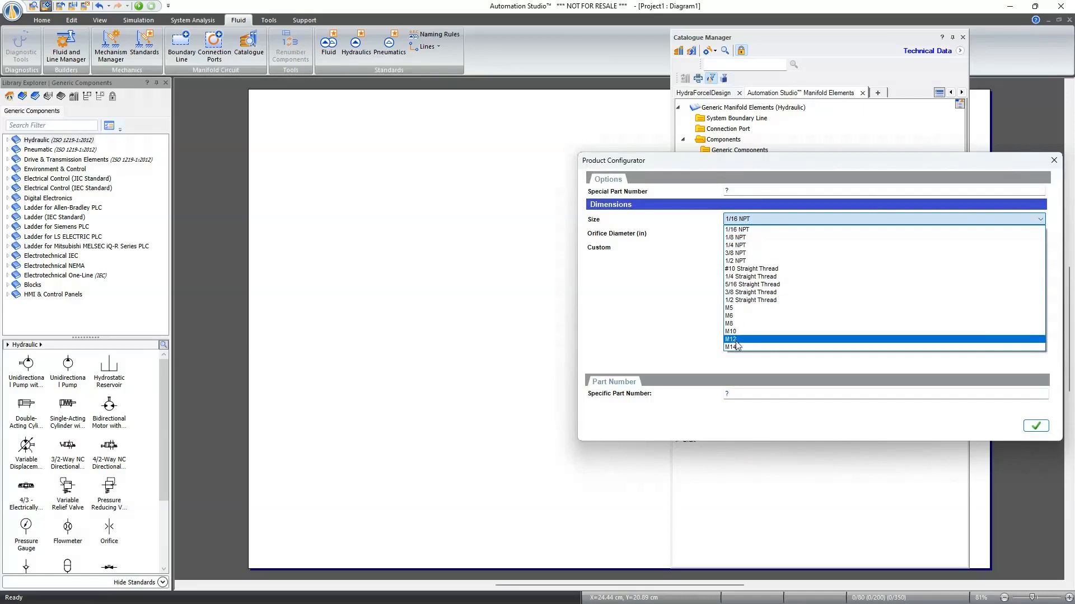
click(699, 213)
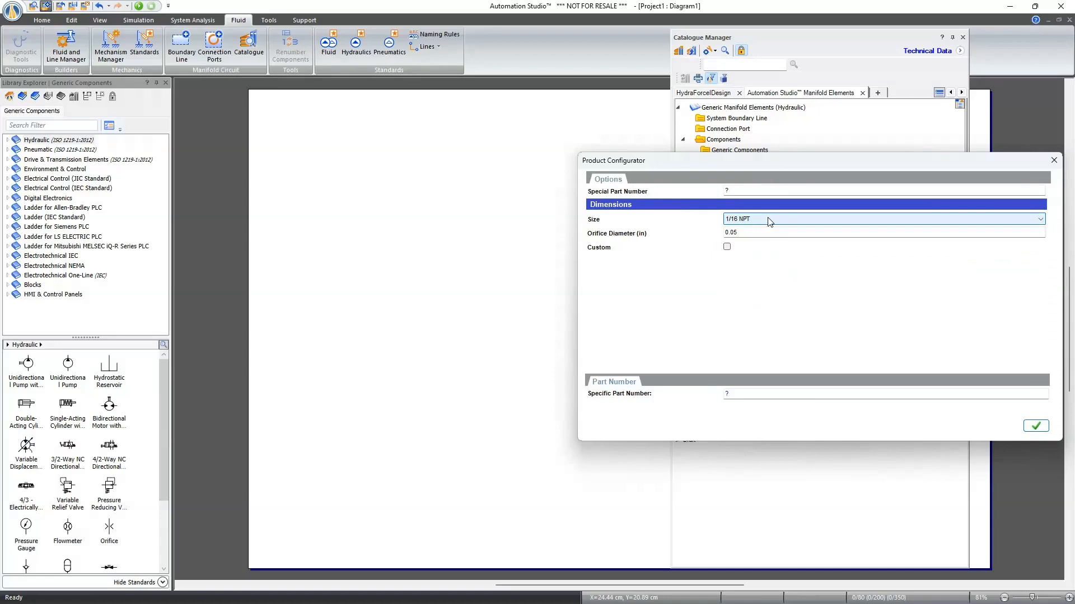
- Give the orifice plug the special part number ORF and place it on the diagram
click(745, 191)
double_click(744, 191)
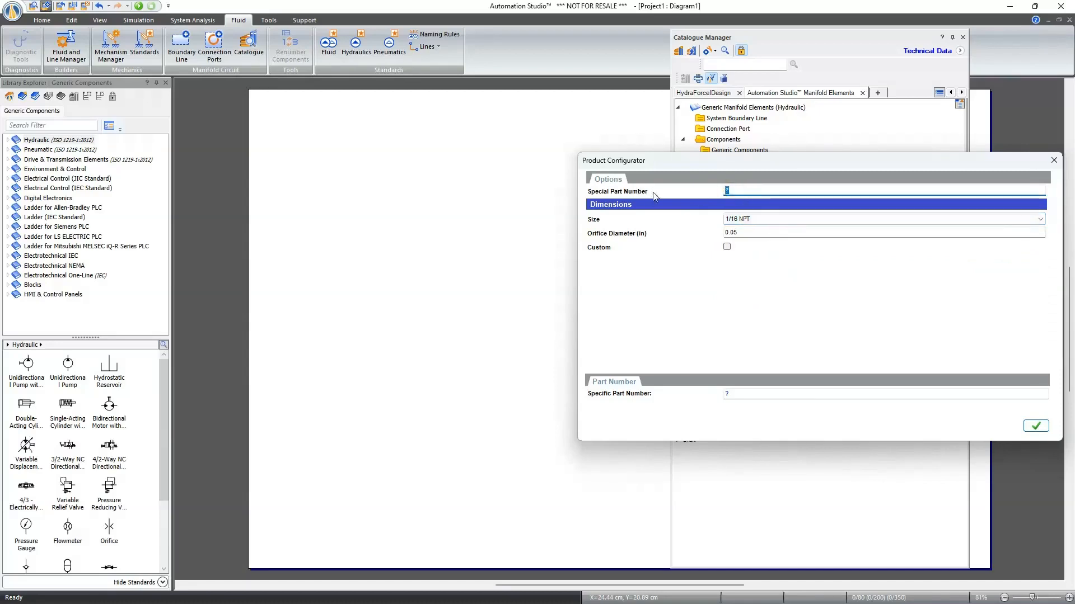
text(abc)
double_click(747, 191)
text(ORF)
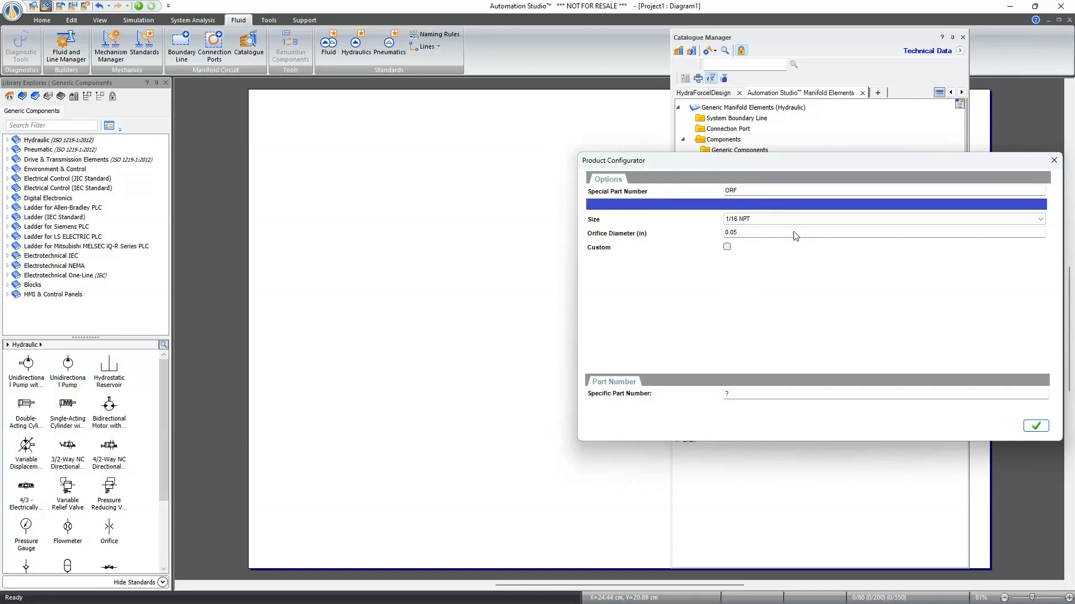
click(1036, 426)
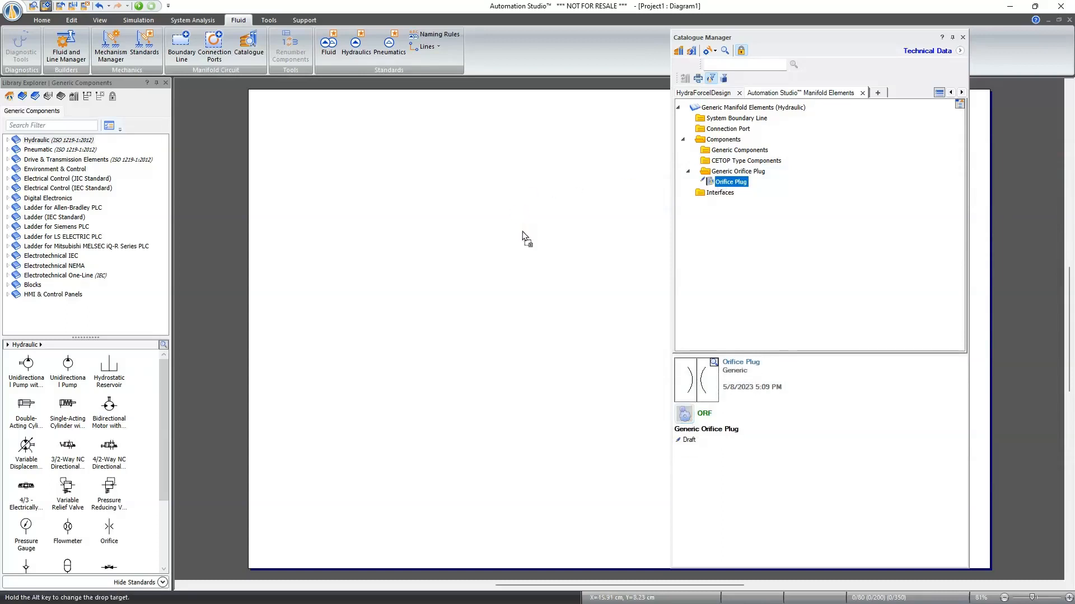
click(522, 232)
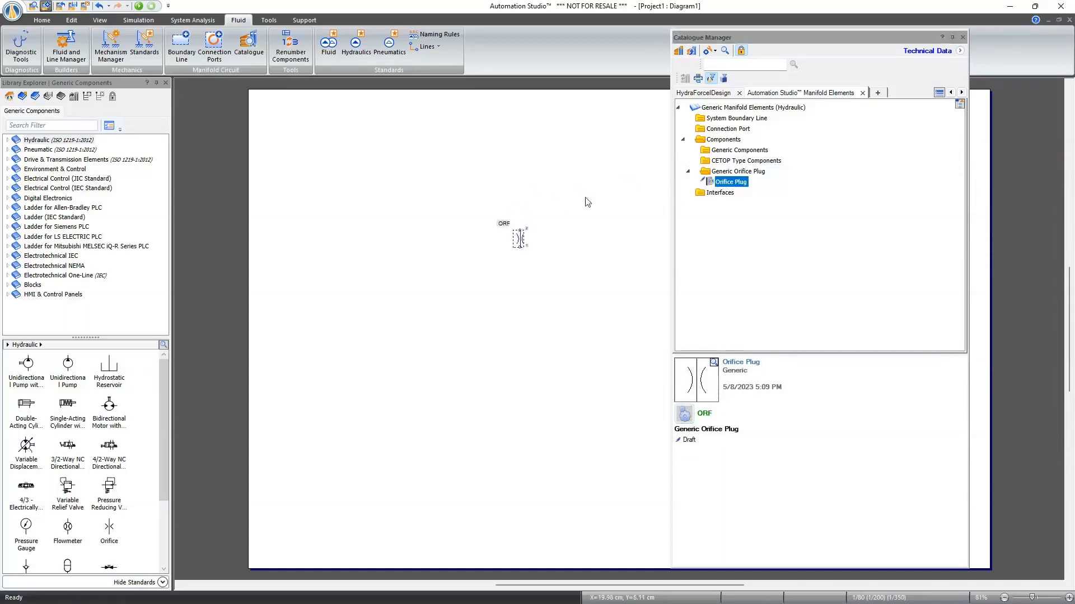
- Place the SV08-40 spool-type, 4-way, 2-position solenoid valve from the HydraForce catalogue above the orifice plug
click(704, 94)
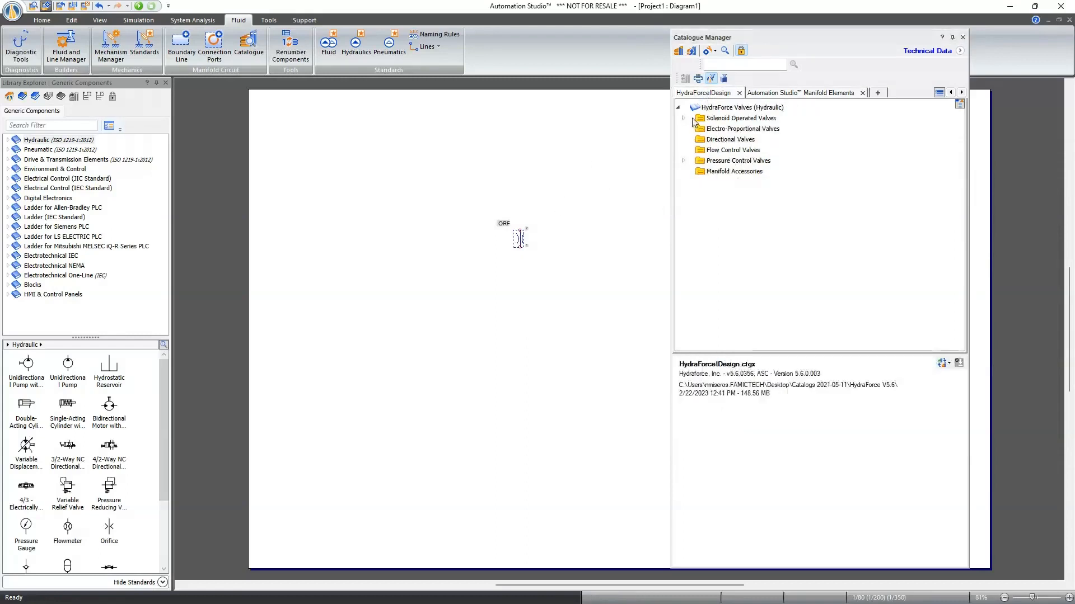
click(684, 119)
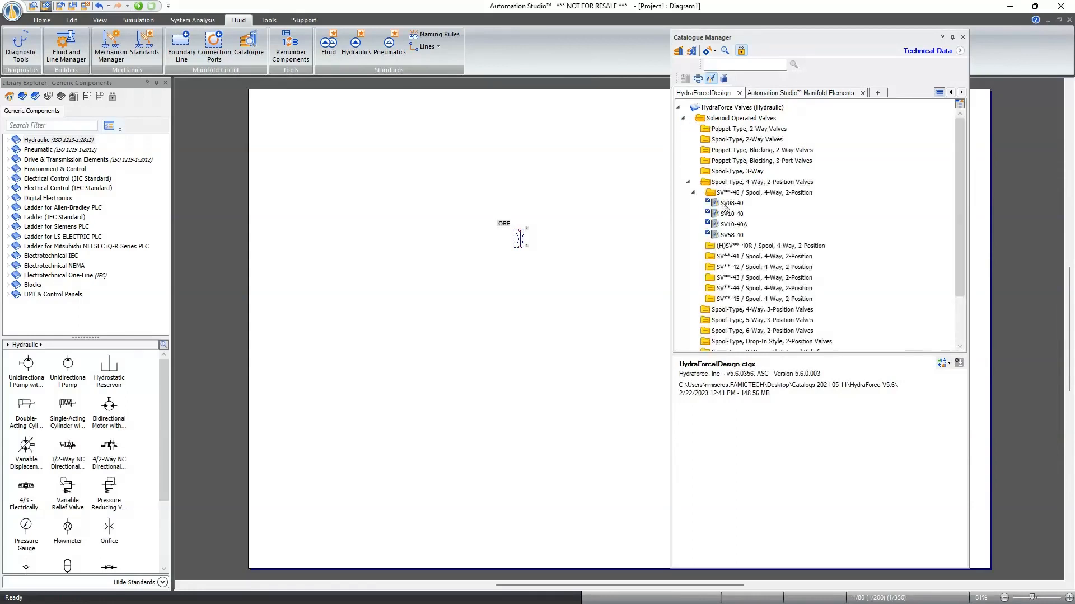
drag(724, 204, 583, 197)
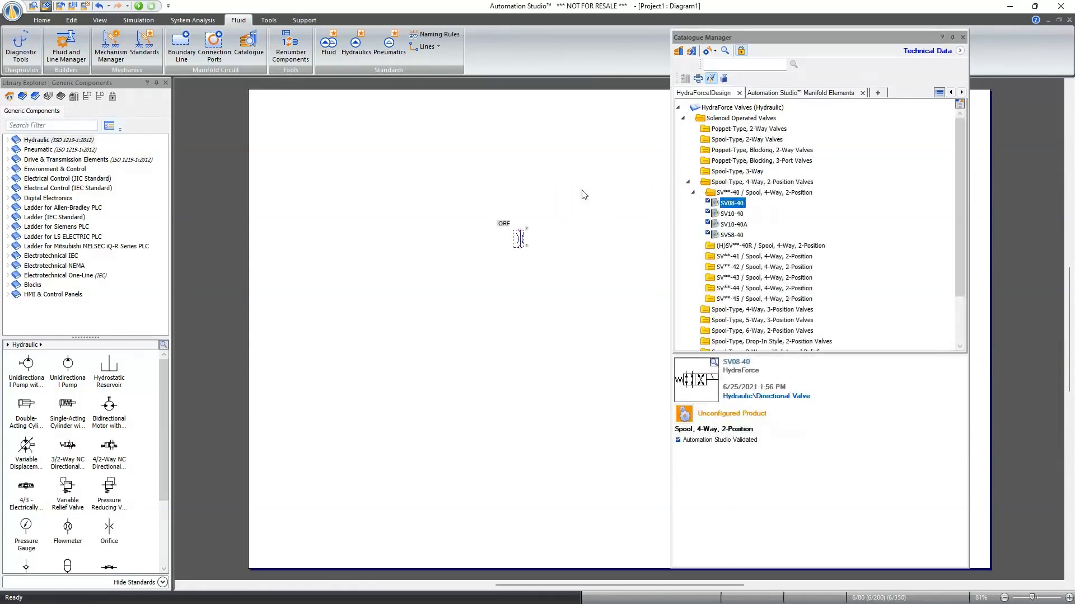
- Place the RV08-20 direct-acting poppet relief valve from the pressure control valves below the orifice plug and close the catalogue
click(683, 119)
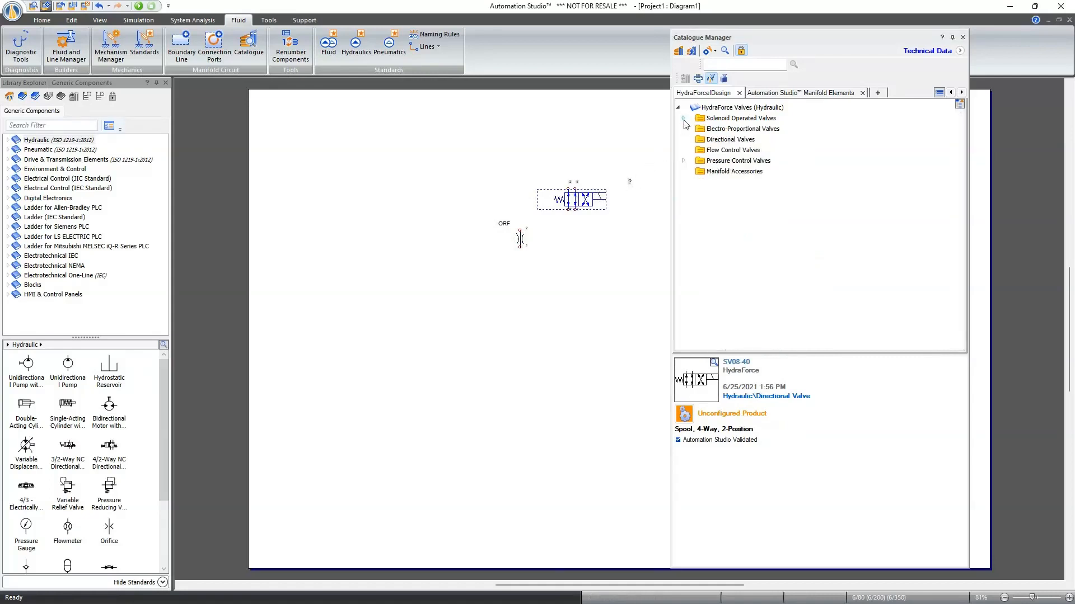
click(683, 162)
click(686, 172)
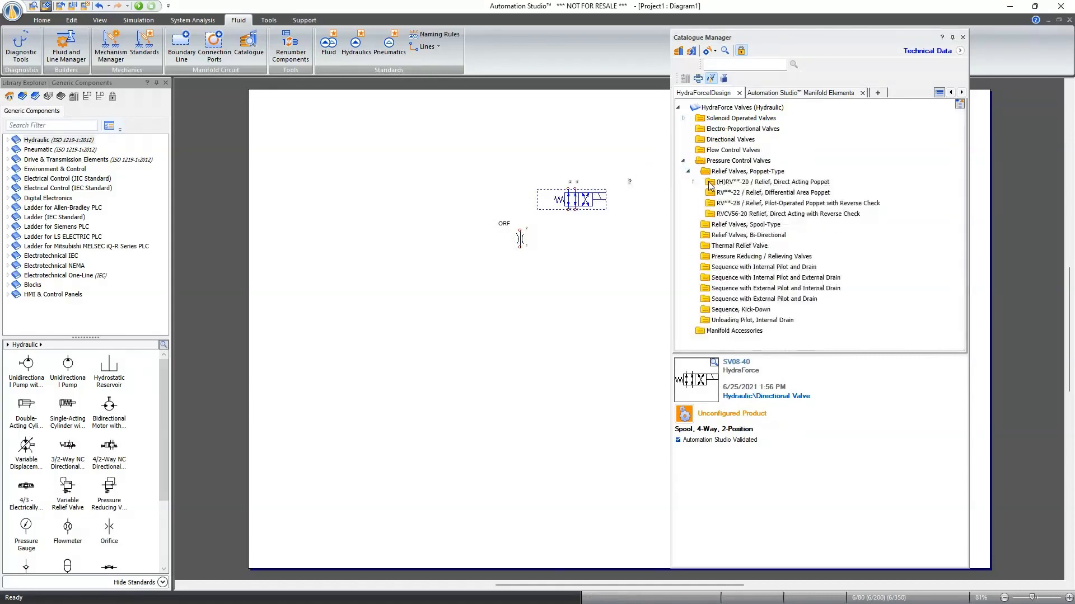
click(711, 184)
double_click(710, 185)
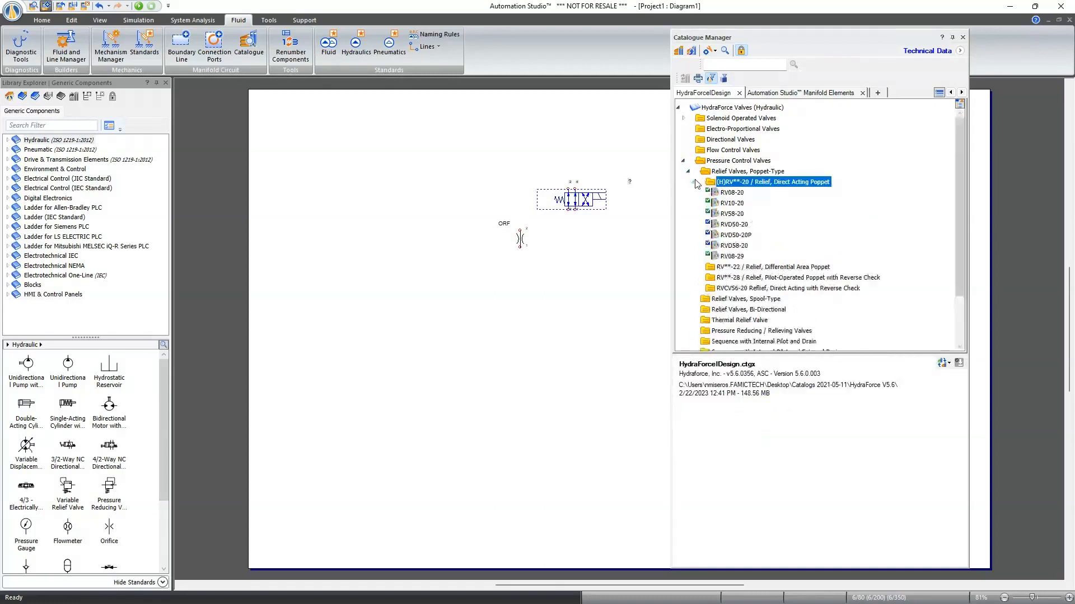
click(731, 192)
drag(731, 192, 488, 271)
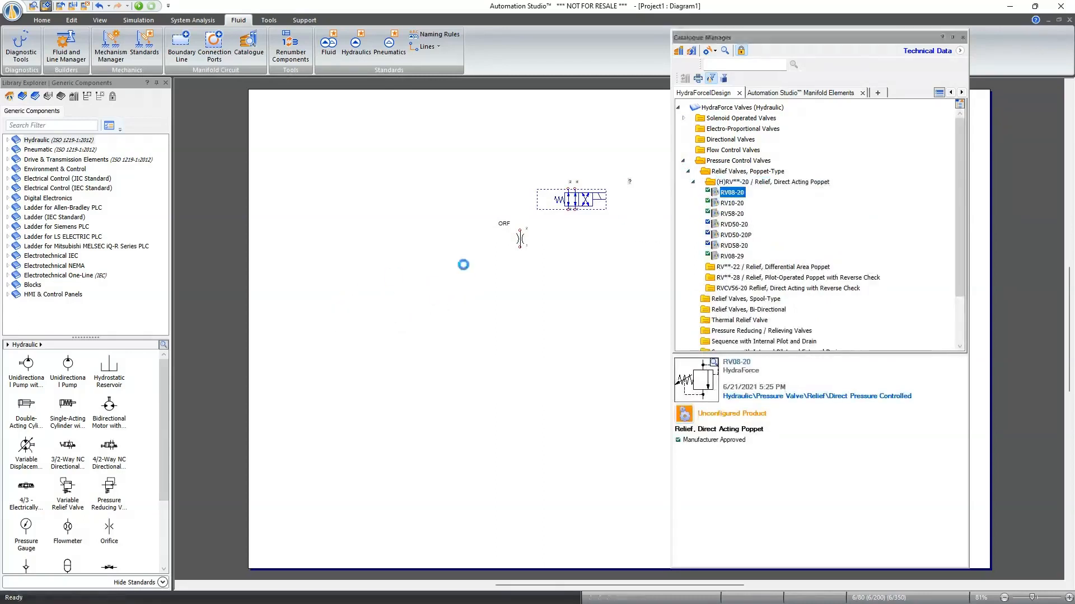
click(963, 36)
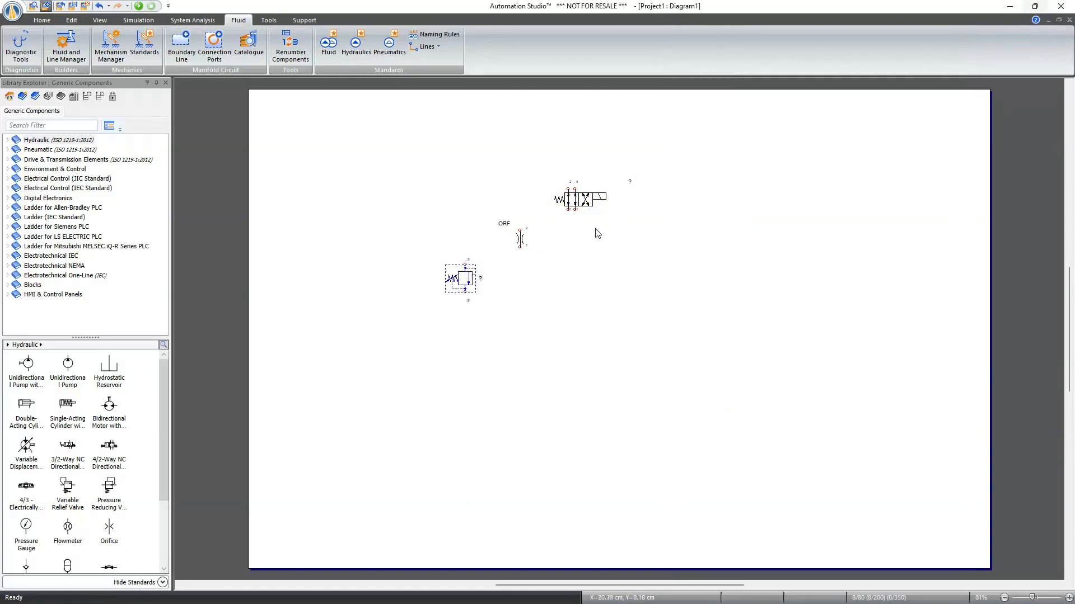
- Configure the SV08-40 valve with Buna N (N) seals, E-Coil - 10 VDC voltage and Metri-Pack 150 (IP69K Rated) (EY) termination
double_click(584, 200)
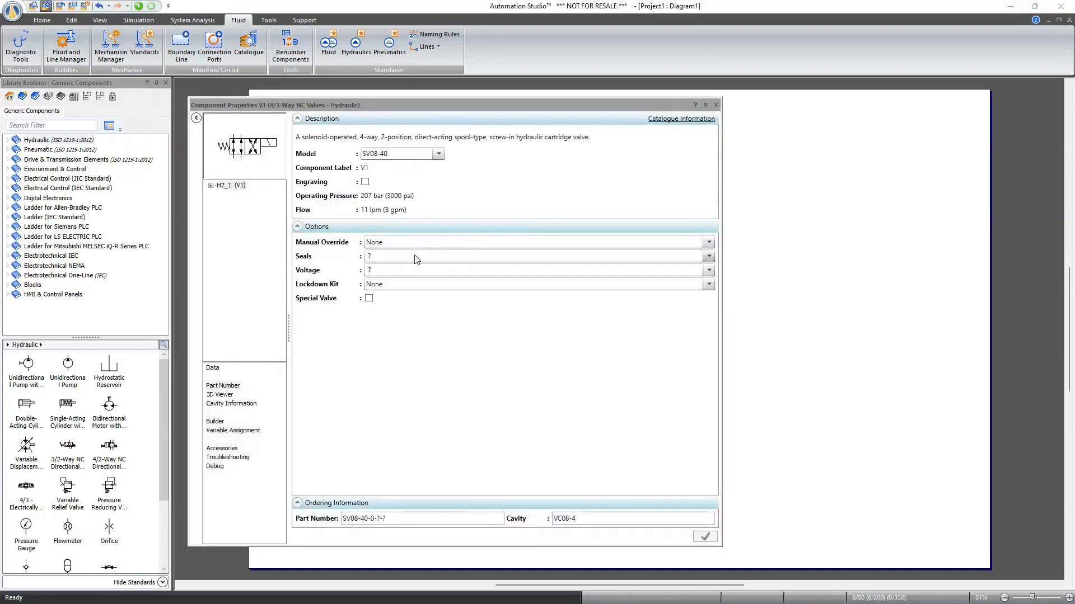
click(394, 257)
click(390, 282)
click(392, 271)
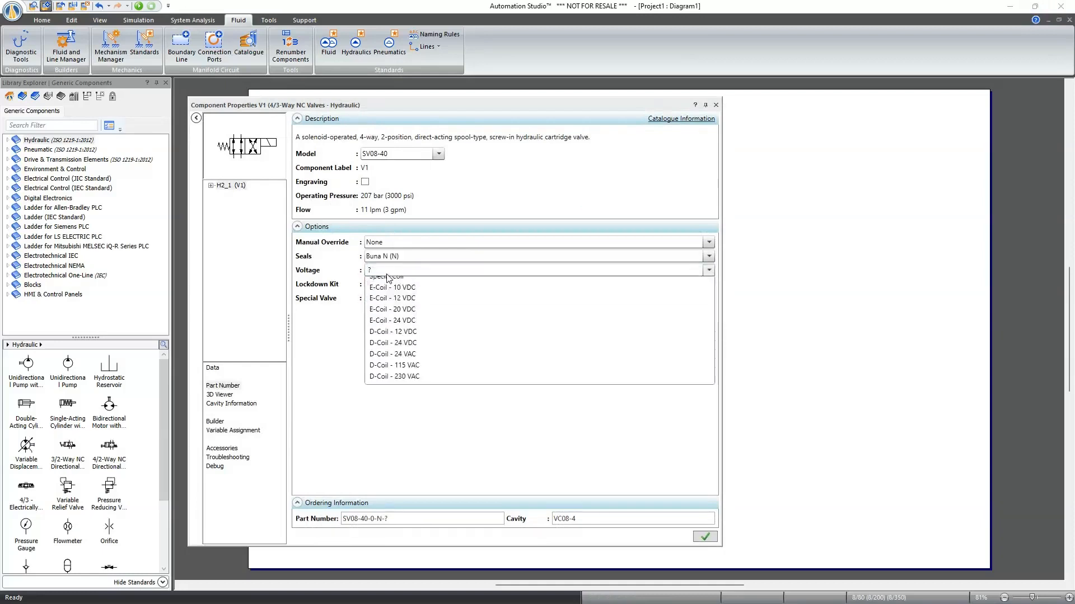
click(391, 318)
click(390, 285)
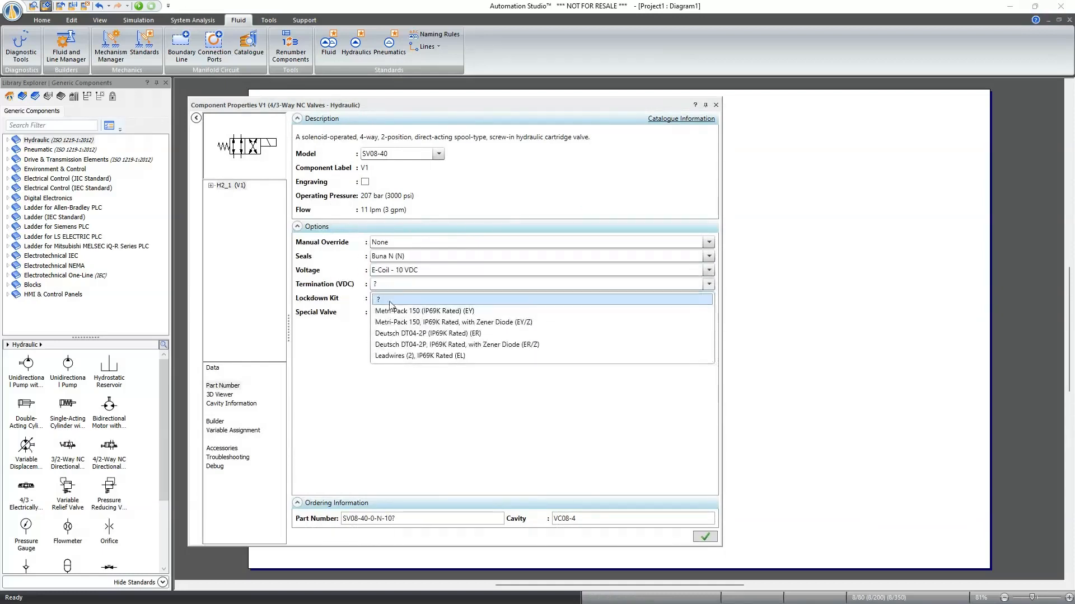
click(392, 309)
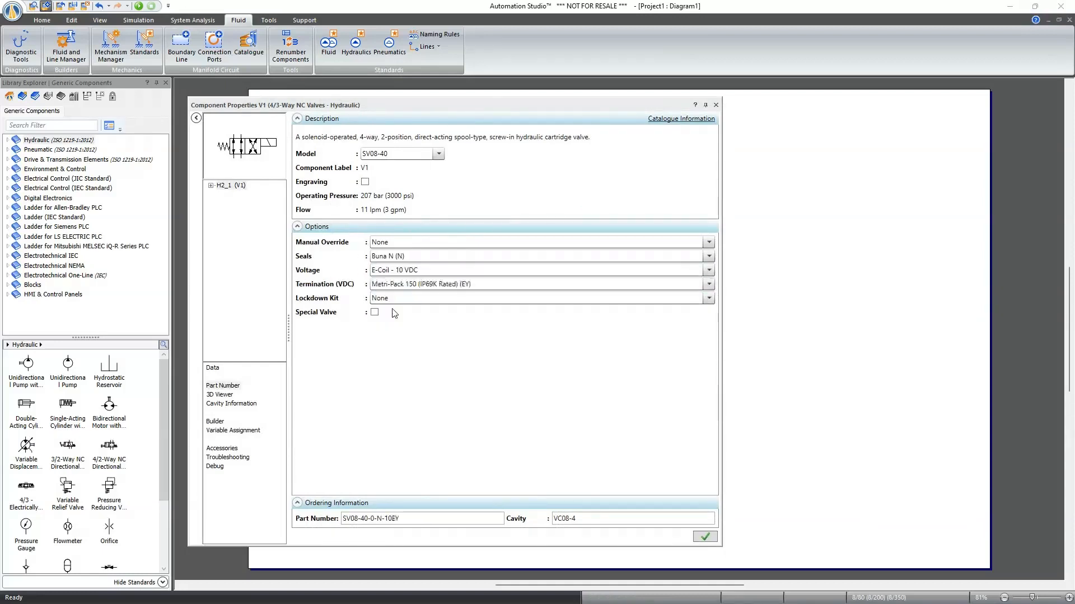
click(696, 539)
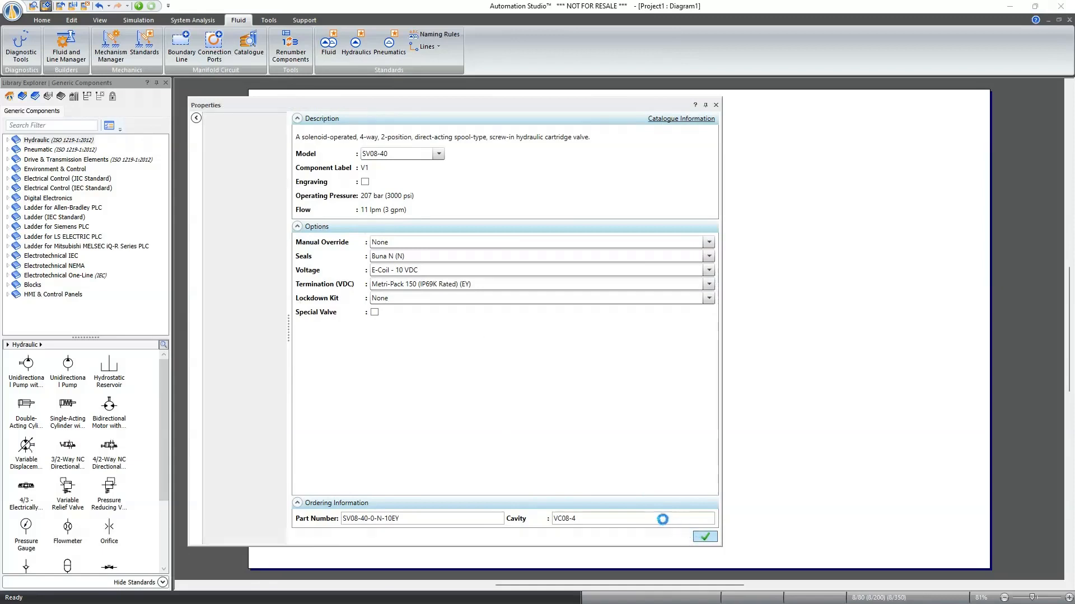
click(715, 105)
- Configure the RV08-20 valve with 1/4 in. Hex Allen Head (A), Buna N - Pressure on P only (N), 3.45 to 34.48 bar spring range and Adjustable pressure
double_click(465, 275)
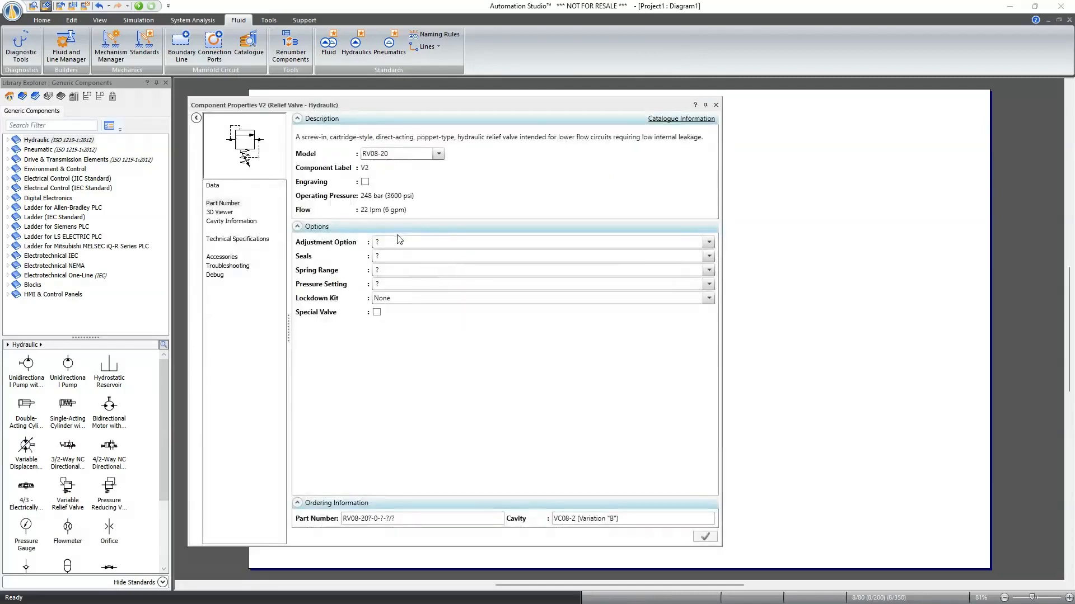
click(399, 241)
click(403, 269)
click(403, 256)
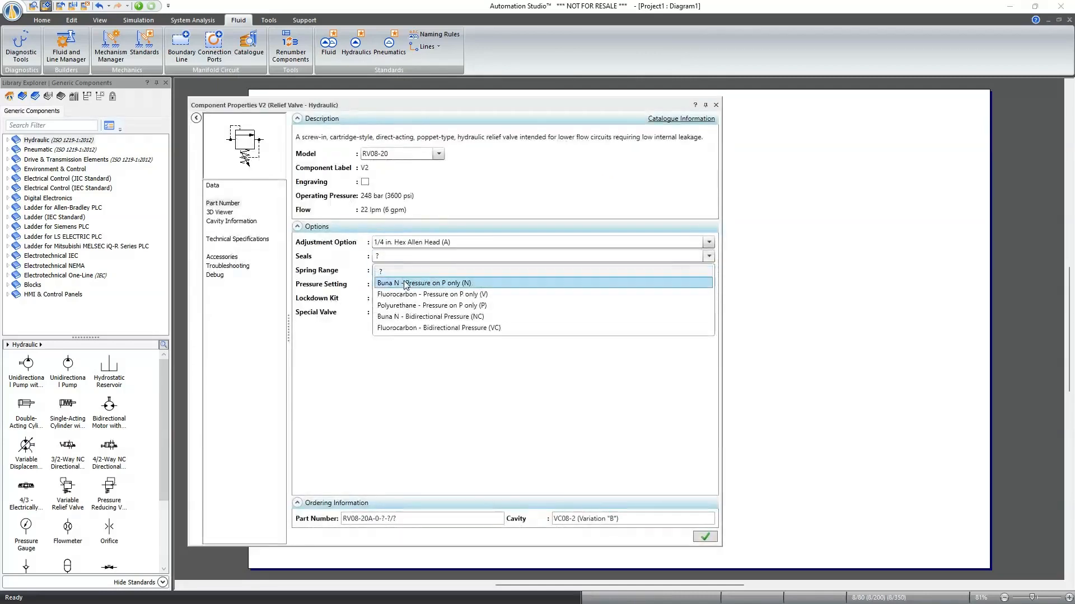
click(403, 281)
click(402, 271)
click(406, 293)
click(409, 284)
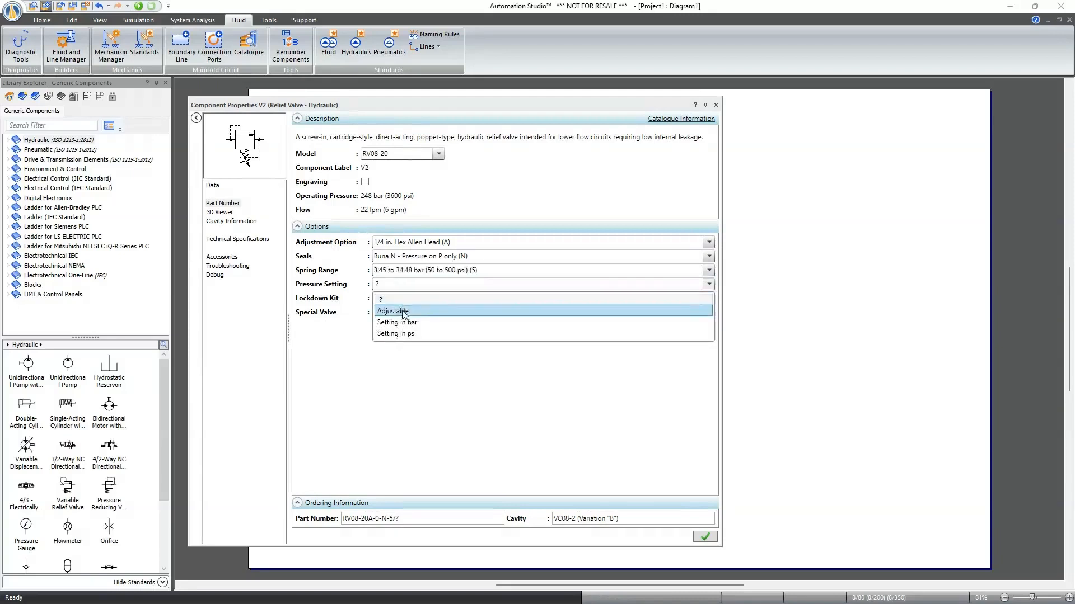
click(420, 311)
click(705, 537)
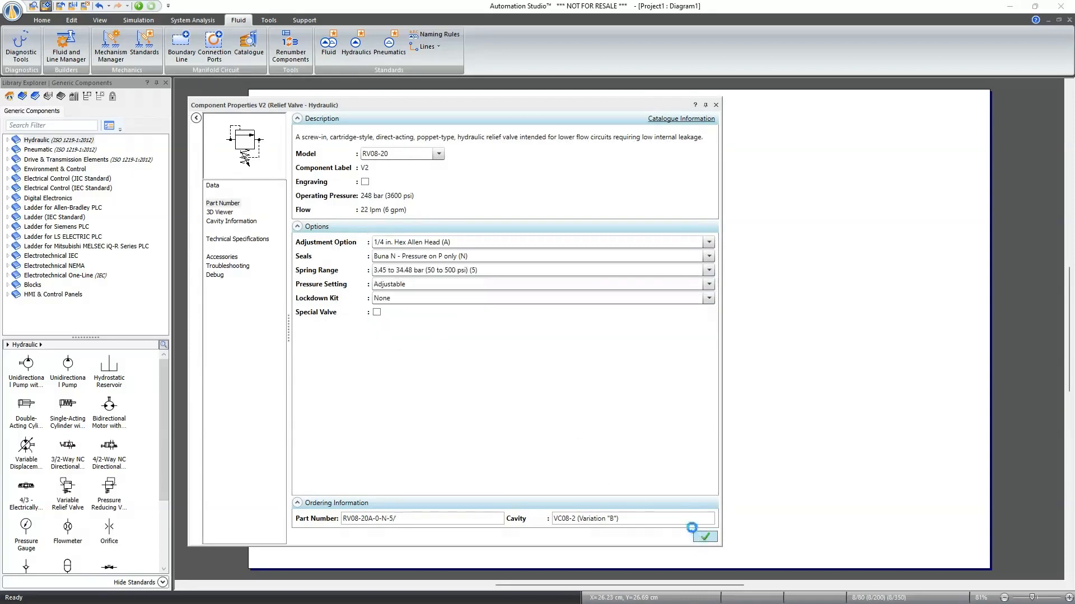
click(715, 105)
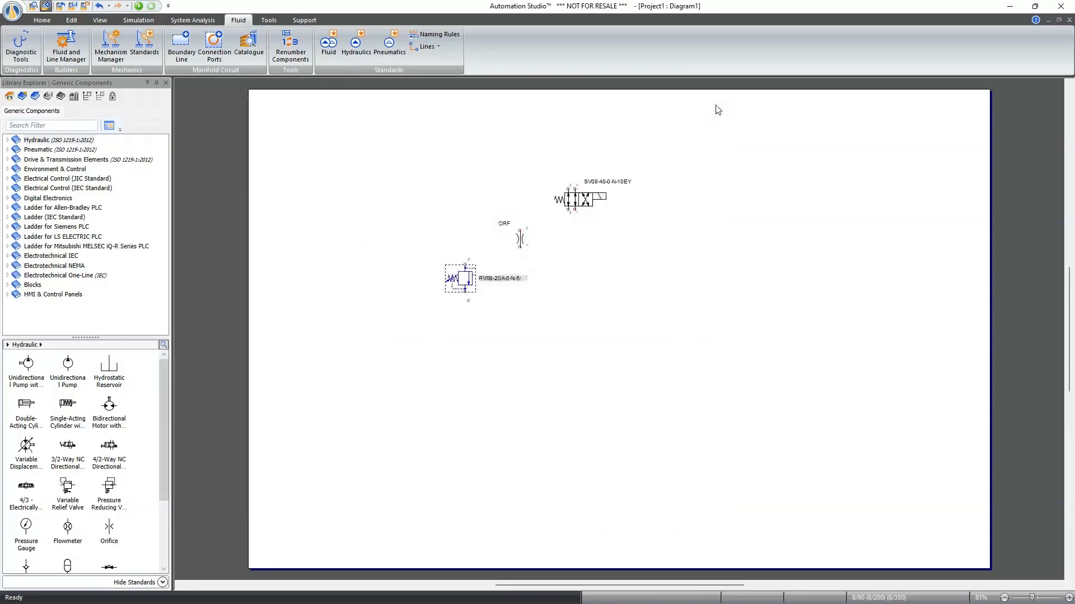
- Rotate the relief valve until its ports lie horizontally with the spring underneath, and mirror it horizontally
key(ctrl+r)
key(ctrl+r)
key(ctrl+r)
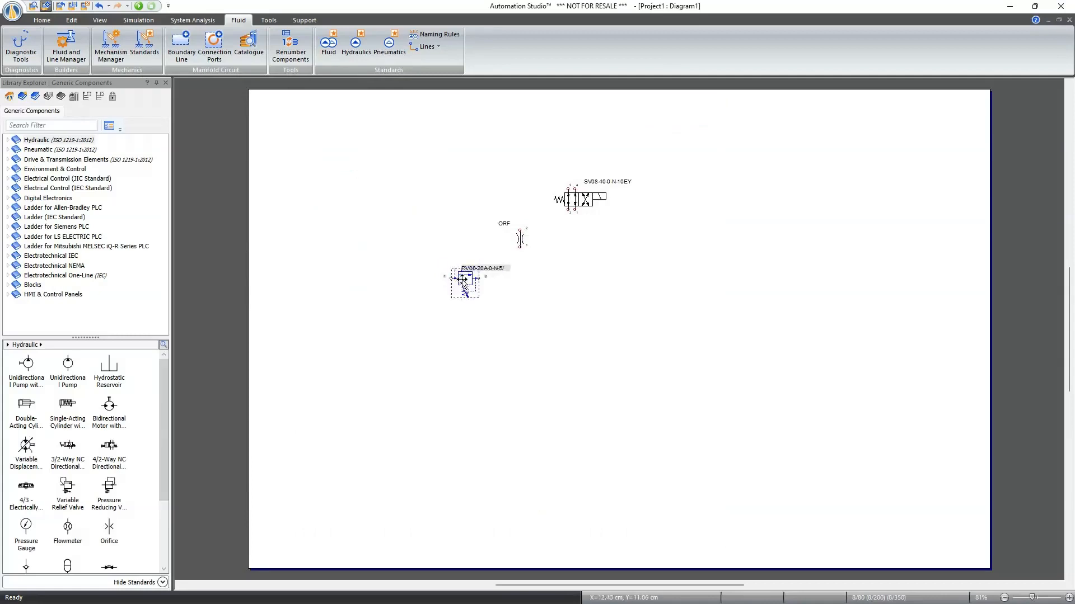
key(ctrl+h)
- Position the orifice plug right of the relief valve with the solenoid valve above between them, and draw a manifold boundary around all three
drag(532, 249, 597, 293)
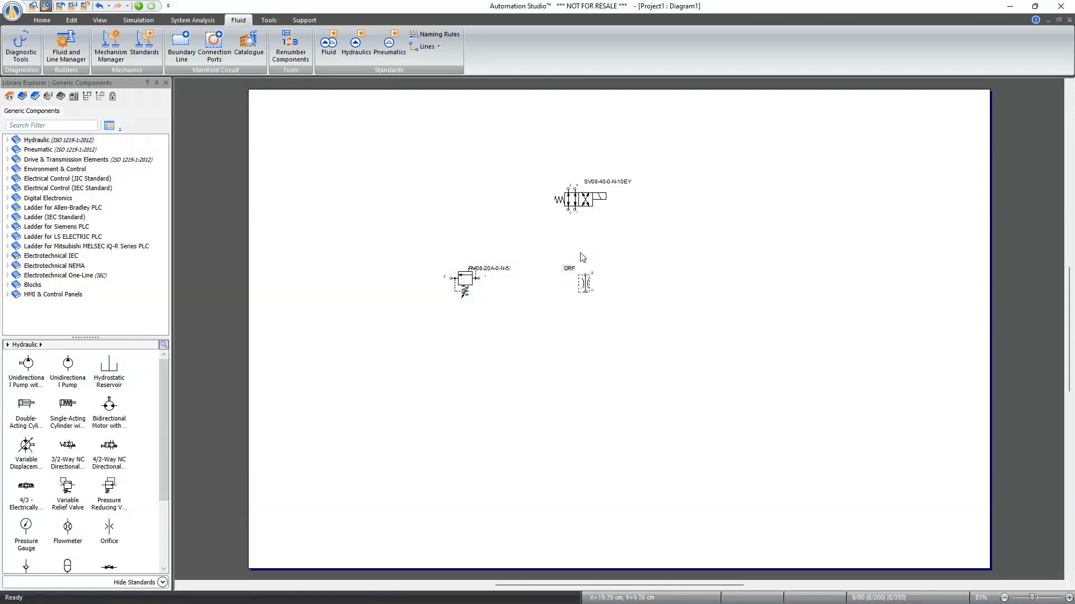
drag(581, 201, 525, 215)
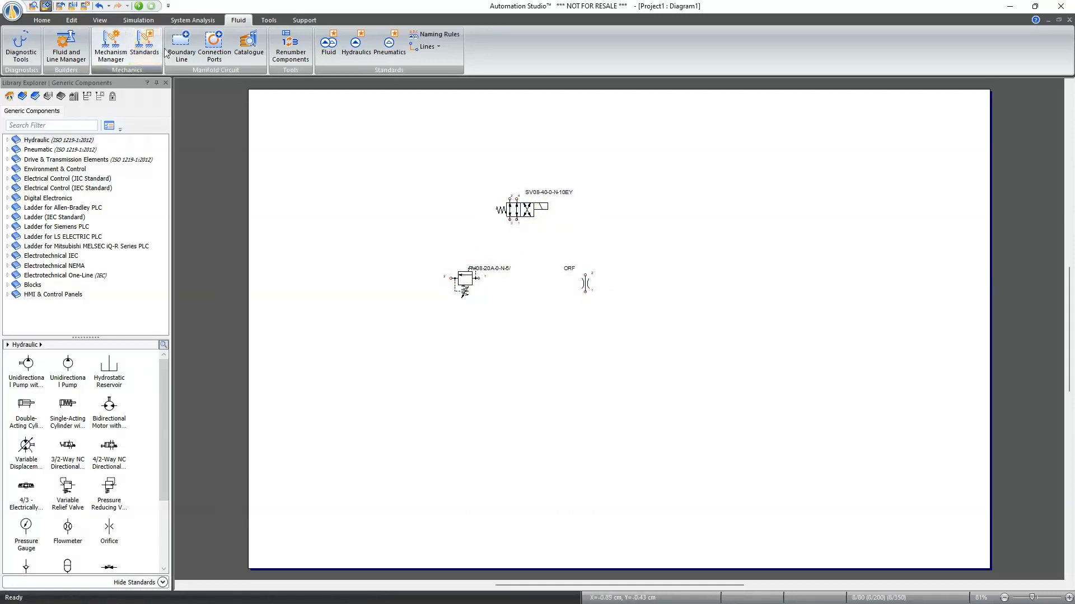
click(181, 45)
drag(399, 164, 633, 334)
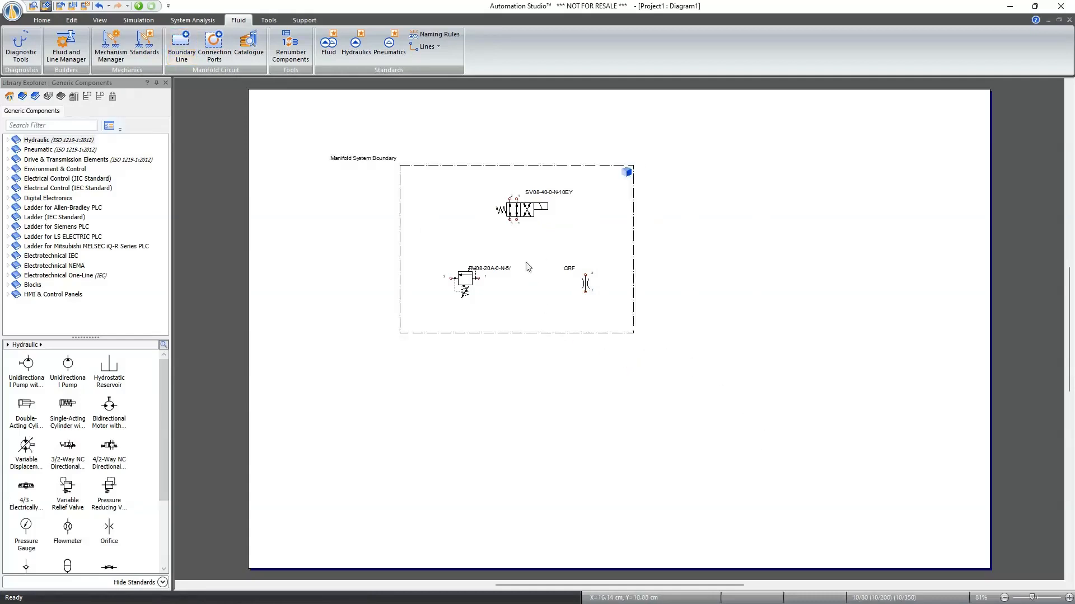
- Connect the solenoid valve's two lower ports to the bottom boundary edge, and route the relief valve from the first line to the left edge
drag(509, 221, 510, 334)
drag(476, 277, 399, 279)
click(399, 279)
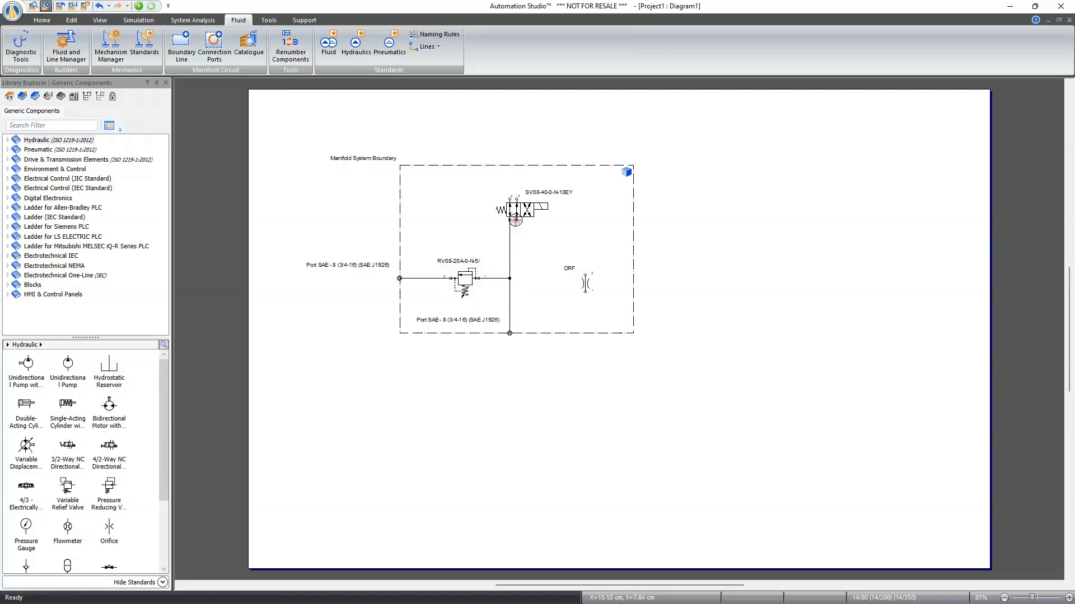
drag(516, 223, 546, 280)
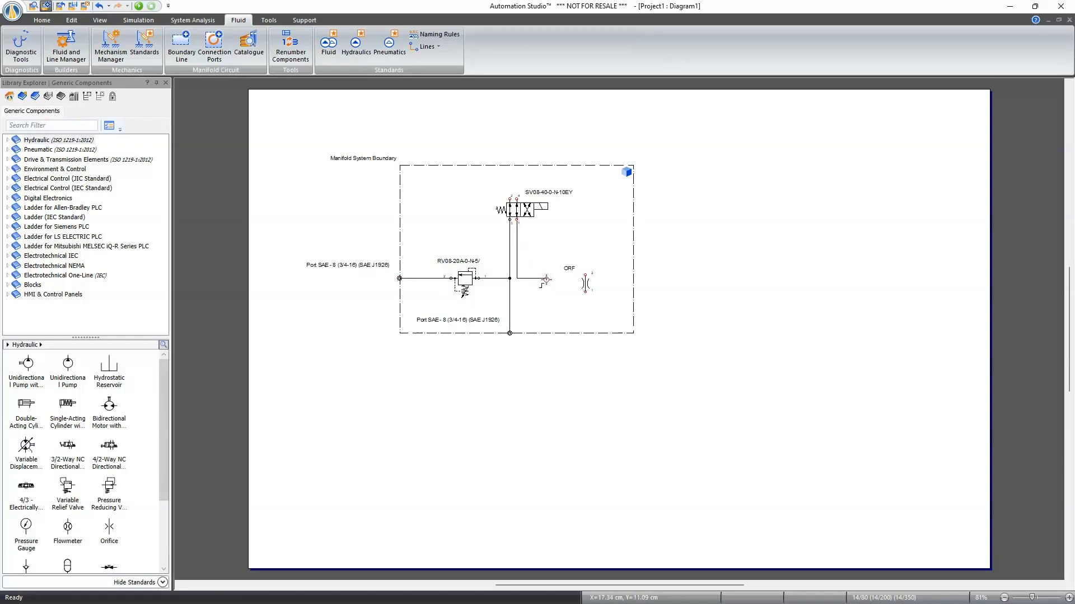
click(564, 333)
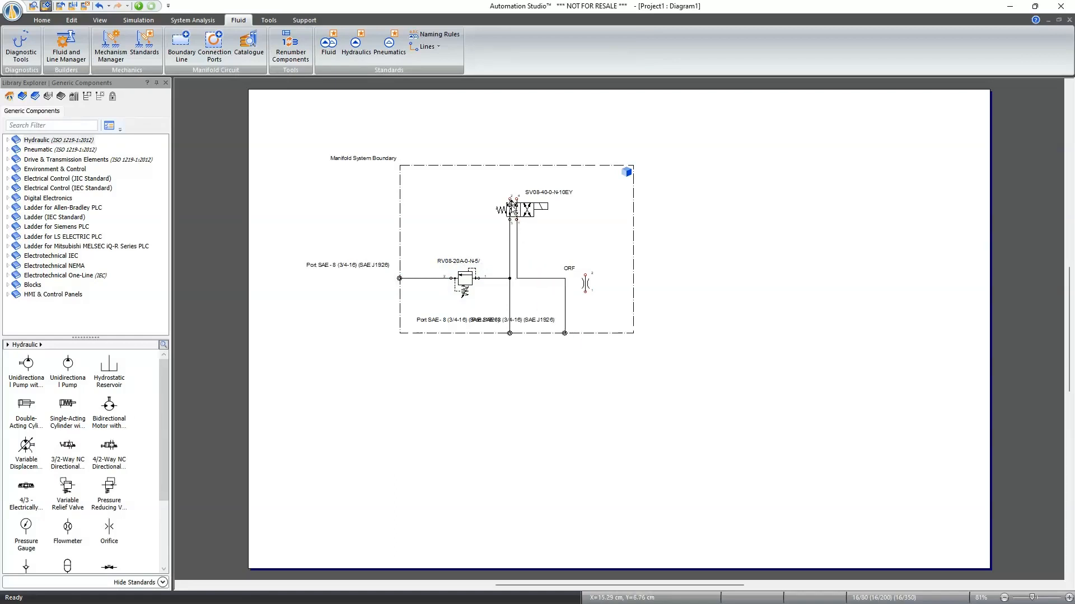
- Connect the solenoid valve's two upper ports to the top boundary edge, and insert the orifice plug into its second lower line
click(510, 199)
click(464, 165)
click(516, 198)
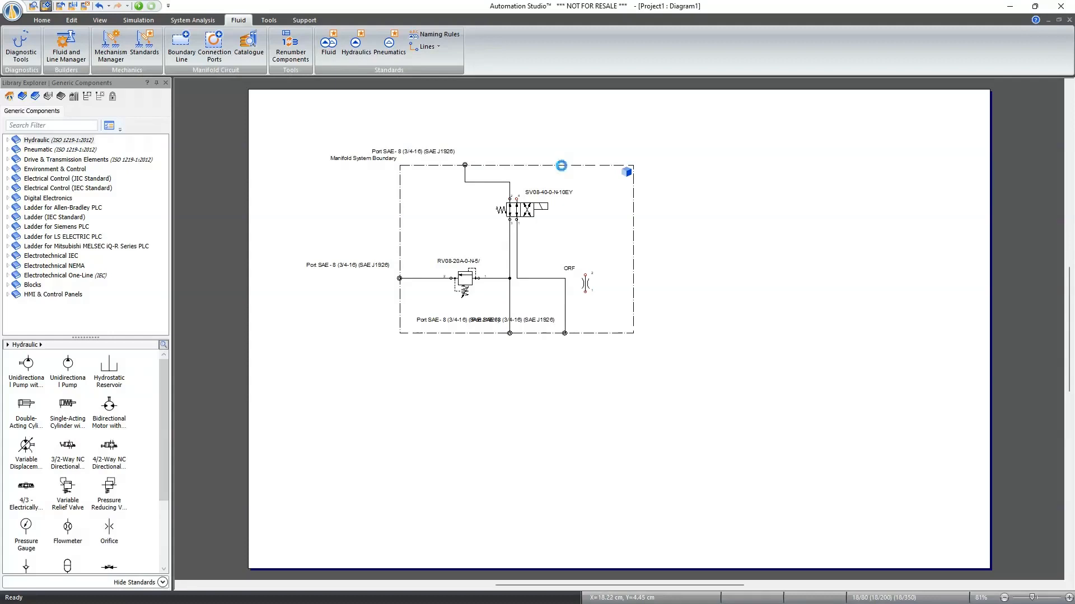
click(560, 165)
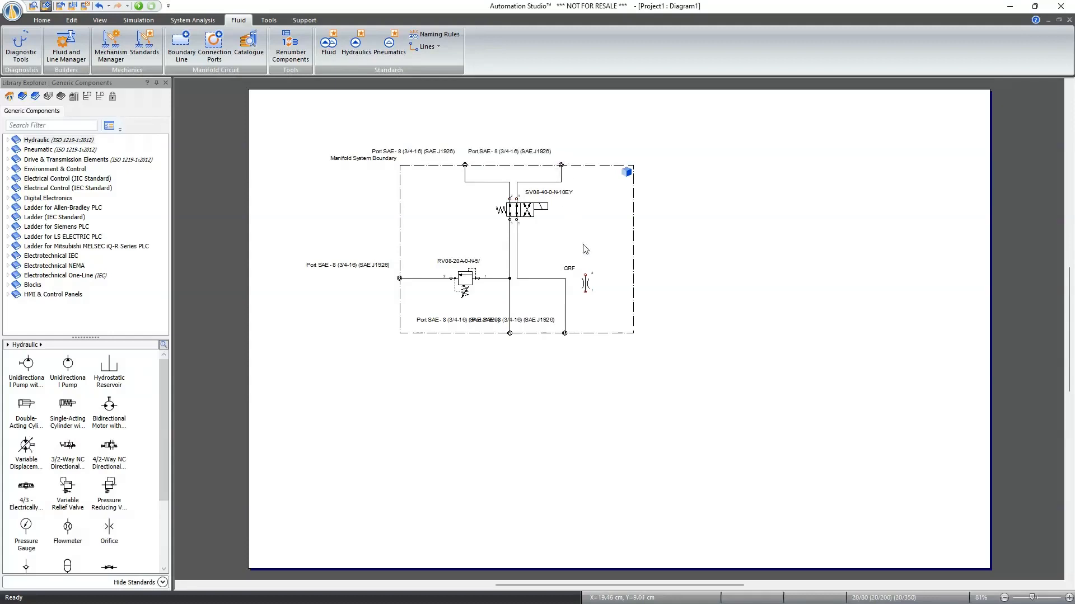
click(586, 284)
drag(588, 288, 519, 257)
- Generate a manifold circuit from the complete bounded schematic and open it as a 3D layout in Live Manifold
drag(328, 100, 796, 424)
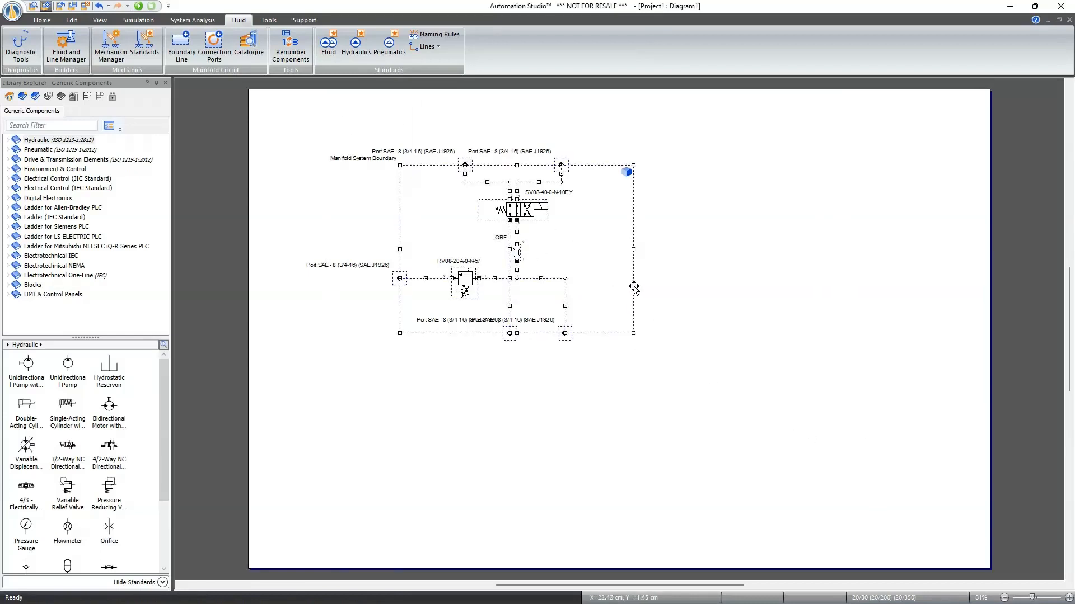
right_click(634, 288)
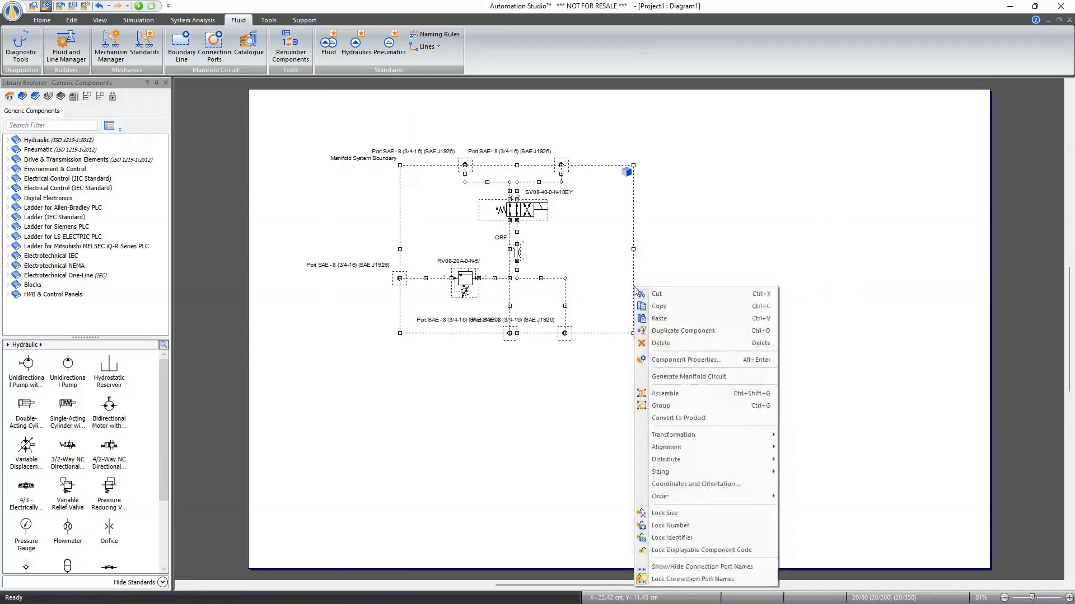
click(673, 381)
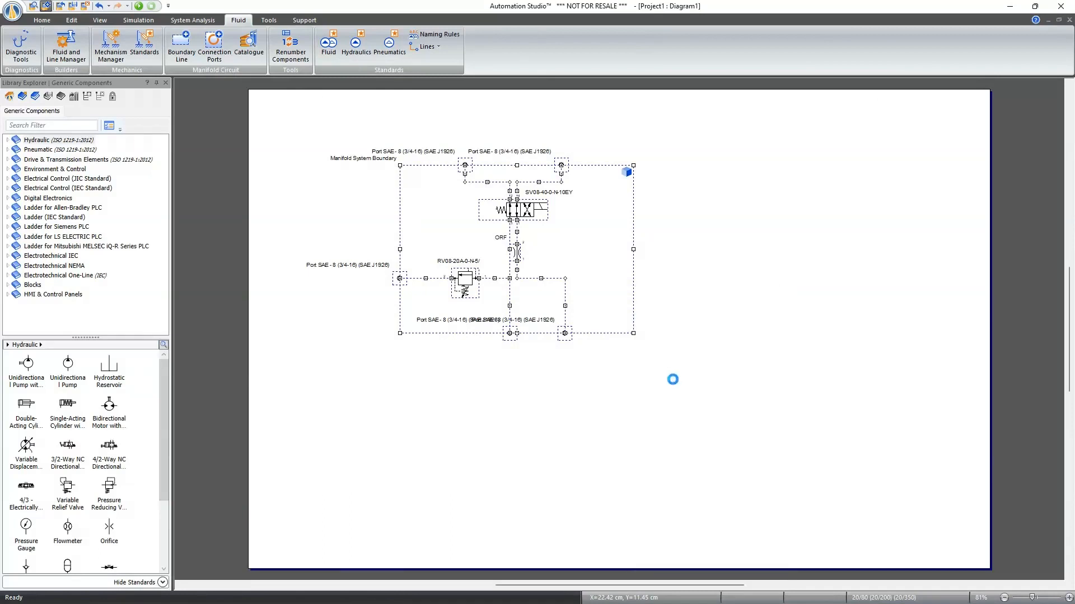
click(627, 173)
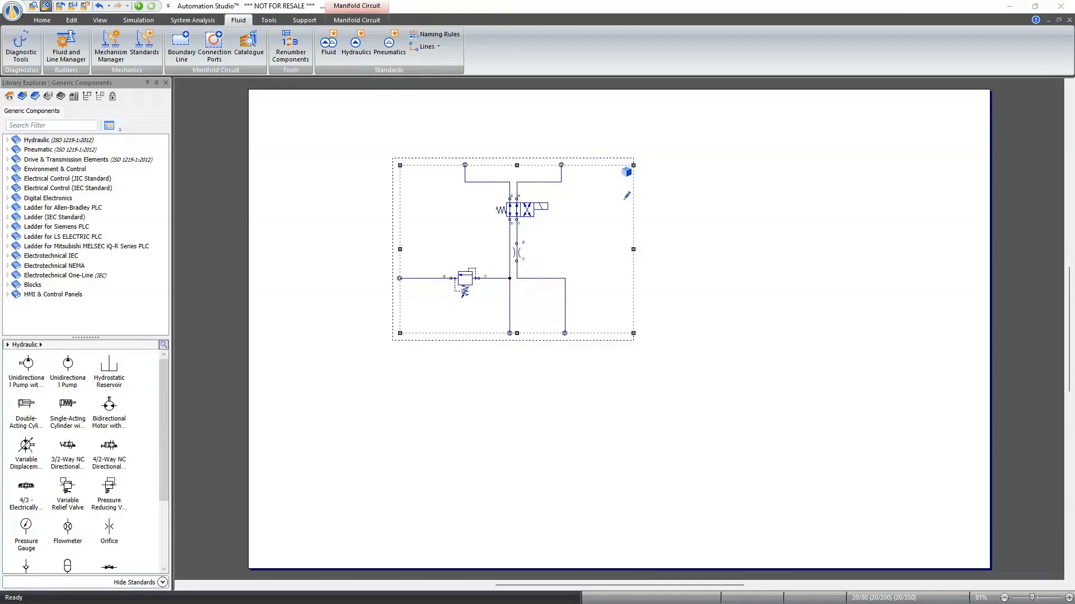
drag(1074, 193, 521, 2)
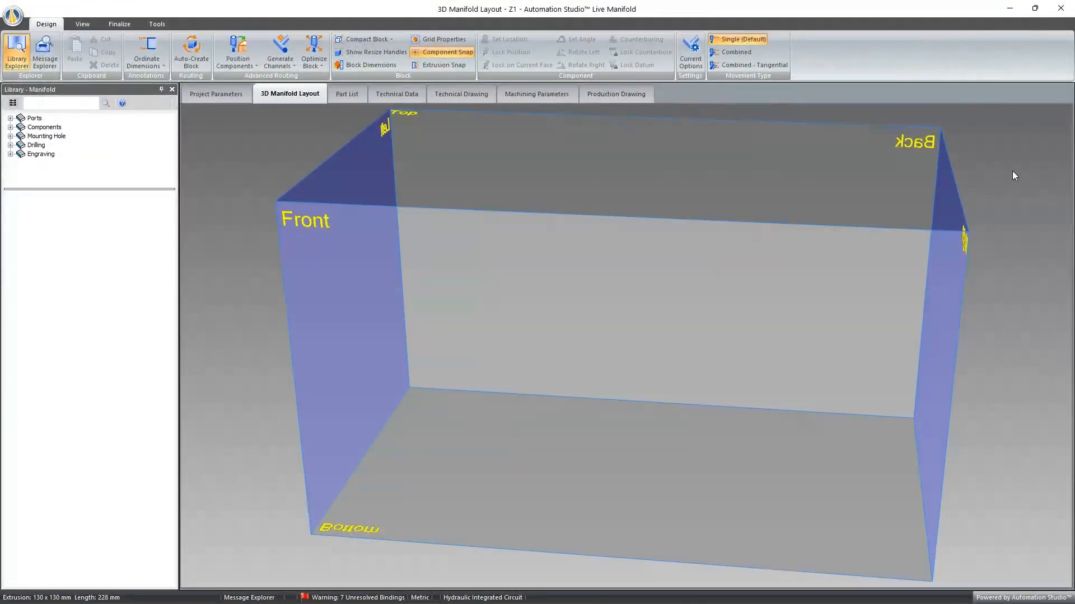
- Auto-create the routed manifold block, inspect it in 3D, and review the machining parameters of each face
scroll(1015, 175, down, 2)
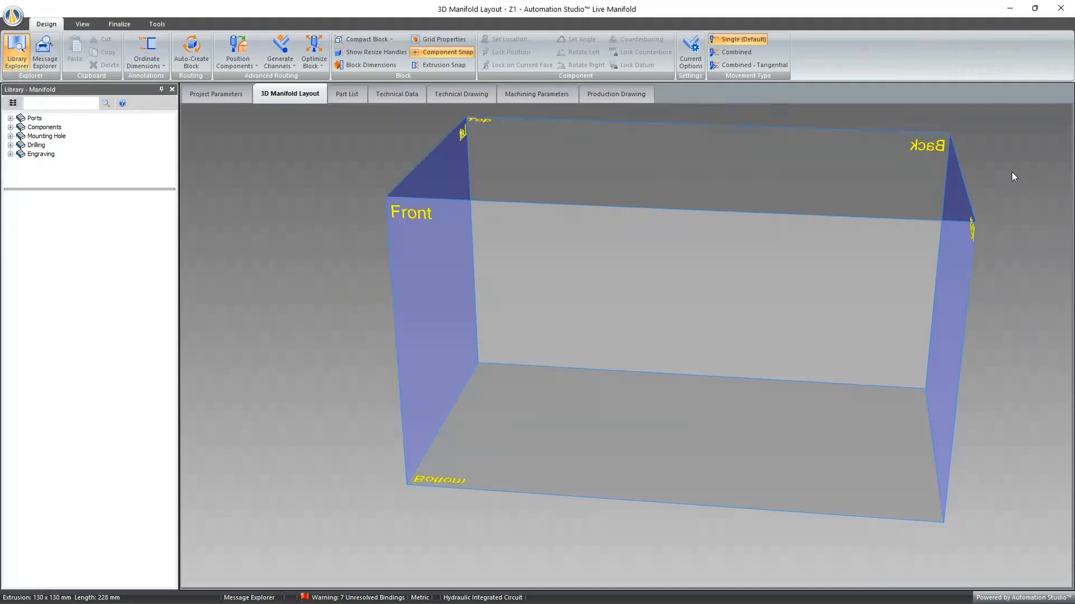
click(191, 53)
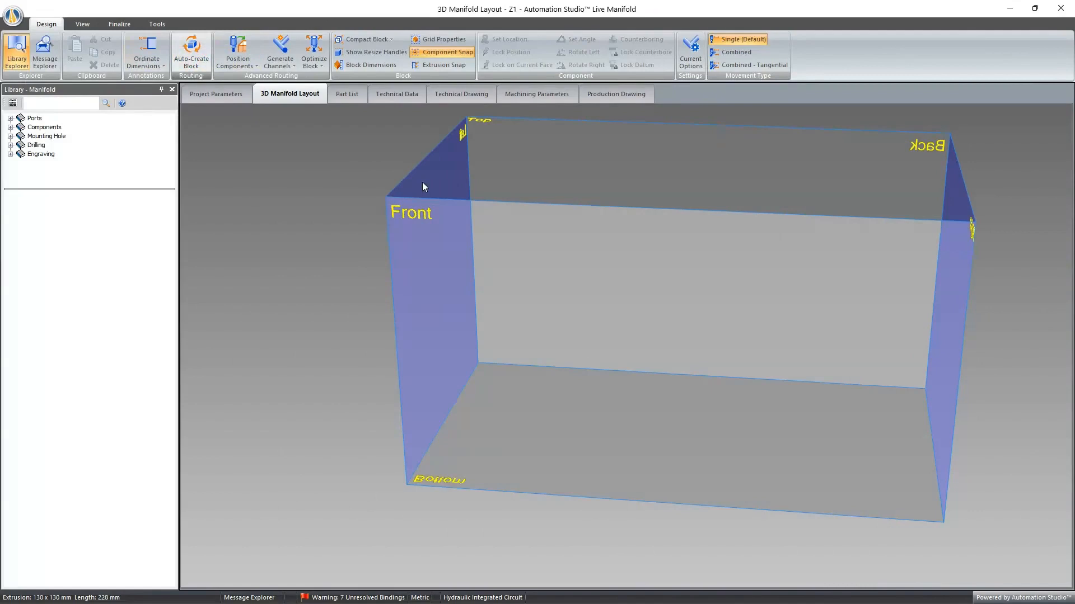
click(587, 312)
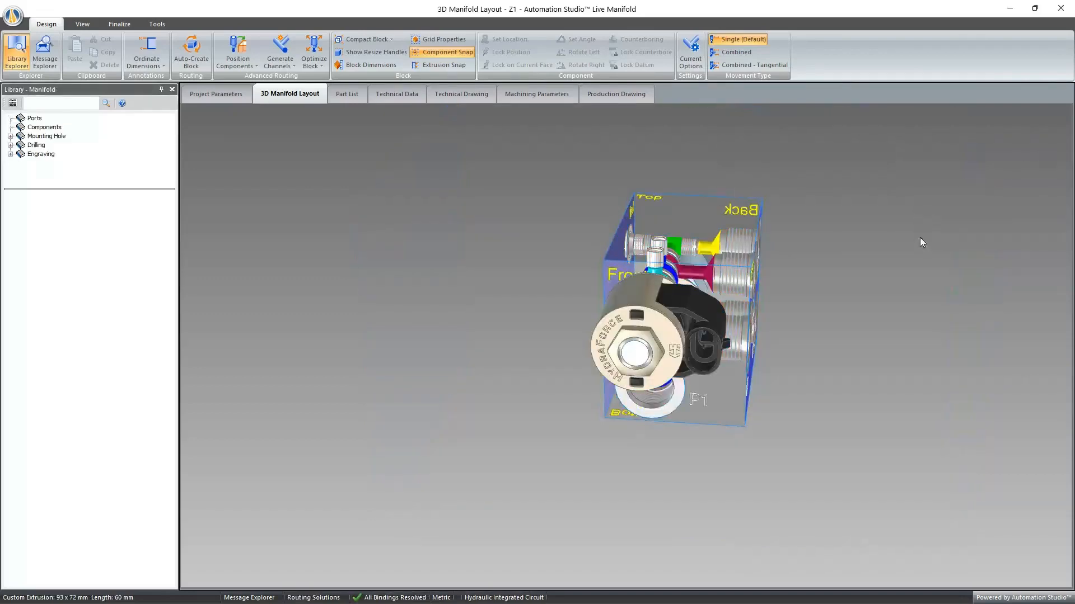
middle_drag(919, 238, 861, 254)
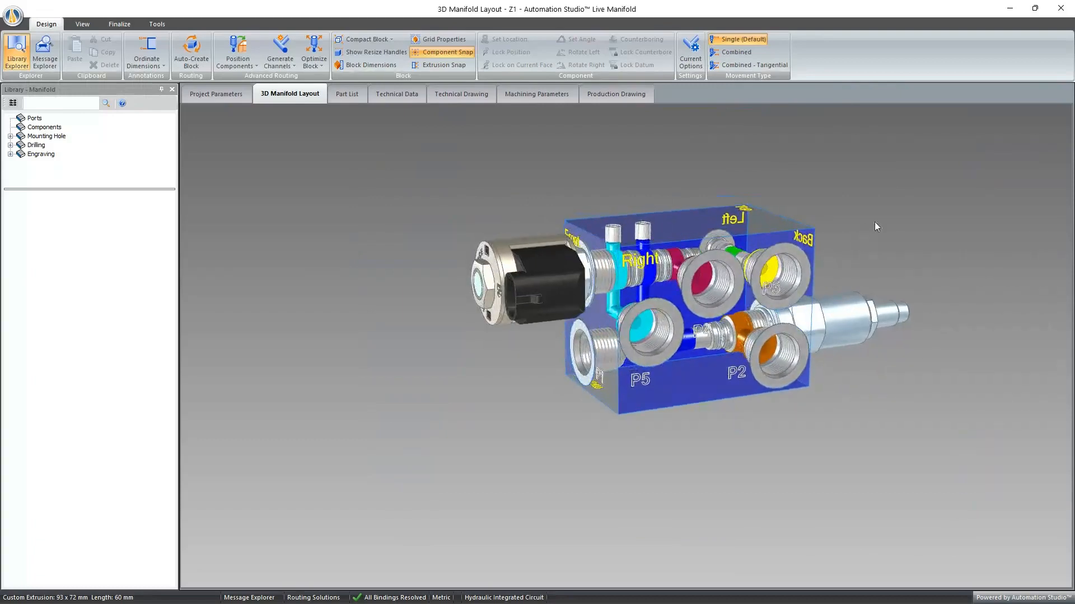
scroll(875, 223, down, 2)
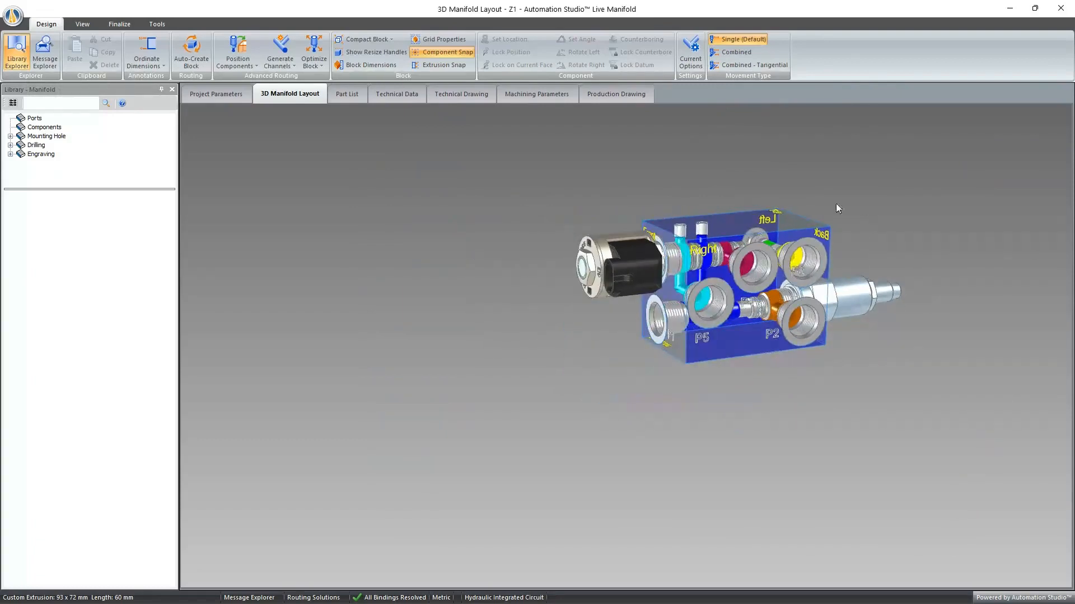
click(532, 98)
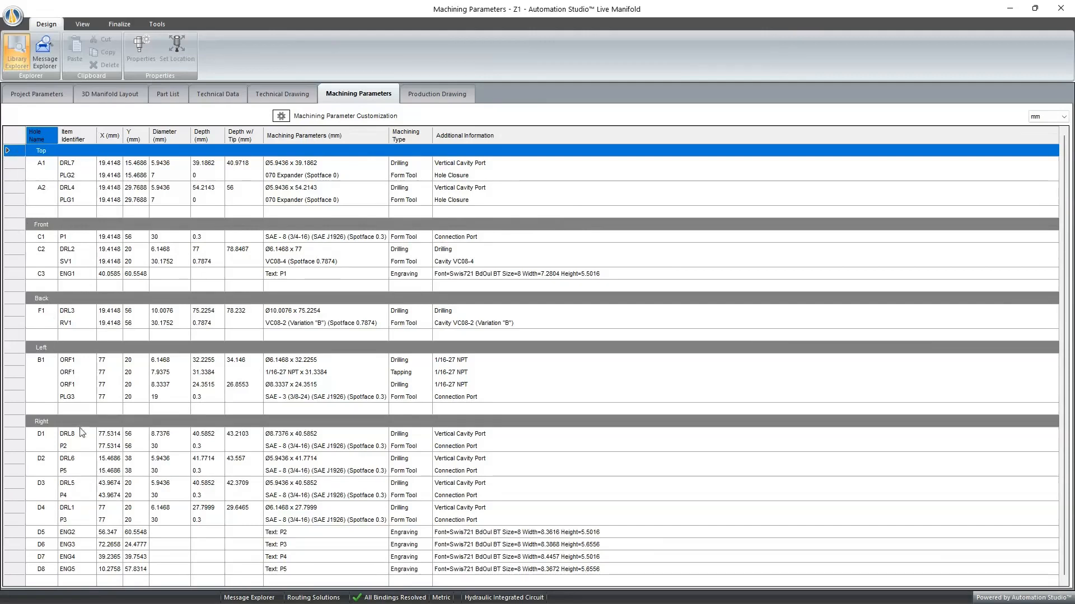
scroll(161, 401, down, 1)
scroll(159, 397, up, 1)
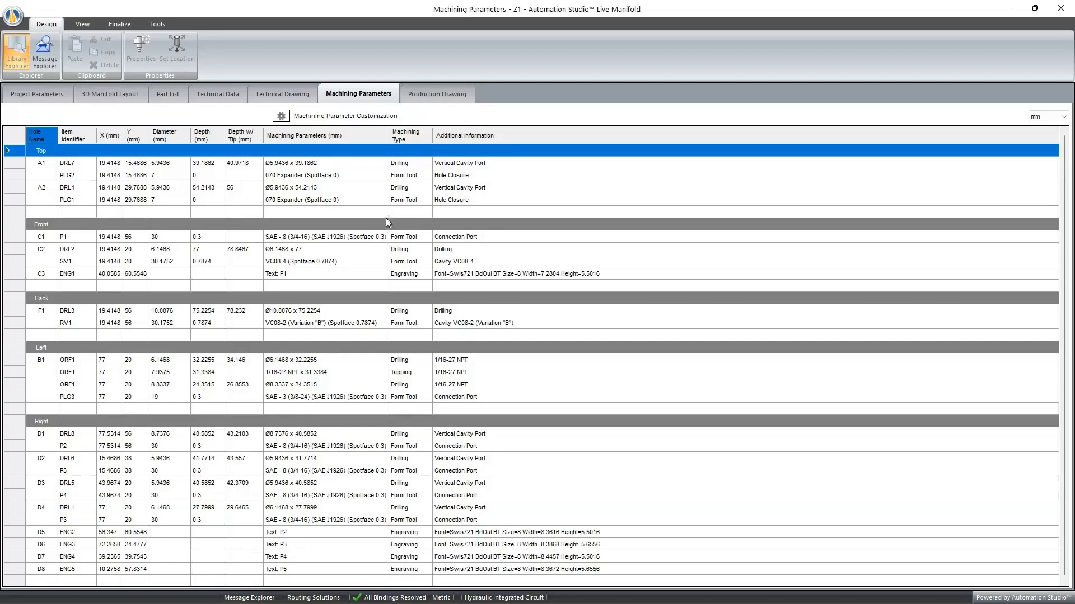
- Auto-create the manifold's production drawing views with dimensions, and add machining callouts to all holes
click(435, 90)
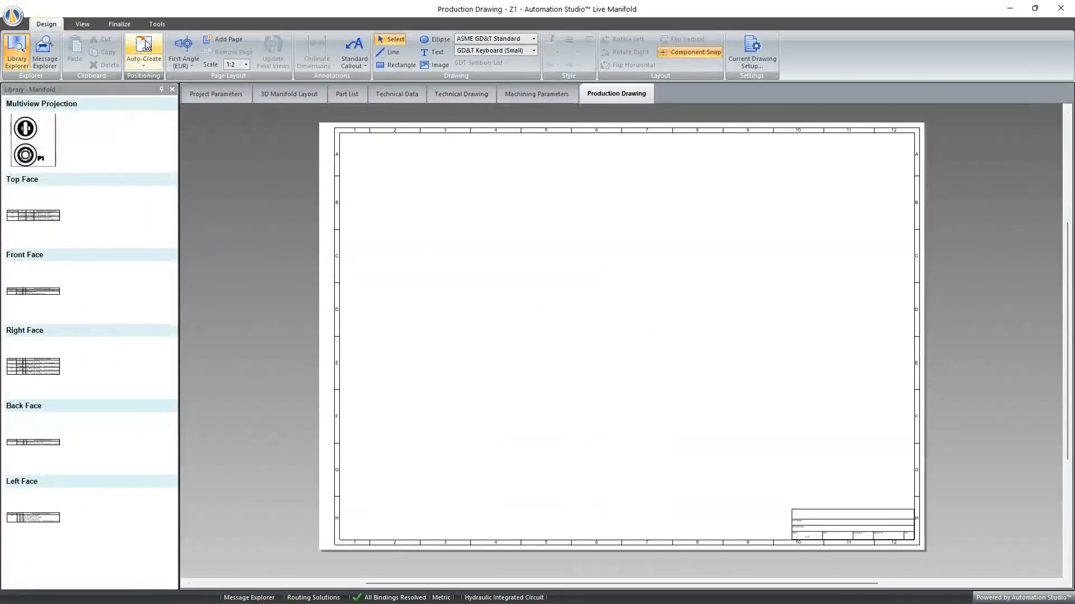
click(144, 50)
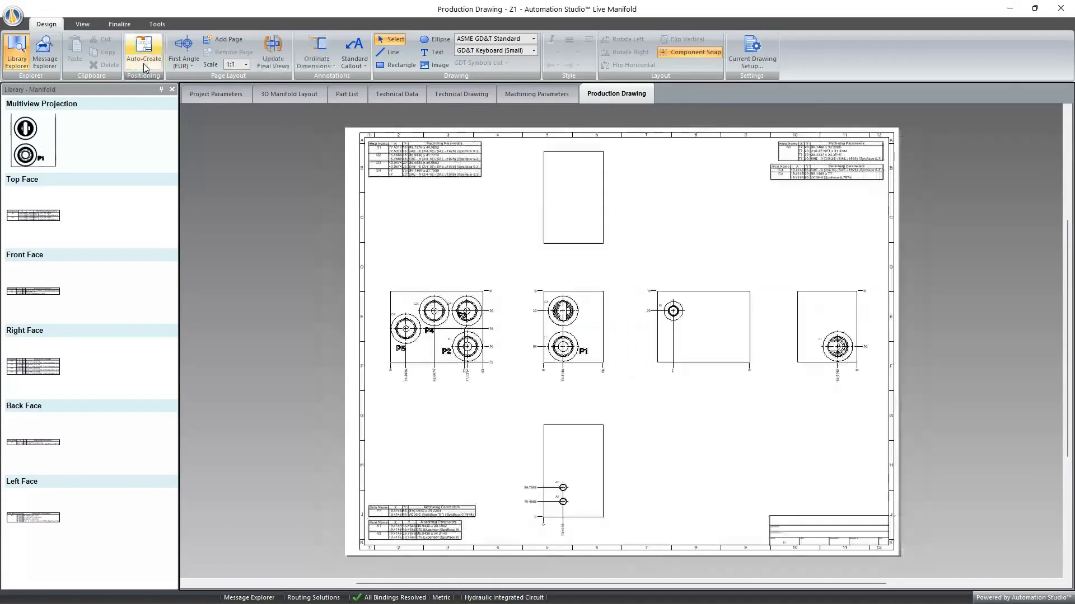
click(146, 63)
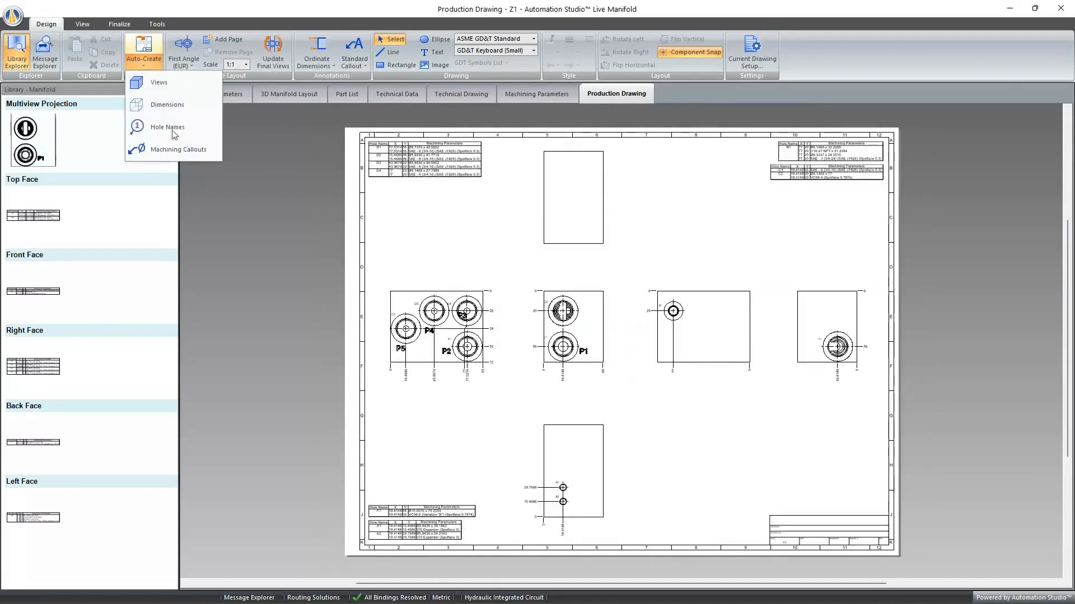
click(177, 148)
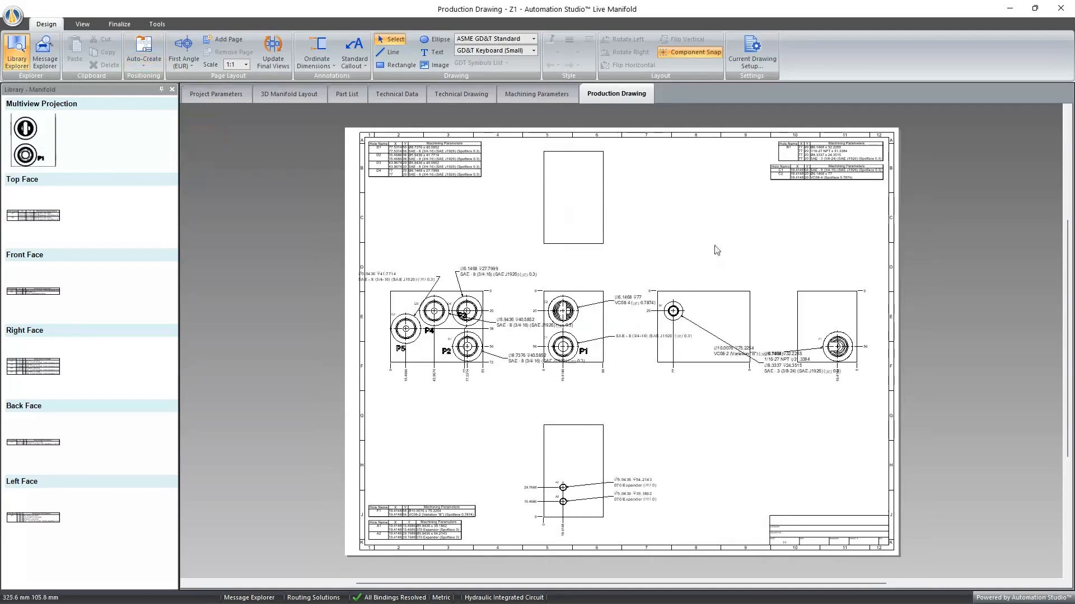
- Move the overlapping machining callouts into free space above and below the four middle-row views
drag(784, 367, 717, 410)
drag(755, 351, 786, 249)
drag(630, 293, 627, 255)
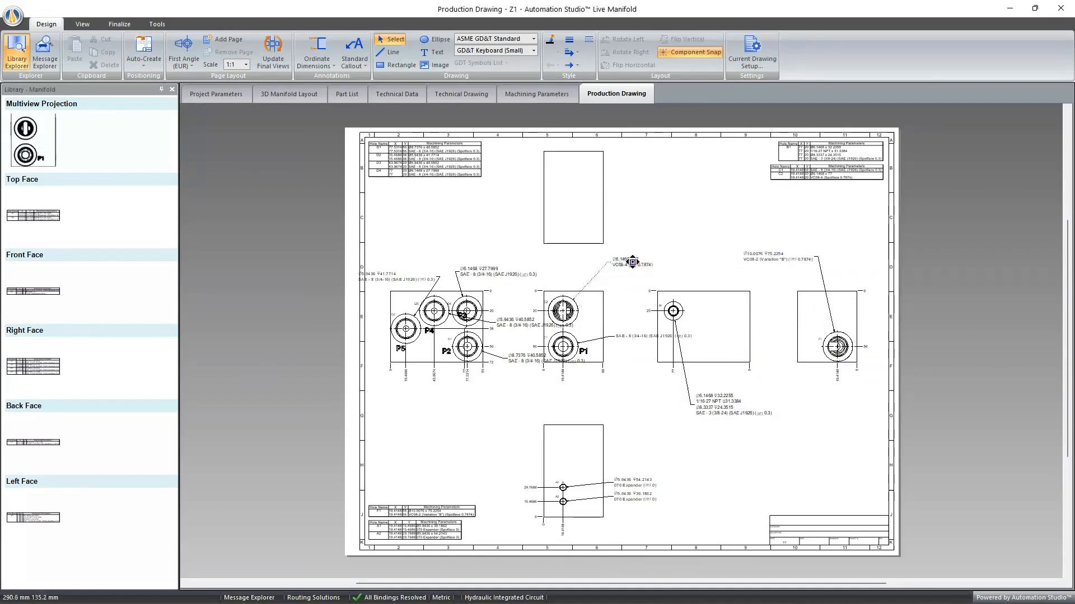
drag(634, 337, 612, 395)
drag(527, 358, 500, 401)
drag(509, 323, 424, 405)
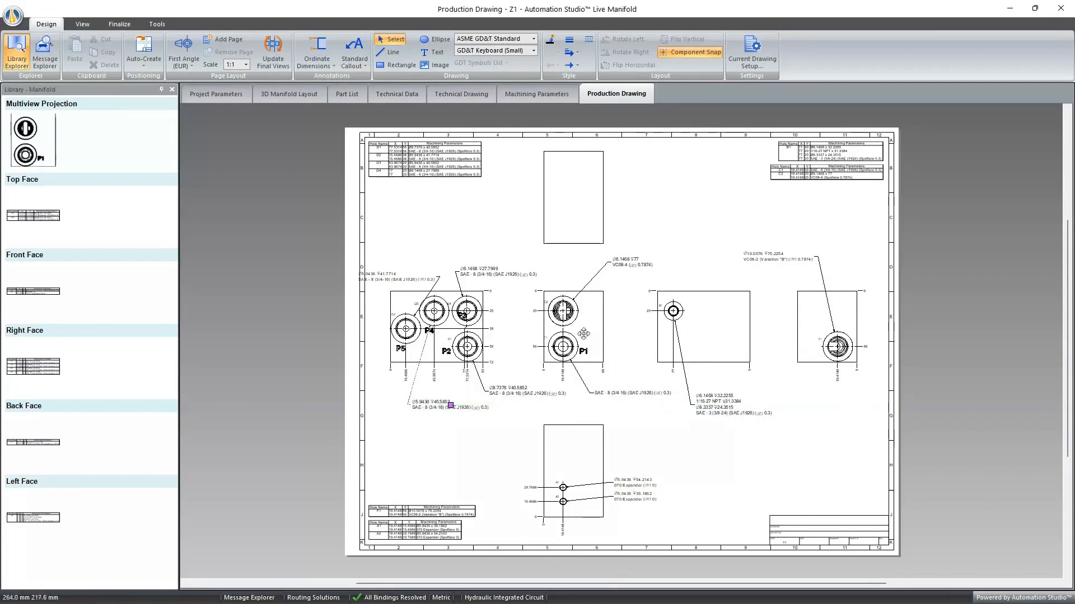
drag(413, 279, 440, 239)
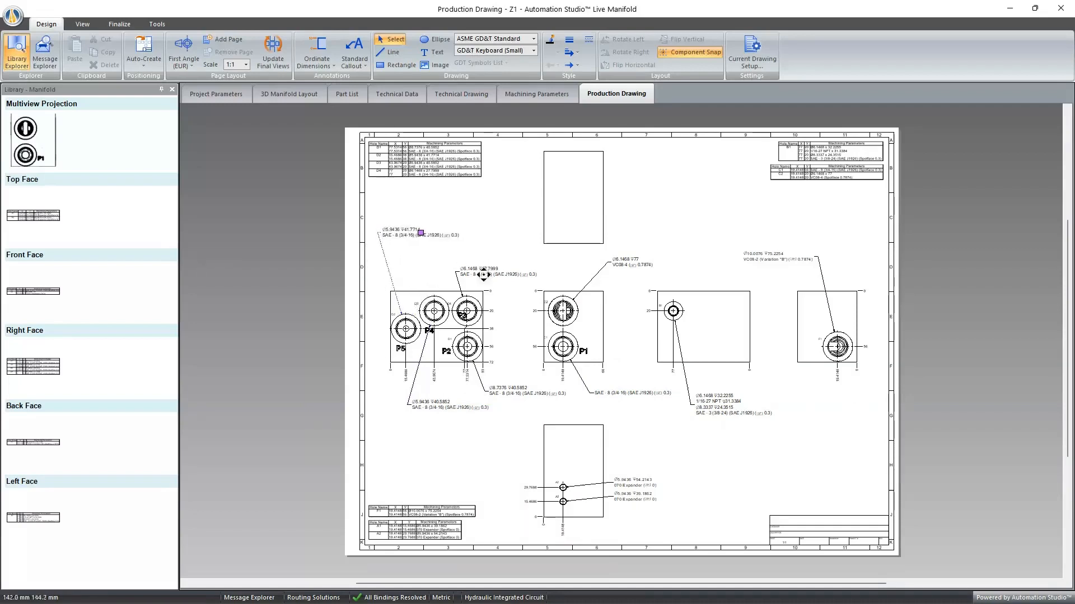
- Place two mounting holes side by side on the block's left face, the first about 36 mm from the back edge and 32 mm from the bottom
click(312, 94)
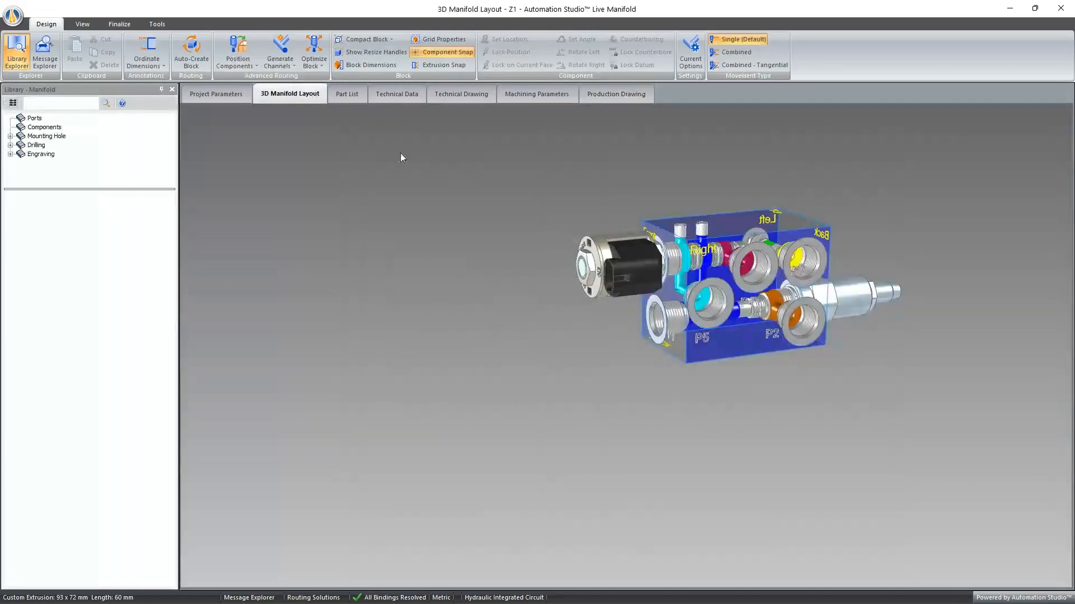
middle_drag(694, 330, 633, 376)
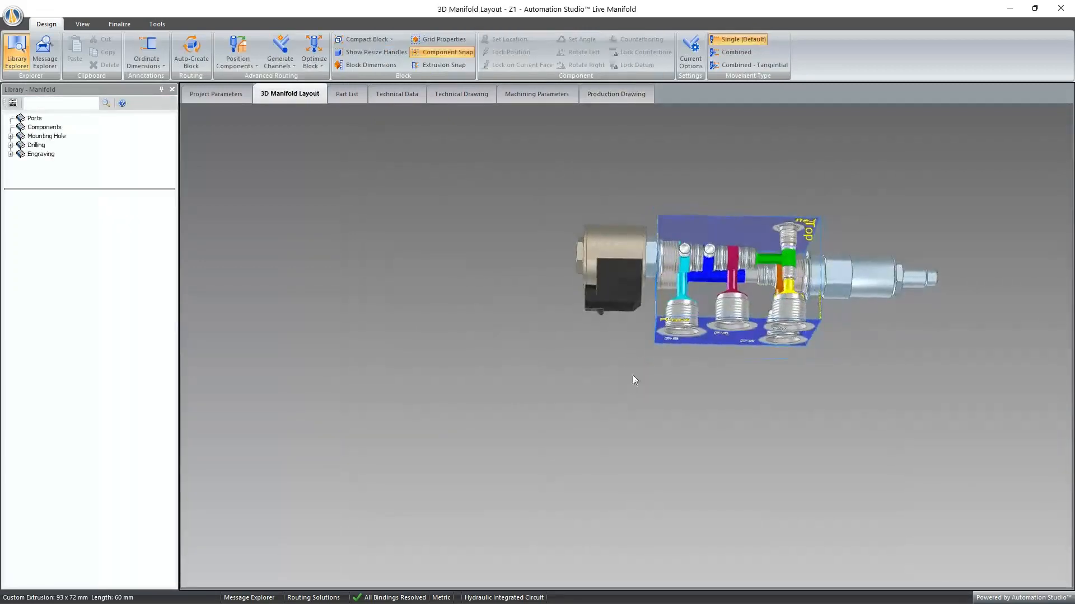
double_click(756, 298)
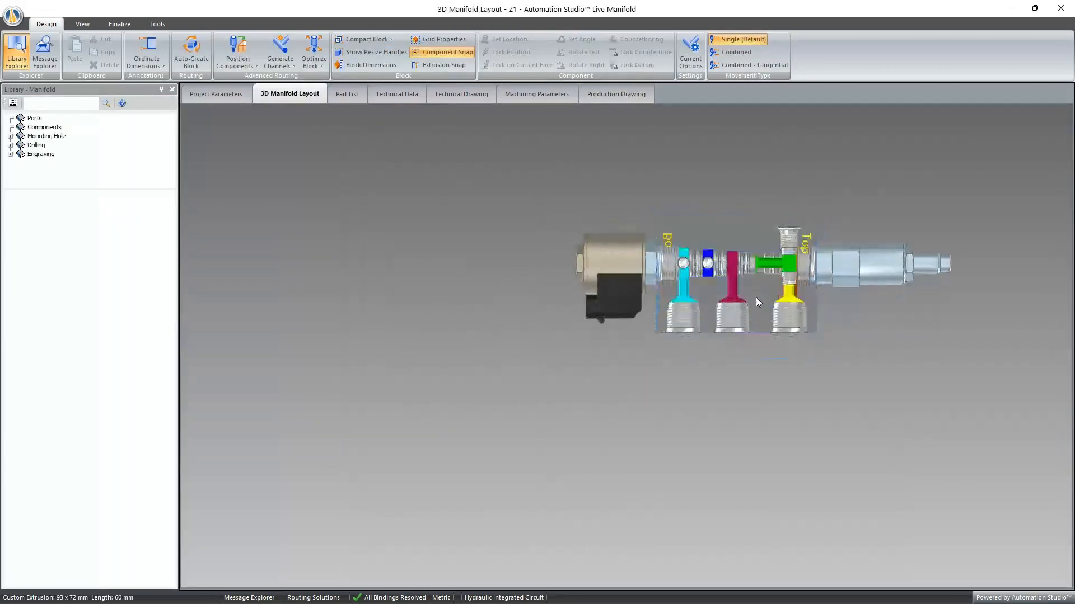
click(10, 136)
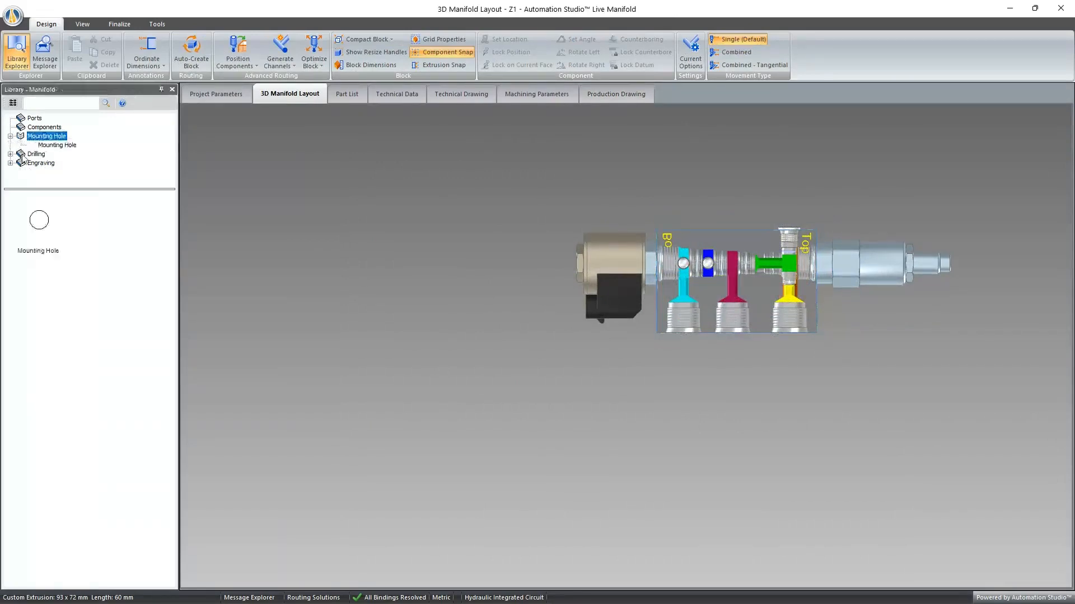
middle_drag(653, 465, 753, 354)
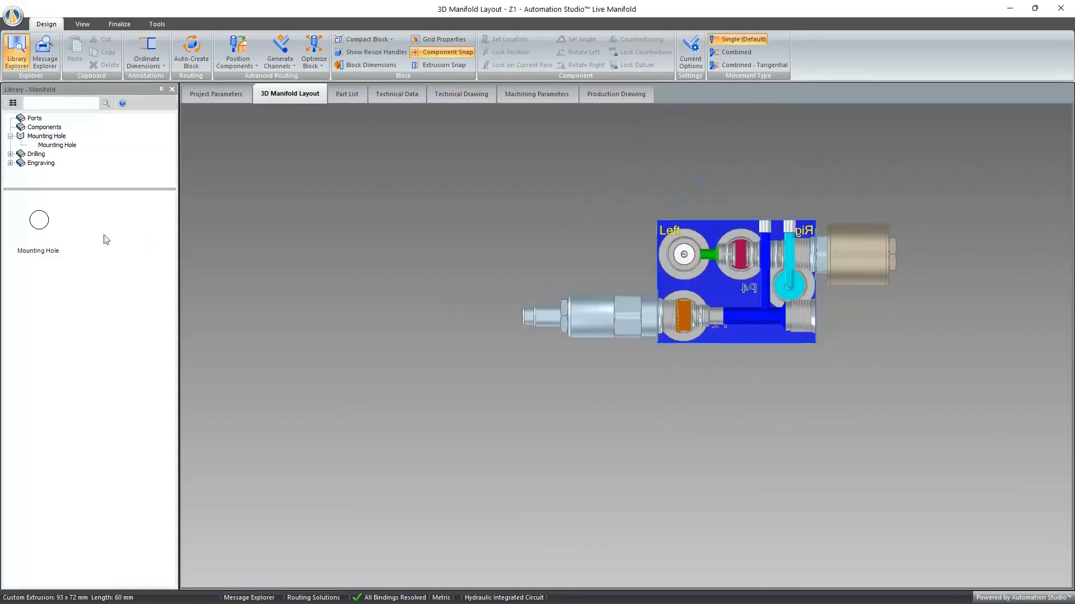
click(53, 145)
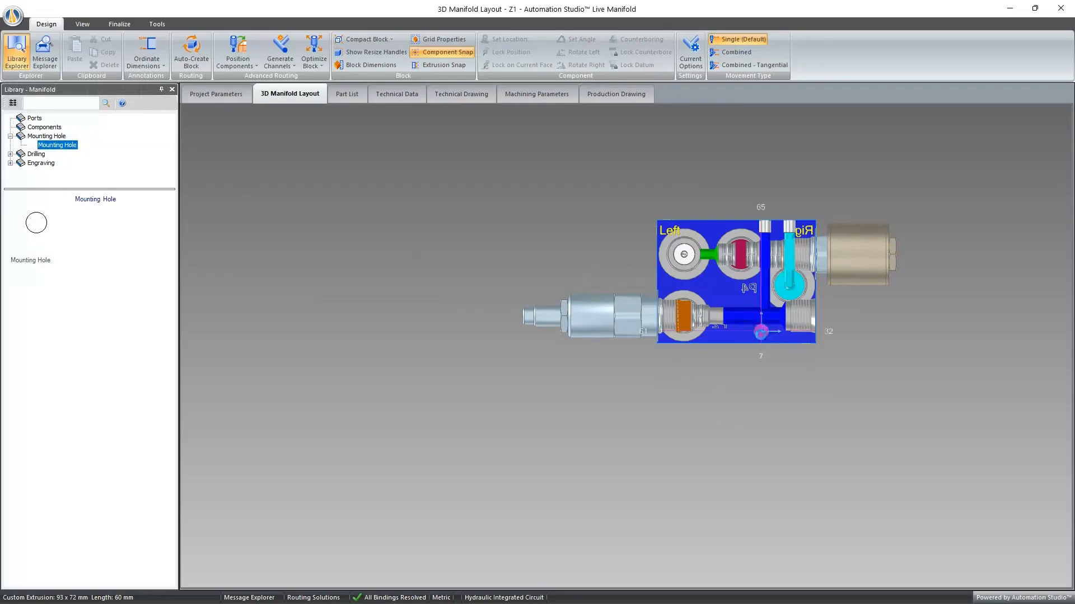
click(761, 329)
drag(761, 330, 719, 294)
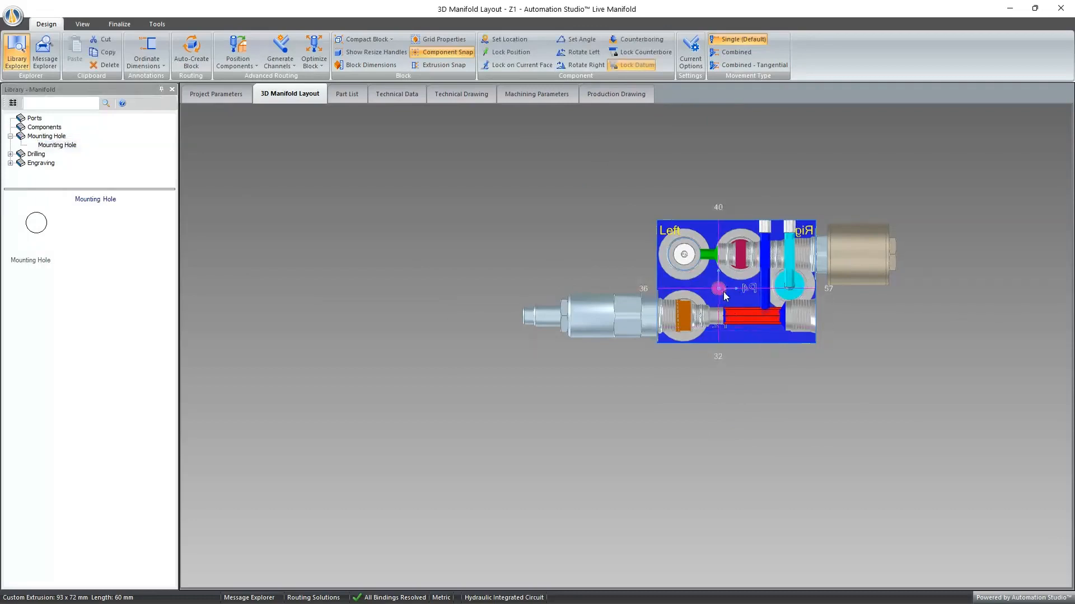
drag(37, 225, 751, 298)
click(751, 295)
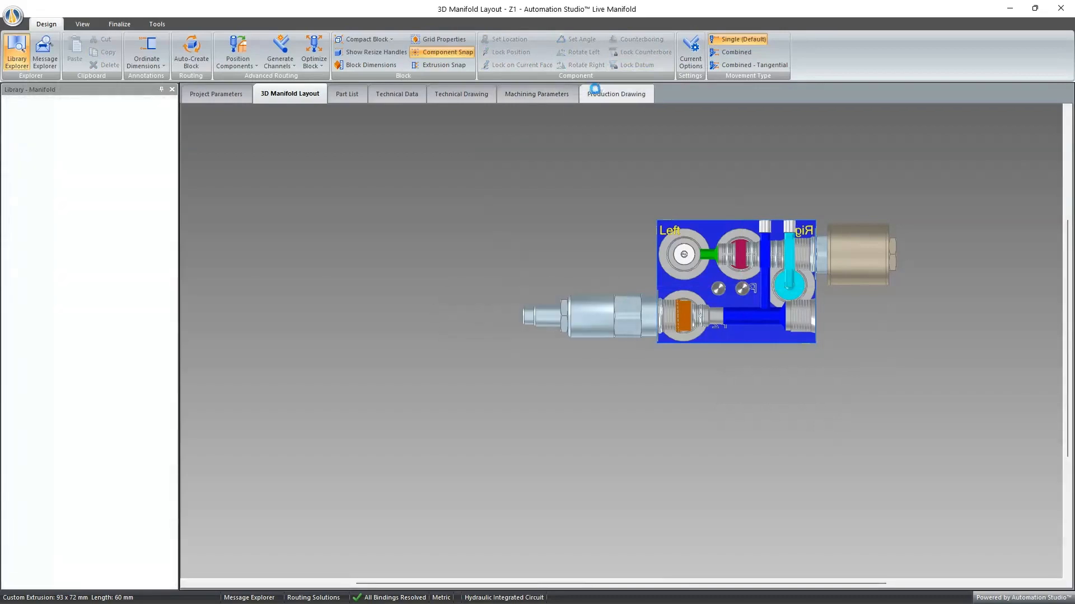
- Update the production drawing for the added mounting holes and auto-create its machining callouts again
click(616, 94)
click(143, 59)
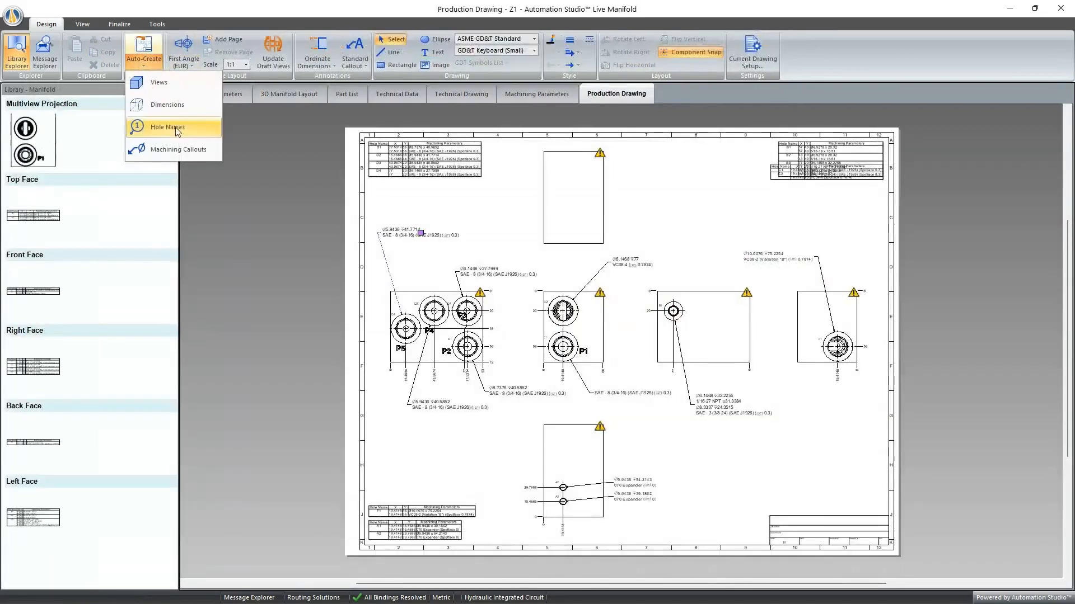
click(178, 150)
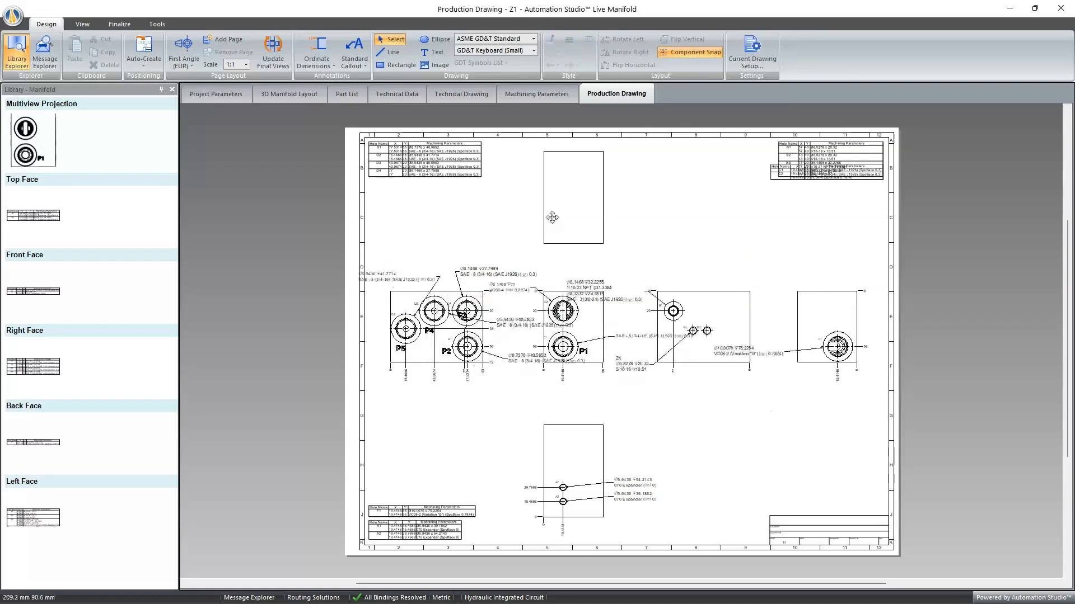
- Move the 2X callout of the two mounting holes into the clear area below the left-face view
drag(625, 366, 703, 417)
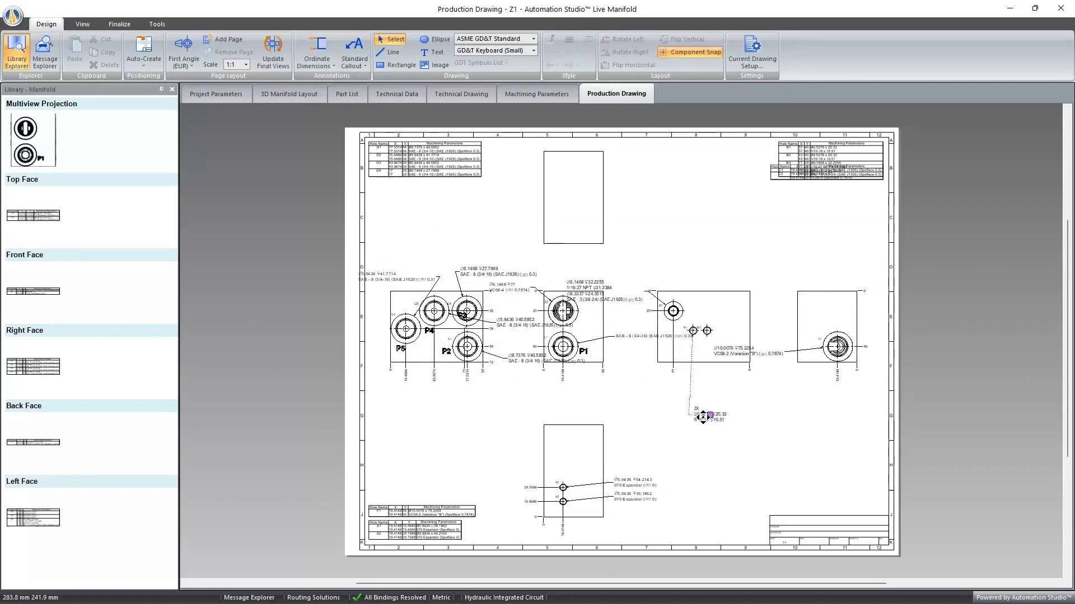
scroll(700, 428, up, 2)
scroll(706, 448, down, 1)
ctrl+scroll(706, 442, up, 4)
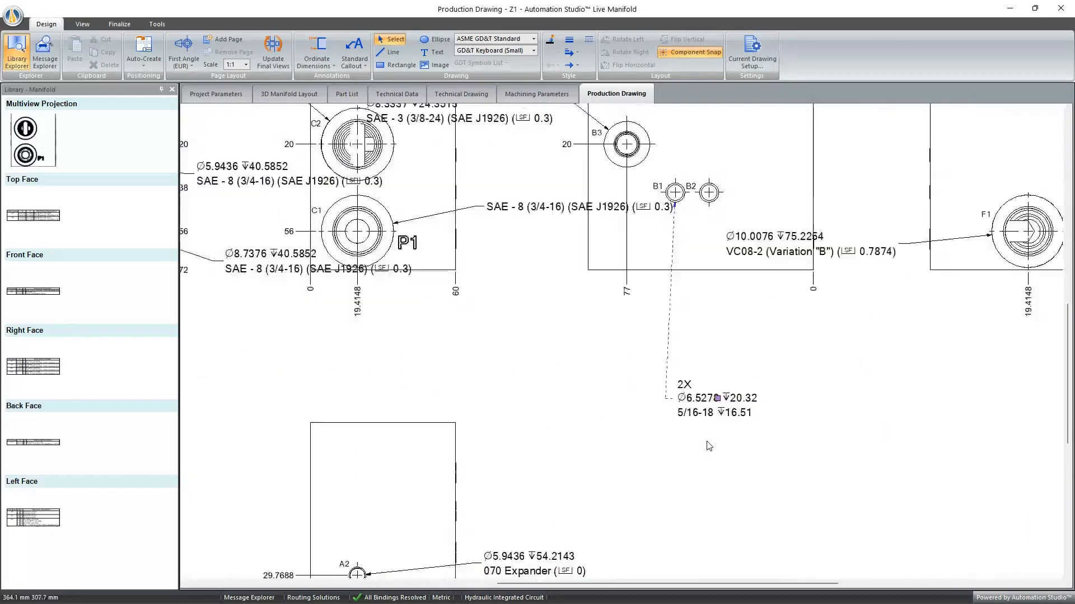
ctrl+scroll(709, 446, up, 1)
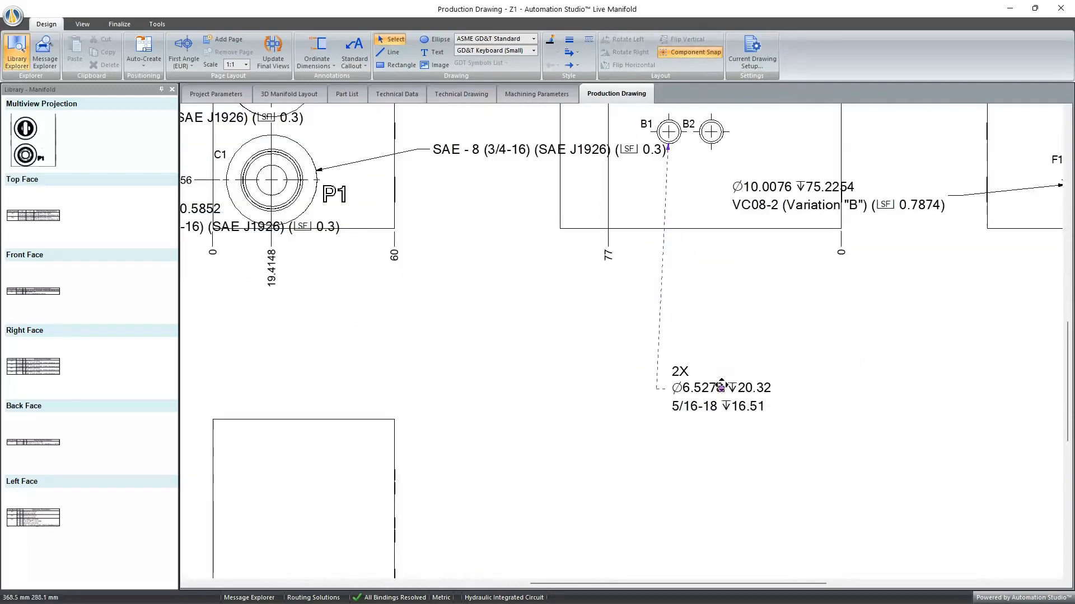
drag(721, 386, 776, 321)
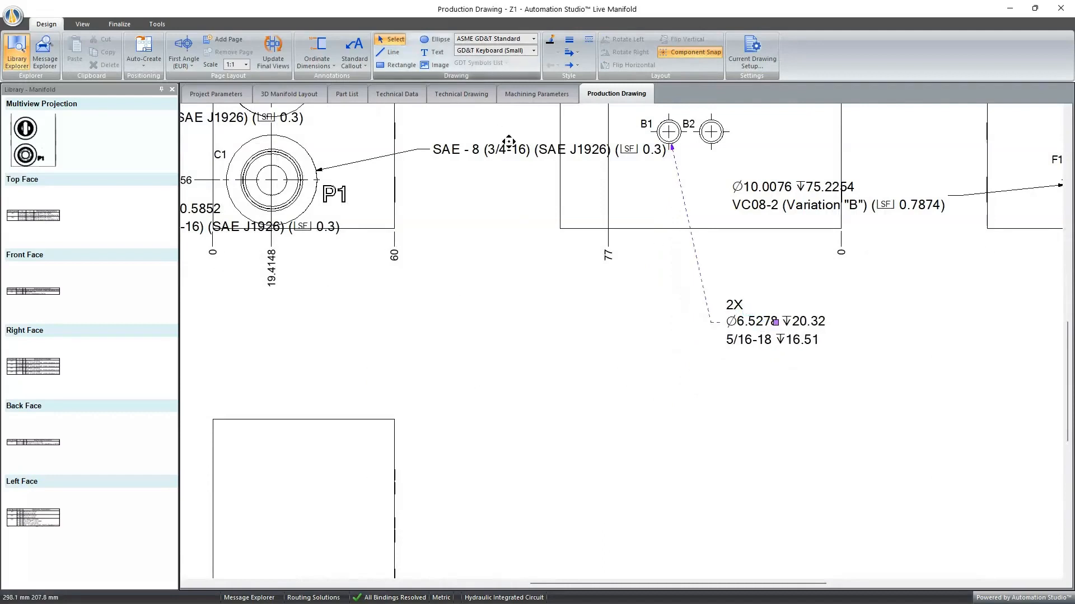
- Move port C1's SAE-8 callout and the VC08-2 callout into the clear area below the views, and shift the 2X mounting-hole callout slightly
drag(508, 142, 378, 321)
drag(869, 205, 995, 310)
drag(749, 338, 724, 338)
- Make B2 the representative of the 2X mounting-hole callout and remove the representative callout
right_click(730, 329)
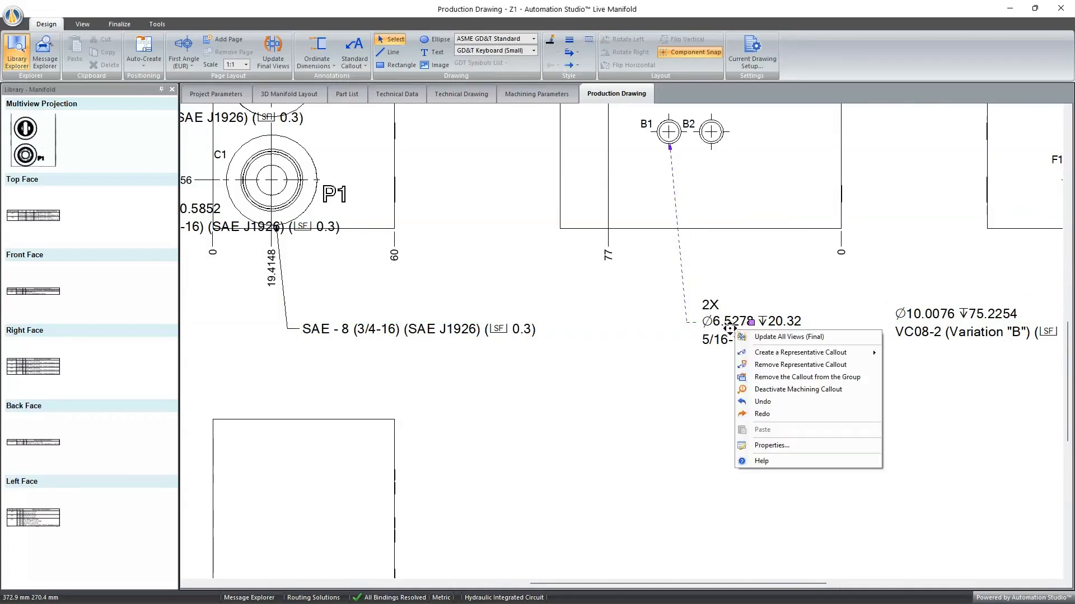
mouse_move(789, 353)
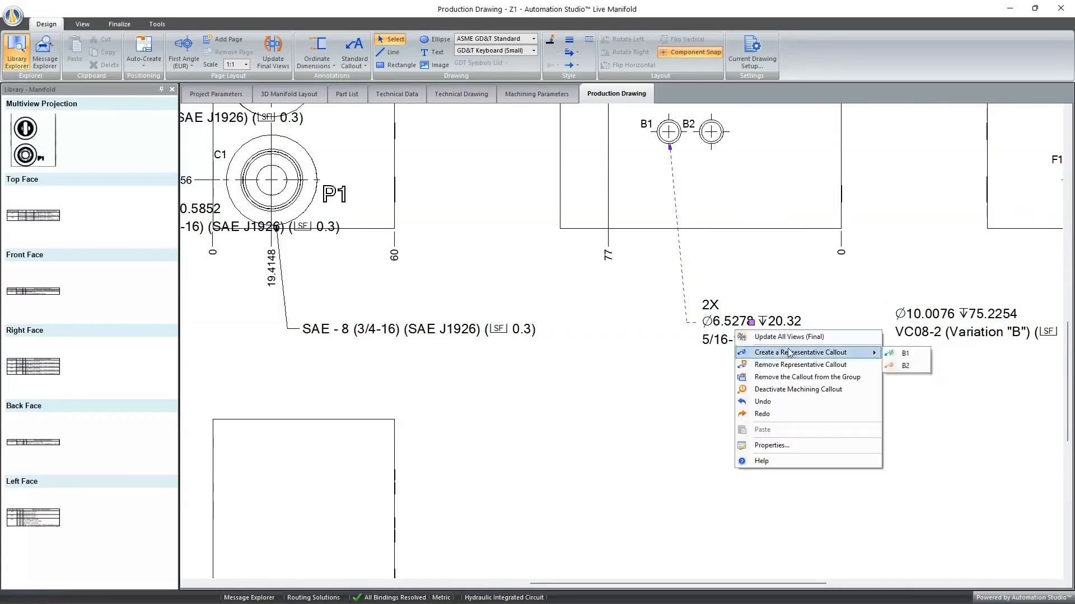
click(905, 366)
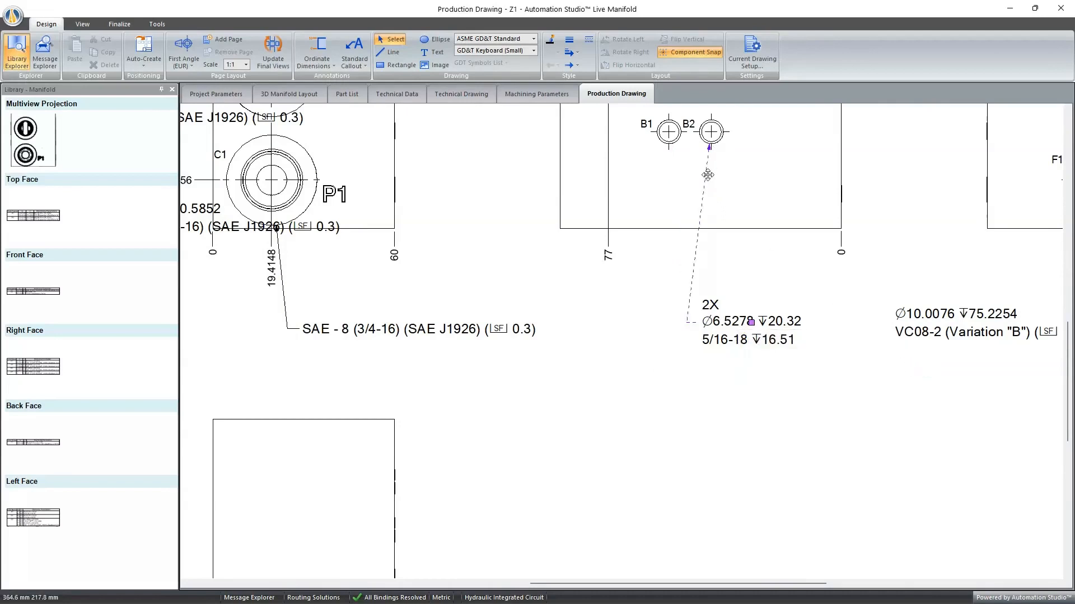
right_click(729, 329)
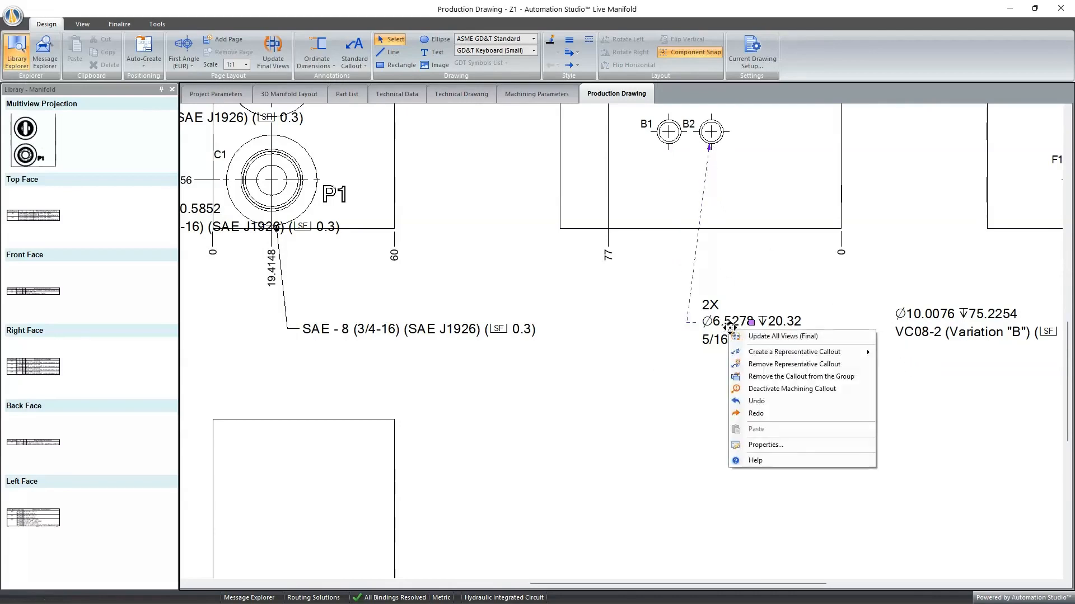
click(756, 365)
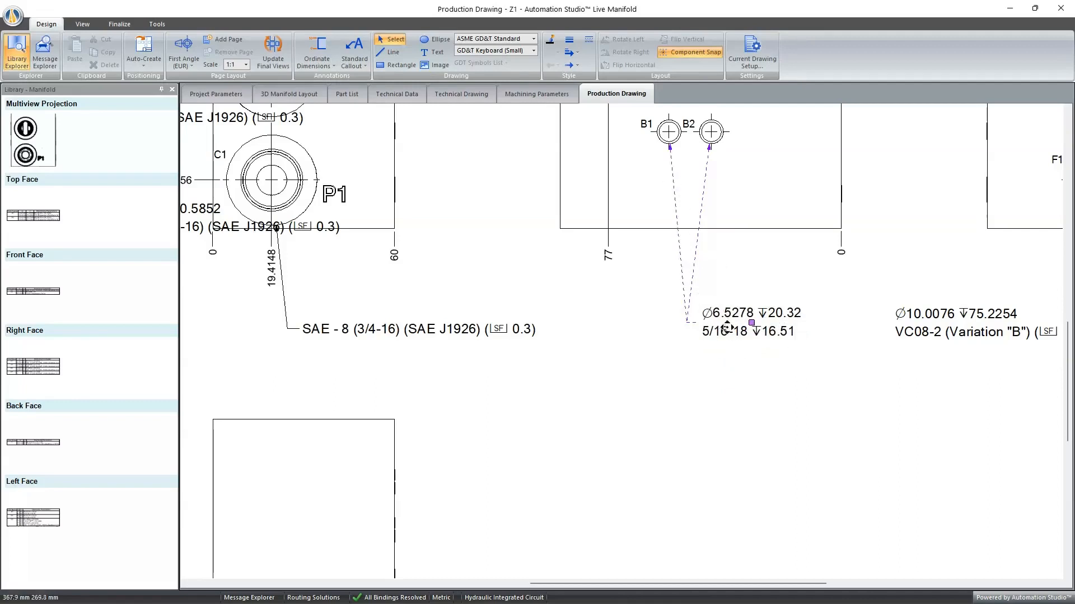
- Remove the mounting-hole callout from its group and stack the separate B1 and B2 callouts over each other farther below the left-face view
drag(727, 327, 705, 329)
right_click(702, 320)
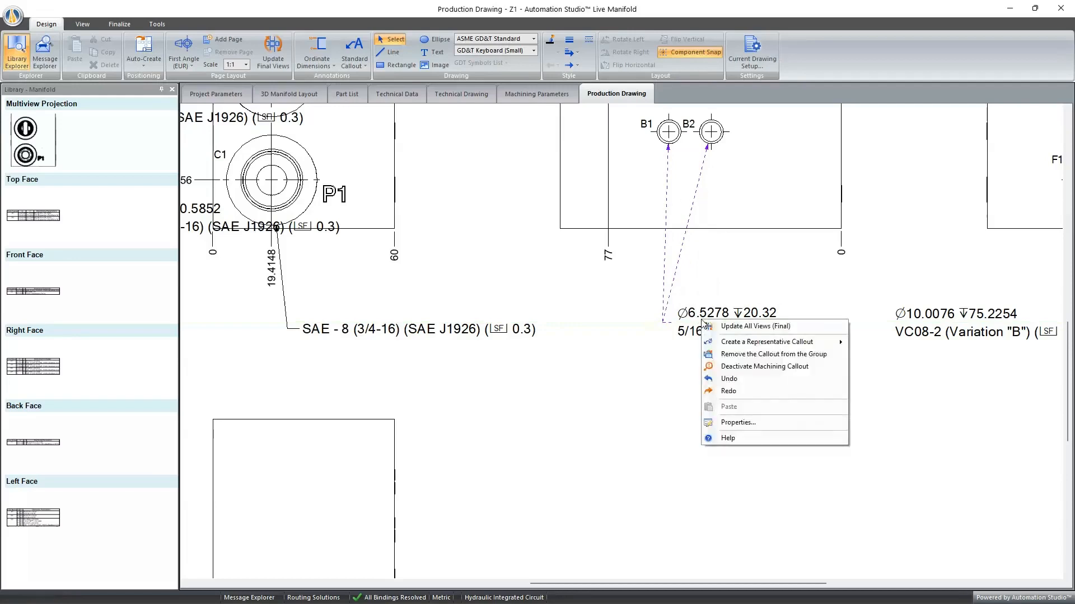
click(738, 354)
drag(732, 339, 617, 358)
drag(754, 364, 716, 368)
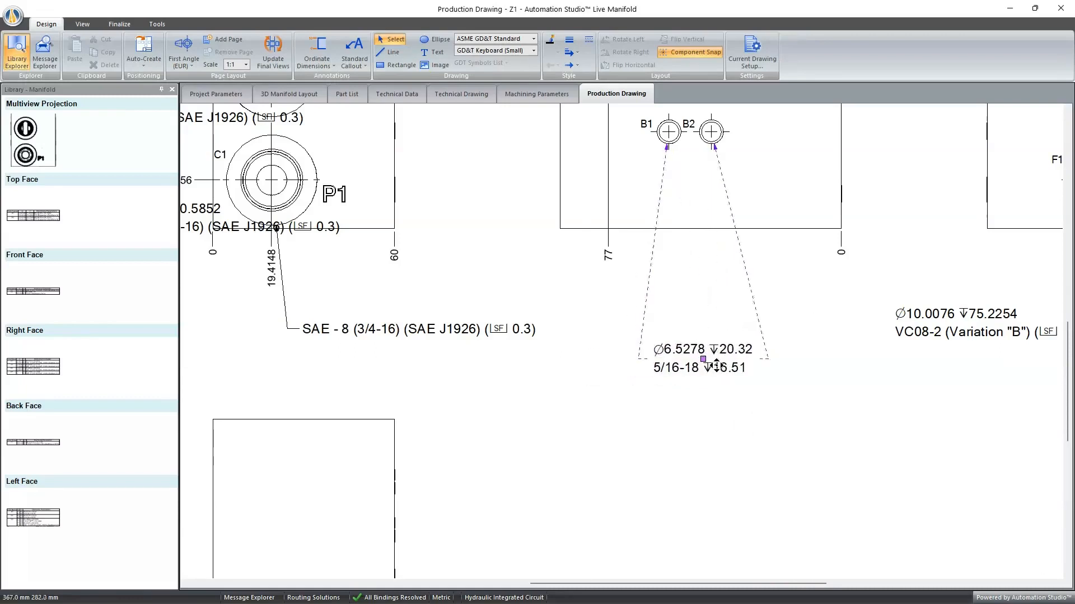
- Create a representative callout on hole B1 for the overlapping B1 and B2 mounting-hole callouts
right_click(684, 350)
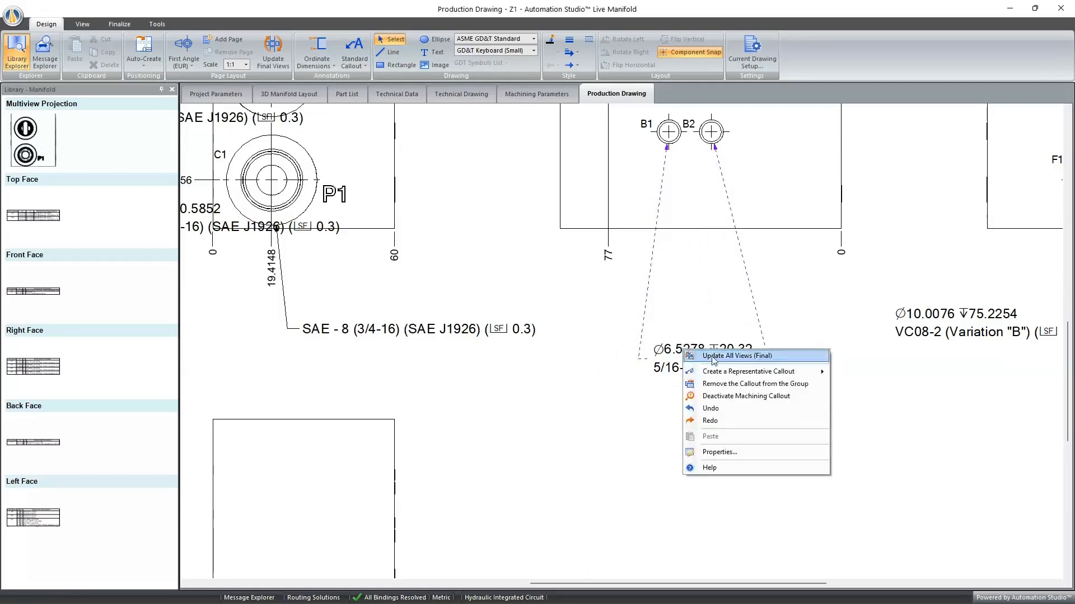
mouse_move(748, 372)
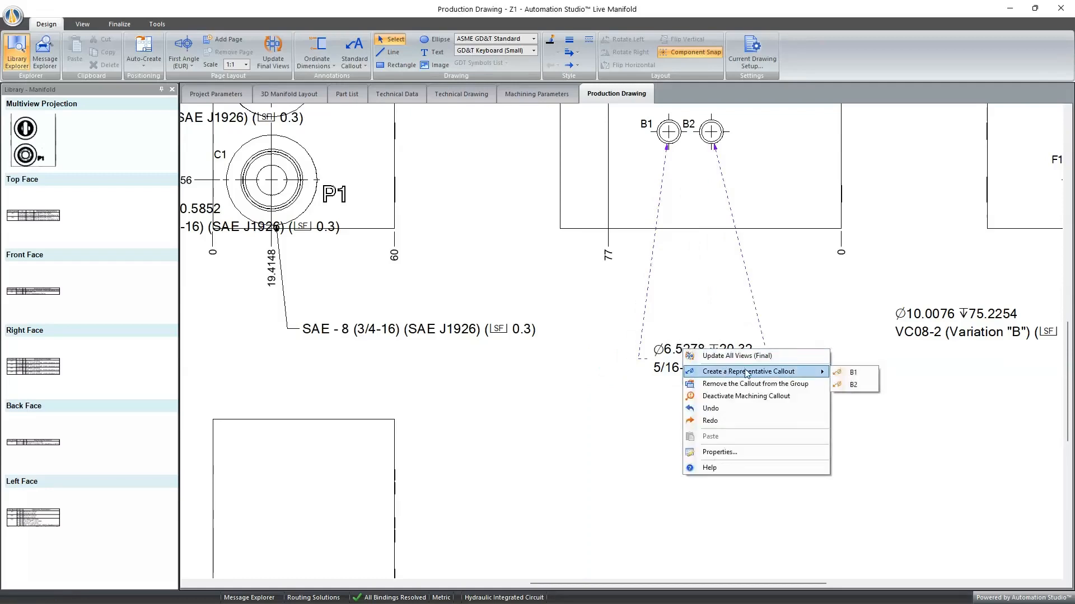
click(843, 374)
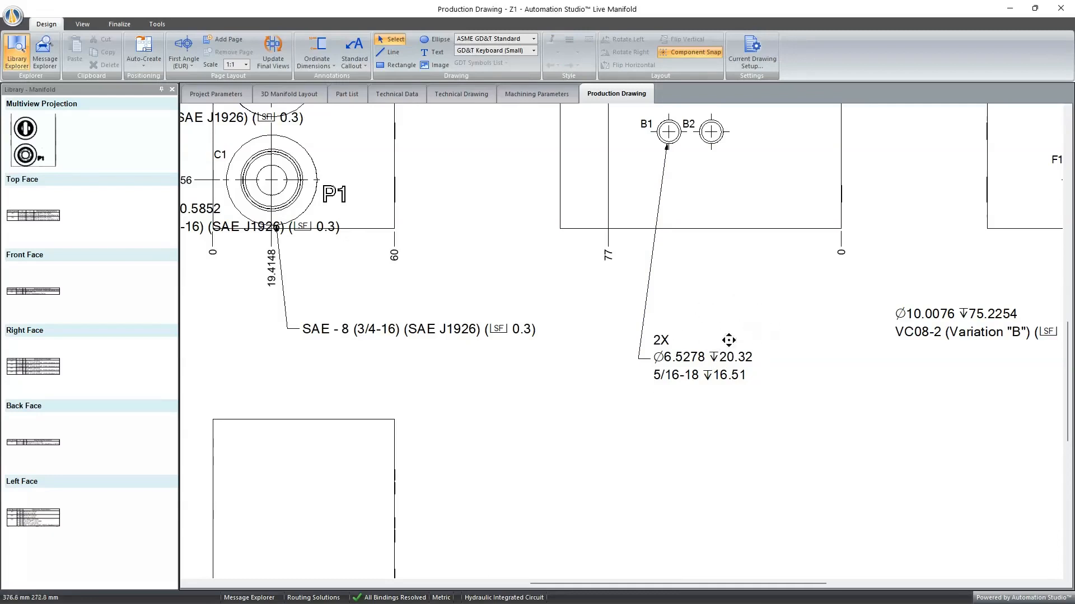
- Review the import and export formats offered for the 3D layout and return to the 3D manifold layout
click(109, 25)
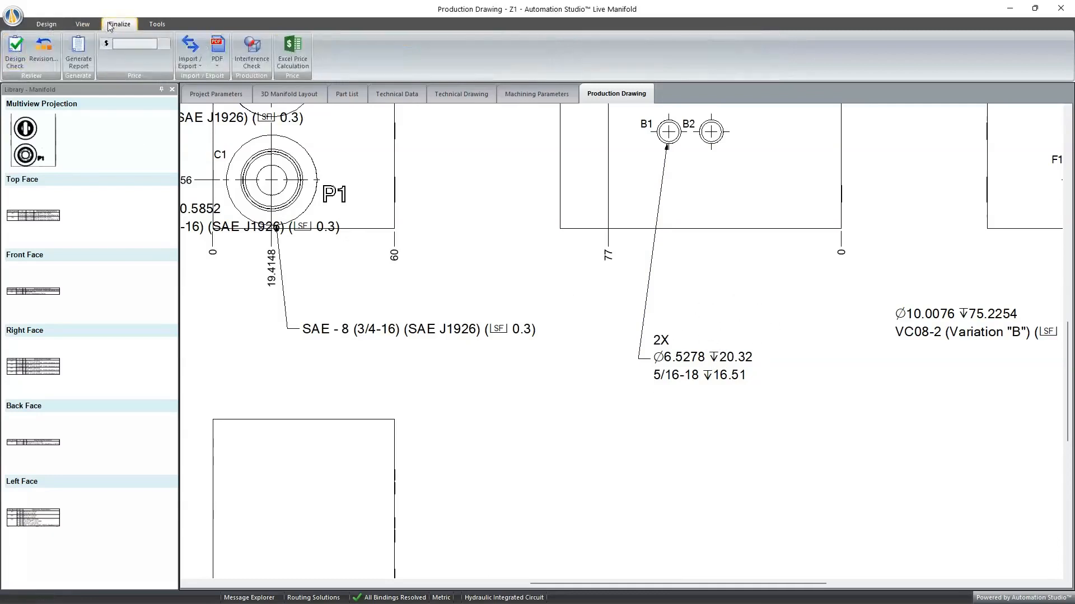
click(191, 65)
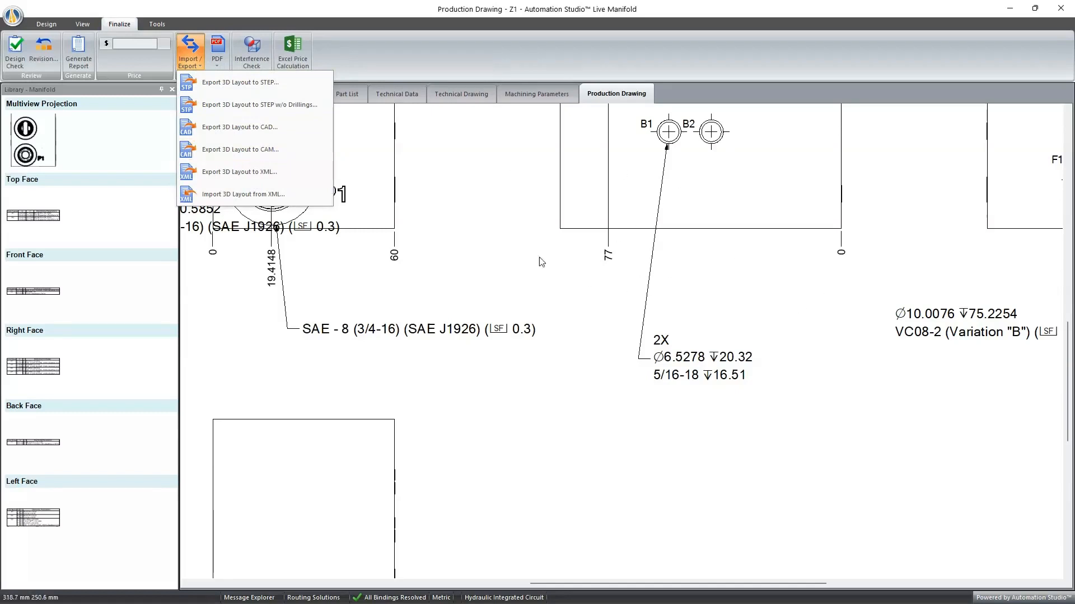
click(521, 216)
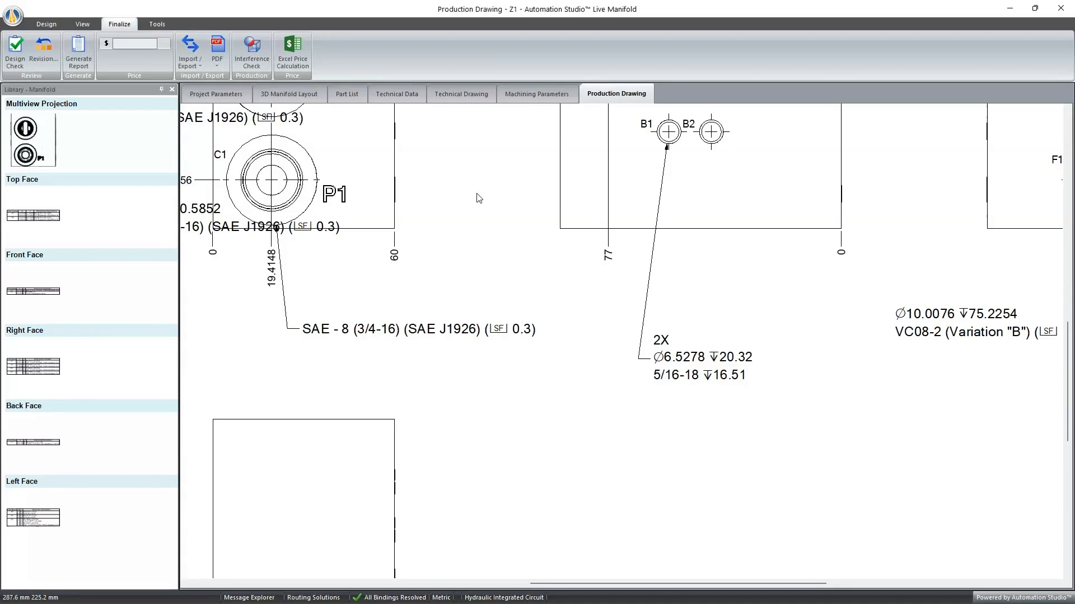
click(312, 96)
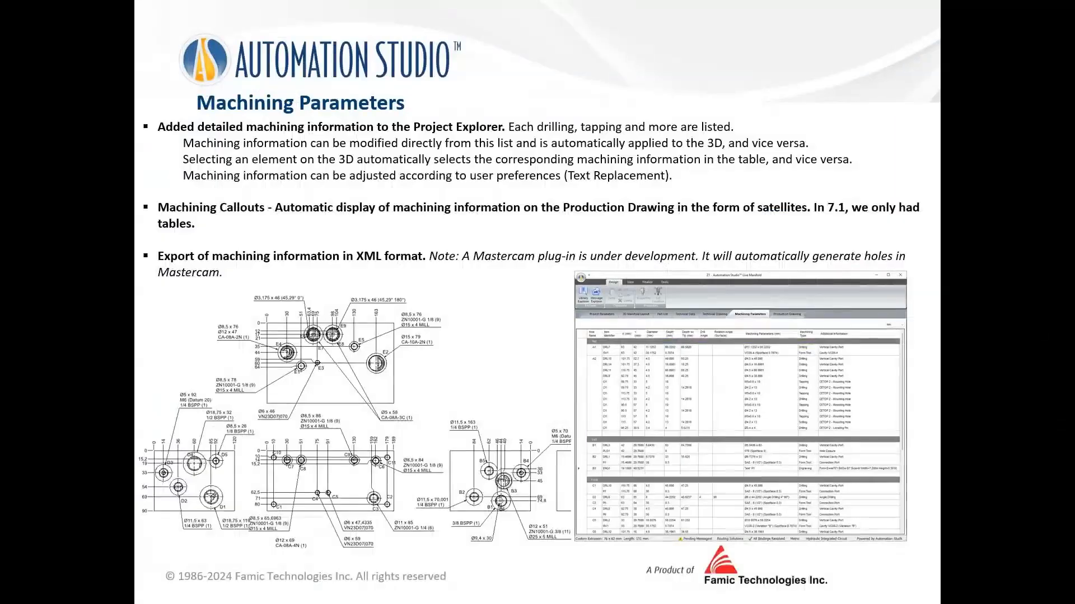
key(Right)
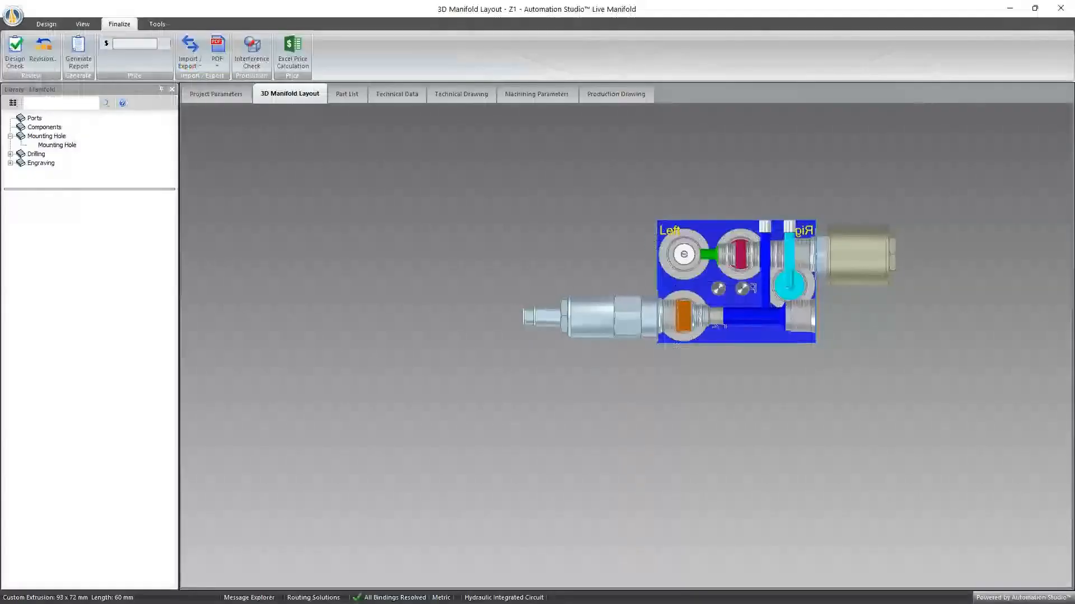
- Review the price list, multipliers and Excel price file choices in the default price parameters, and accept the settings
click(12, 16)
mouse_move(54, 93)
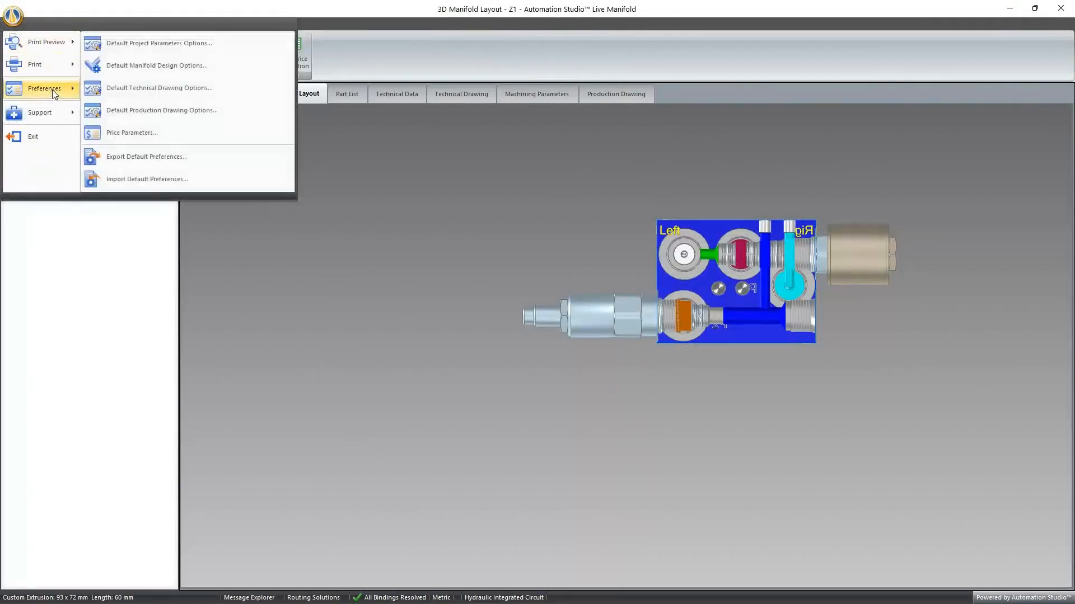
click(121, 136)
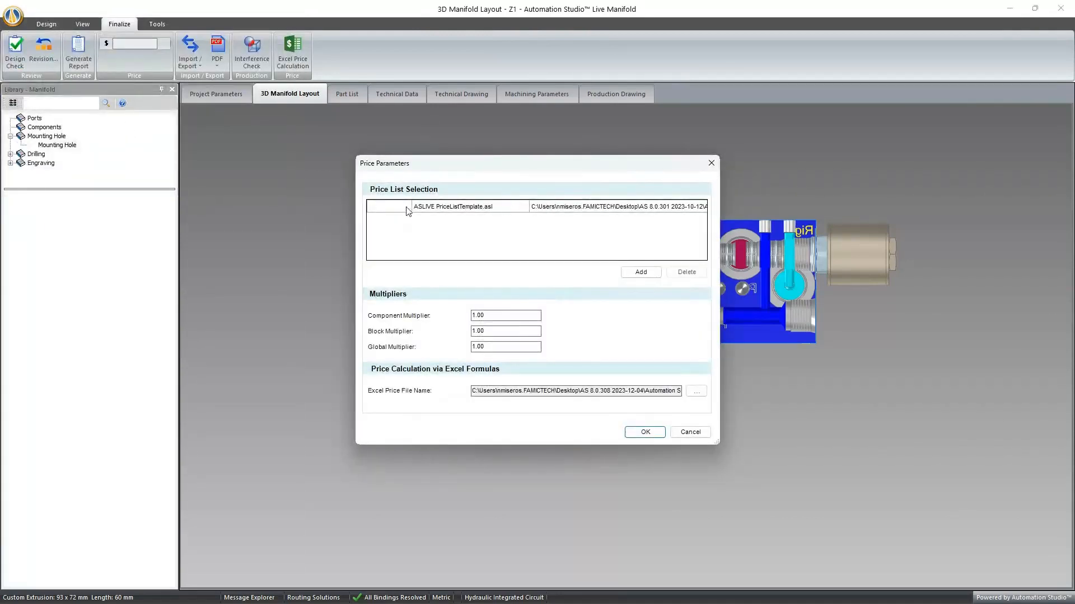
click(477, 208)
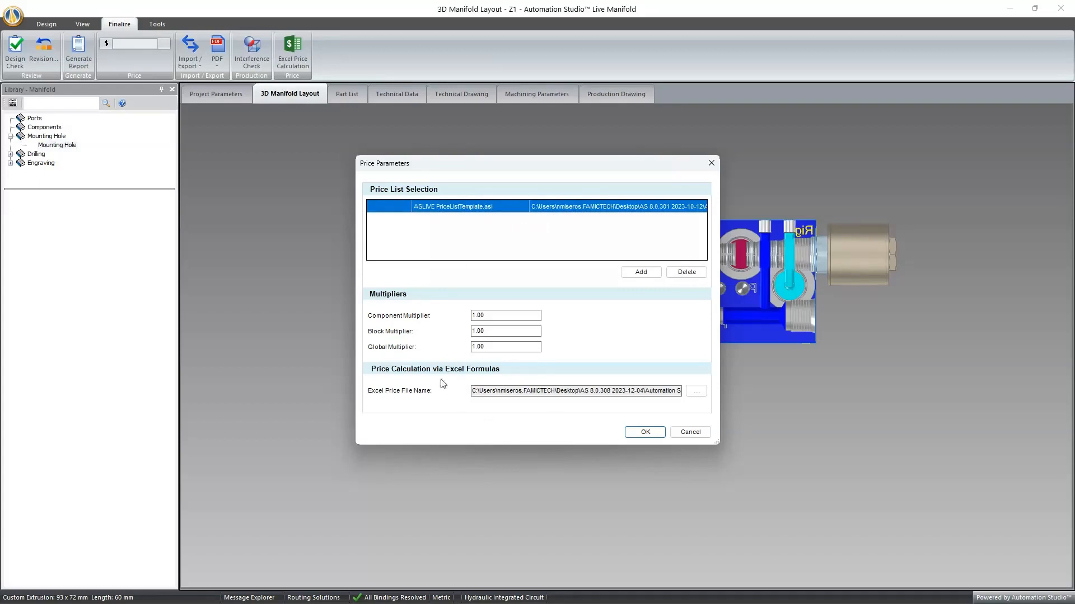
click(697, 392)
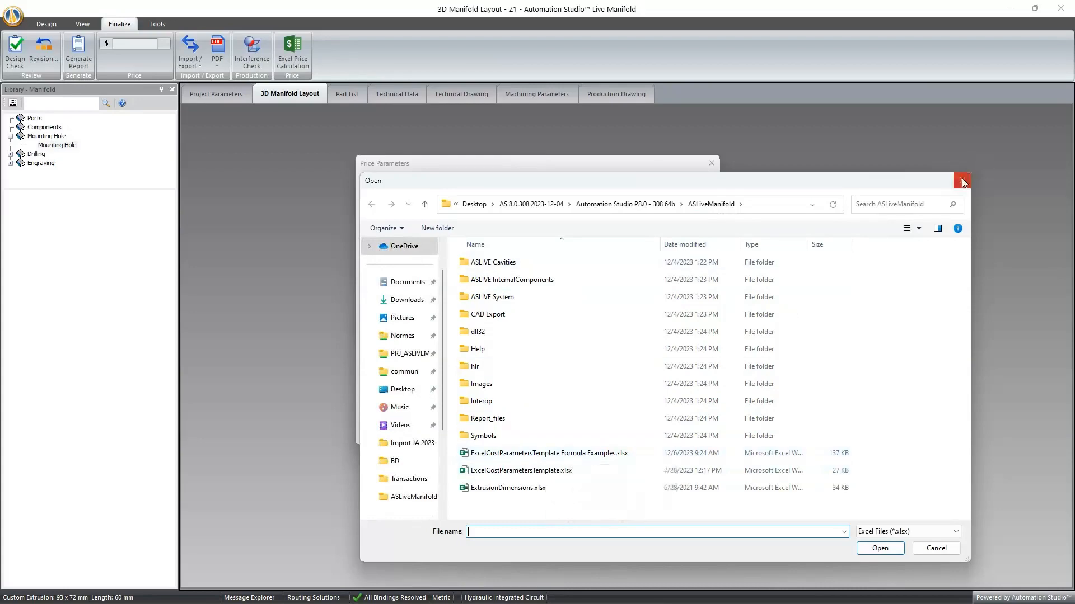
double_click(602, 454)
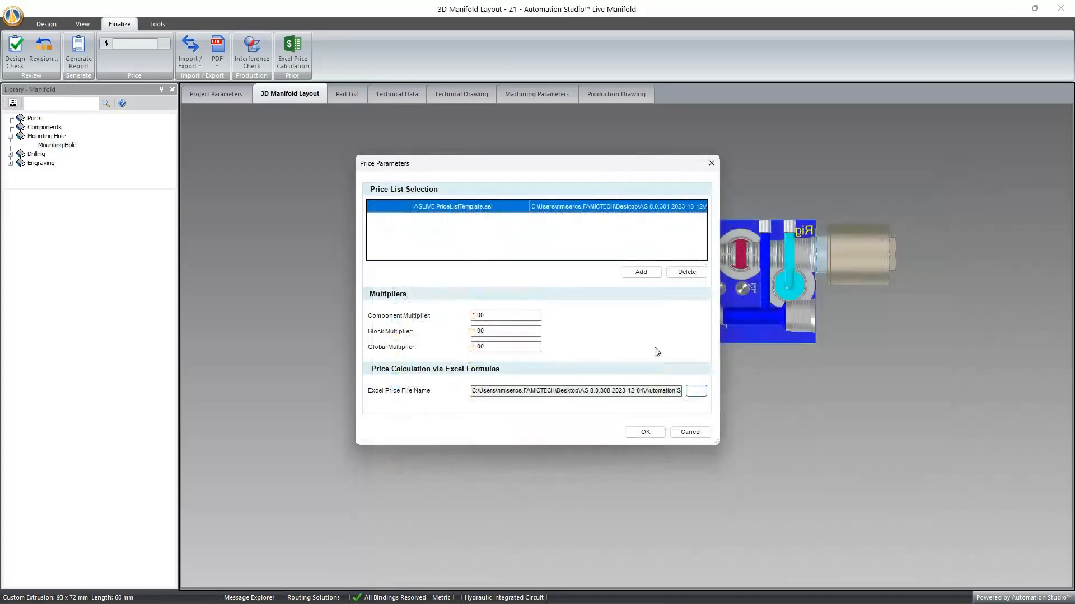
click(643, 431)
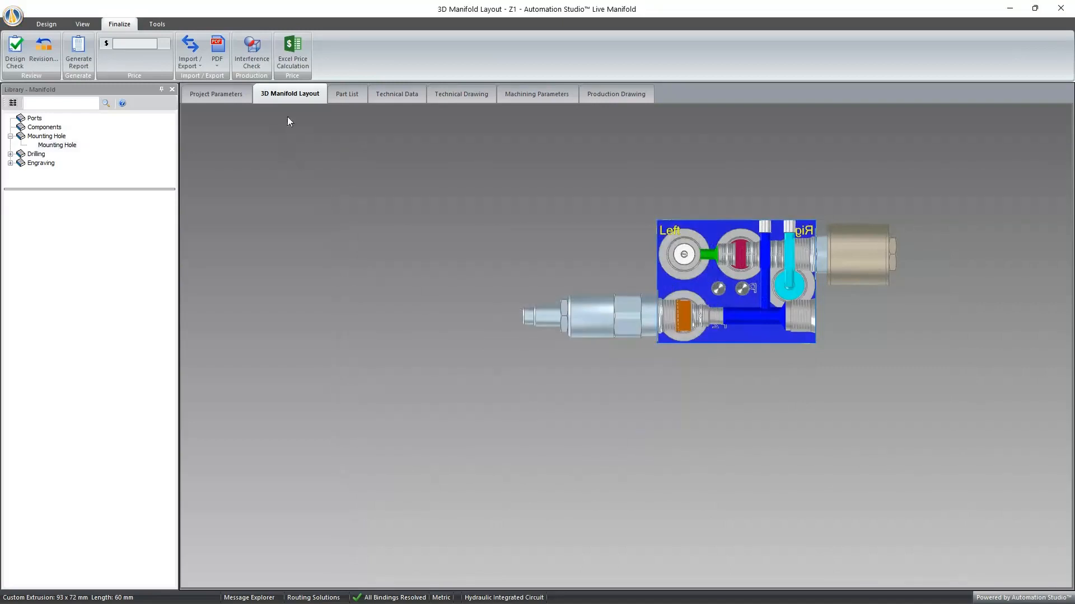
- Generate the Excel price calculation for the manifold and bring up the resulting workbook in Excel at full size
click(293, 53)
click(304, 48)
drag(1074, 207, 541, 6)
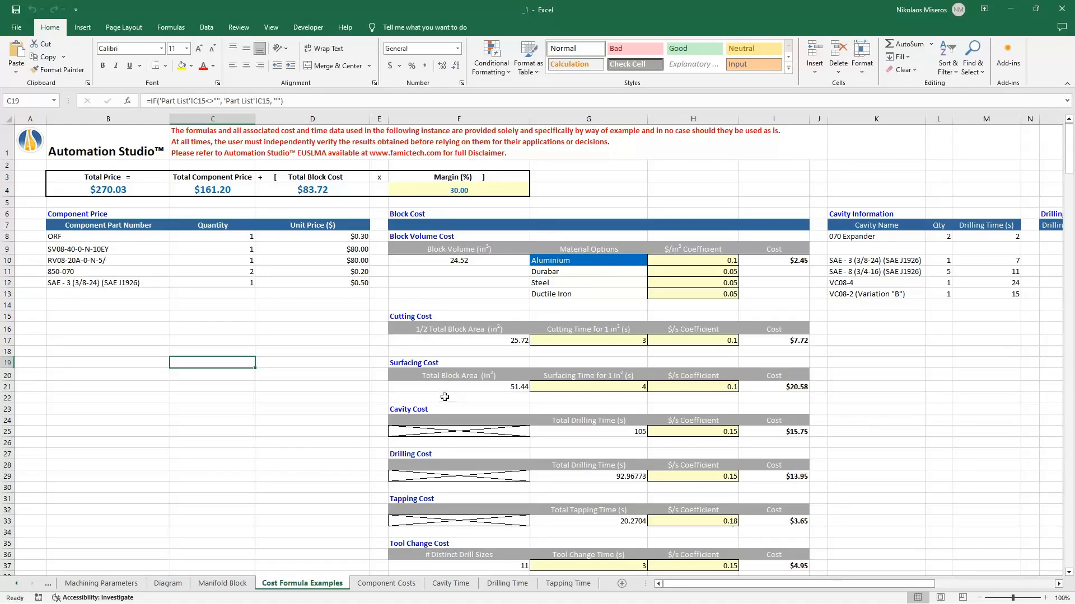
- Examine the Cost Formula Examples sheet from block volume to surface treatment costs, and across to the cavity, drilling and tapping information
scroll(444, 397, down, 1)
scroll(425, 370, up, 1)
scroll(455, 346, down, 3)
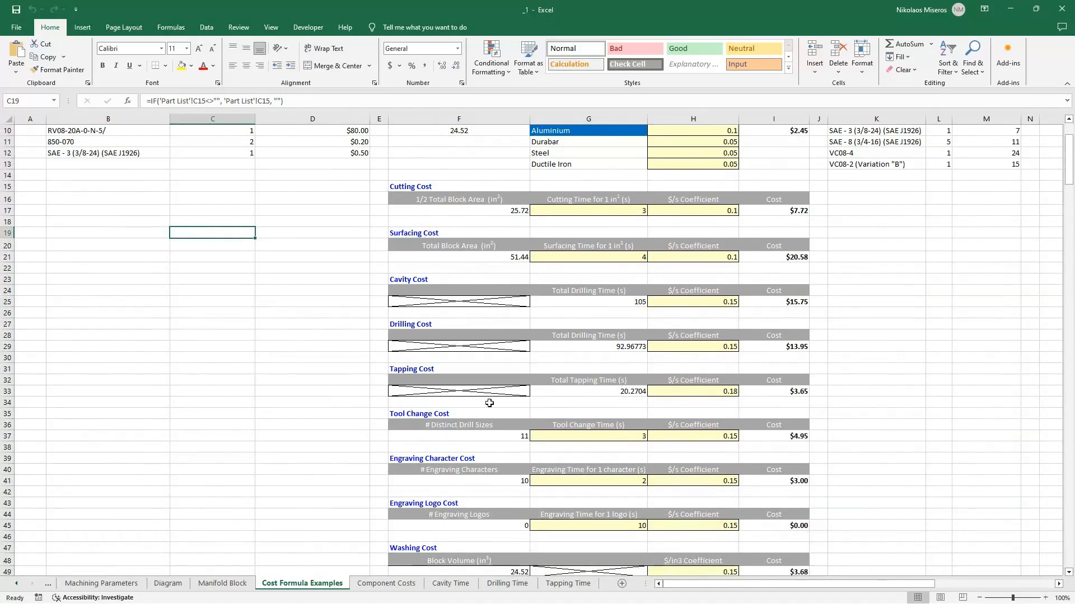
scroll(420, 427, down, 1)
scroll(420, 426, down, 3)
scroll(423, 414, down, 2)
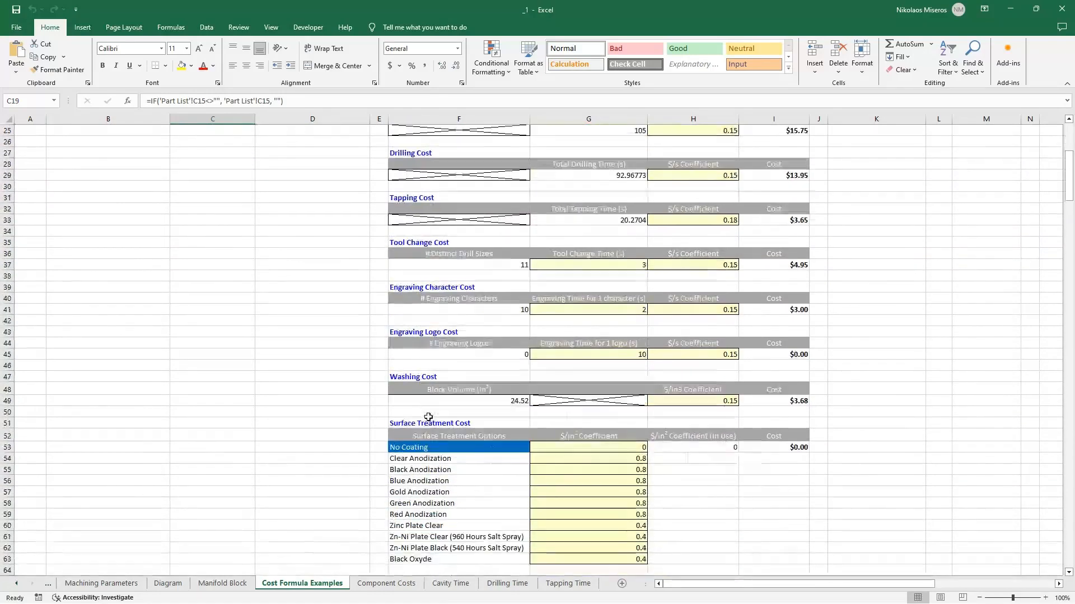
scroll(486, 449, up, 2)
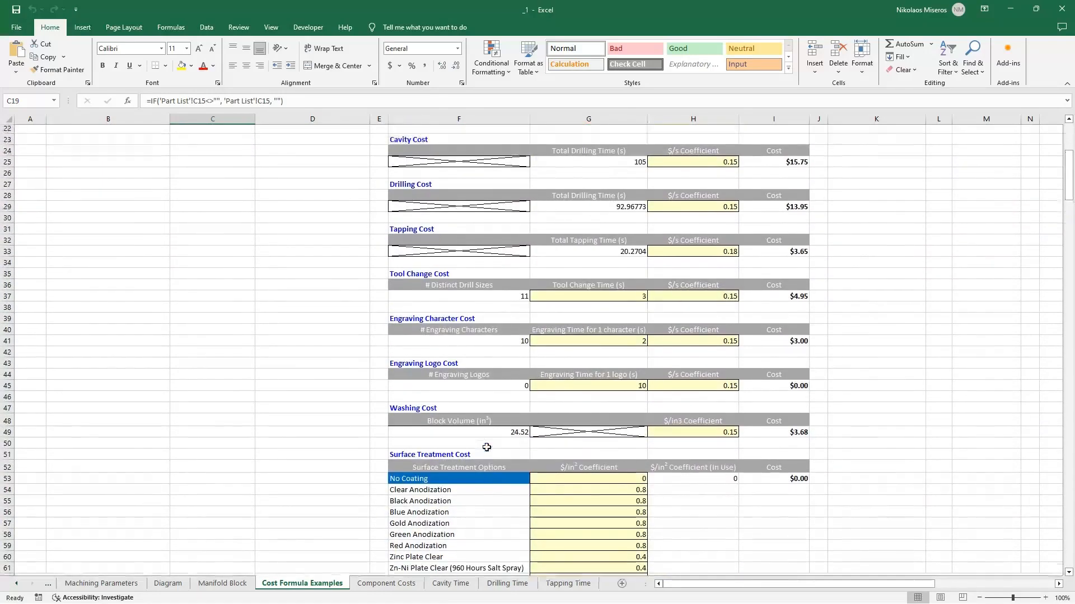
scroll(486, 448, up, 7)
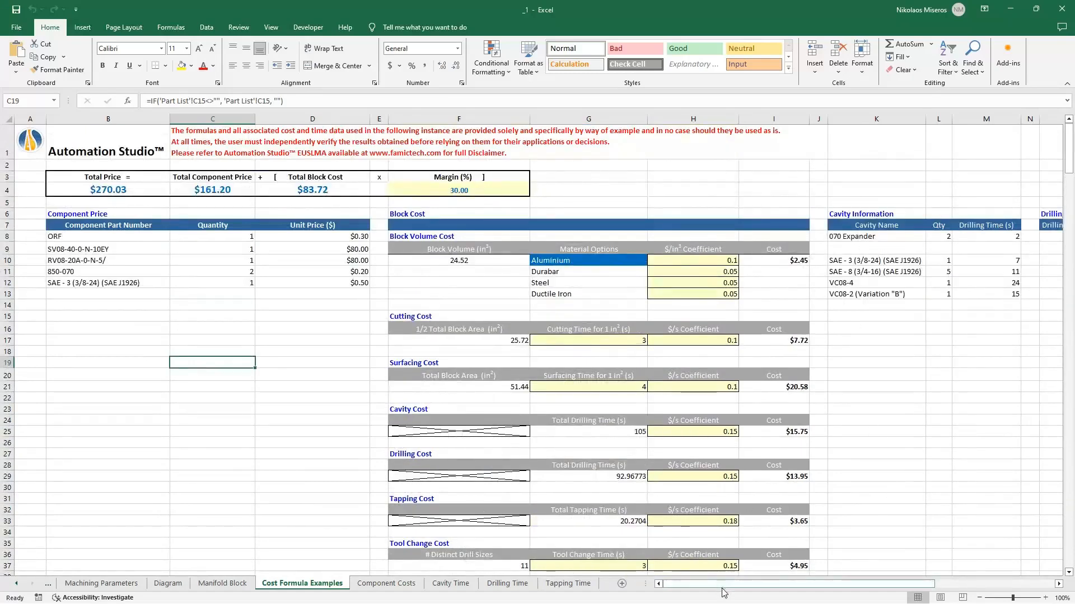
drag(722, 586, 844, 580)
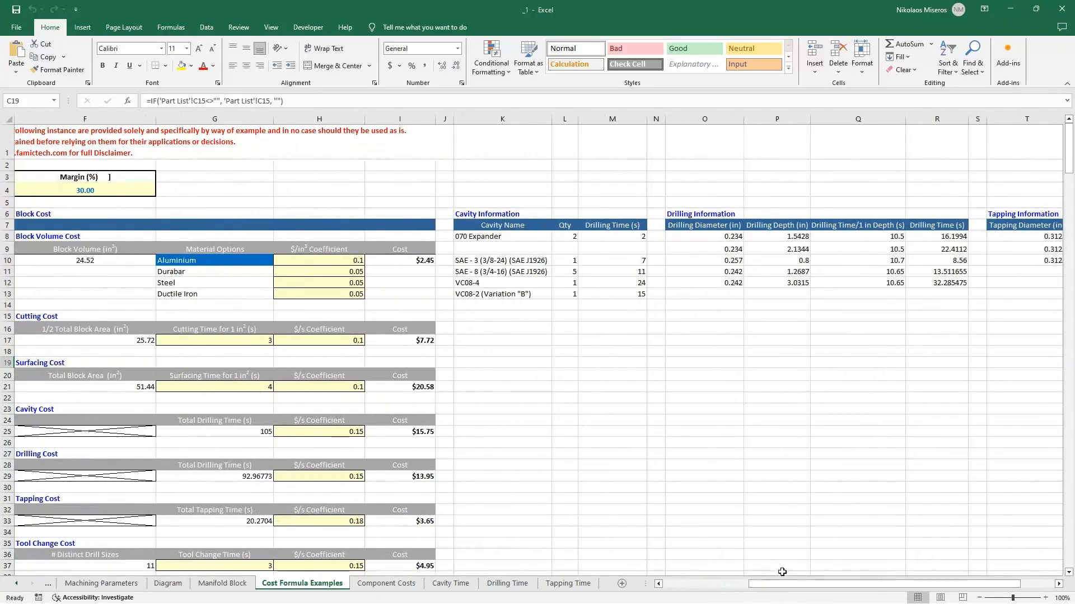
drag(782, 584, 425, 566)
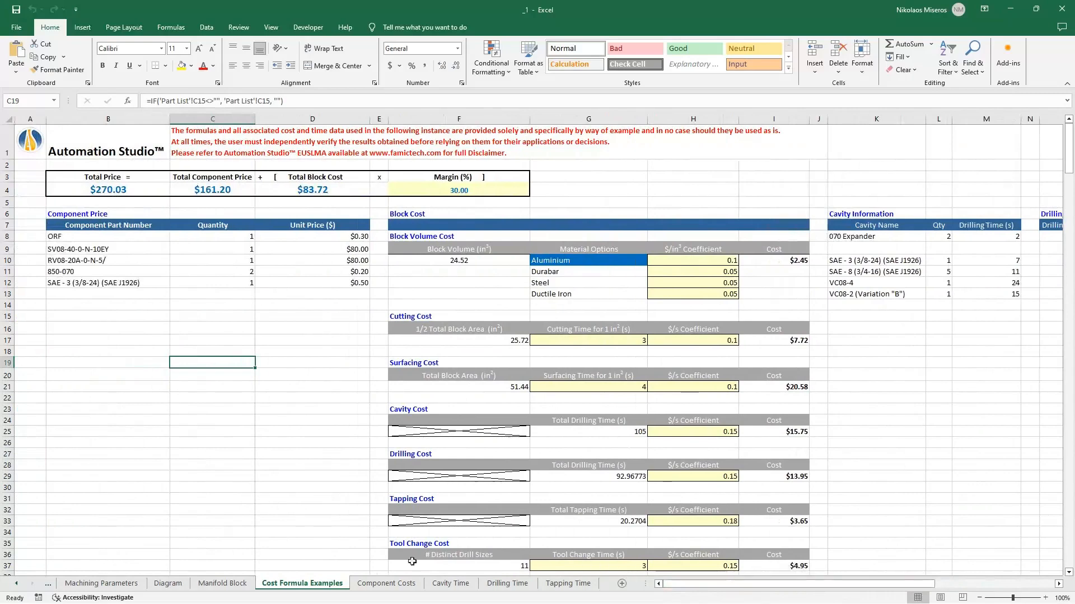
- Look through the exported project parameters, part list, machining parameters, diagram and manifold block sheets
click(46, 585)
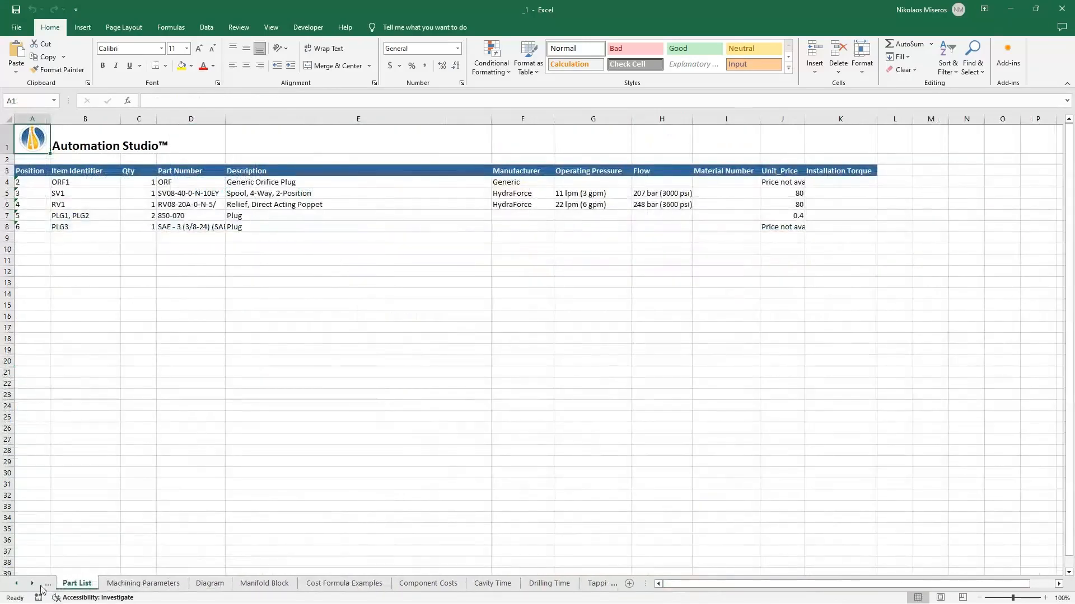
click(42, 586)
click(45, 585)
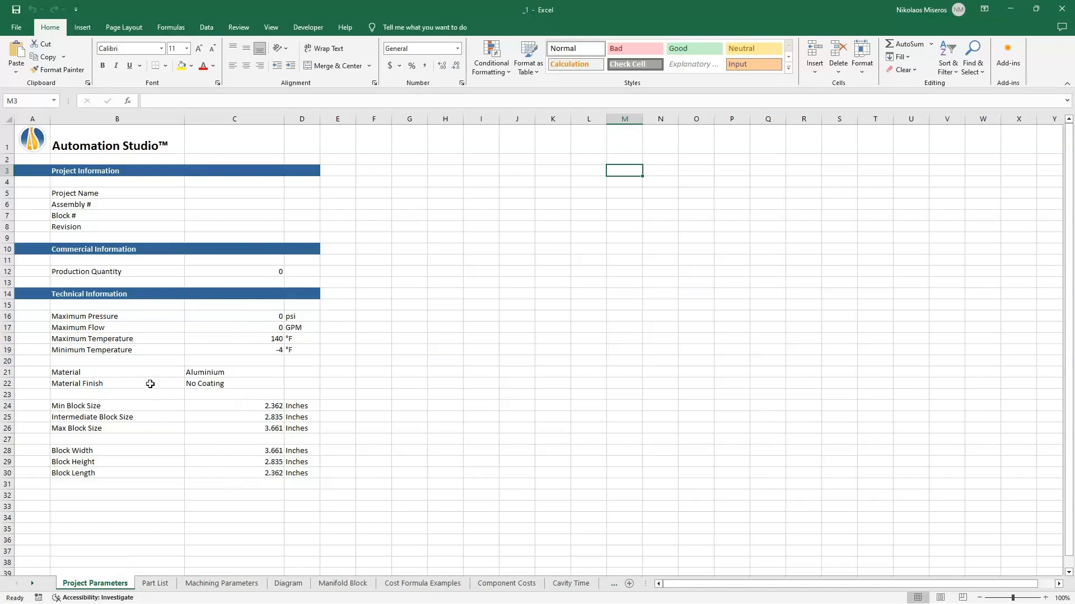
click(155, 583)
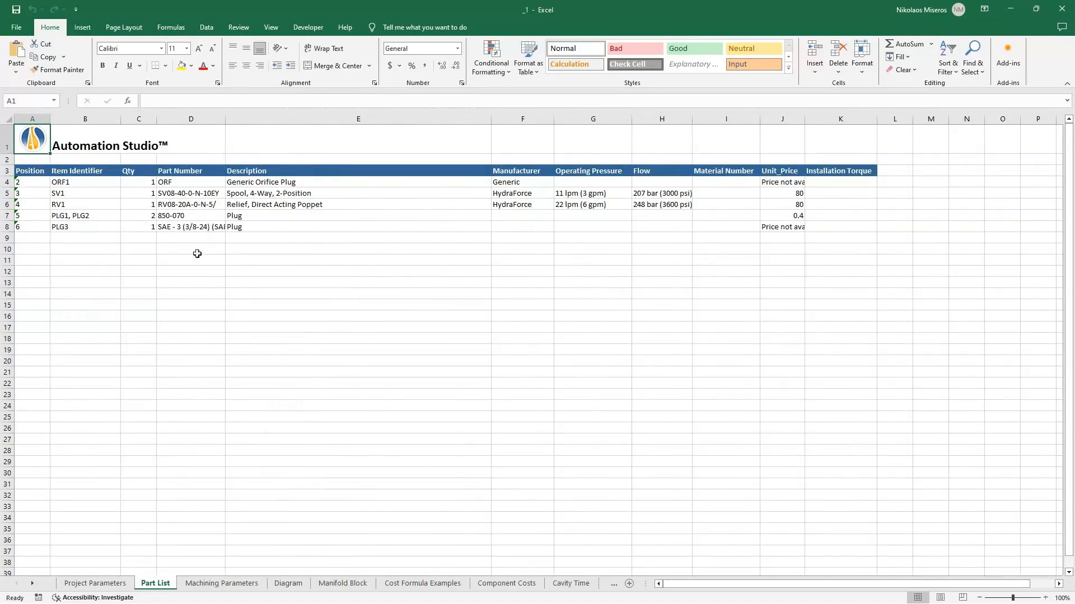
click(204, 585)
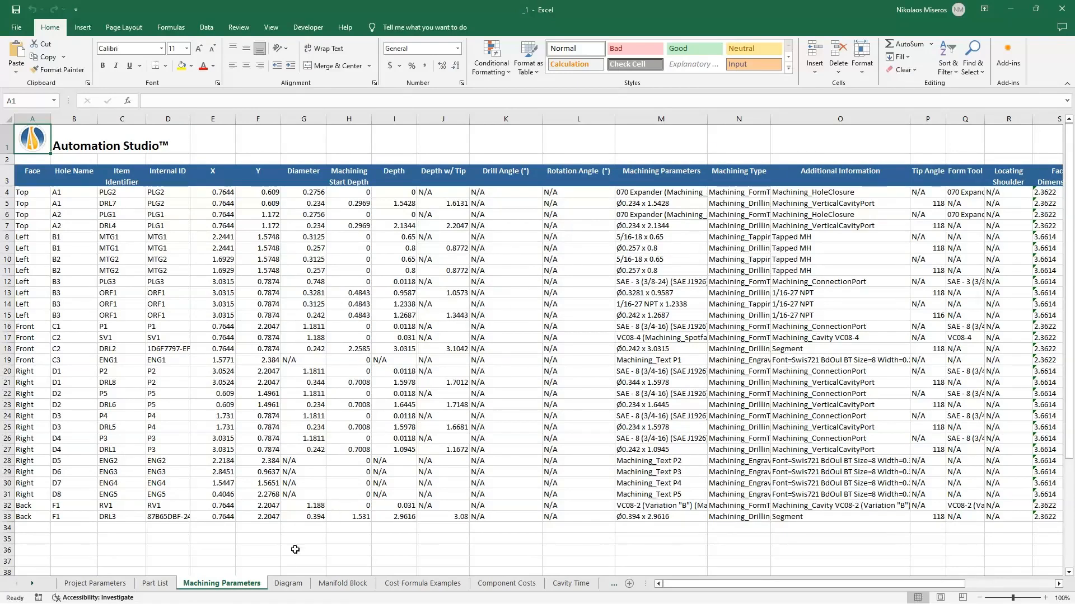
click(289, 583)
click(332, 584)
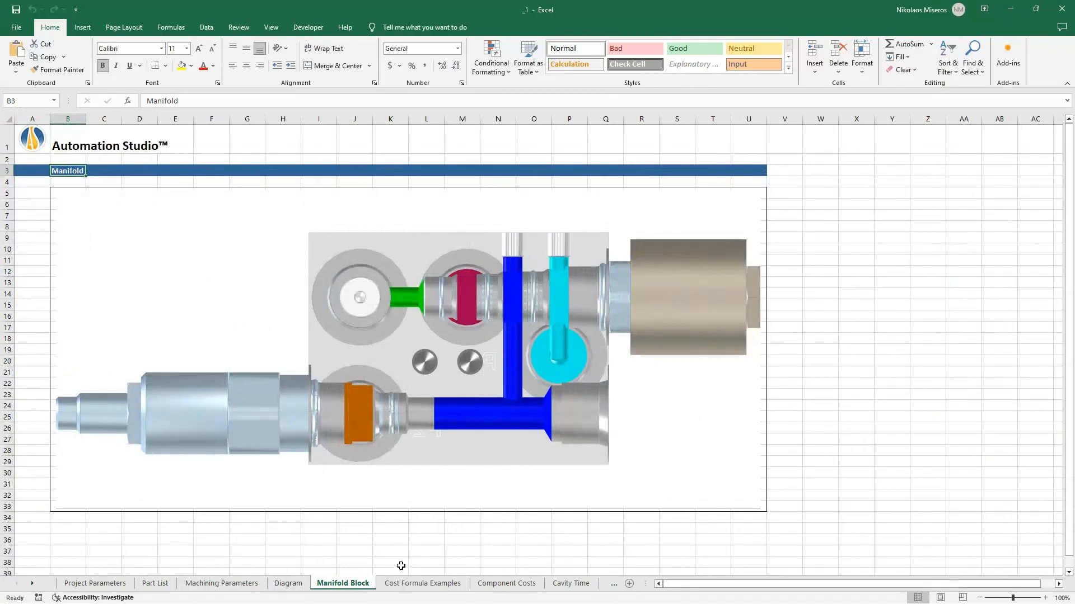
- Copy Ductile Iron from the material options into the project's Material cell, and check the block volume cost on the Cost Formula Examples sheet
click(414, 584)
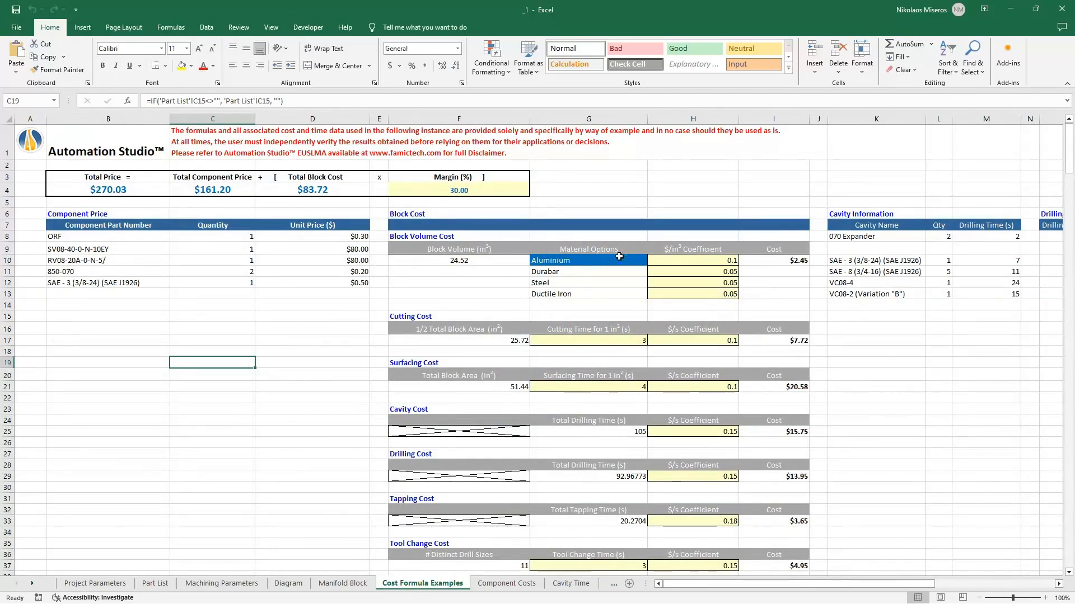
double_click(560, 294)
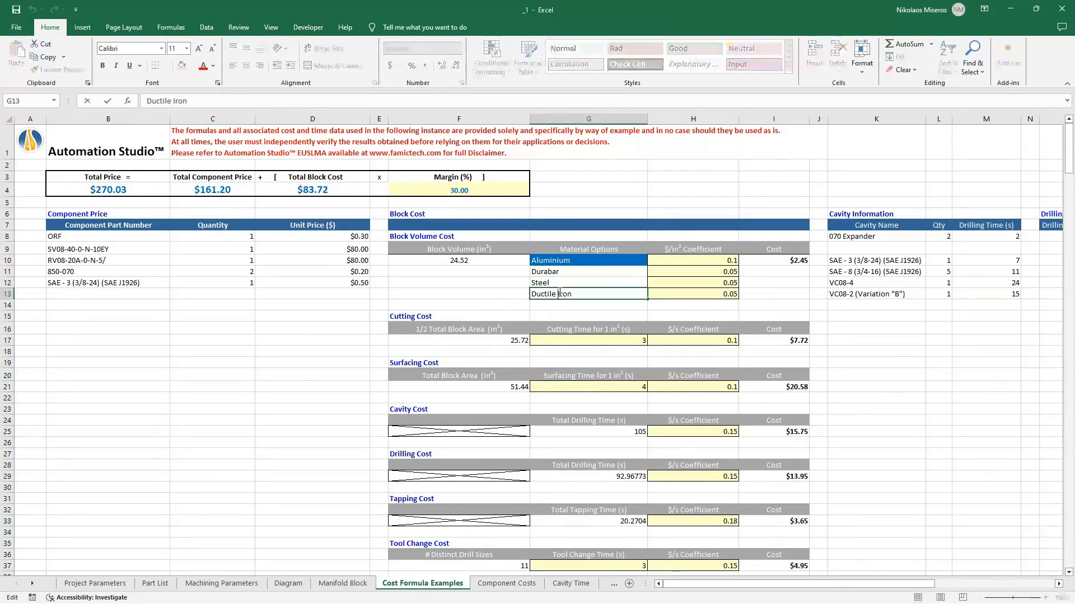
click(496, 305)
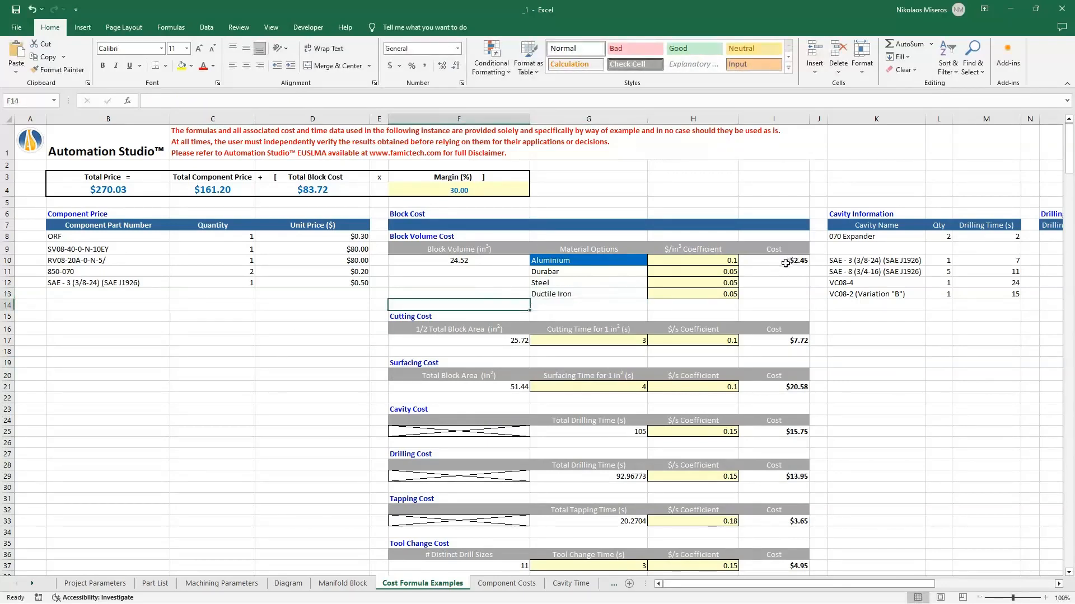
click(94, 583)
double_click(213, 373)
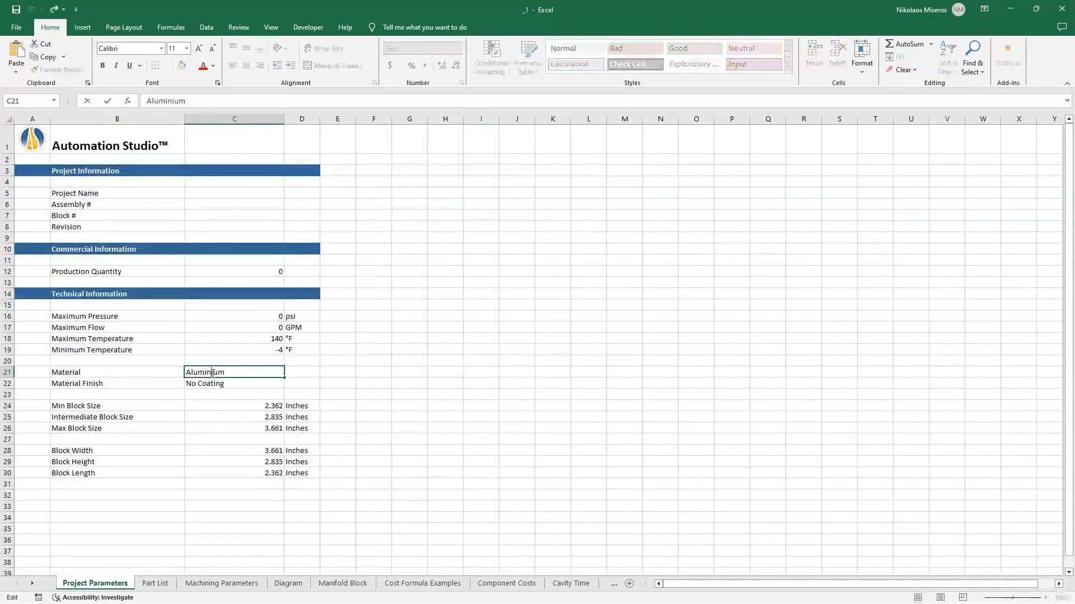
double_click(212, 373)
text(Ductile Iron)
click(347, 373)
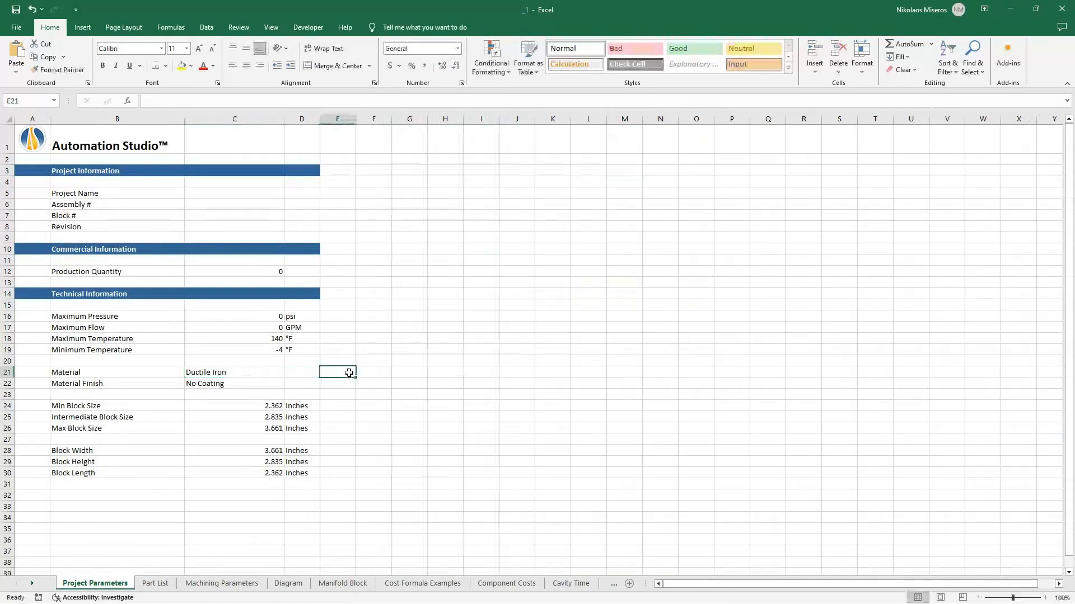
click(460, 584)
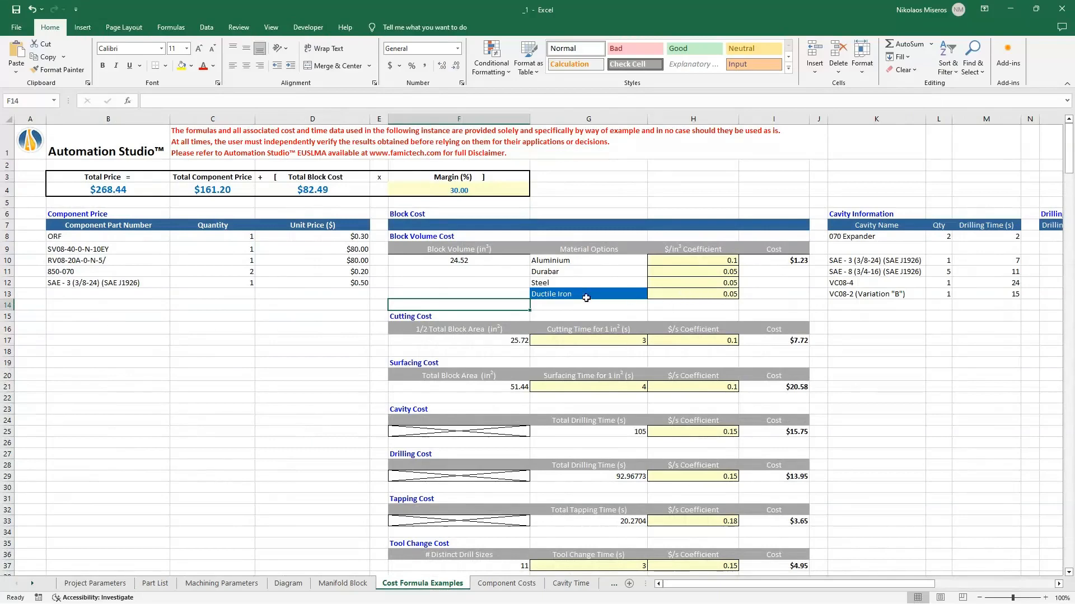
click(558, 296)
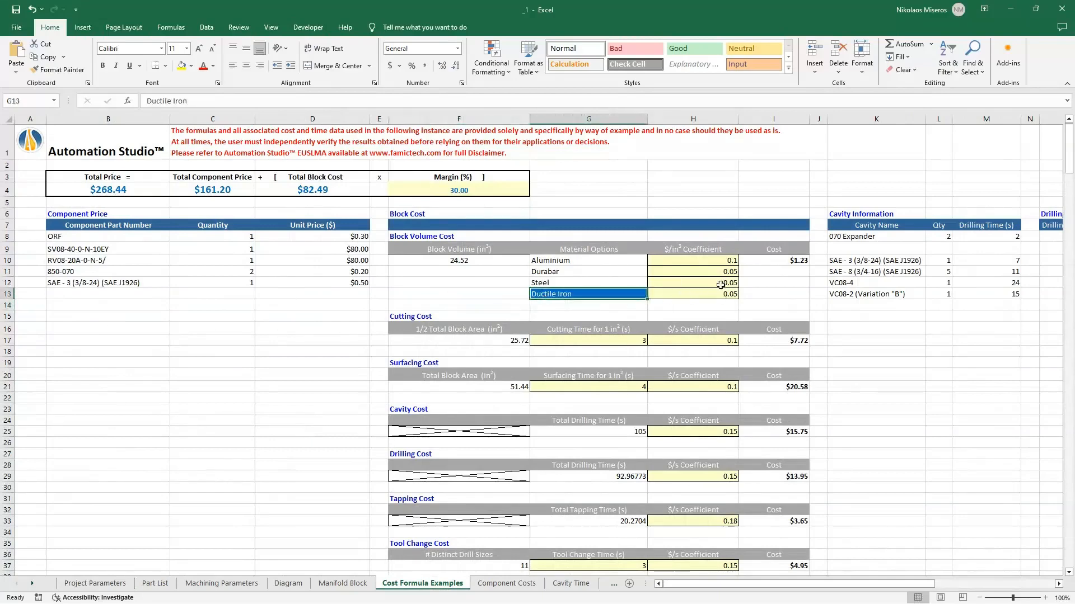
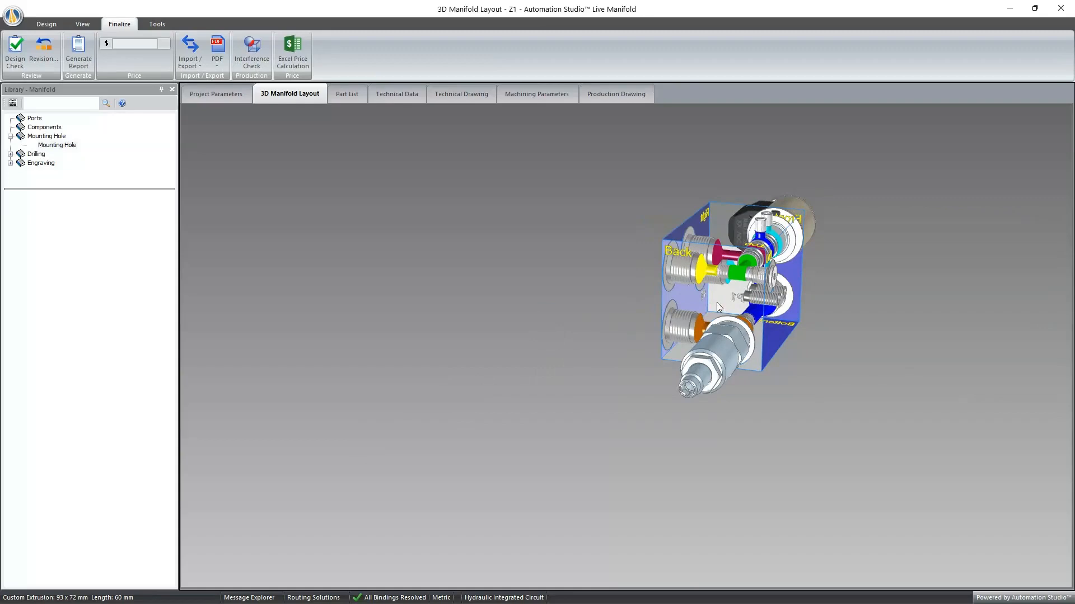
- Recess port P4 into the manifold block by pulling its face inward, forming a counterbore about 3.75 mm deep
drag(717, 302, 735, 326)
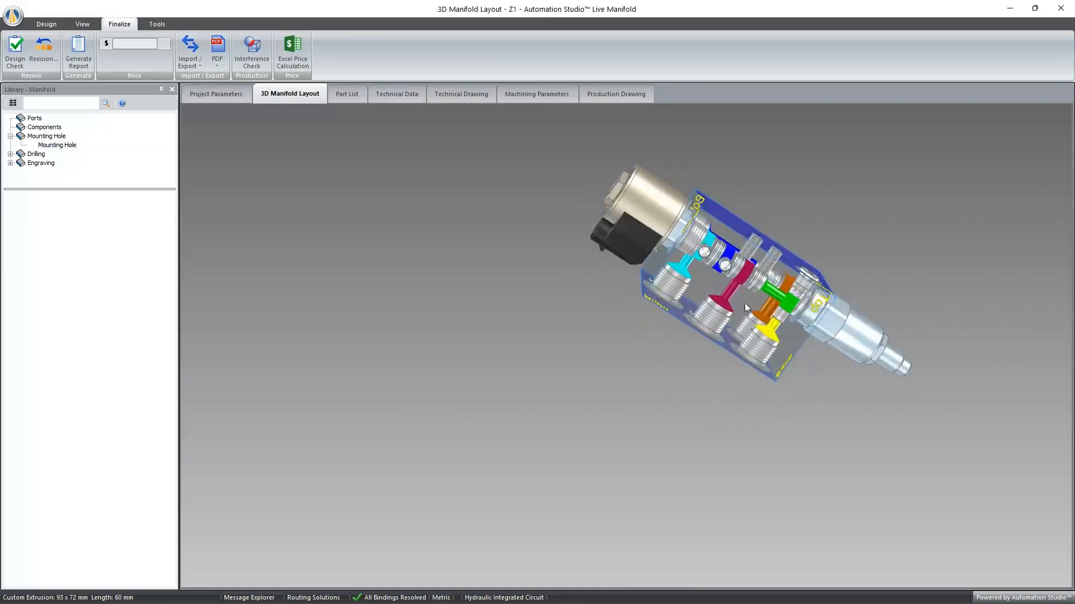
double_click(745, 303)
scroll(733, 333, up, 10)
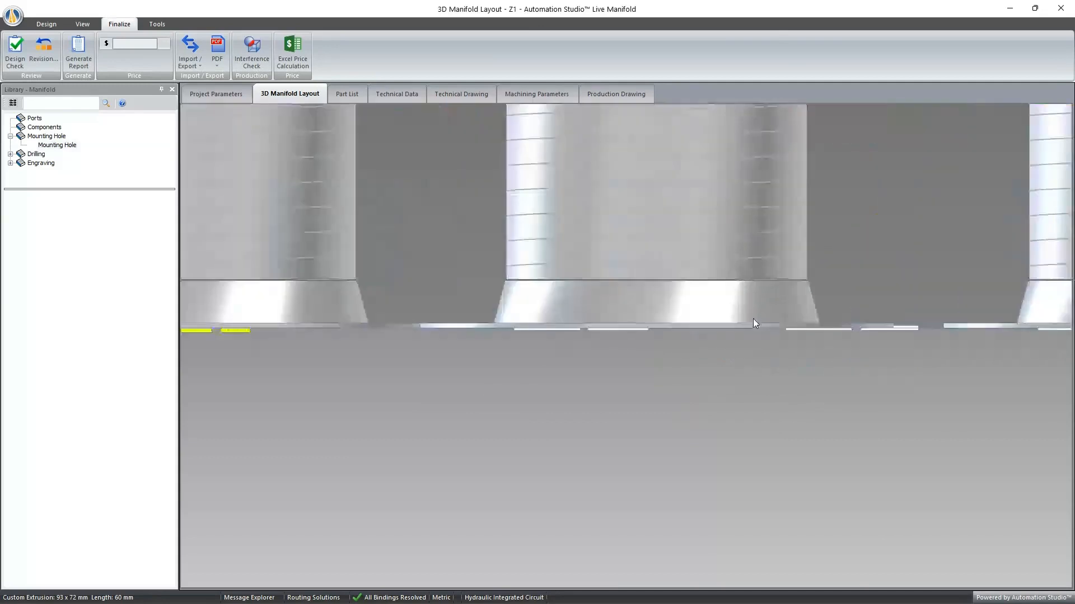
click(675, 307)
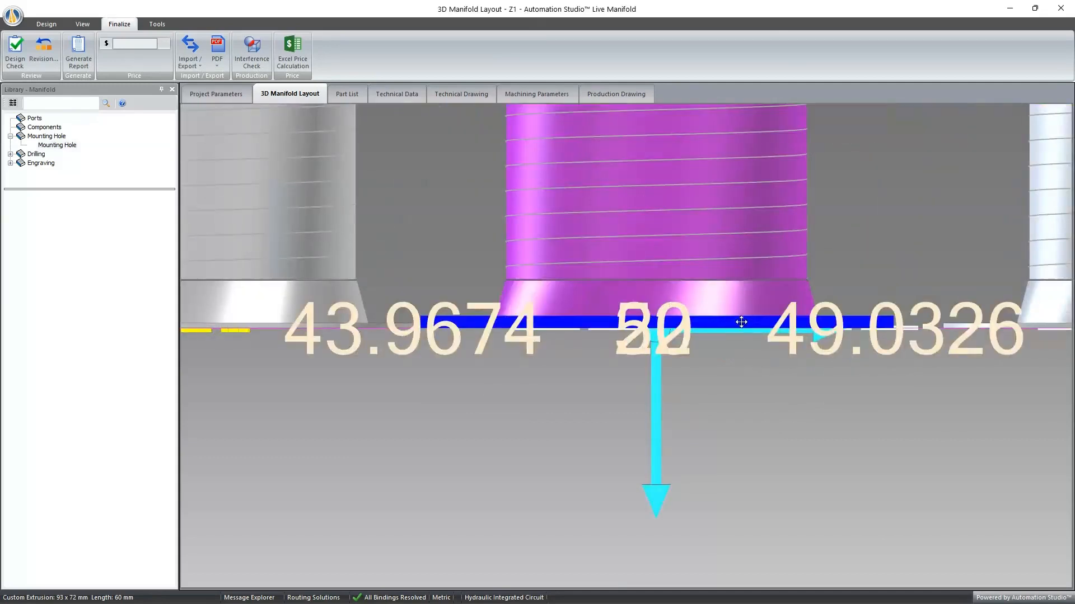
drag(741, 322, 741, 261)
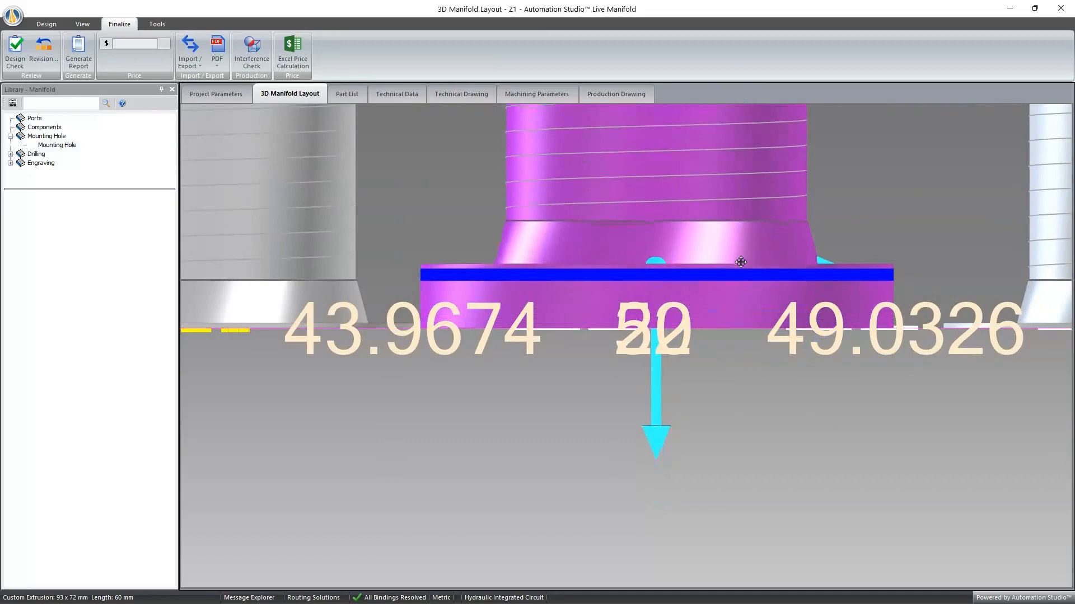
click(742, 381)
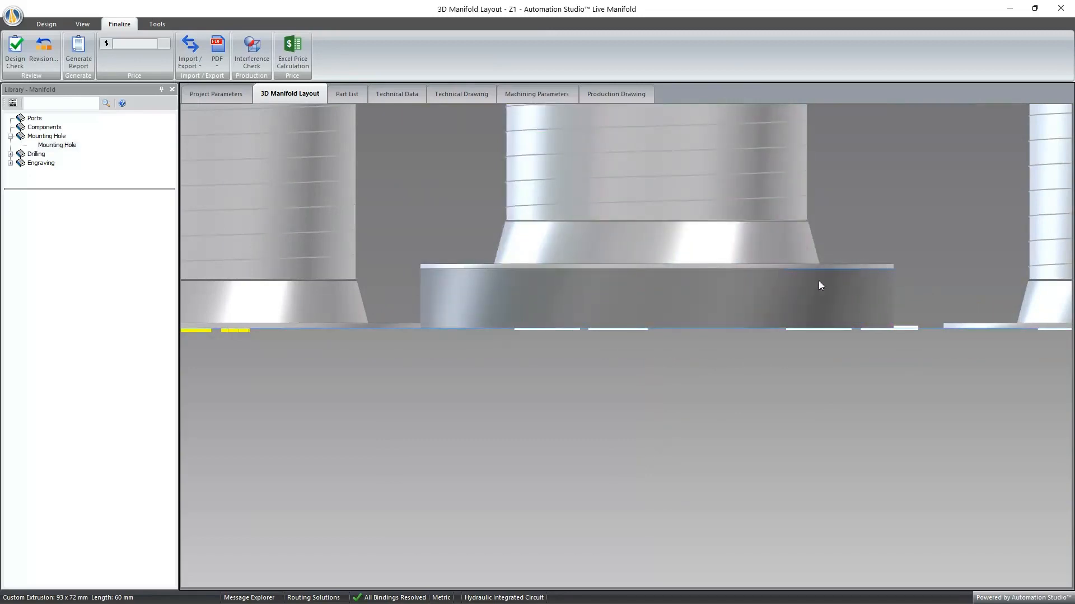
- Hide the dynamic measurements in the 3D layout and check the counterbored port's selection display
click(806, 288)
click(706, 418)
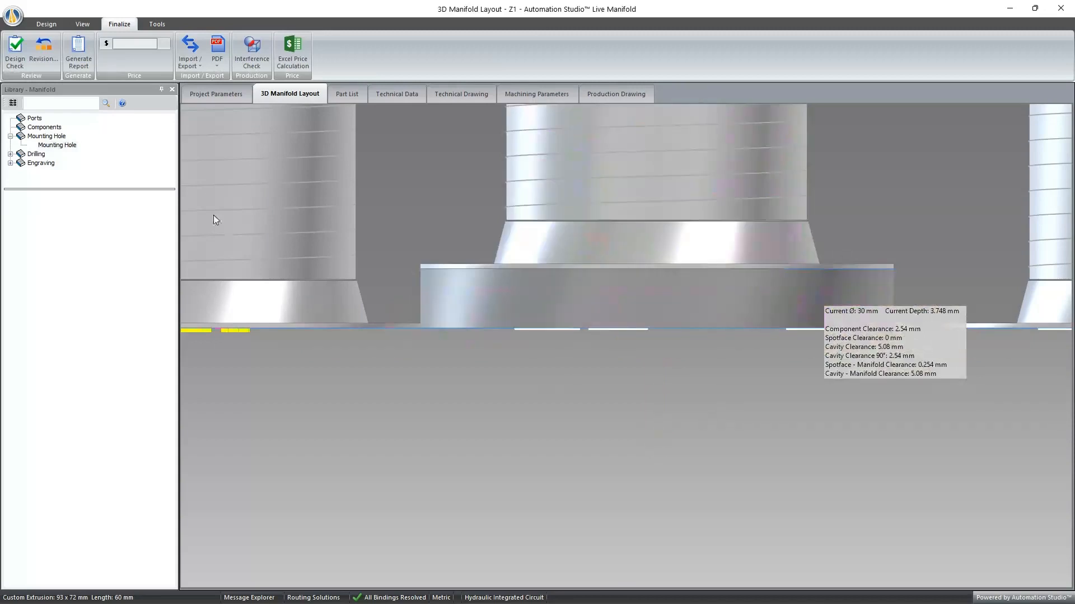
click(82, 24)
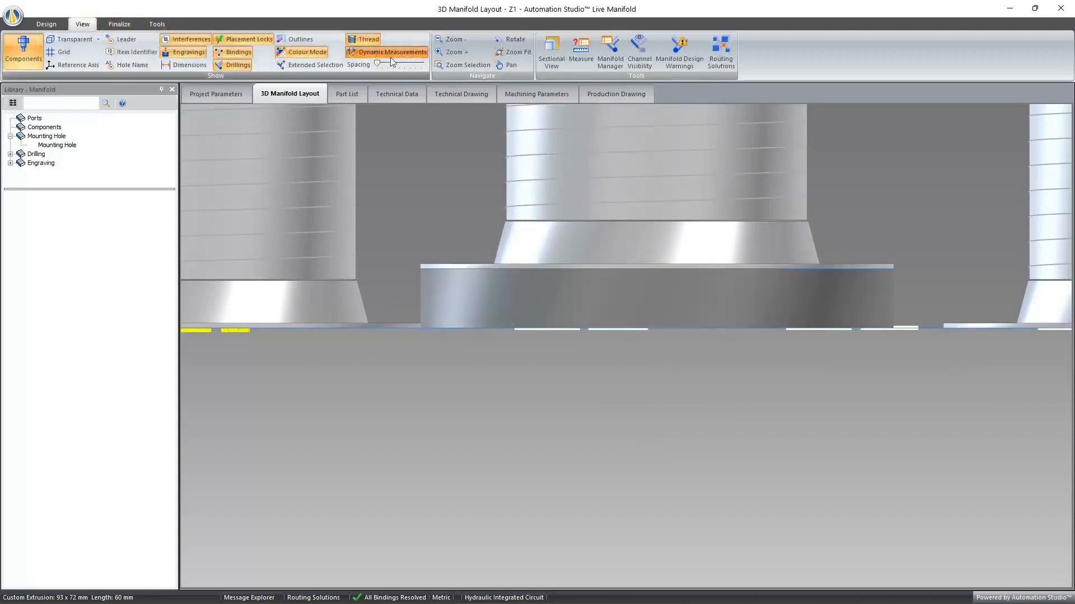
click(392, 56)
click(668, 293)
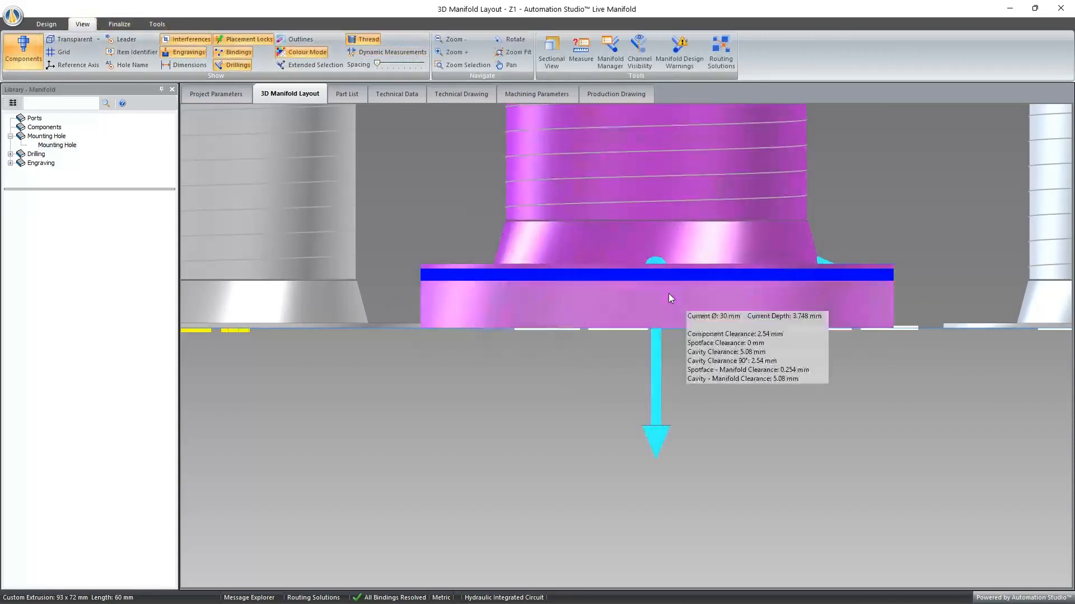
click(841, 415)
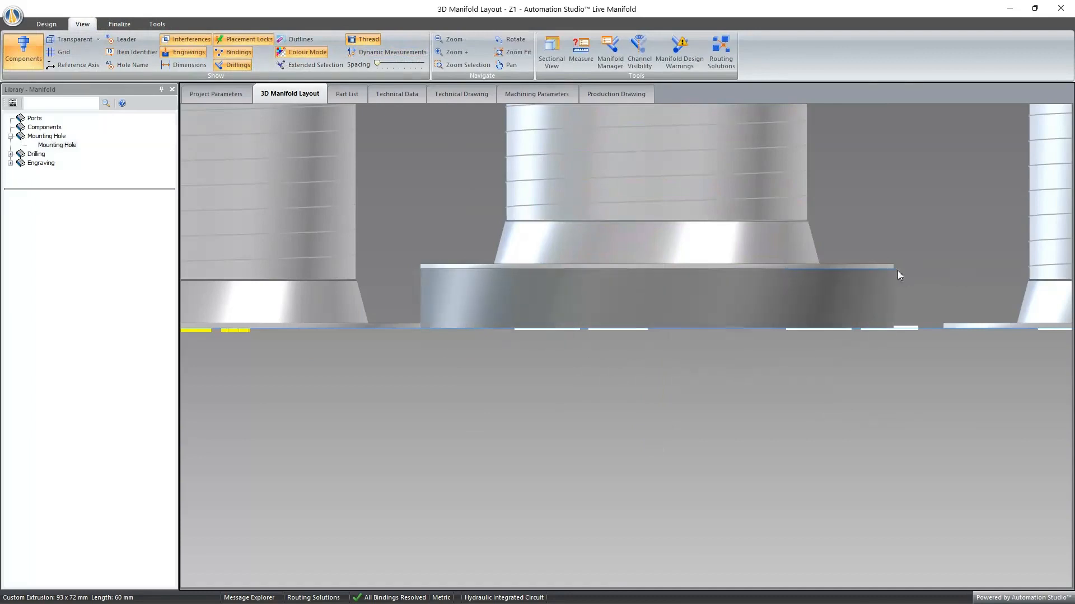
- Set the counterbore diameter of port P4 to 32 mm
mouse_move(879, 285)
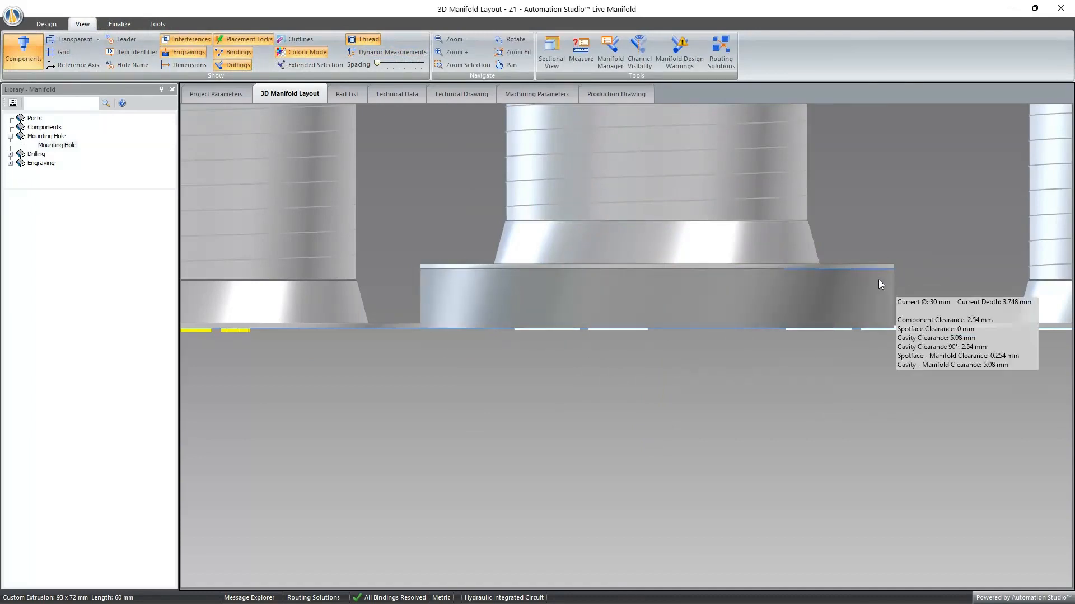
right_click(841, 285)
click(871, 332)
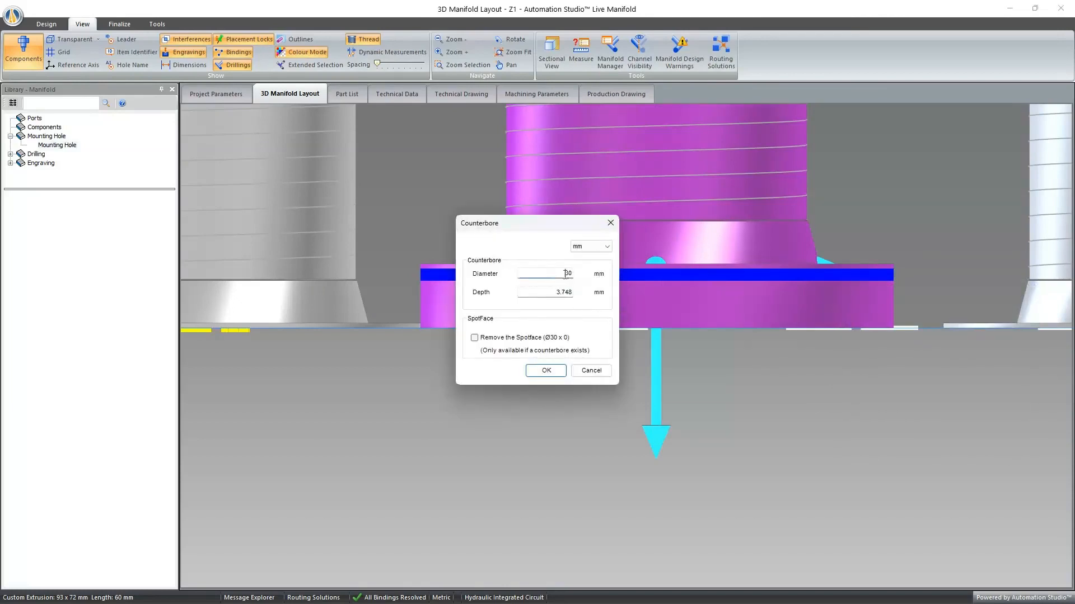
double_click(568, 274)
click(547, 372)
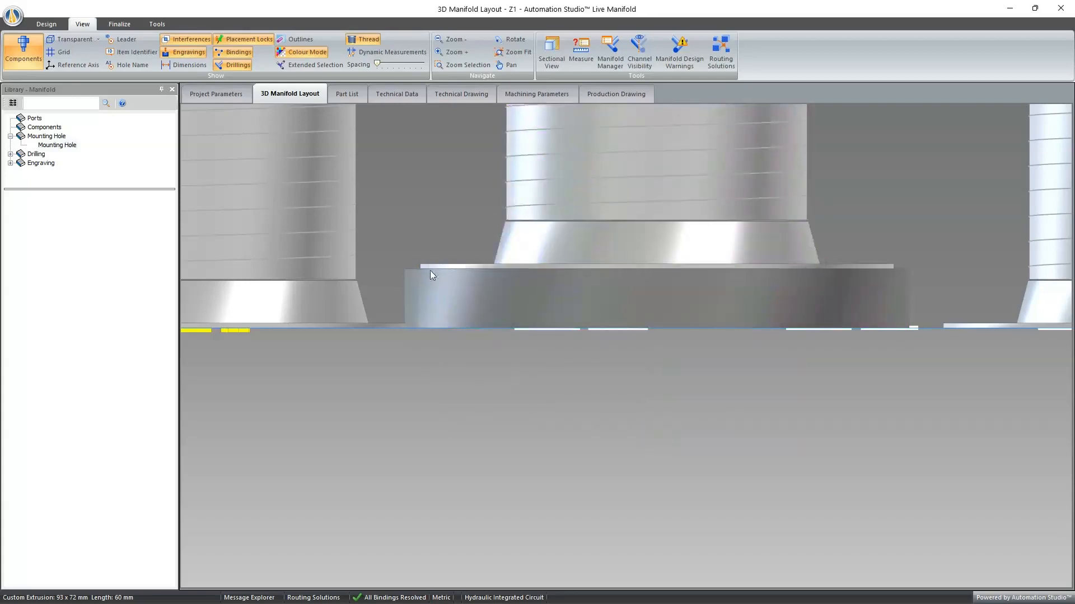
- Remove the spotface from port P4 in its counterbore settings
mouse_move(625, 253)
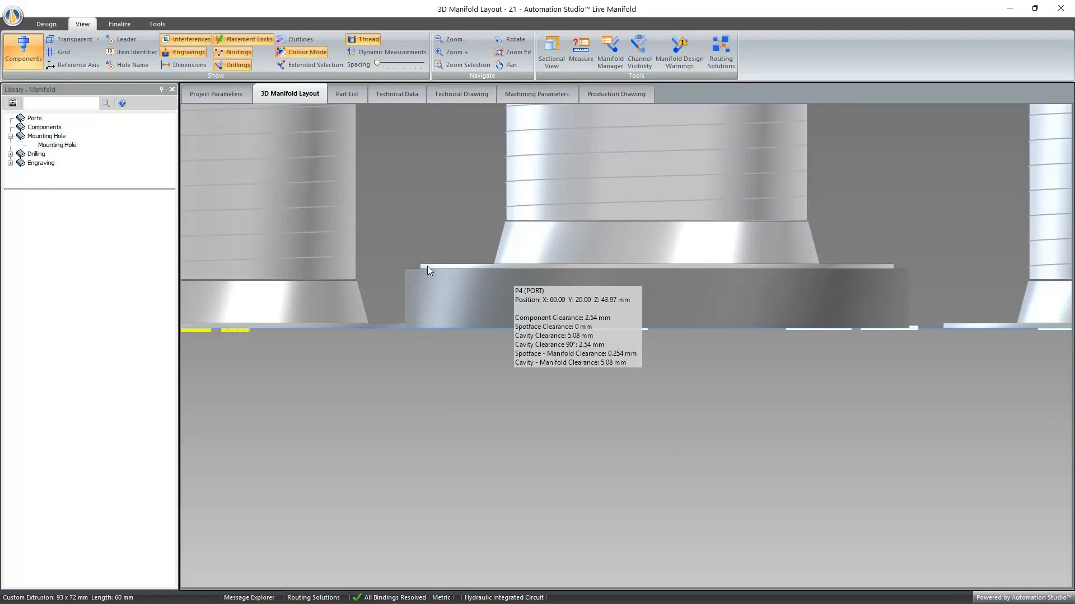
right_click(675, 294)
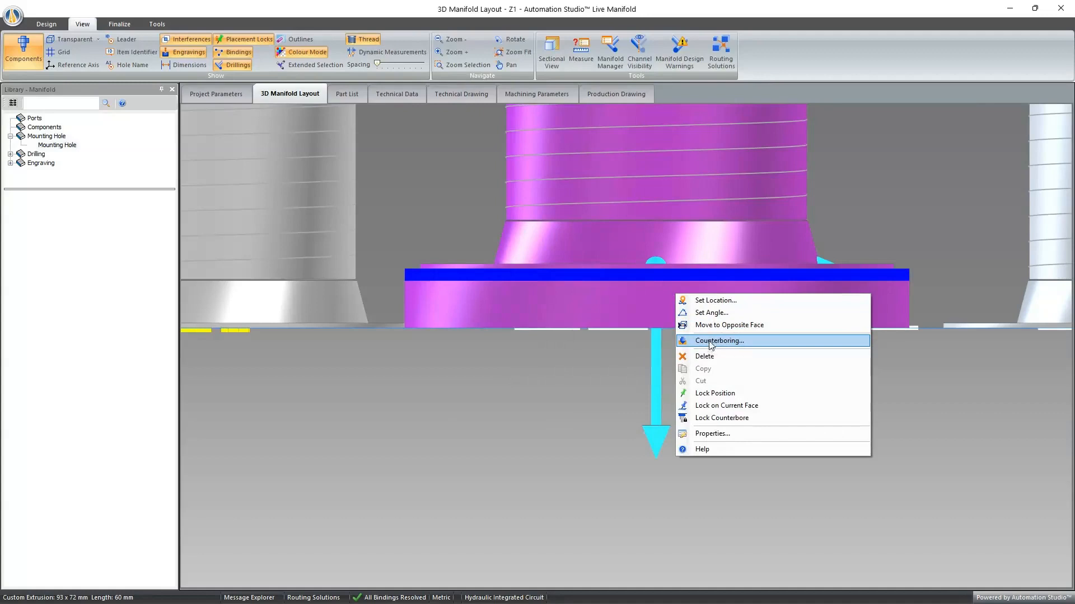
click(61, 19)
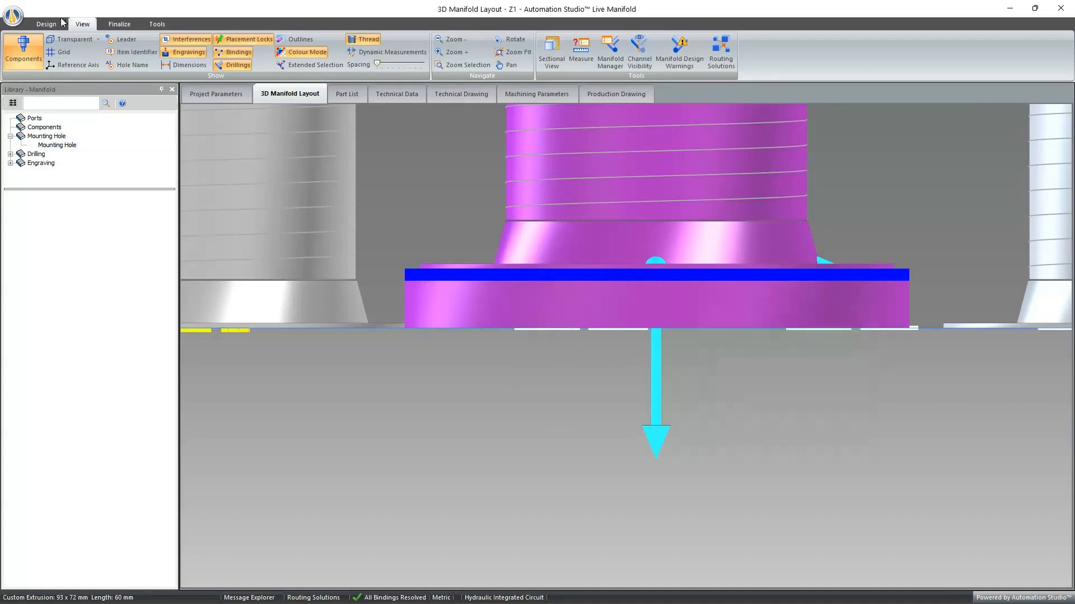
click(61, 22)
click(614, 41)
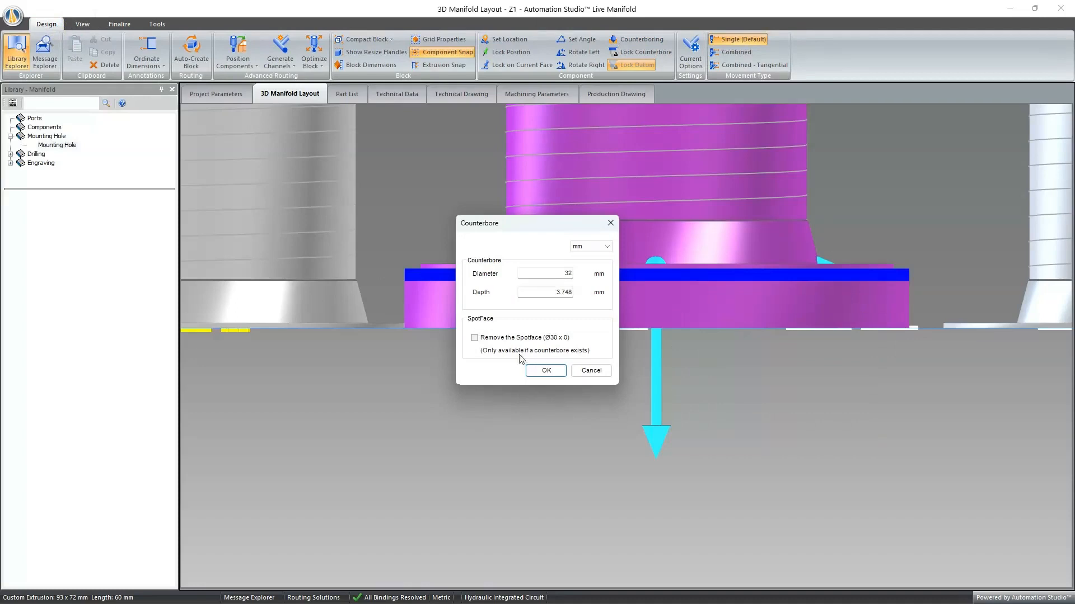
click(503, 339)
click(542, 372)
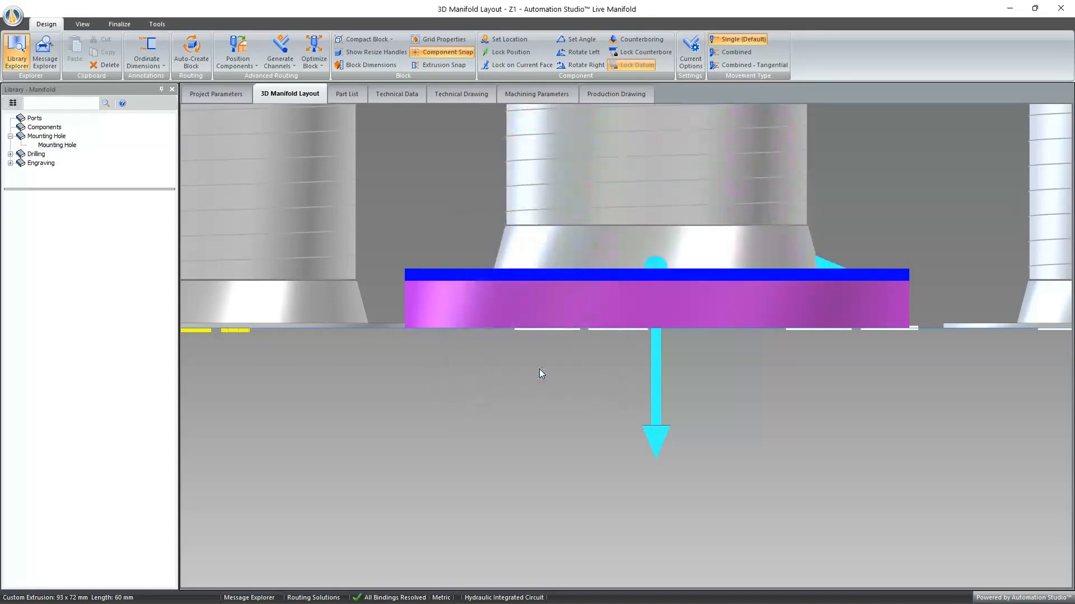
- Examine the counterbored port P4 and its neighbouring ports from several angles and distances
scroll(705, 255, down, 9)
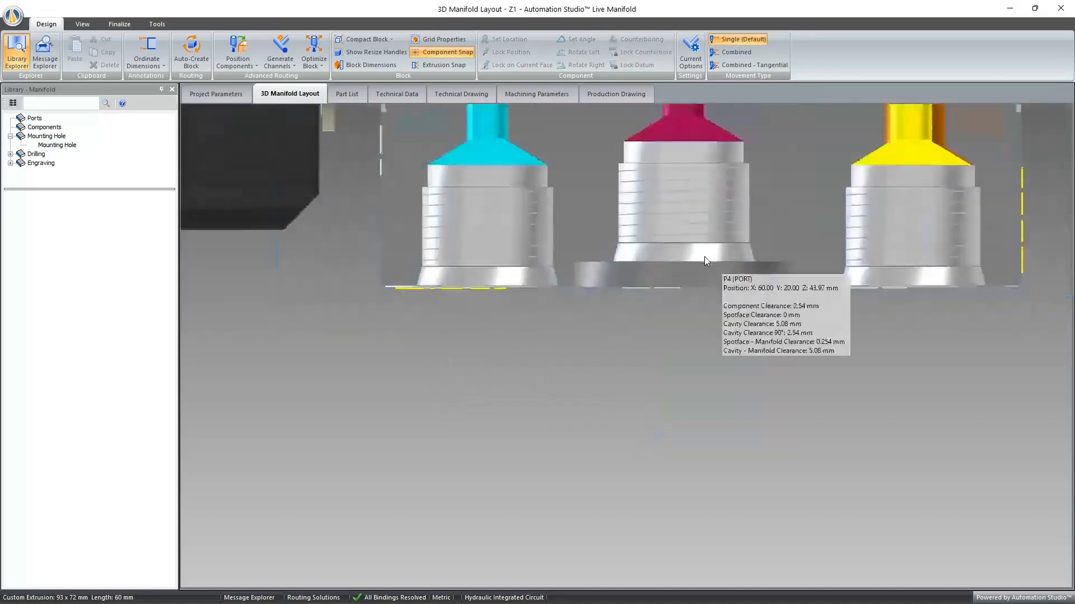
scroll(713, 235, up, 3)
middle_drag(690, 310, 671, 324)
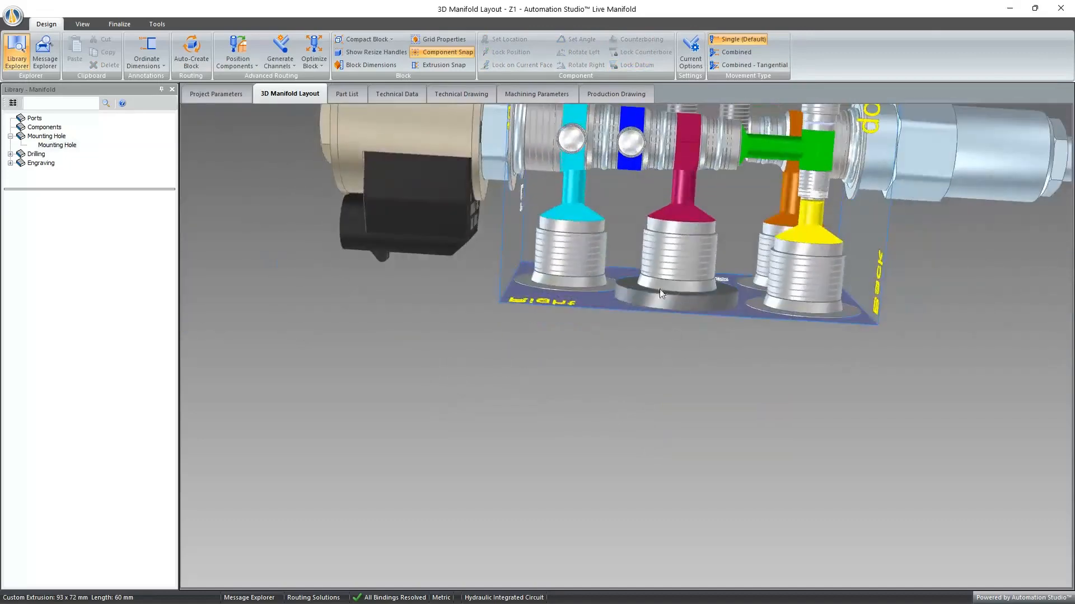
double_click(627, 195)
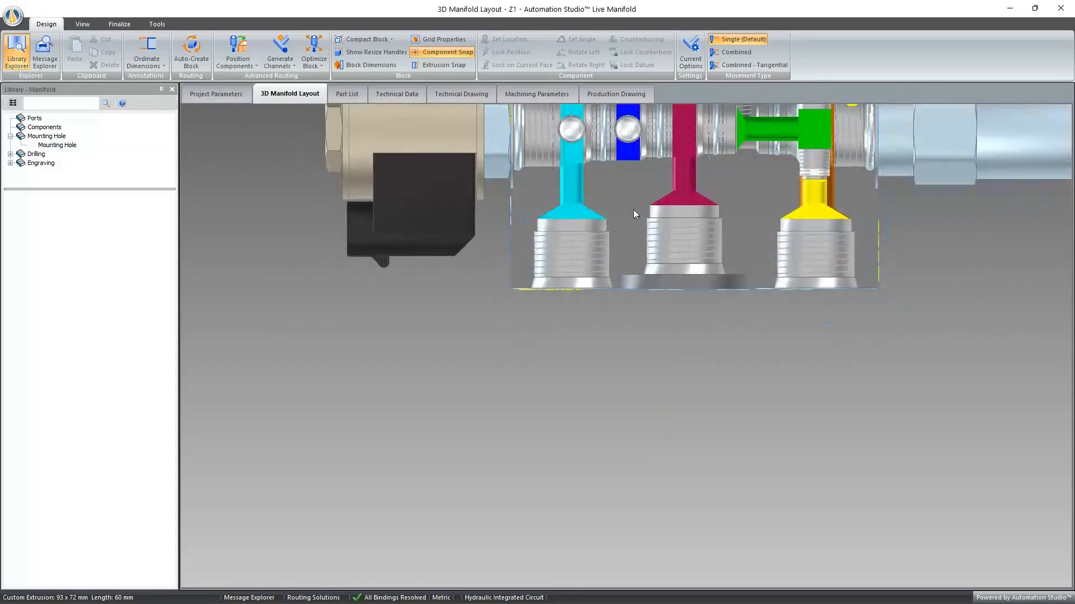
scroll(703, 242, up, 3)
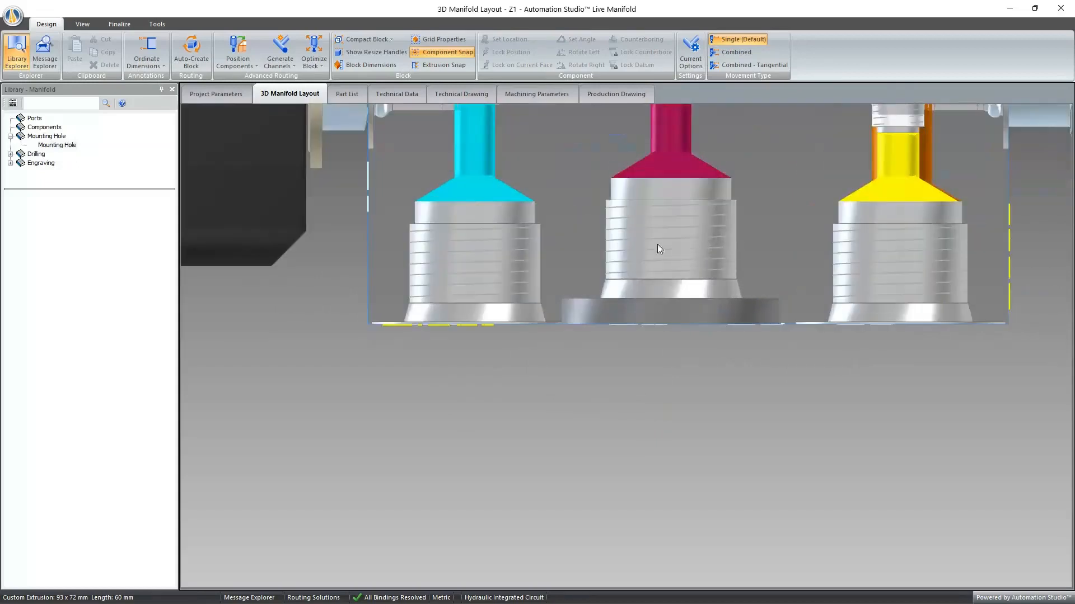
middle_drag(723, 214, 764, 199)
double_click(764, 199)
scroll(764, 199, down, 5)
scroll(740, 175, up, 1)
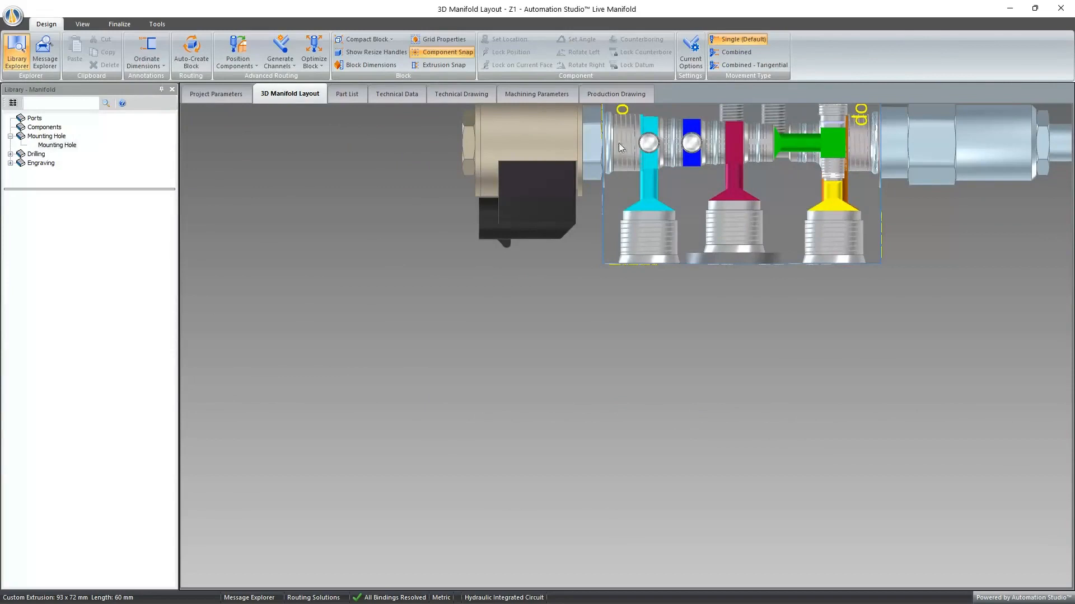
scroll(616, 140, up, 2)
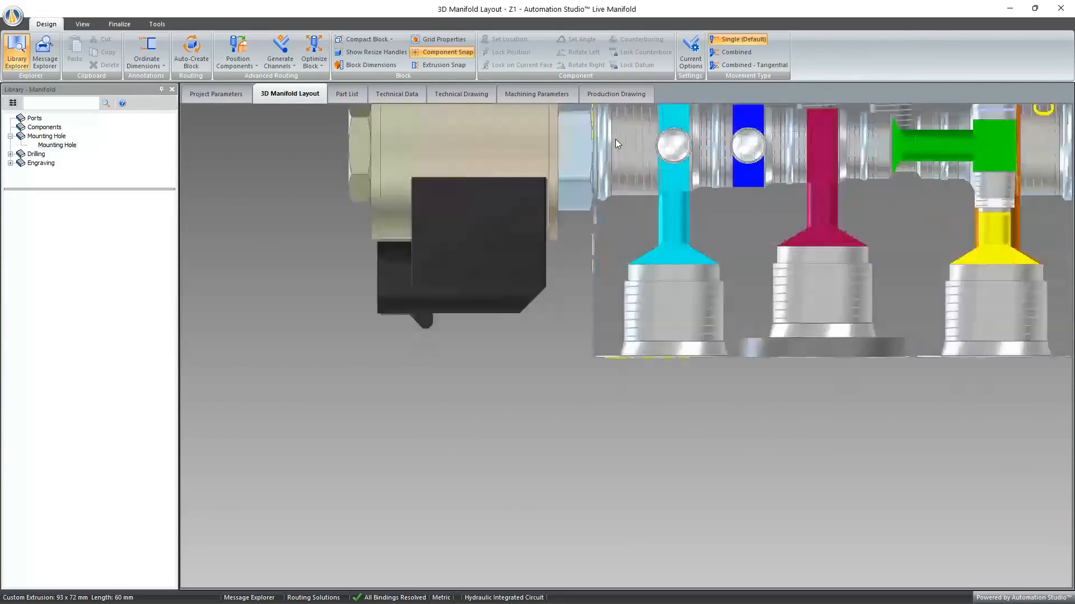
- Bring up the channel visibility list and highlight the ORF1(1) - P3 channel in the 3D layout
click(83, 23)
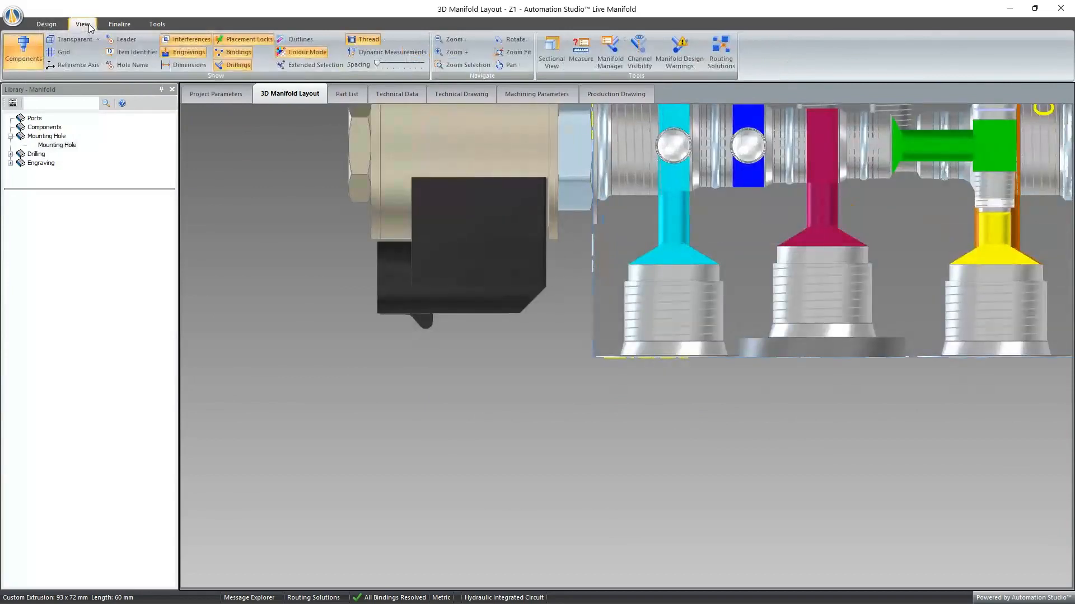
click(362, 40)
drag(1052, 231, 533, 234)
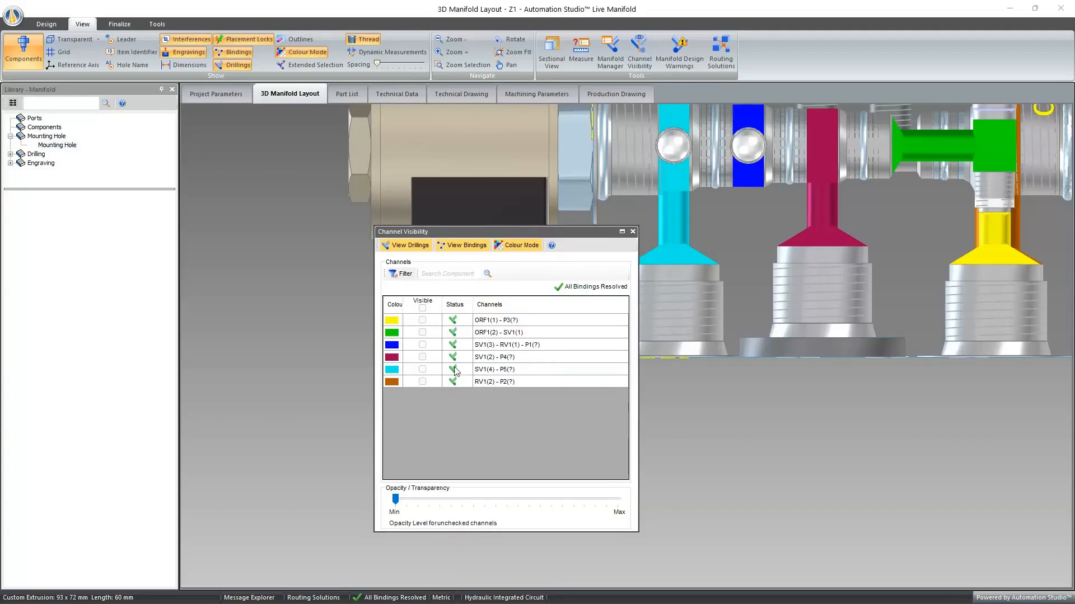
click(499, 323)
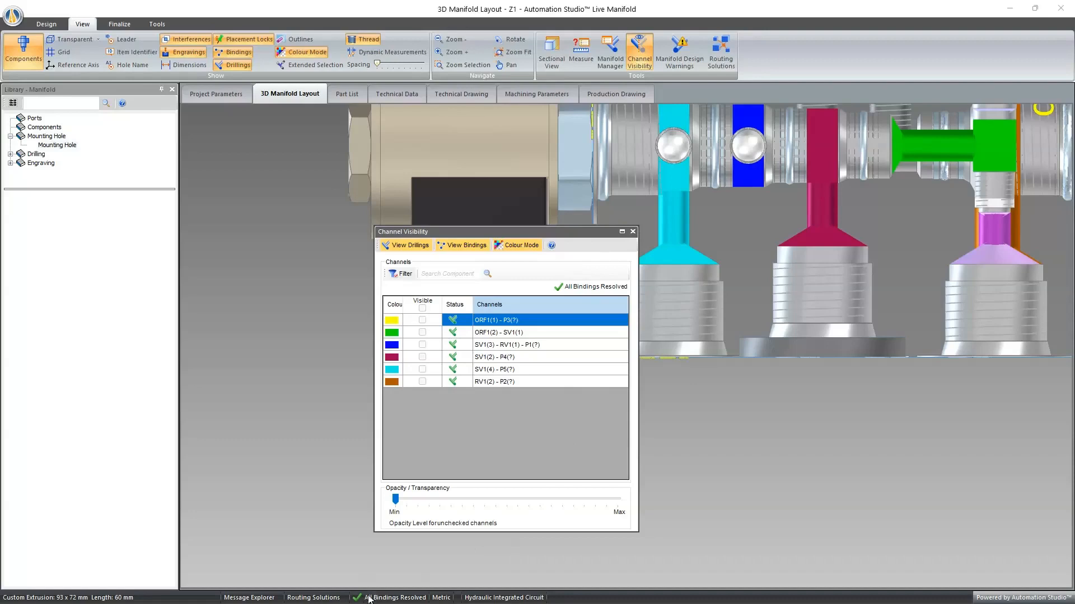
click(633, 231)
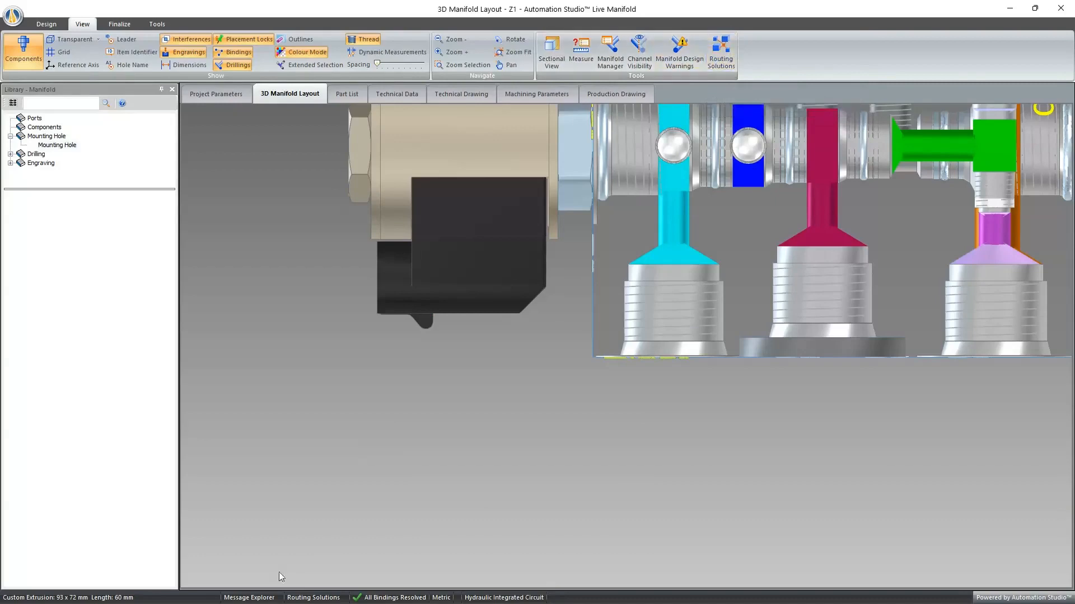
- Sort the potential routing solutions and inspect the first solution's 3D preview from another angle
click(313, 600)
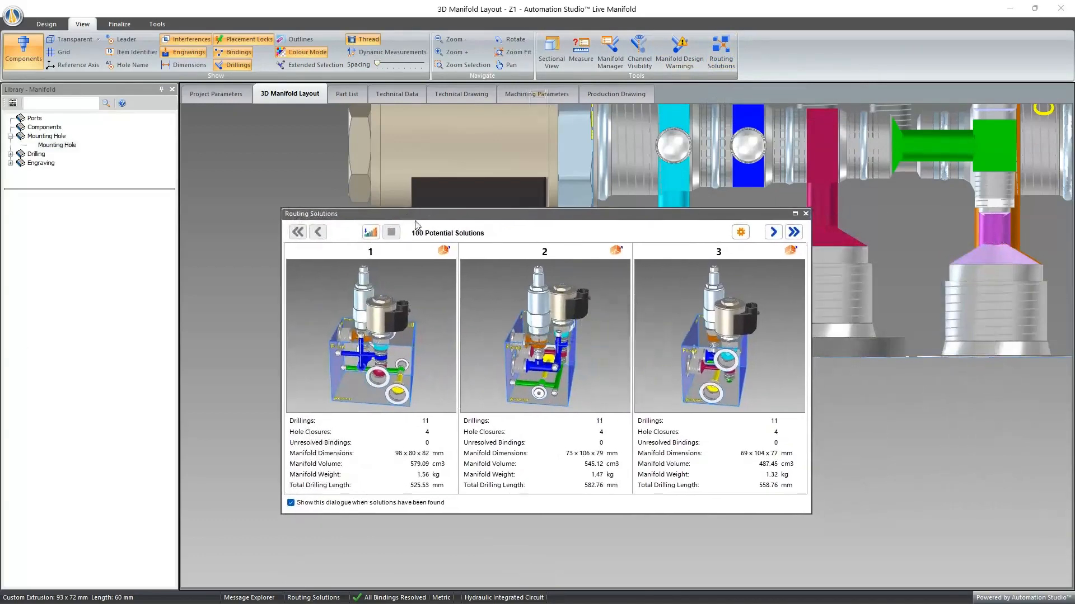
click(367, 232)
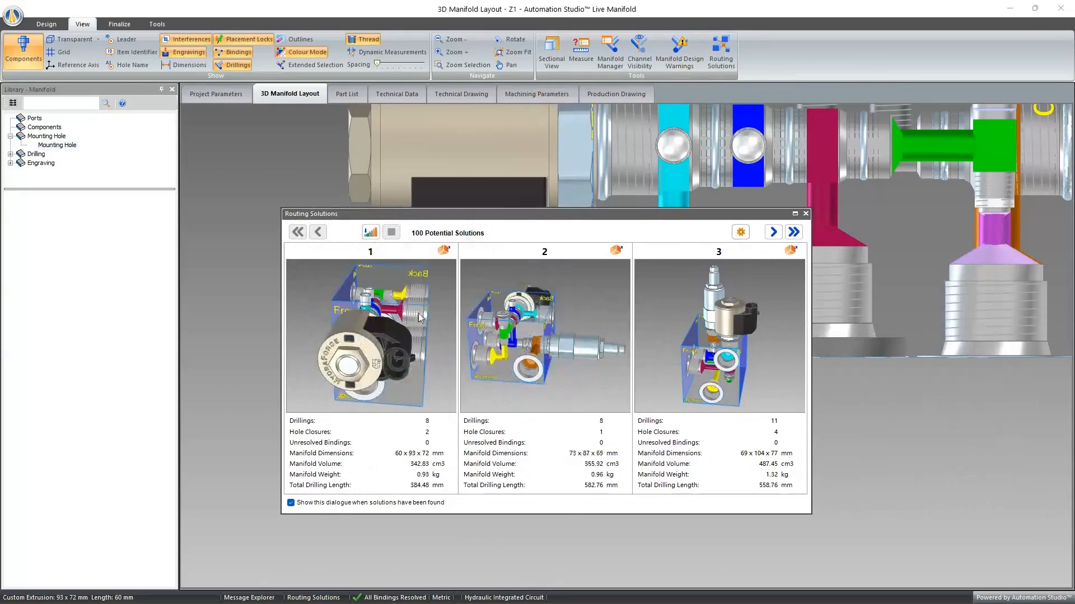
middle_drag(438, 327, 391, 337)
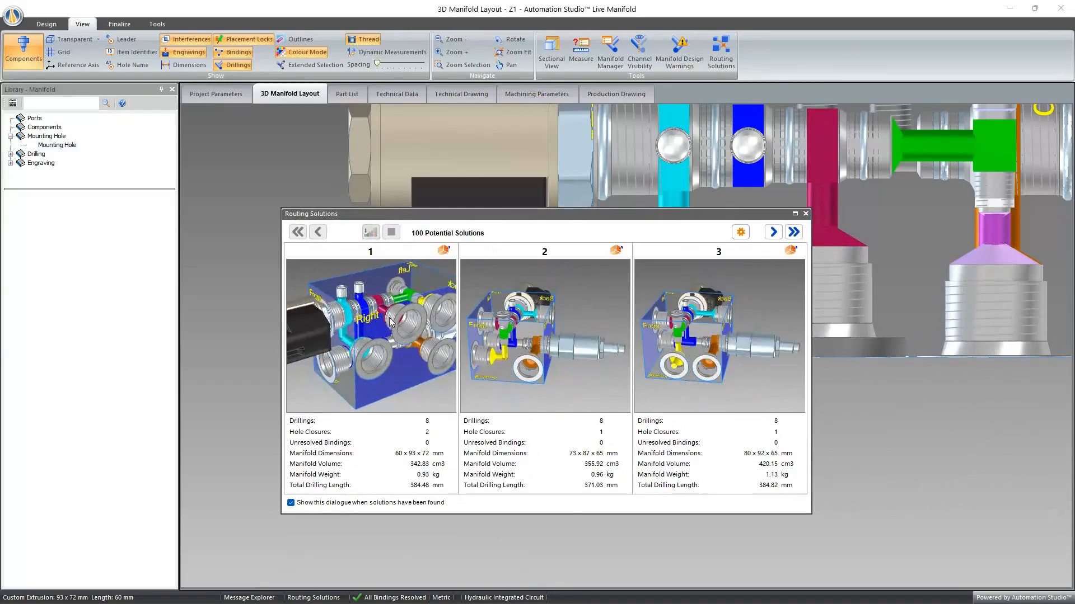
scroll(391, 316, down, 3)
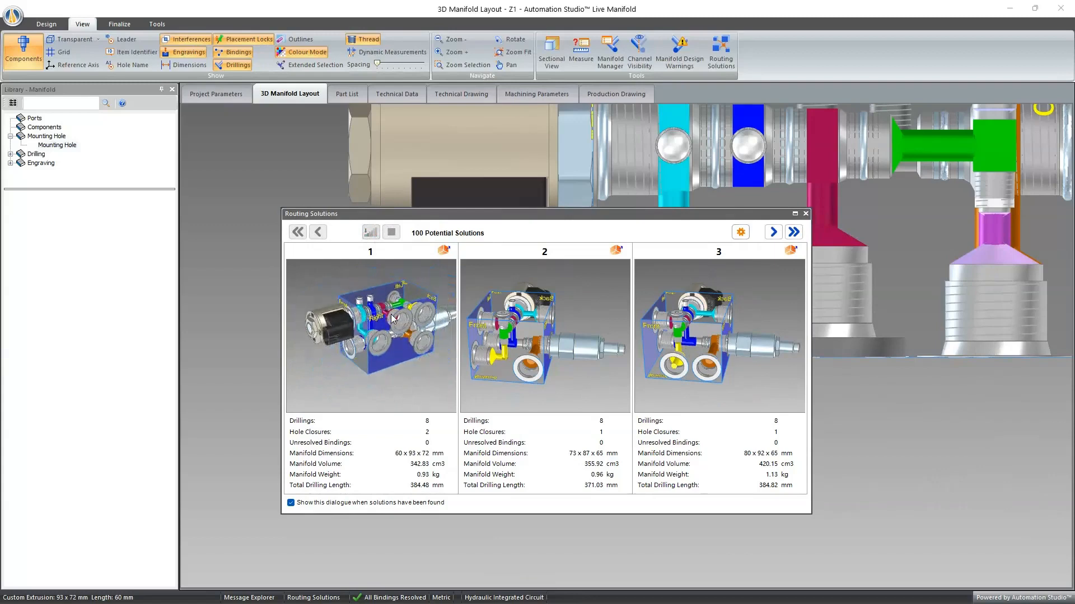
- Raise Least Number of Drillings to priority 3, above Smallest Dimensions, in the routing solution sorting parameters and apply it
click(740, 233)
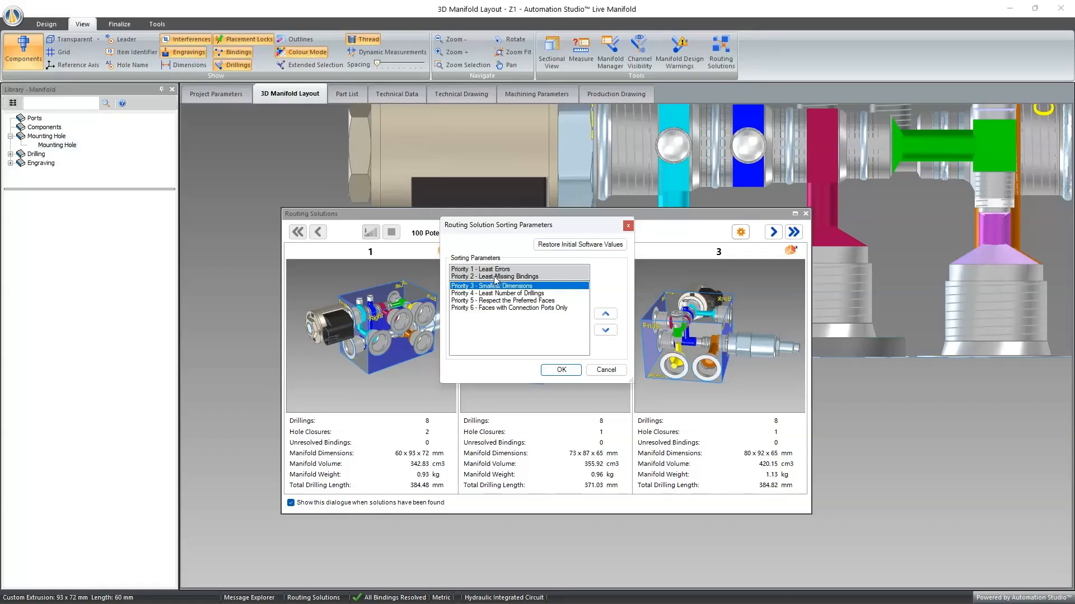
click(519, 293)
click(605, 314)
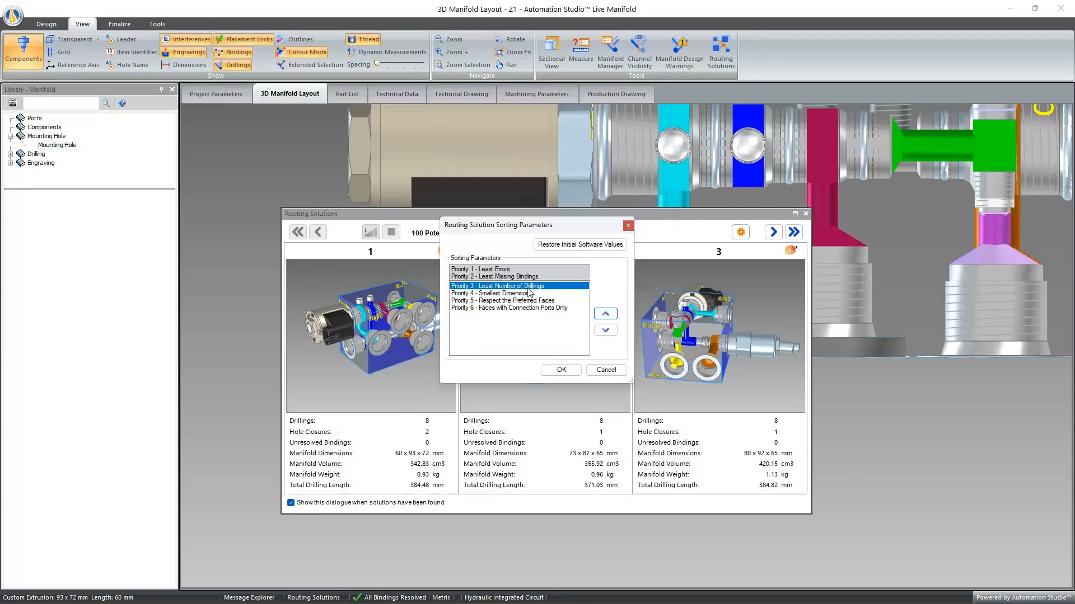
click(560, 371)
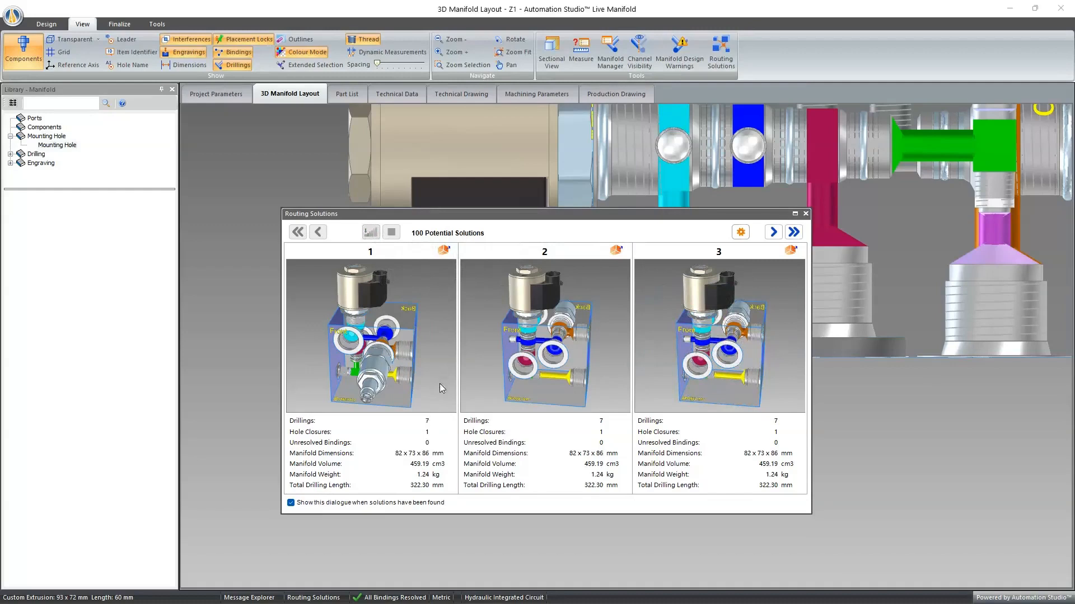
- Recheck the routing solution sorting priorities without changing them and close the routing solutions list
click(740, 232)
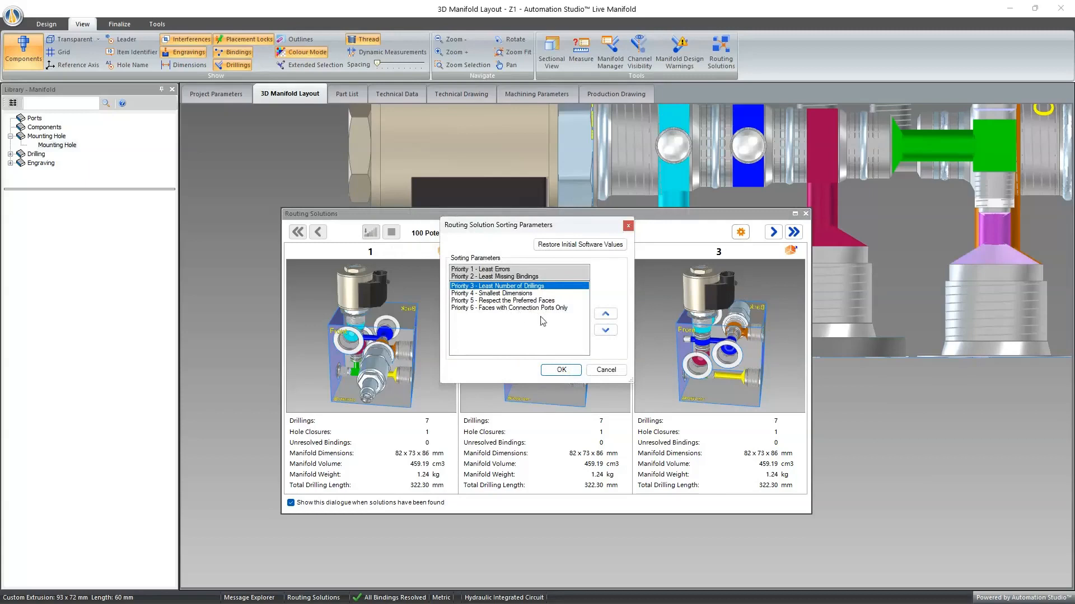
click(628, 226)
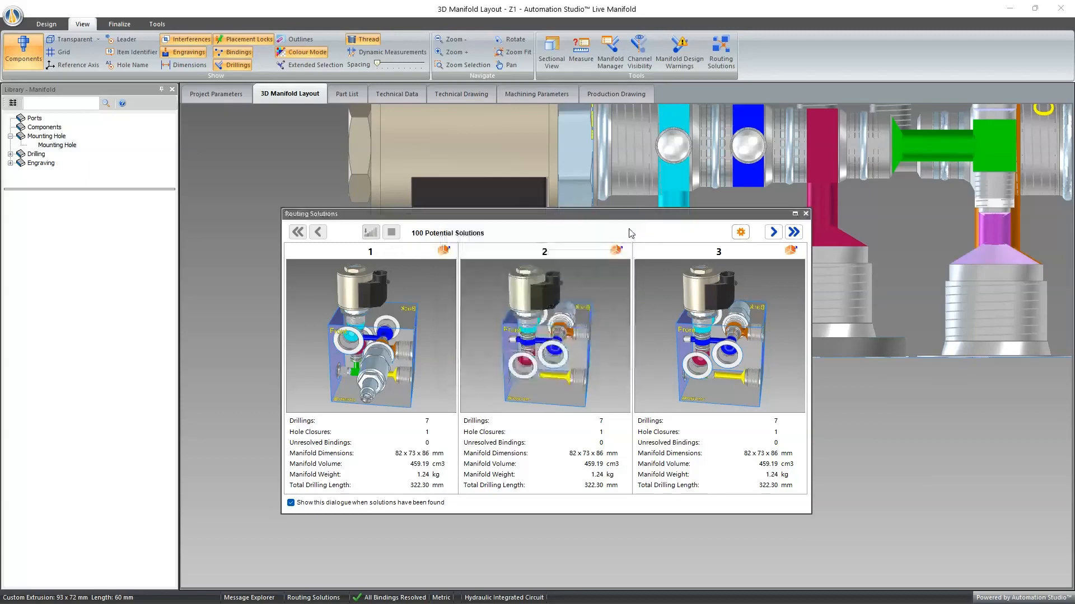
click(806, 215)
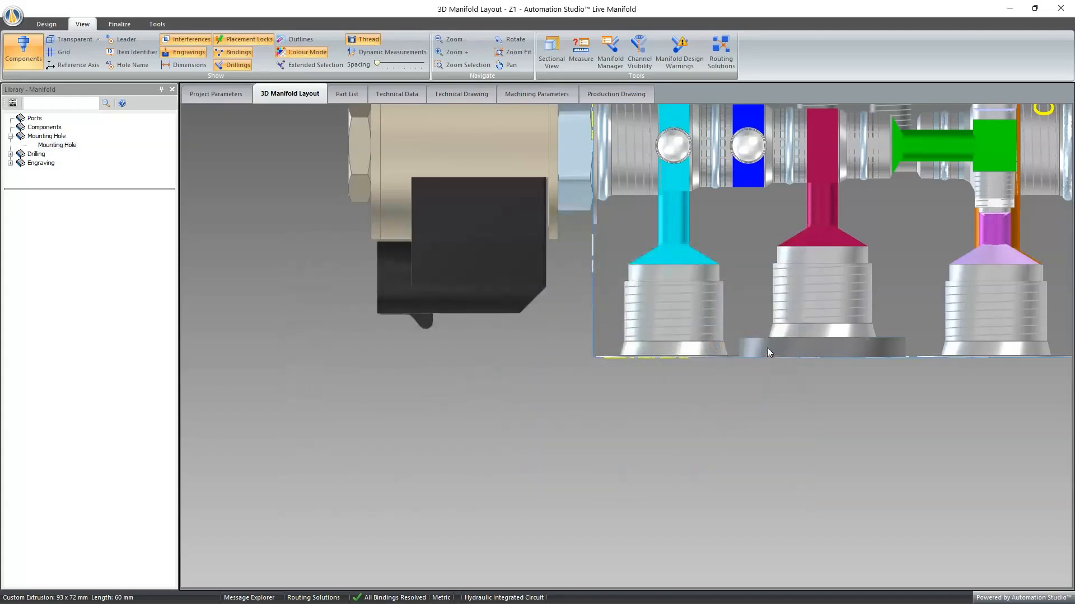
- Turn on dynamic measurements and display those of mounting hole MTG2, viewing its face straight on
scroll(767, 348, down, 3)
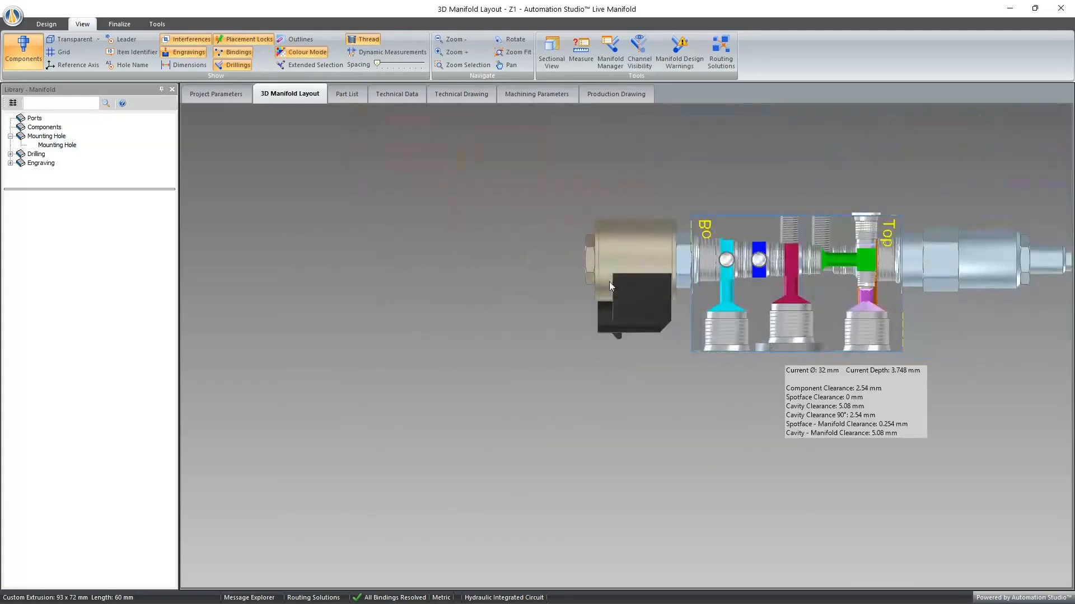
middle_drag(435, 157, 502, 173)
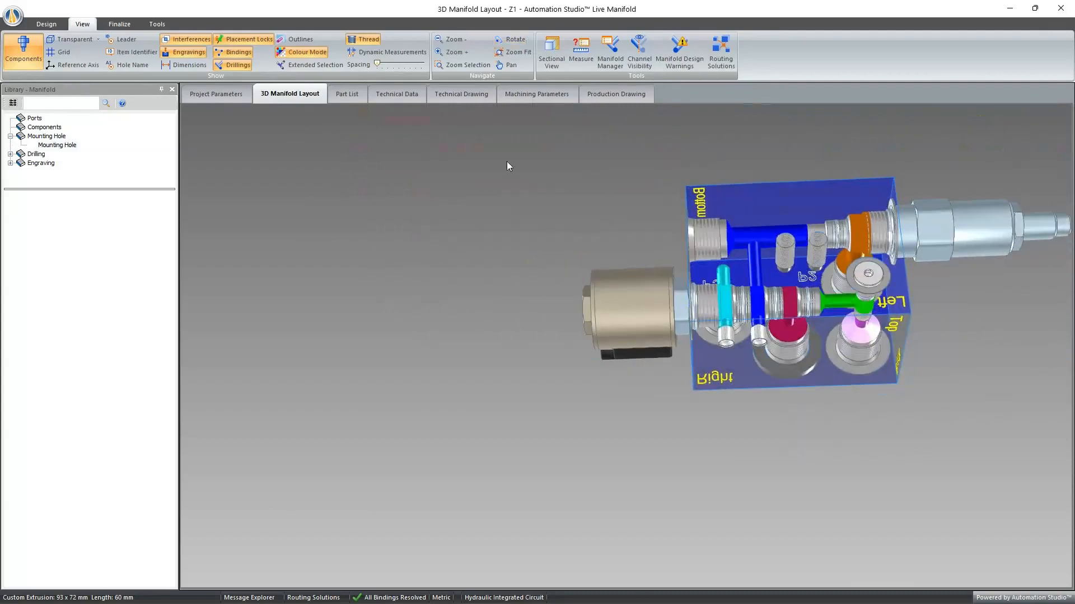
click(382, 55)
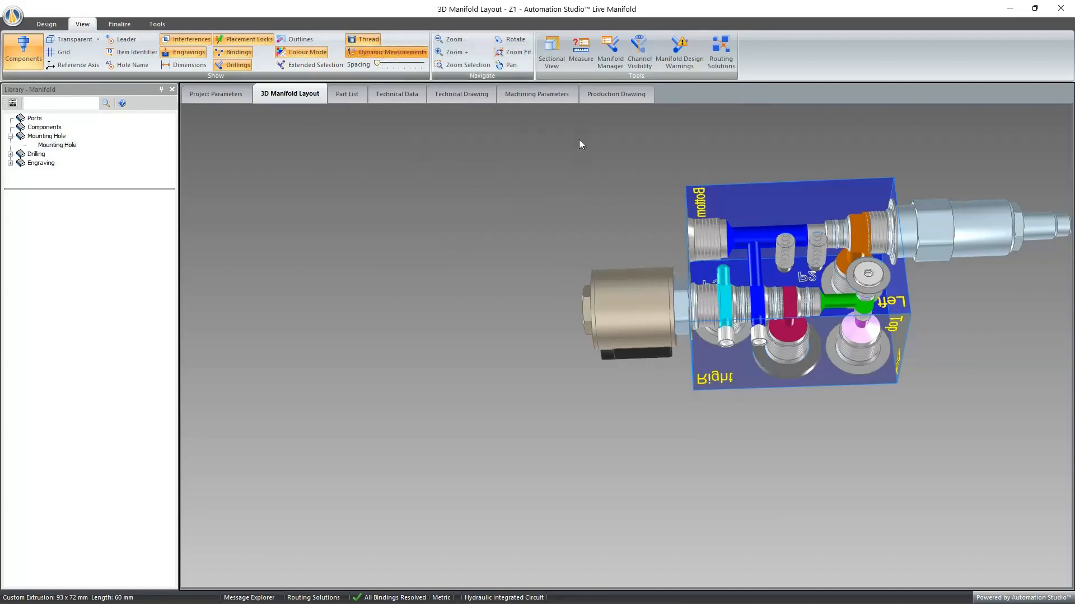
double_click(753, 203)
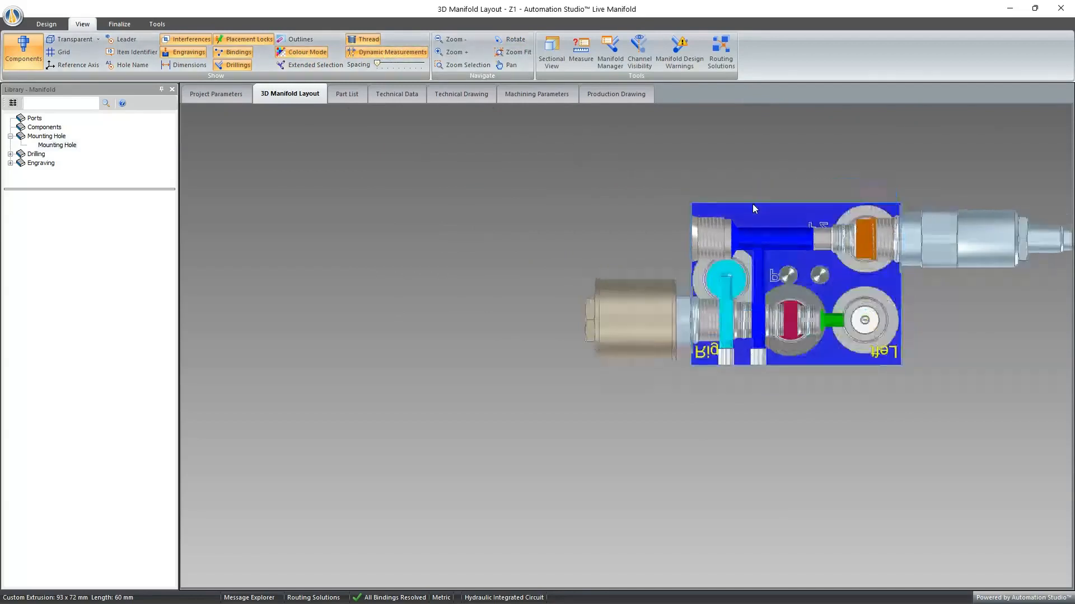
click(789, 275)
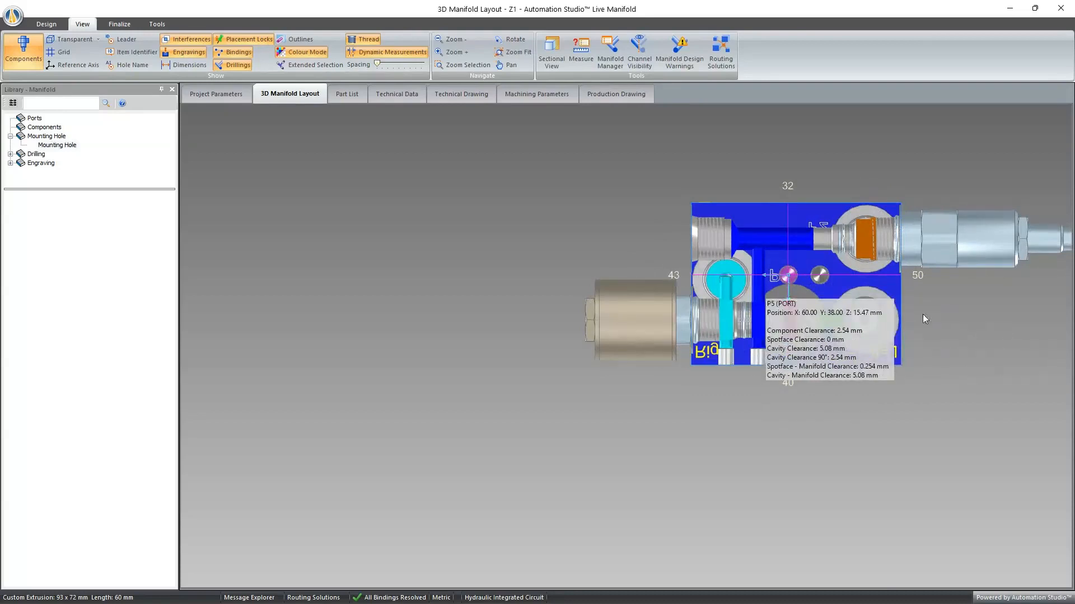
- Set mounting hole MTG2's distance from the solenoid-end block edge to 40 mm and check the adjacent drilling's clearance
click(673, 274)
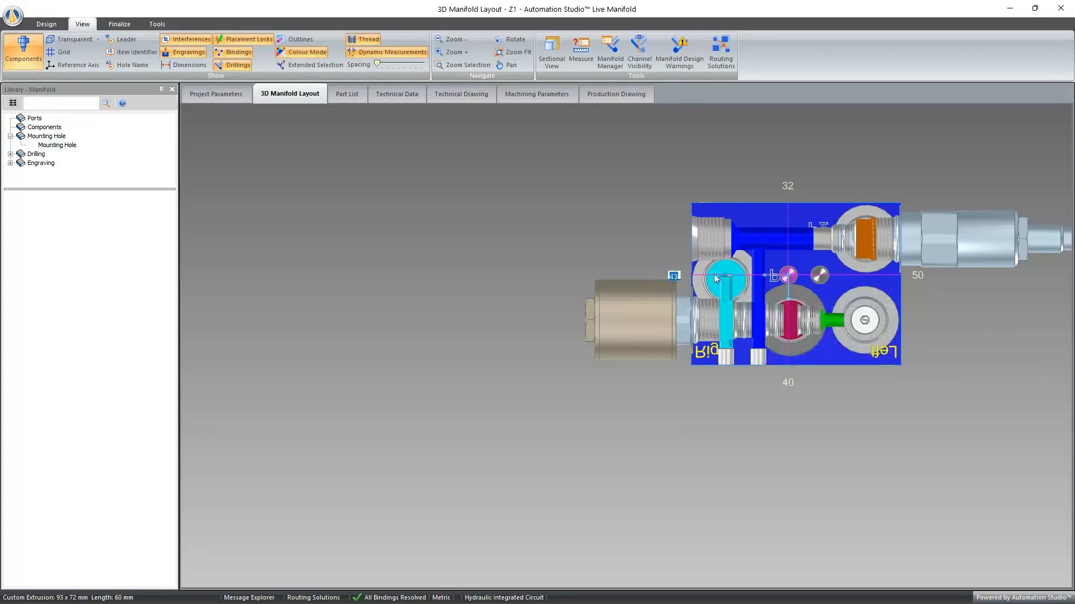
text(40)
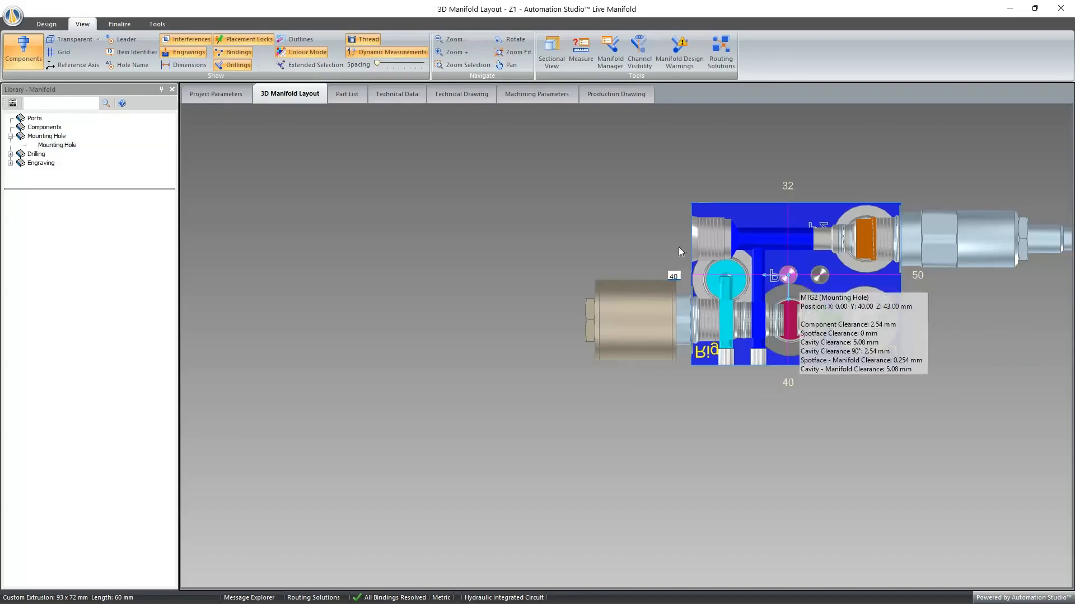
key(Return)
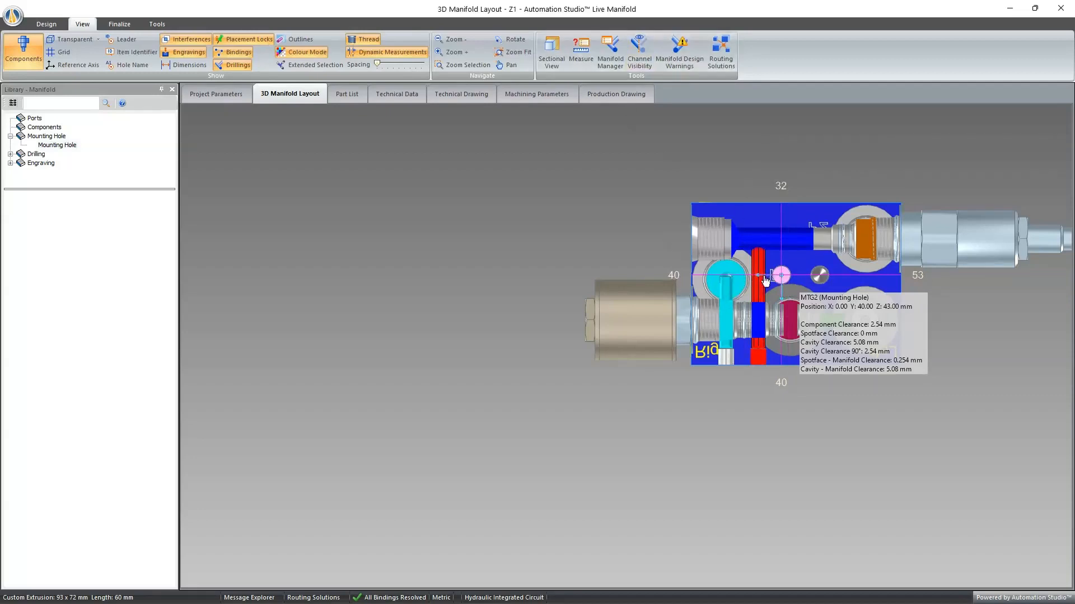
mouse_move(762, 290)
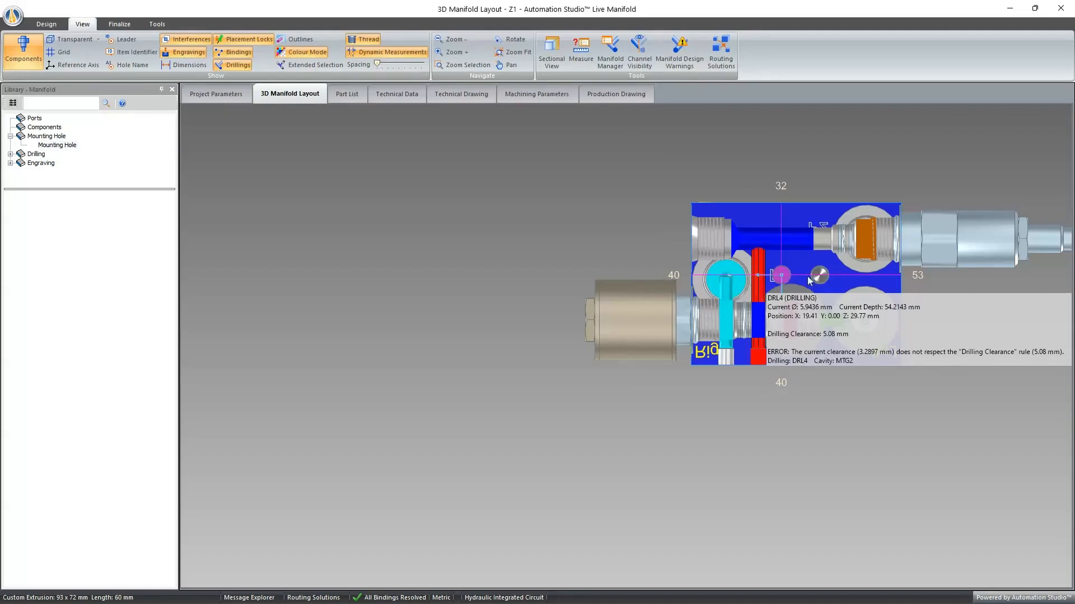
- Set mounting hole MTG2's distance from the solenoid-end block edge to 42 mm and check its position details
click(675, 274)
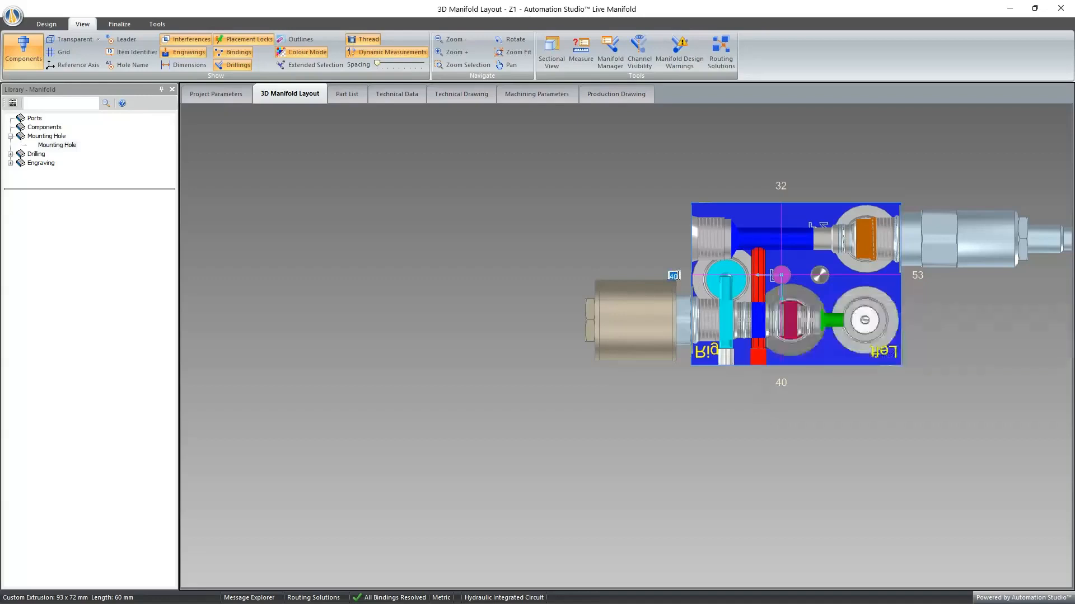
text(42)
key(Return)
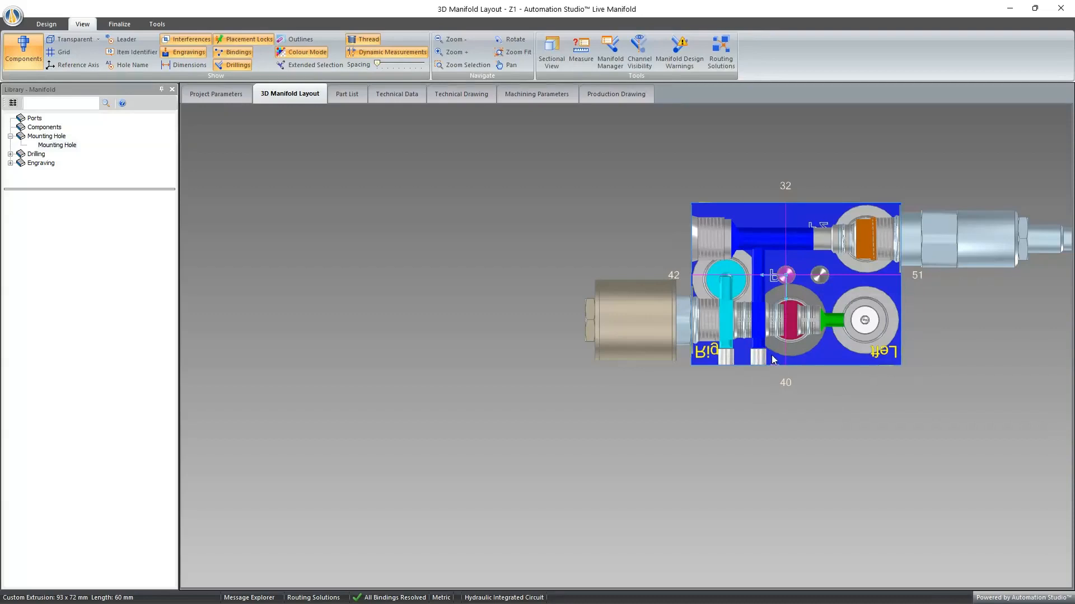
mouse_move(789, 278)
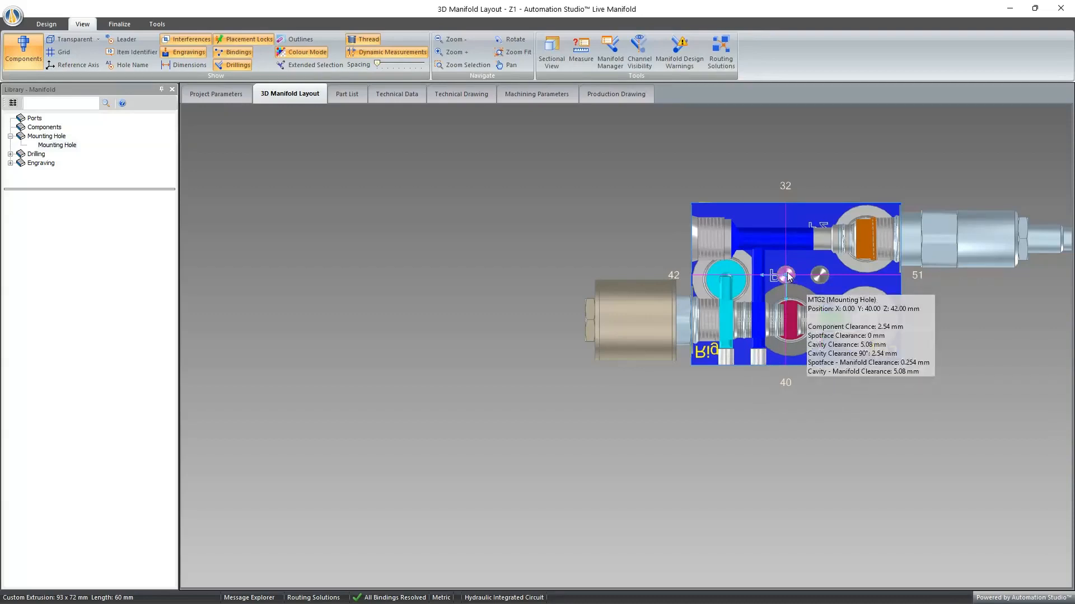
- Make mounting hole MTG2 the reference for dynamic measurements and display the measurements of the port beside the Left label
right_click(789, 274)
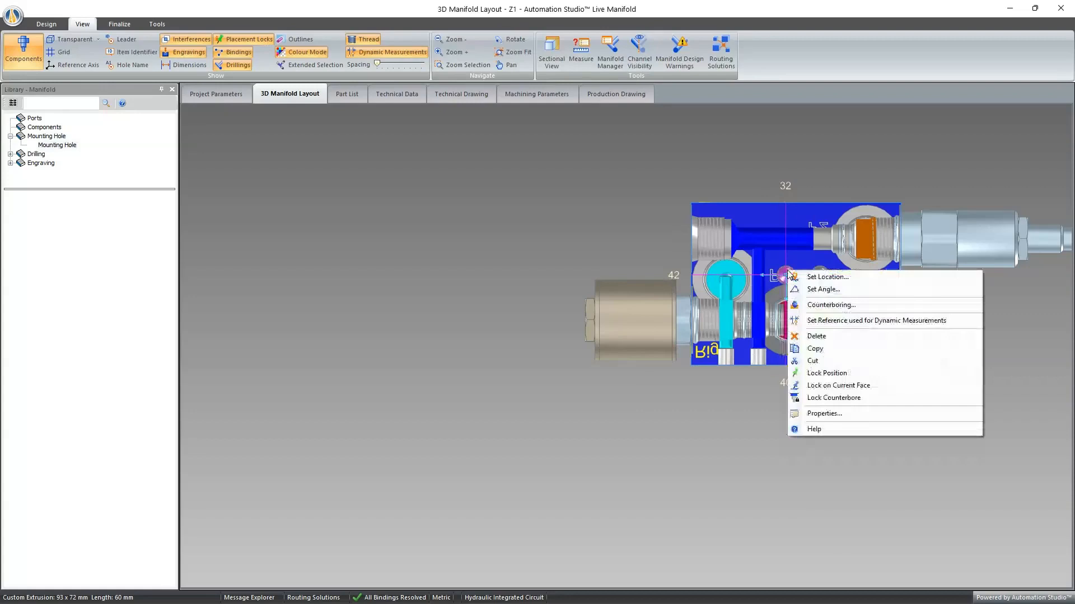
click(850, 321)
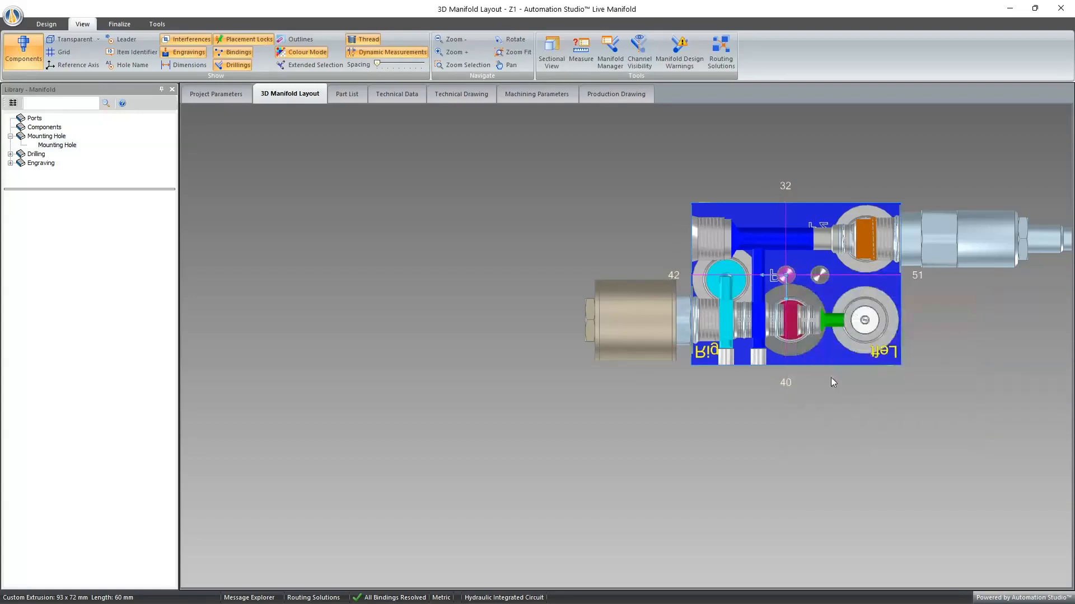
click(862, 320)
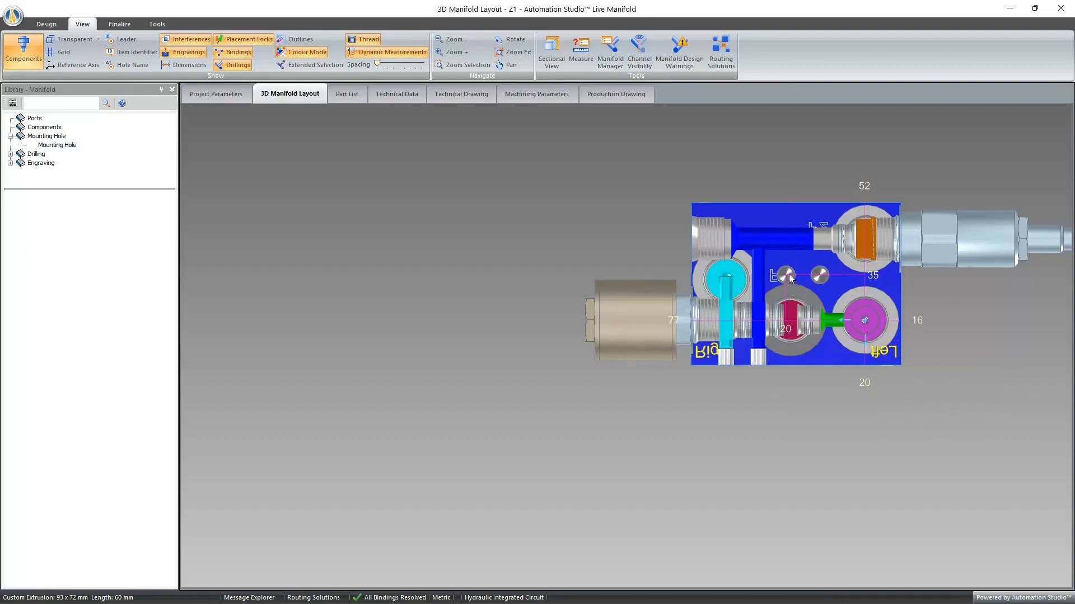
mouse_move(787, 277)
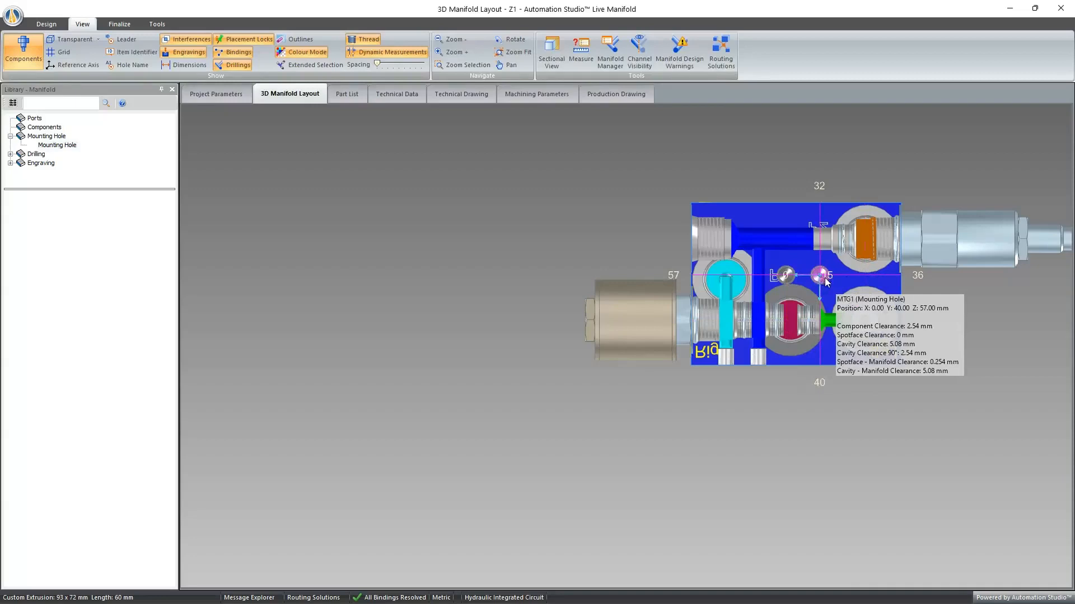
- Move mounting hole MTG1 to about 8 mm from the block's lower edge and set its vertical offset from MTG2 to 0
drag(822, 282, 834, 362)
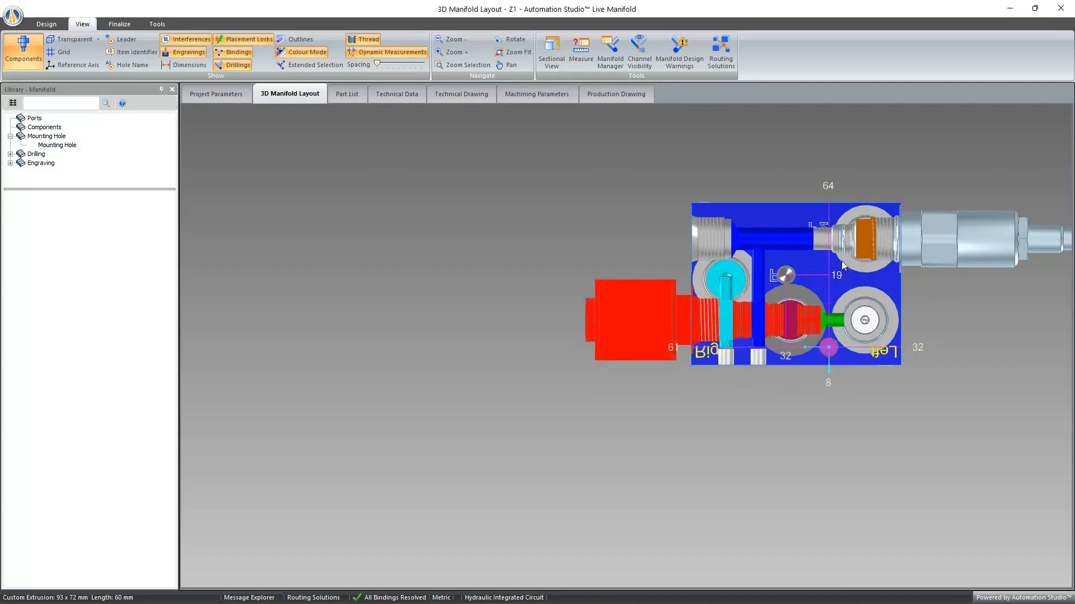
click(785, 358)
text(0)
key(Return)
click(847, 283)
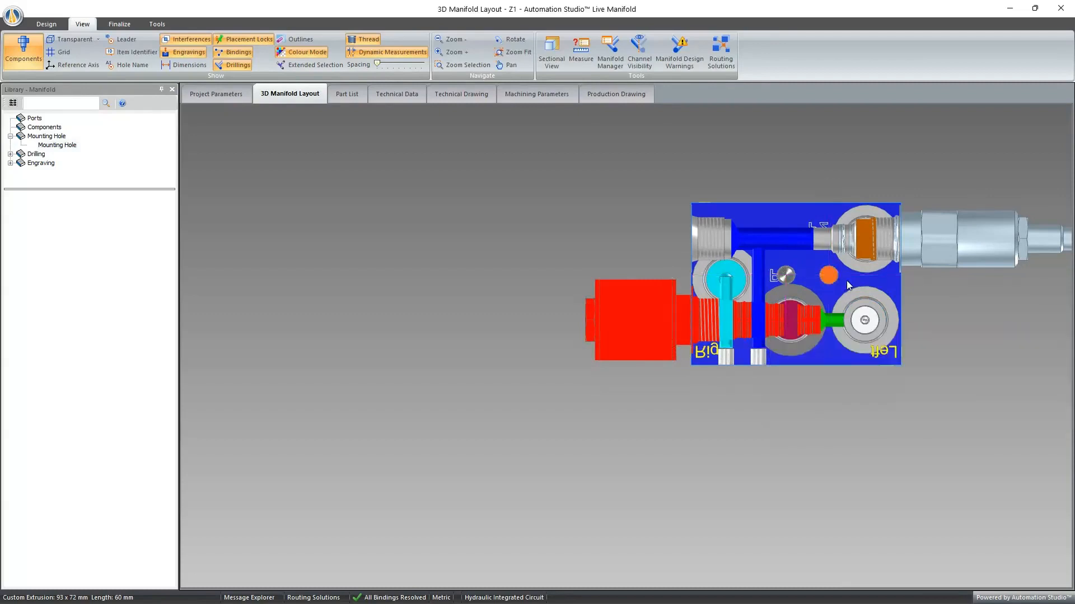
- Set mounting hole MTG1's horizontal offset from MTG2 to 18 mm and reduce it to 17 mm
click(831, 273)
click(839, 275)
text(18)
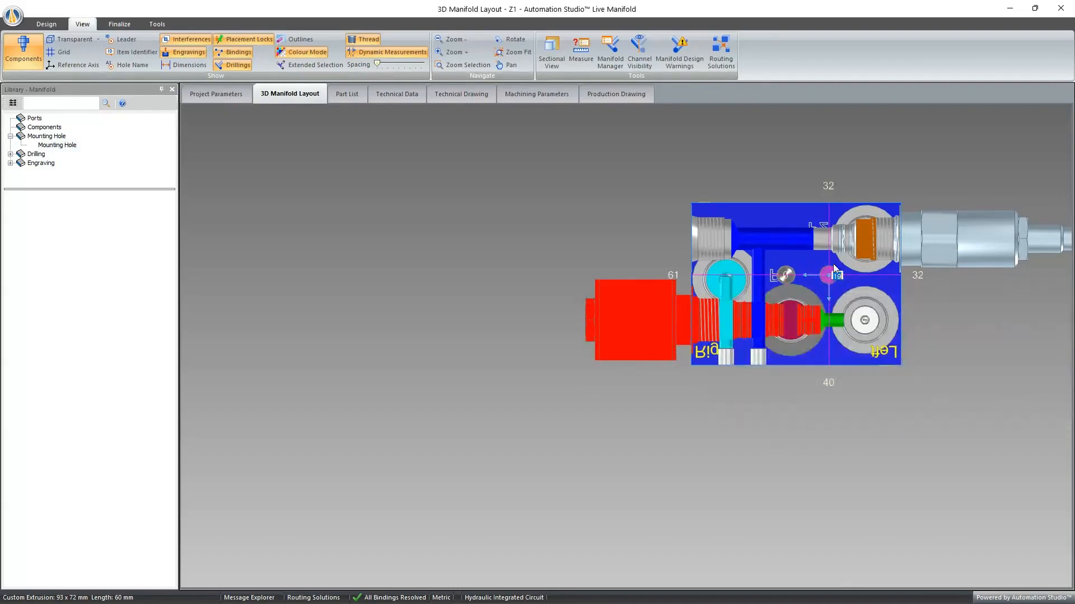
key(Return)
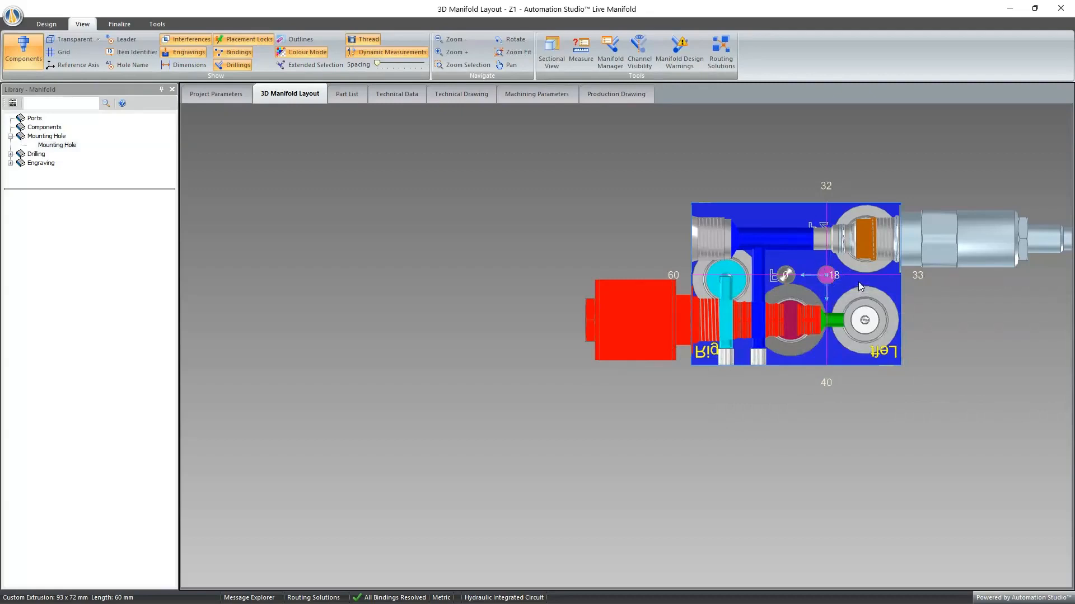
click(834, 276)
text(17)
key(Return)
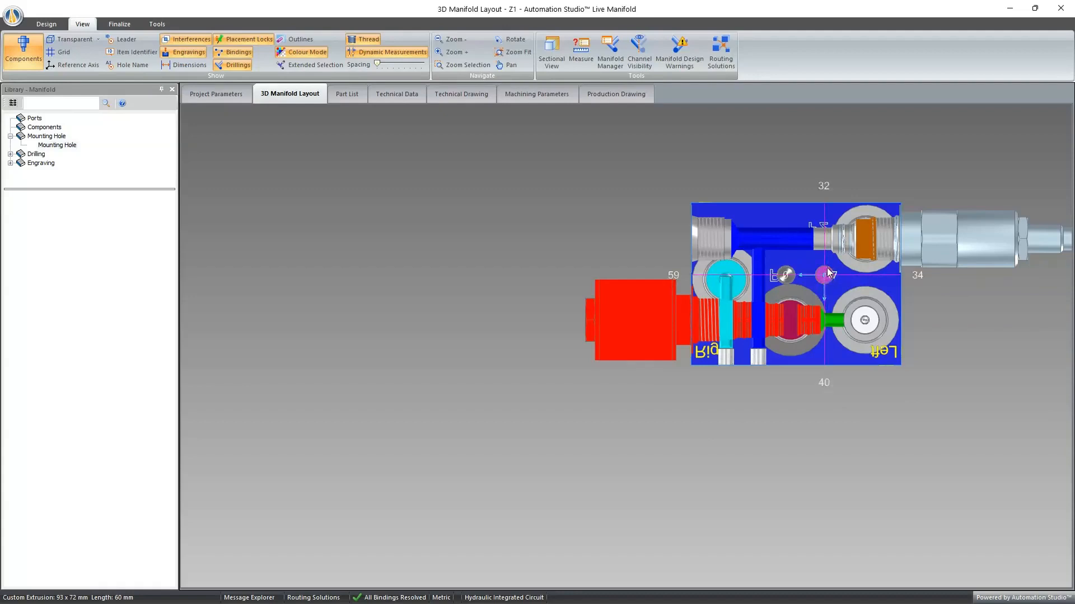
- Move mounting hole MTG1 to about 14 mm from MTG2 and check its coordinates in Set Location without editing them
drag(829, 272, 822, 274)
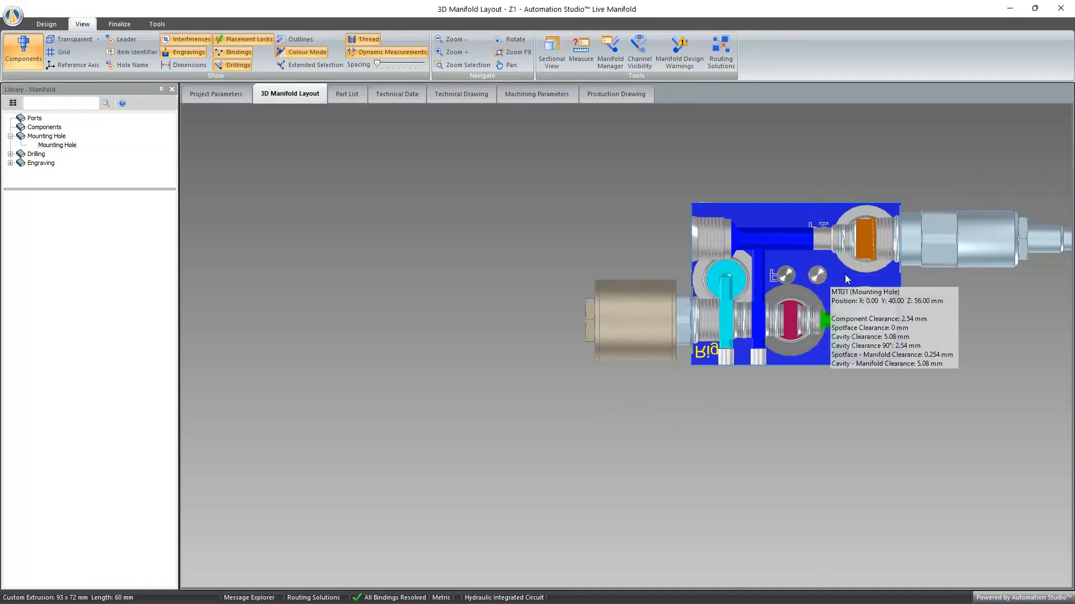
drag(827, 271, 820, 189)
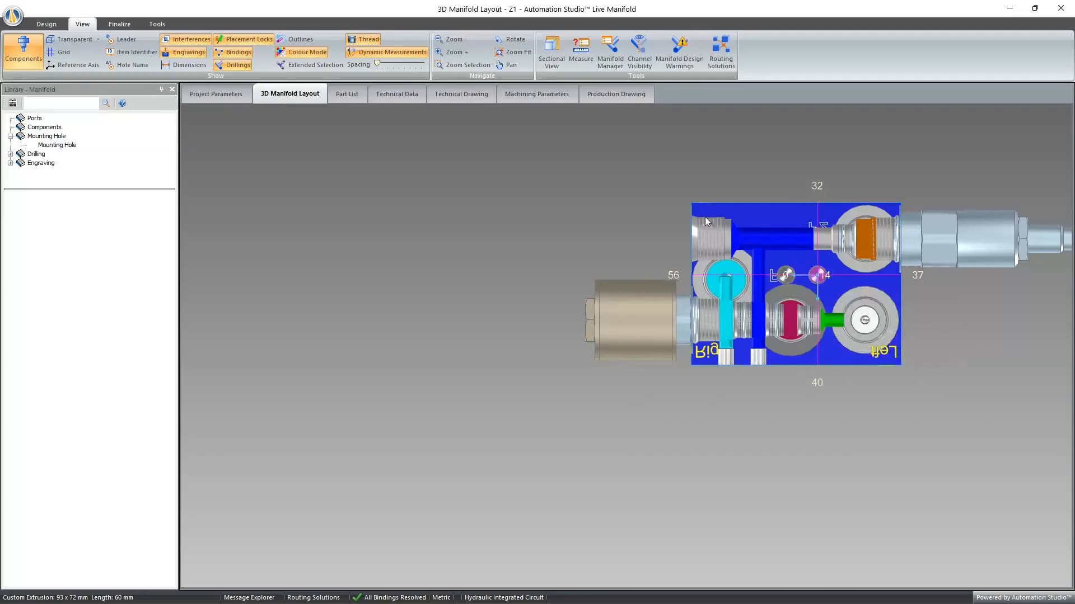
right_click(823, 272)
click(862, 276)
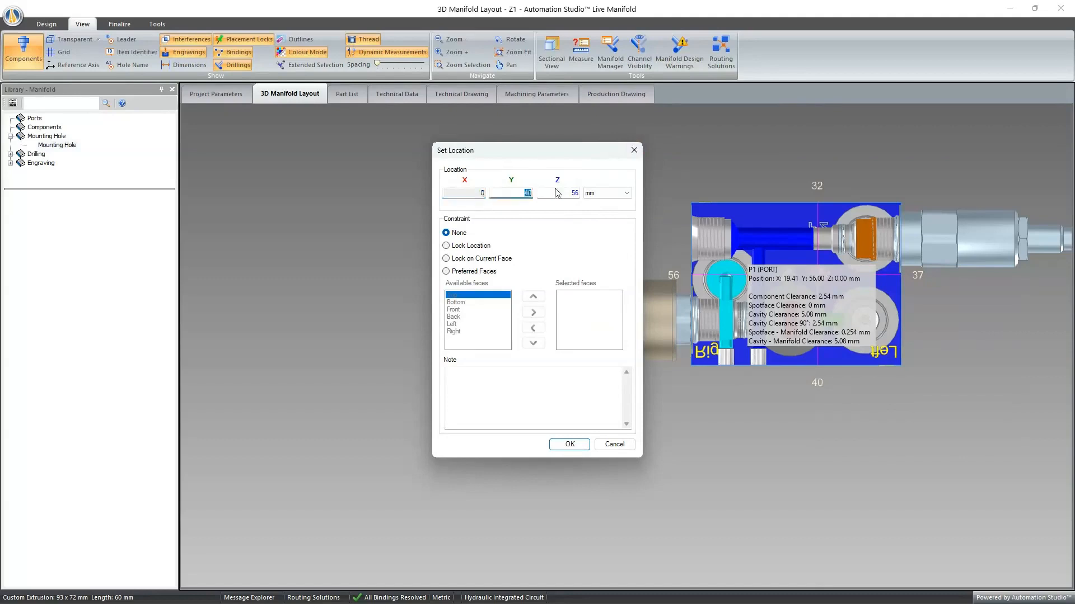
click(634, 150)
- Display the reference axis and examine its origin at the corner of the manifold block
click(72, 64)
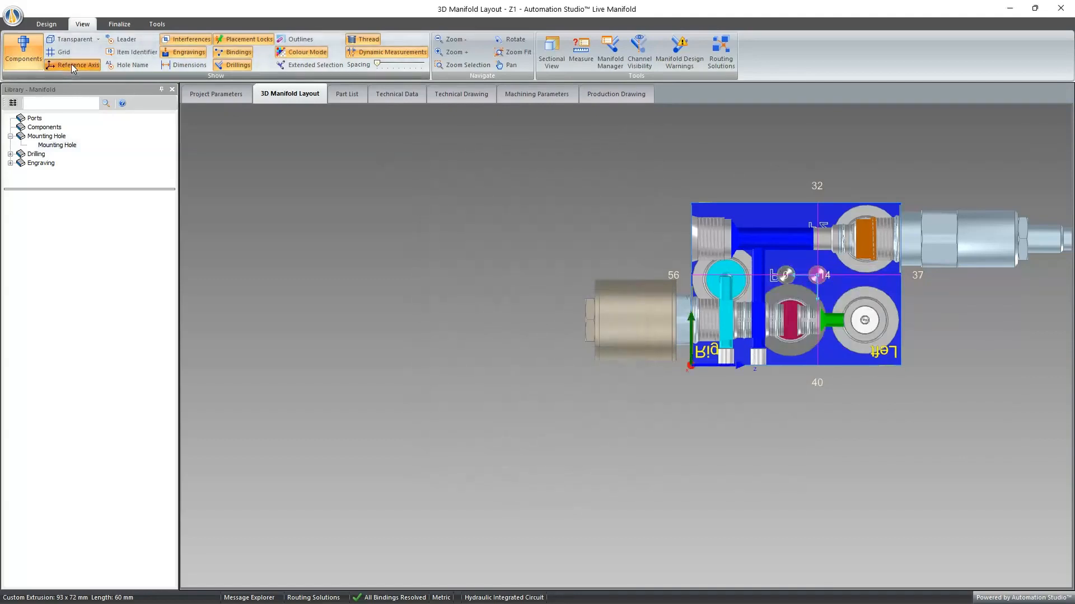
scroll(698, 384, up, 1)
scroll(697, 384, up, 2)
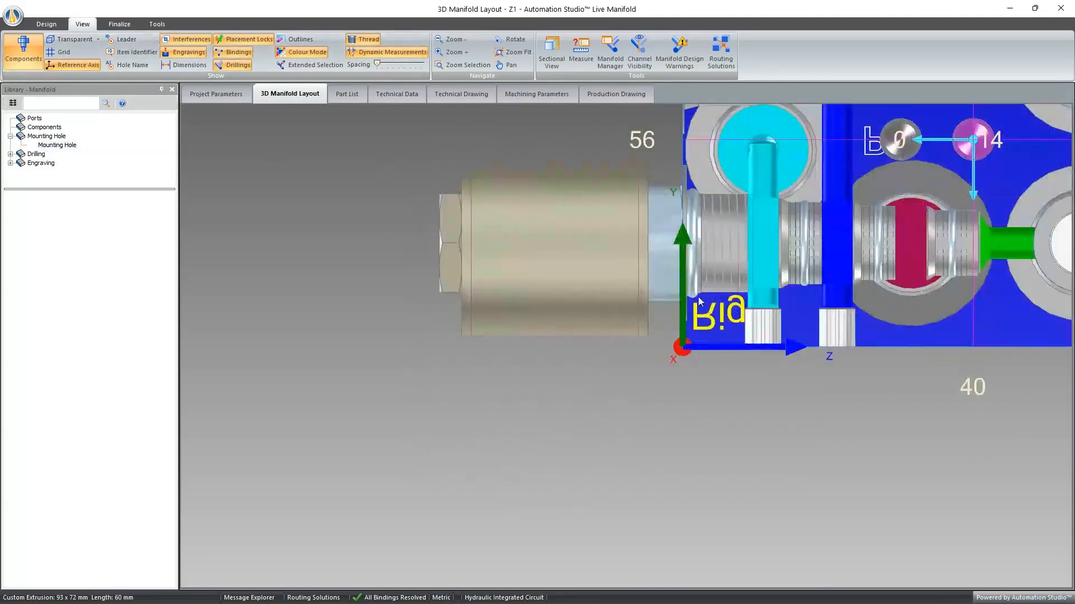
scroll(764, 368, down, 3)
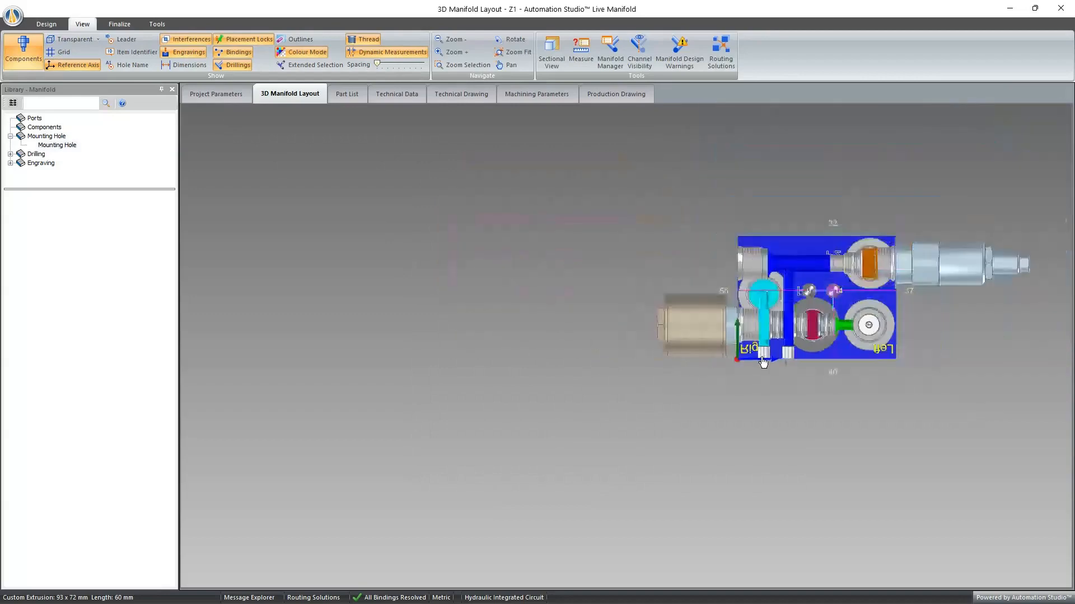
scroll(734, 362, up, 3)
scroll(720, 371, down, 3)
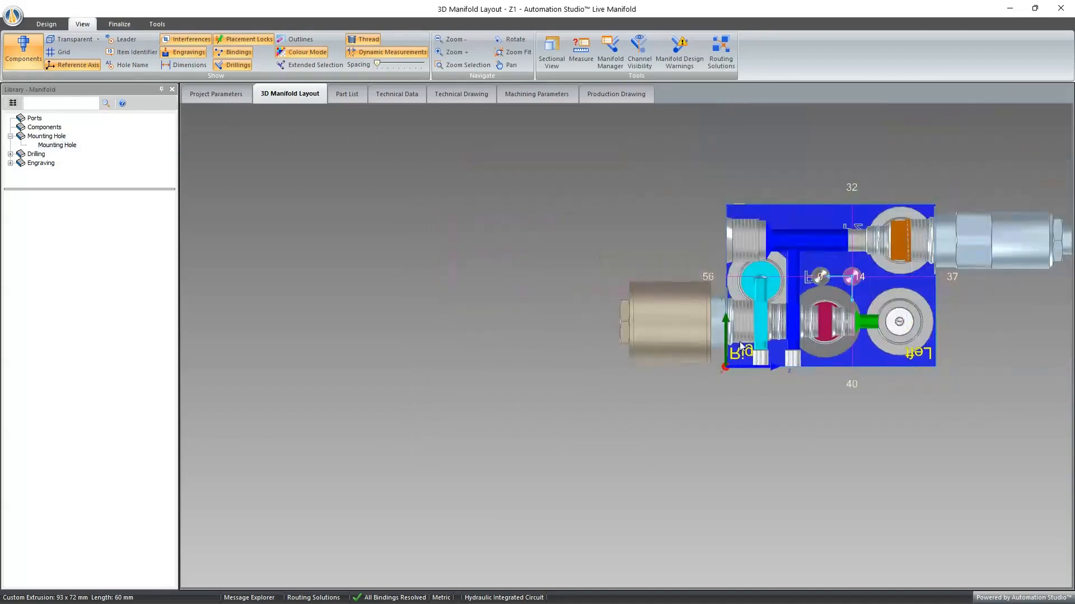
mouse_move(889, 364)
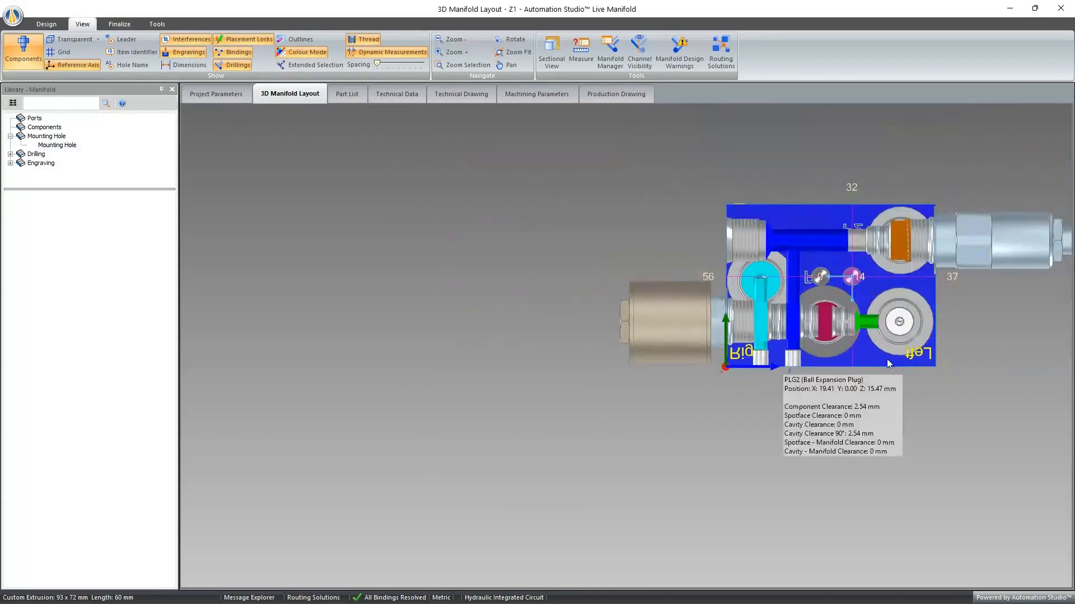
- Check the block's available commands without applying any and hide the reference axis and dynamic measurements
right_click(931, 362)
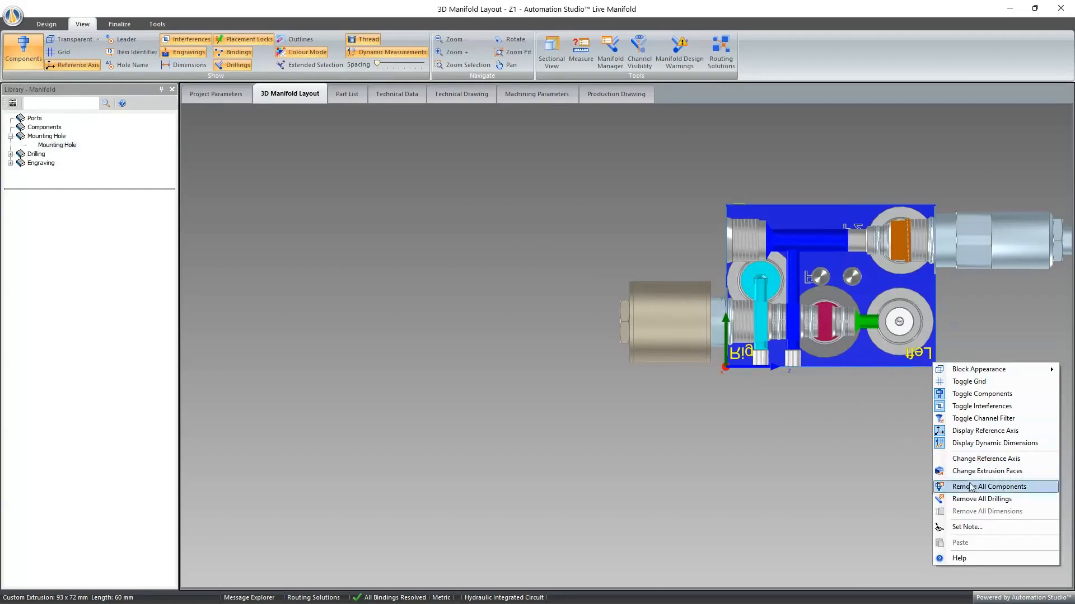
click(852, 448)
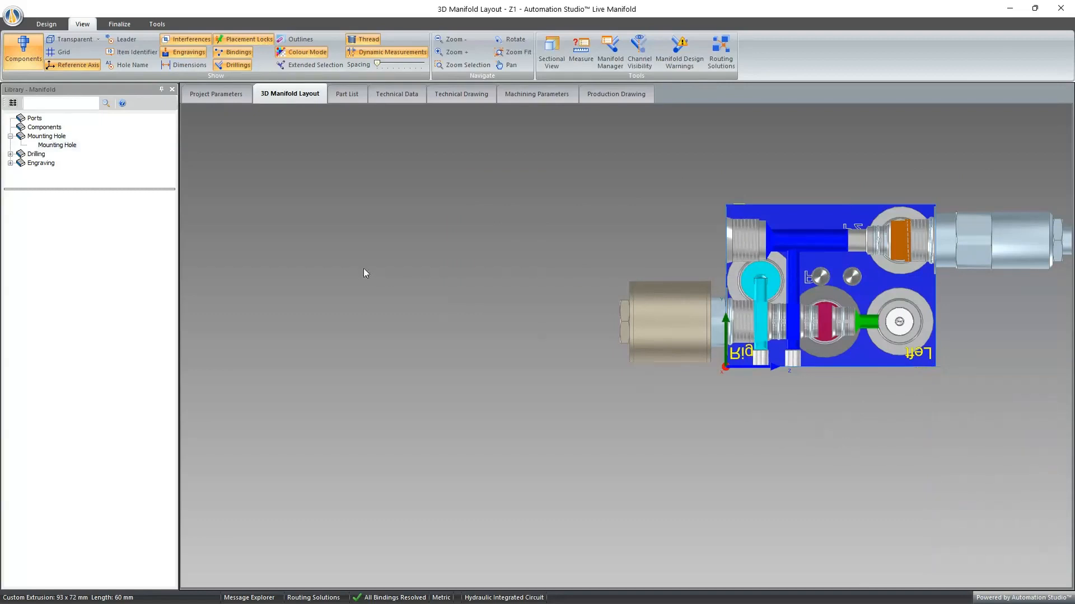
click(79, 65)
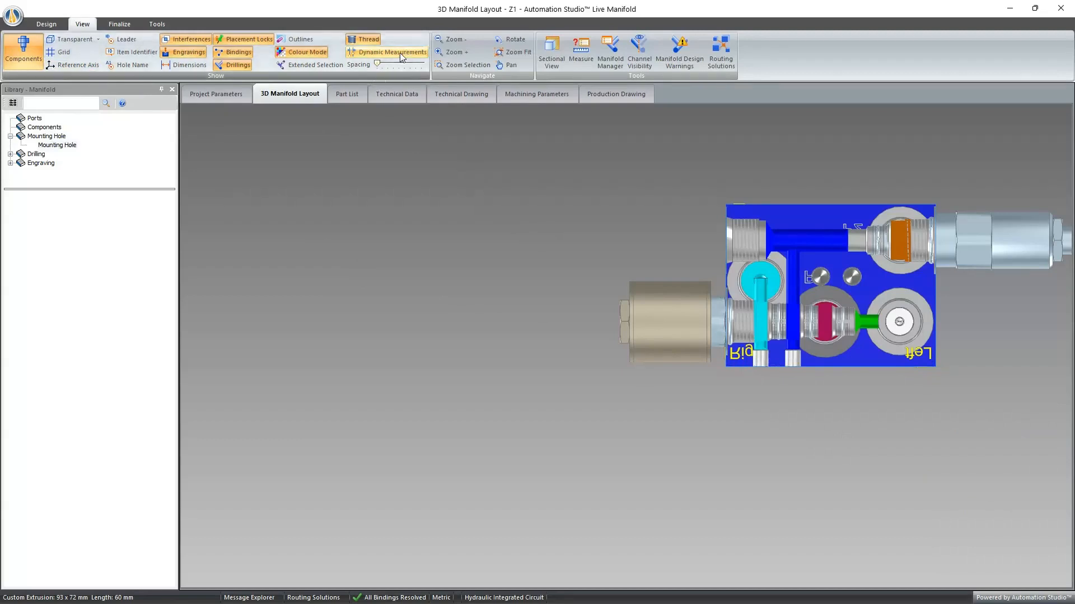
- Select orifice plug ORF1 and stretch the manifold block on its front side to a length of about 102.5 mm
drag(743, 156, 846, 168)
scroll(834, 364, up, 5)
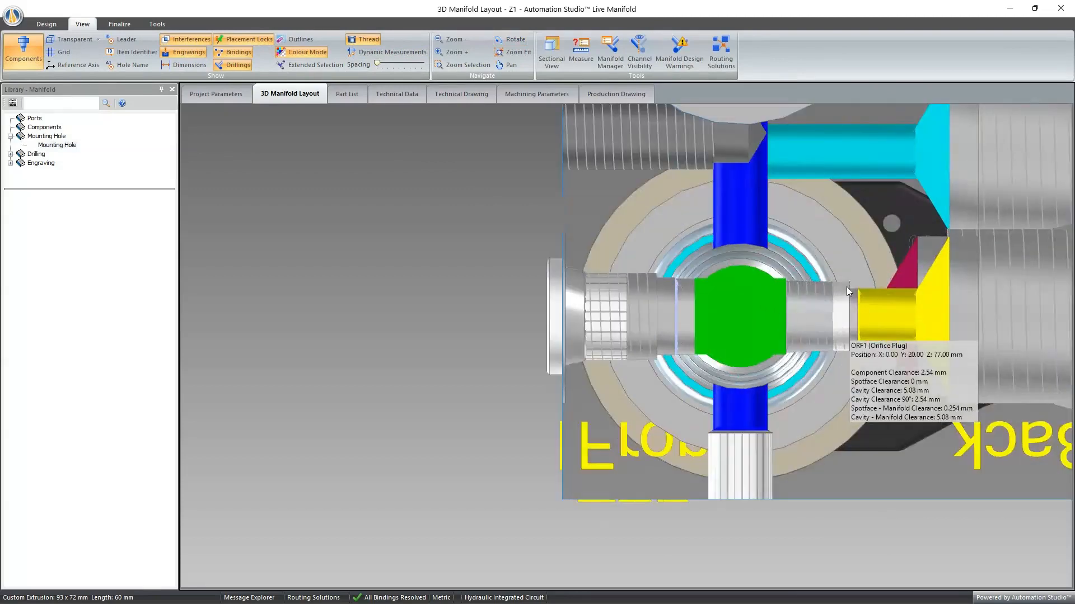
click(847, 329)
click(844, 477)
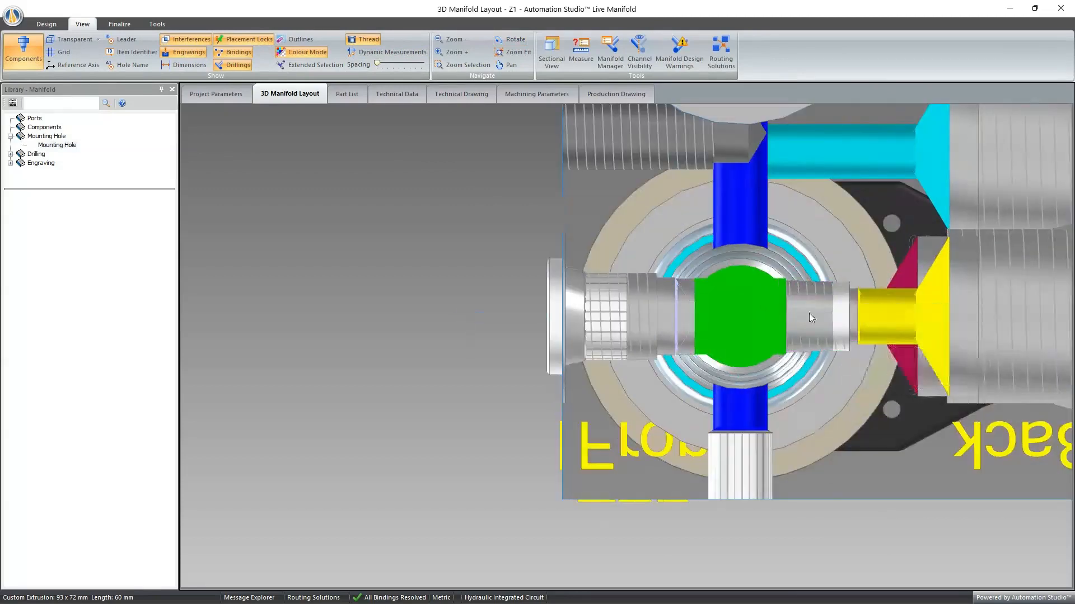
scroll(868, 446, down, 3)
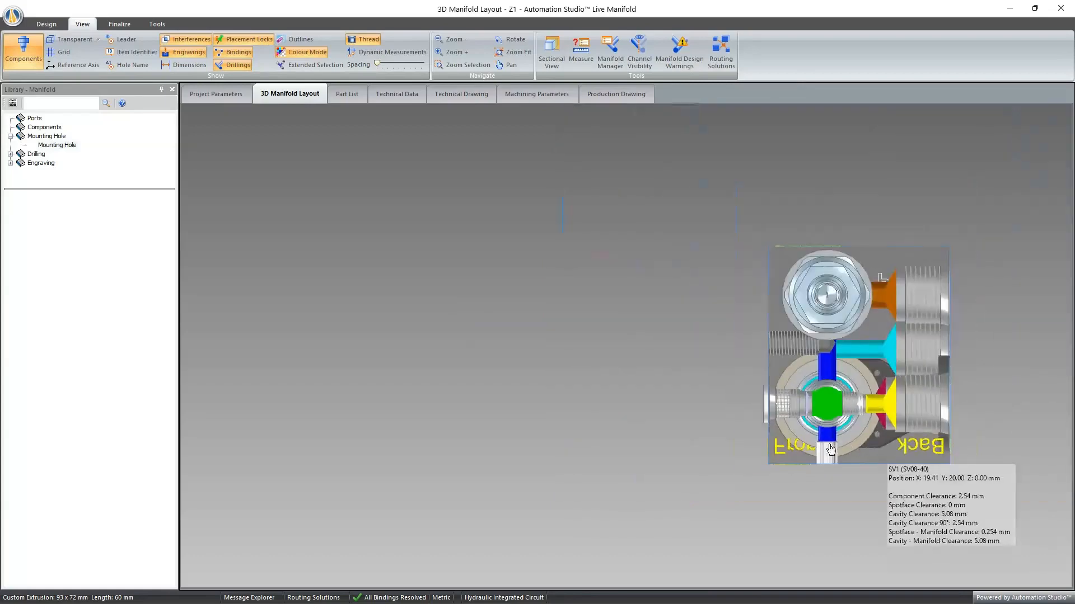
scroll(761, 458, up, 1)
click(876, 368)
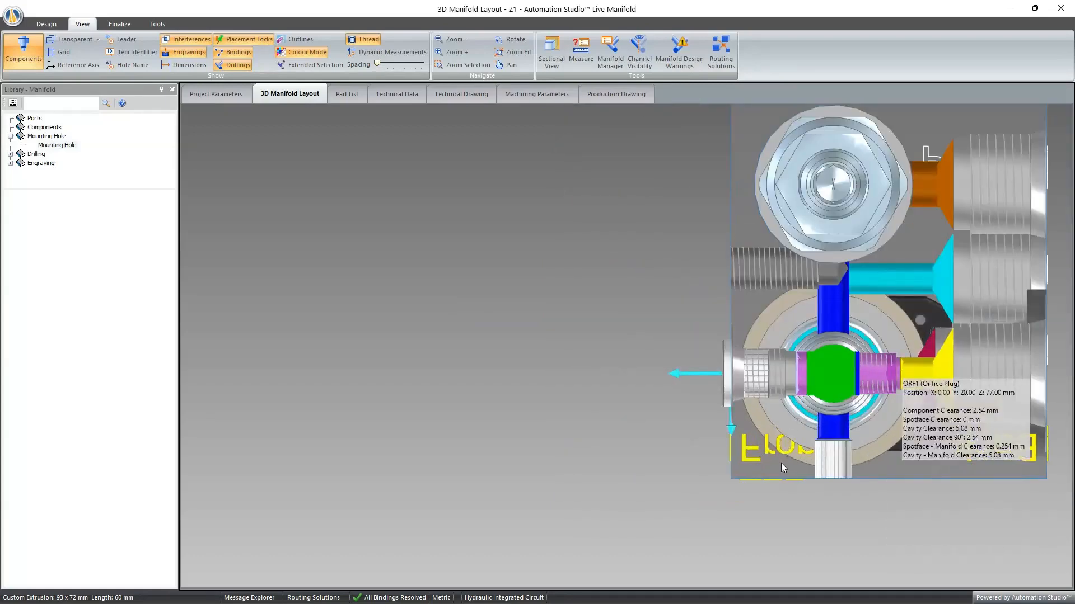
click(46, 24)
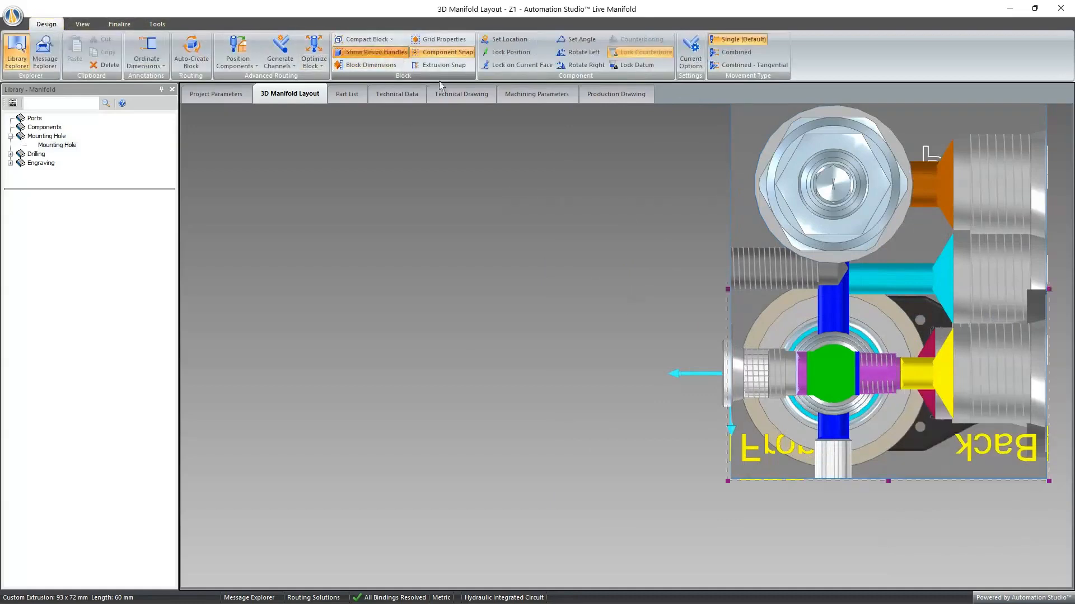
drag(727, 287, 506, 283)
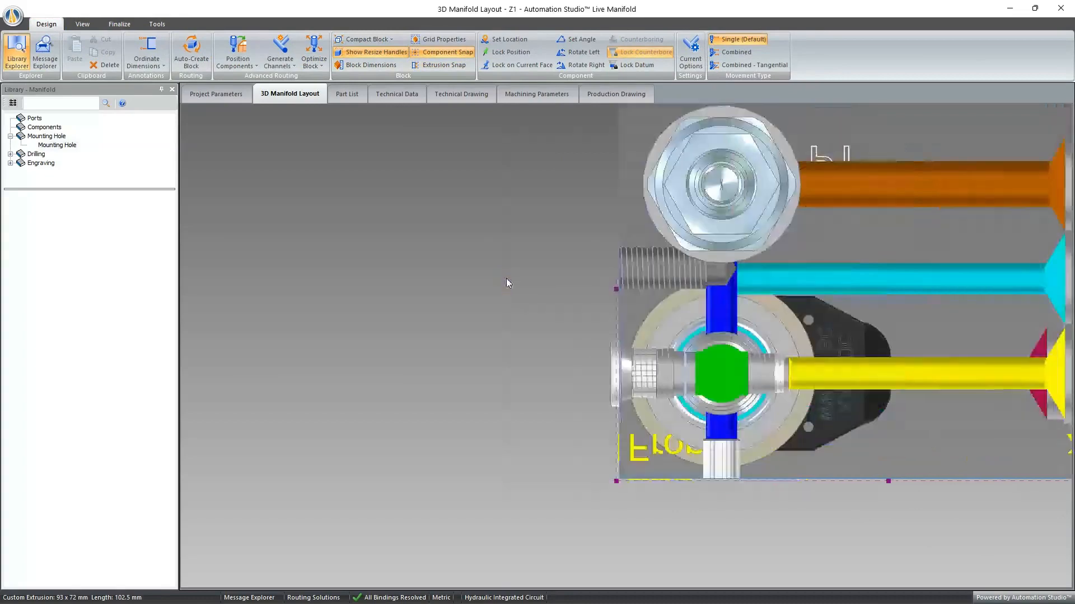
scroll(514, 270, down, 2)
- Check the depth limits of ORF1 in Adjust Variable Cavity and close the dialog without editing
middle_drag(765, 373, 765, 408)
double_click(765, 407)
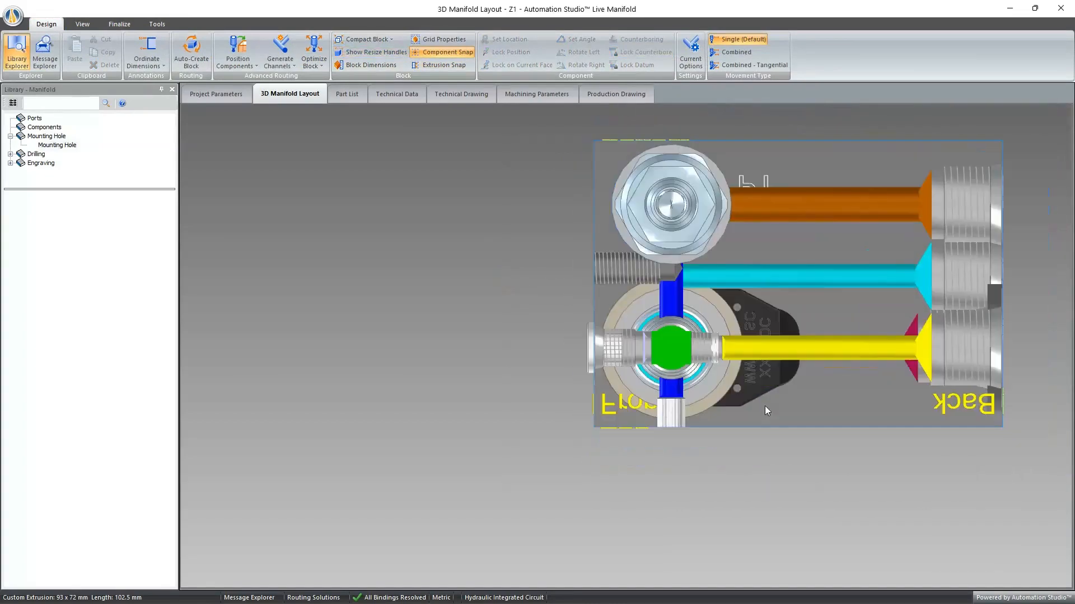
right_click(706, 342)
click(730, 358)
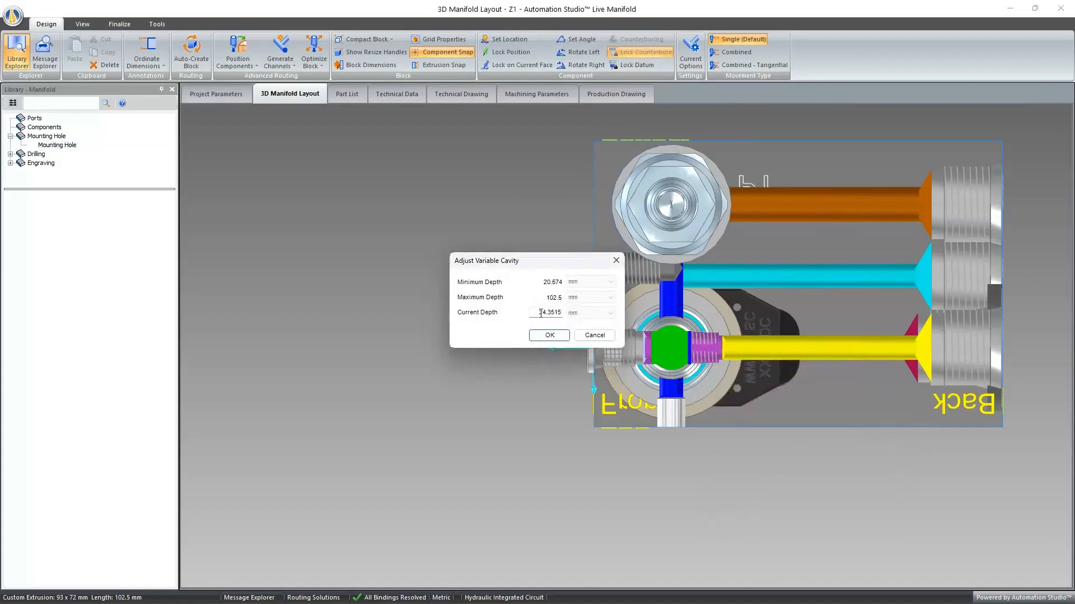
double_click(541, 312)
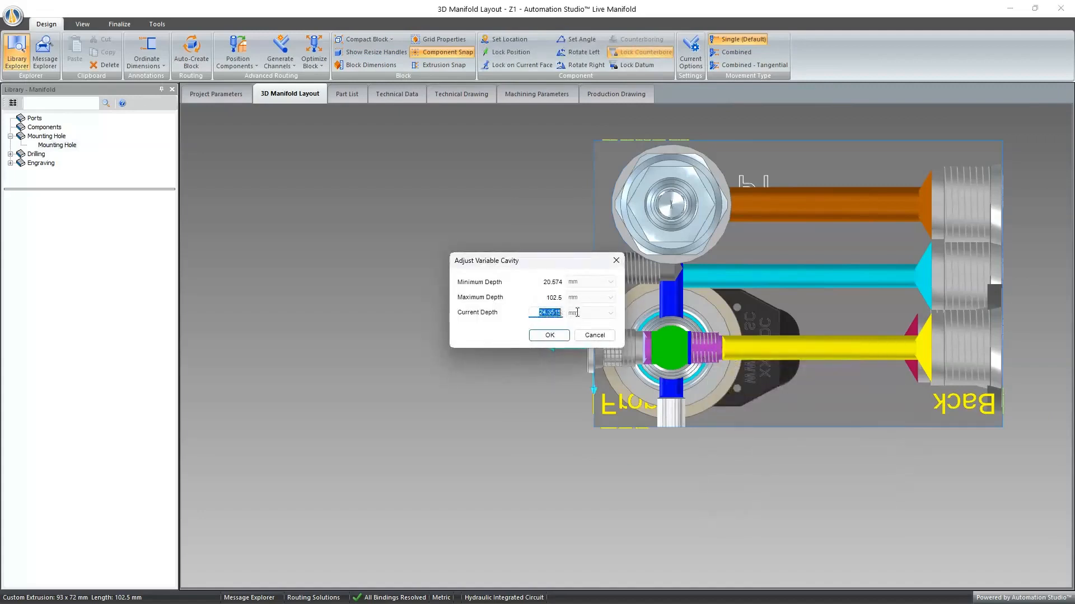
click(616, 261)
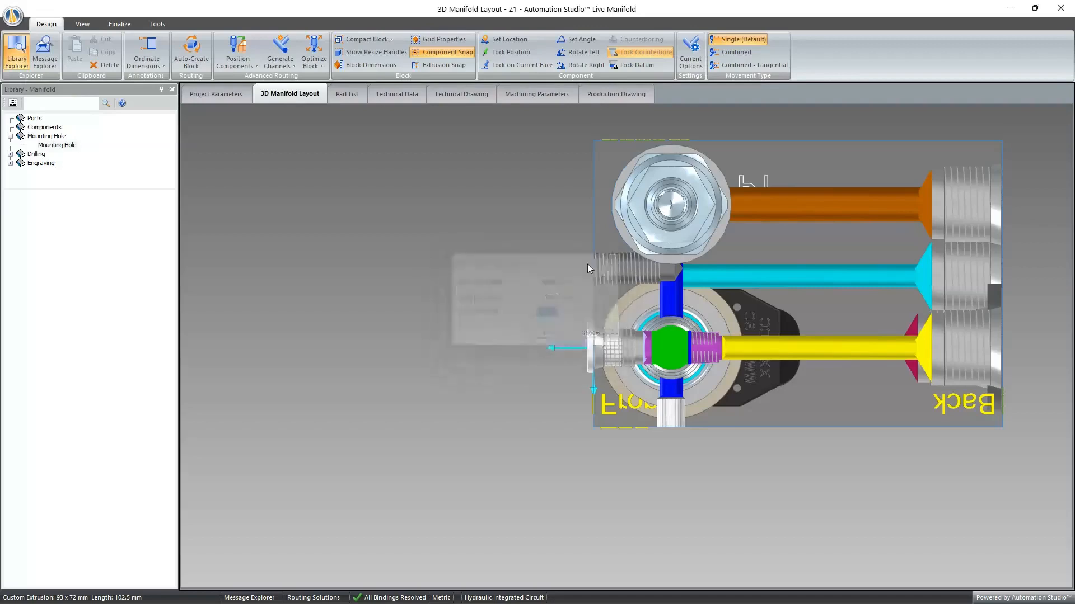
- Display dynamic measurements and deepen ORF1's variable cavity freehand to about 47.19 mm
click(88, 27)
click(381, 52)
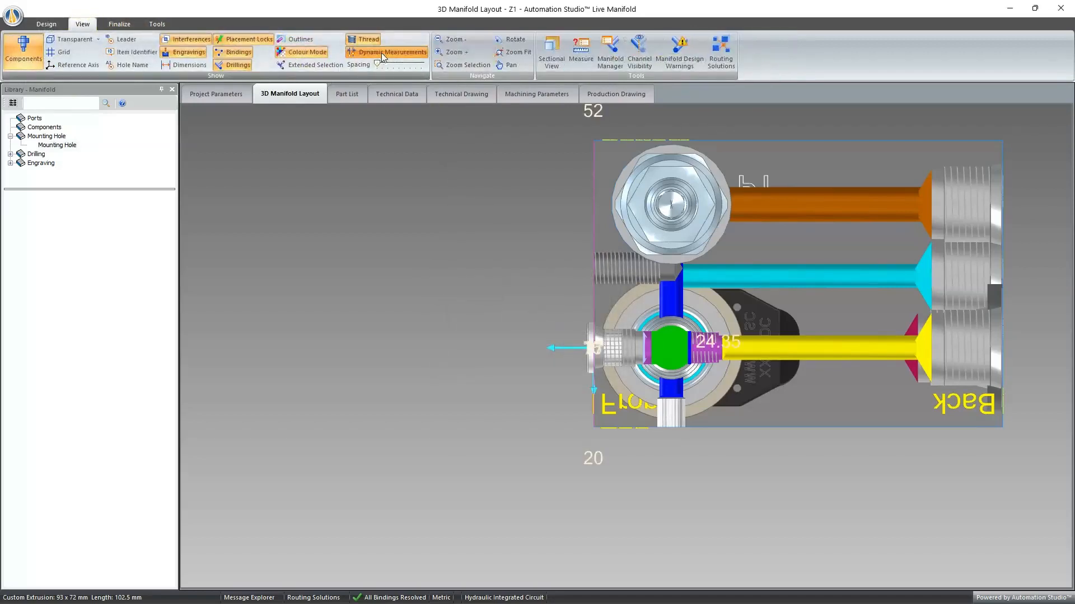
scroll(805, 387, up, 4)
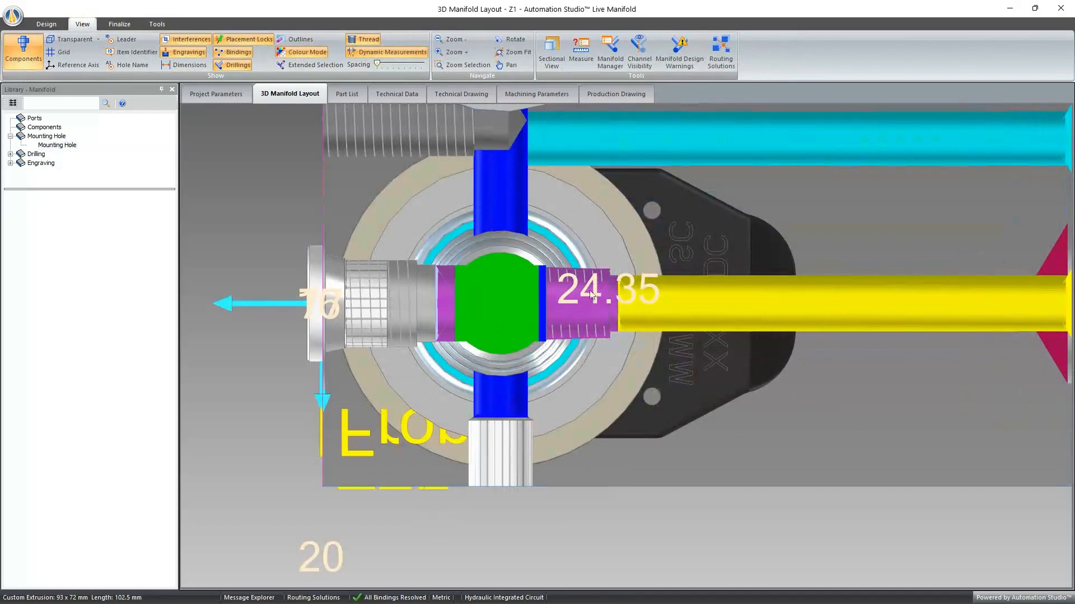
drag(545, 314, 757, 316)
- View the block at an angle and review the deepened cavity's current depth in Adjust Variable Cavity without changing it
middle_drag(905, 415, 934, 416)
scroll(867, 419, down, 5)
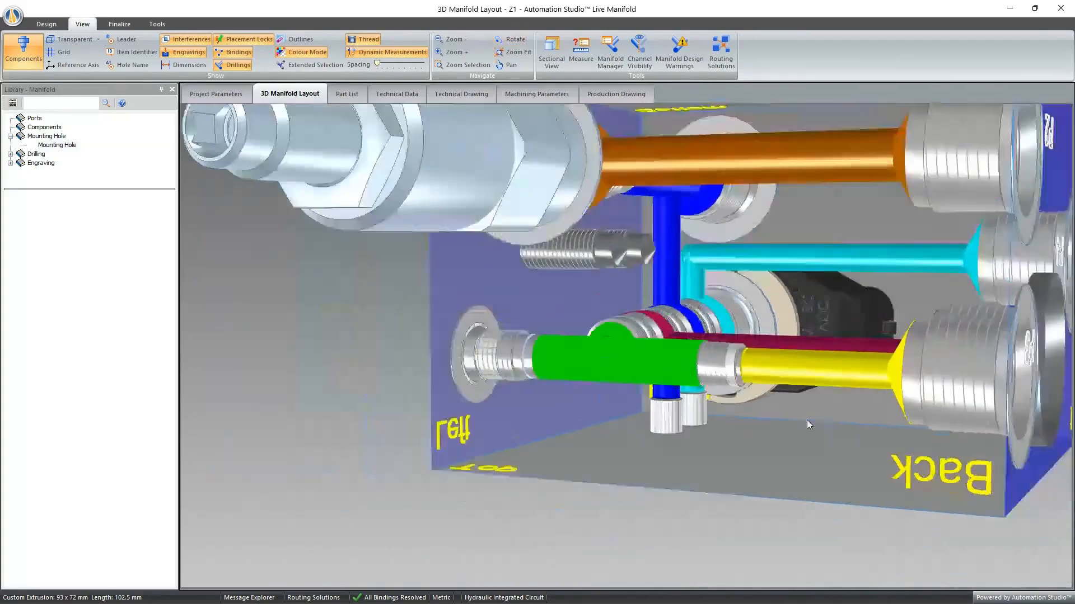
right_click(728, 376)
click(783, 395)
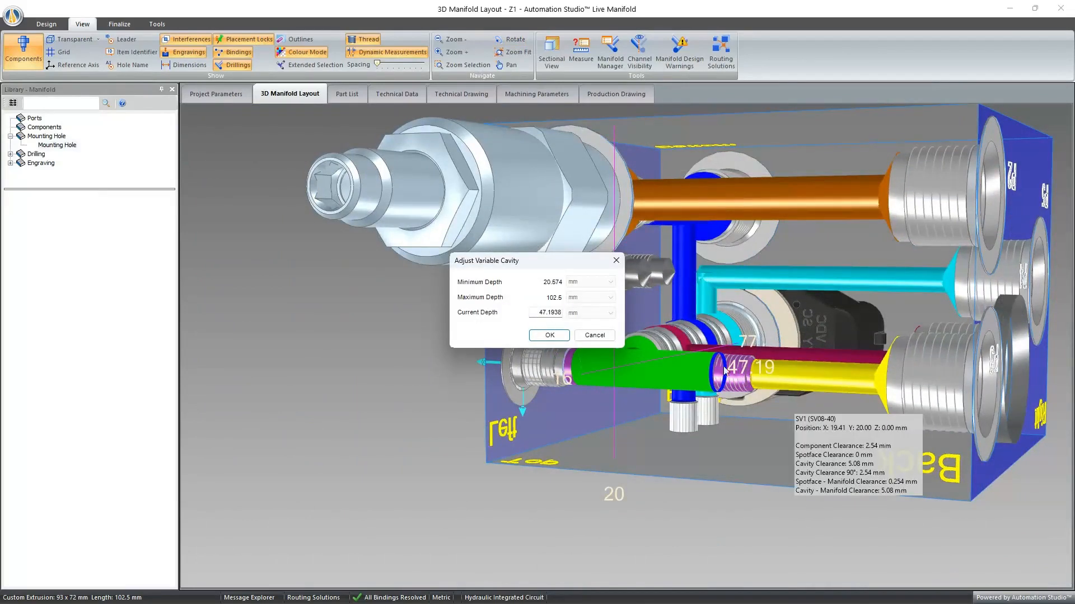
drag(540, 315, 565, 309)
click(540, 314)
click(614, 264)
- Hide the dynamic measurements, deselect the orifice plug and inspect its cavity from the block's left face
click(415, 52)
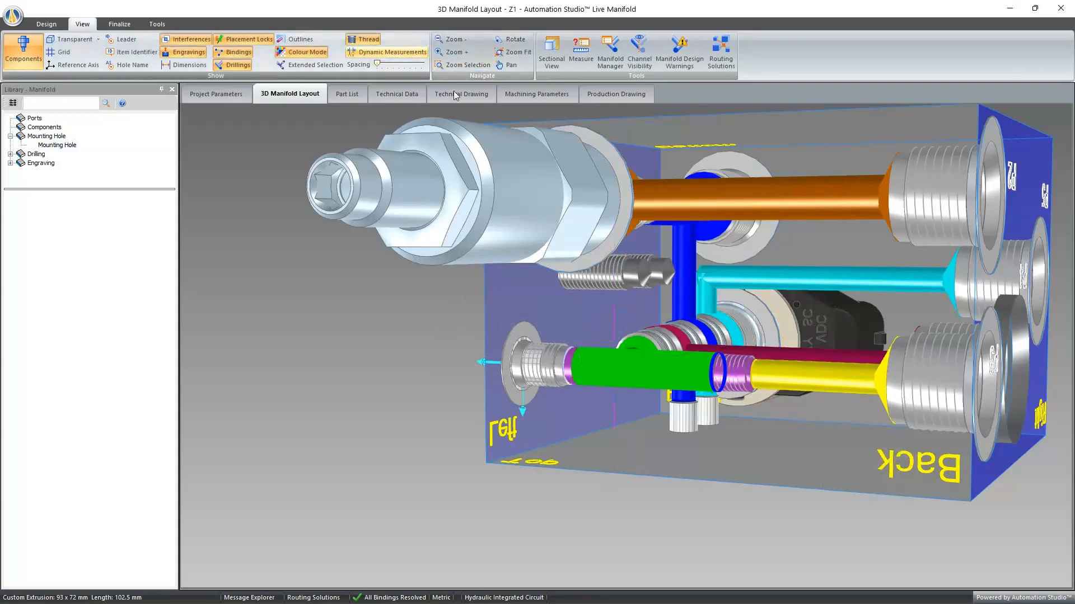
double_click(599, 458)
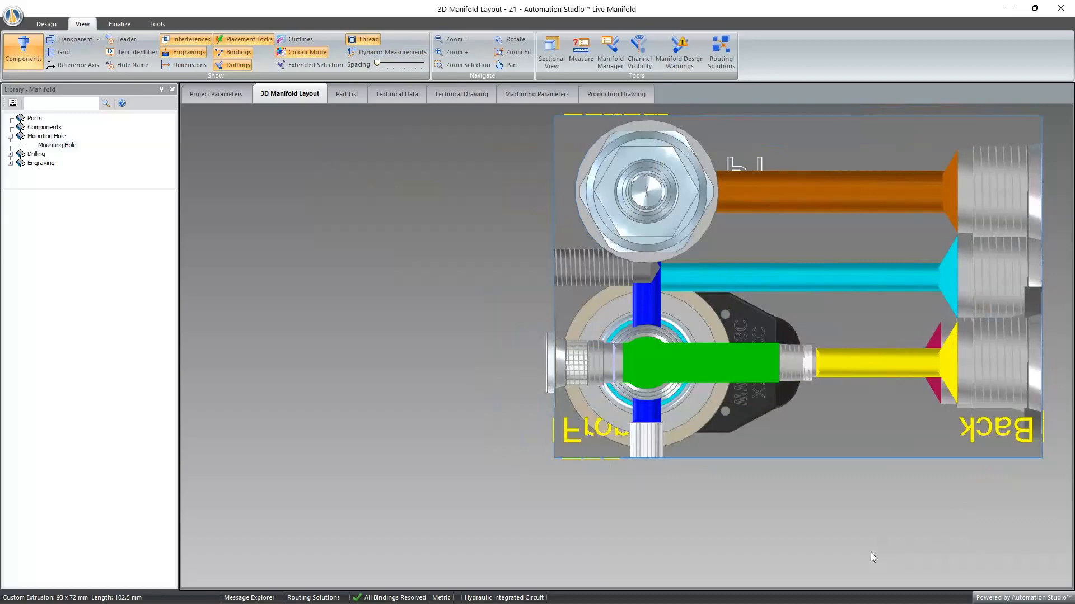
mouse_move(699, 519)
middle_down()
mouse_move(640, 528)
mouse_move(632, 518)
mouse_move(700, 513)
mouse_move(679, 511)
middle_up()
scroll(686, 493, down, 5)
scroll(687, 505, up, 5)
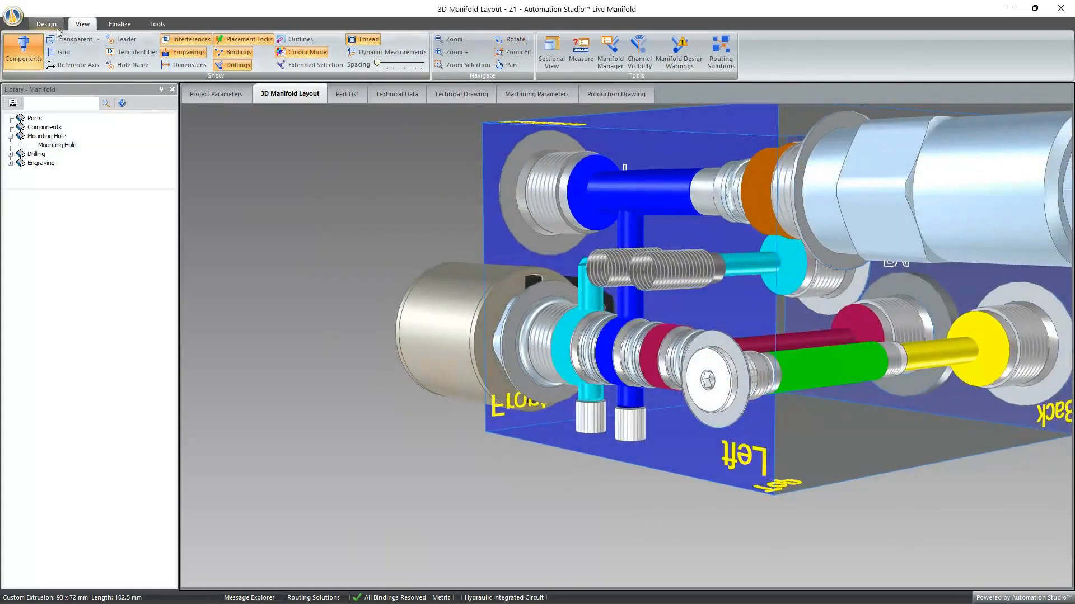
- In the current design options' hole closures, set the threaded plug type to JIS B 0203 Plug and disable expansion plugs for automatic routing
click(46, 24)
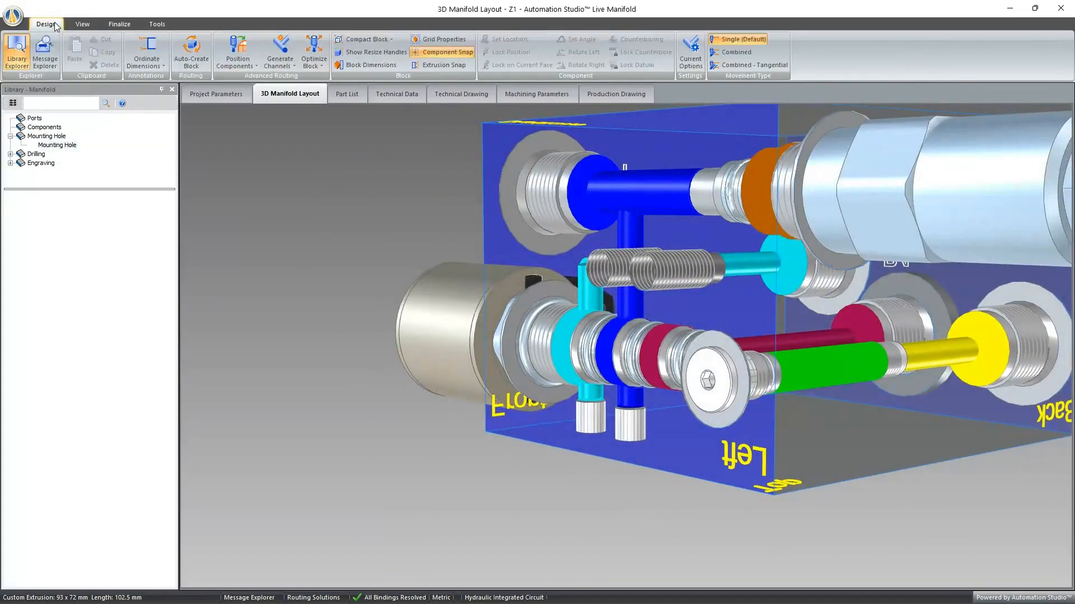
click(691, 56)
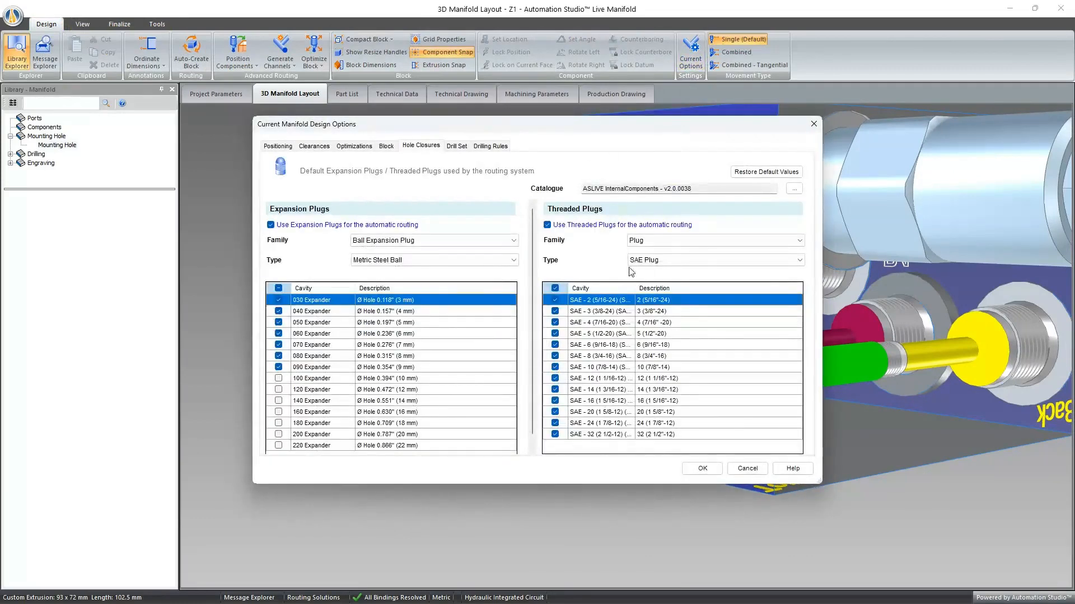
click(643, 262)
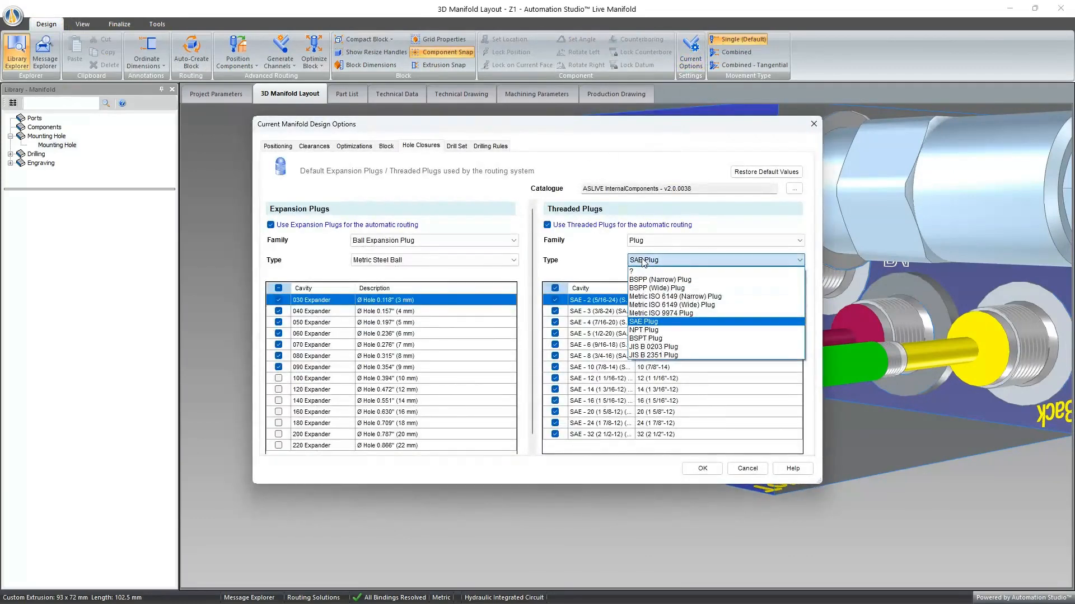
click(669, 347)
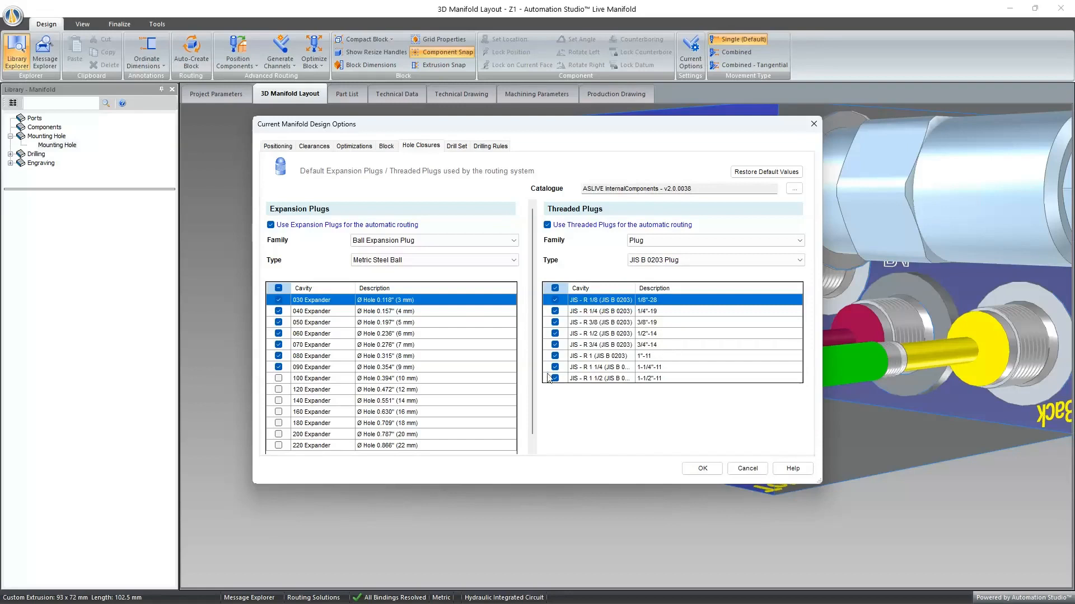
click(270, 225)
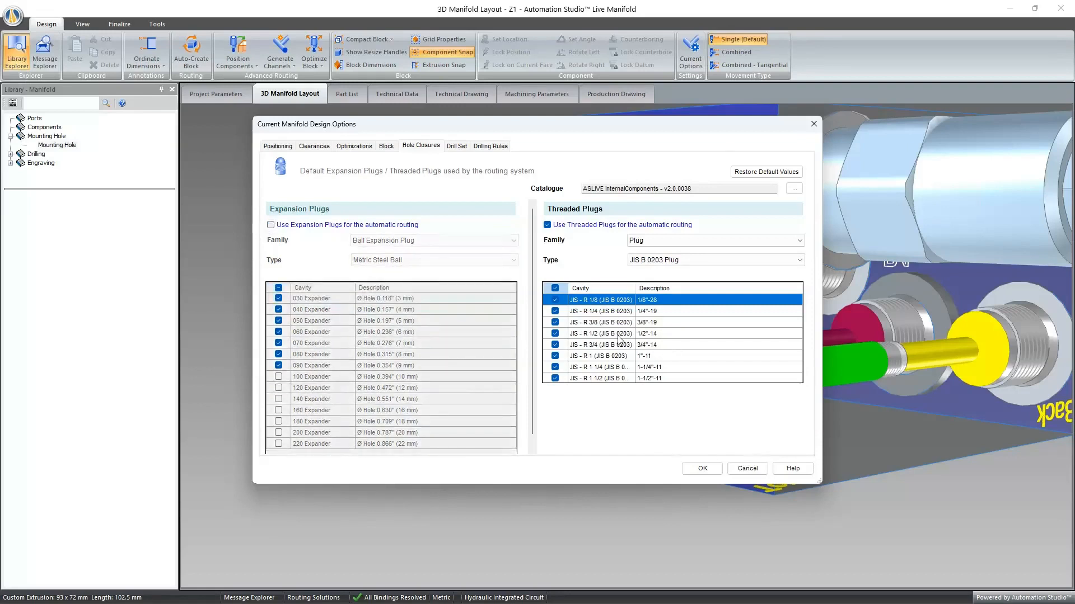
click(703, 469)
- Auto-create the manifold block with the new closure settings and take the current best routing solution
scroll(753, 426, down, 3)
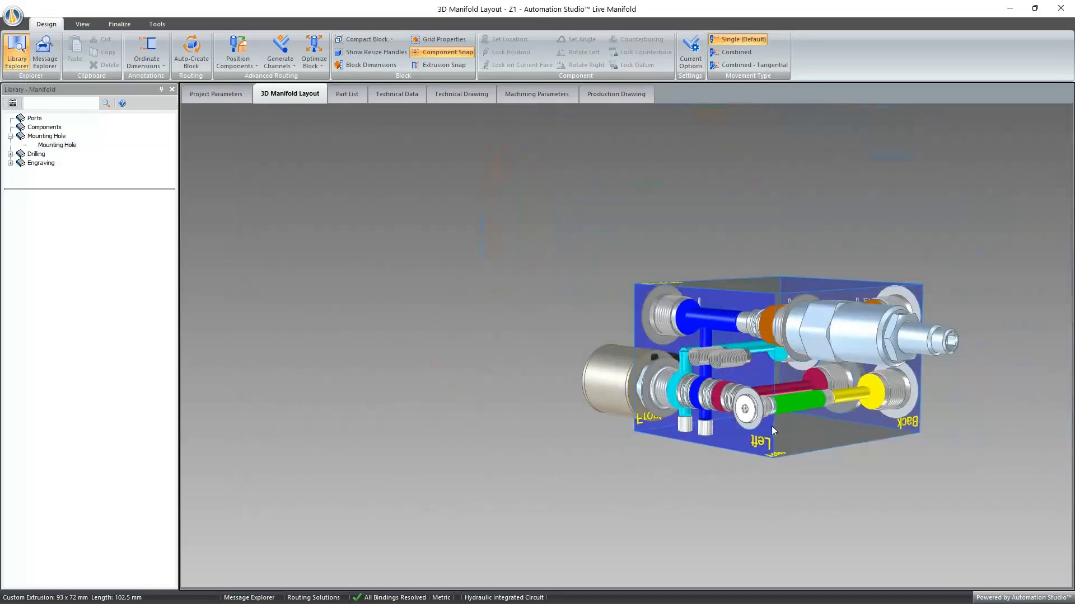
click(196, 62)
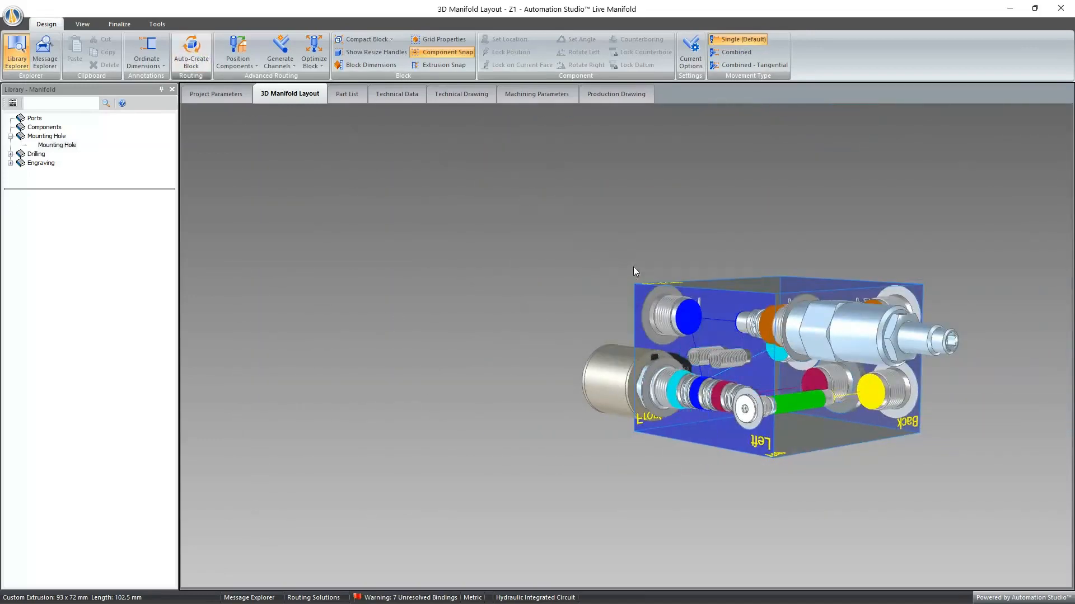
click(583, 304)
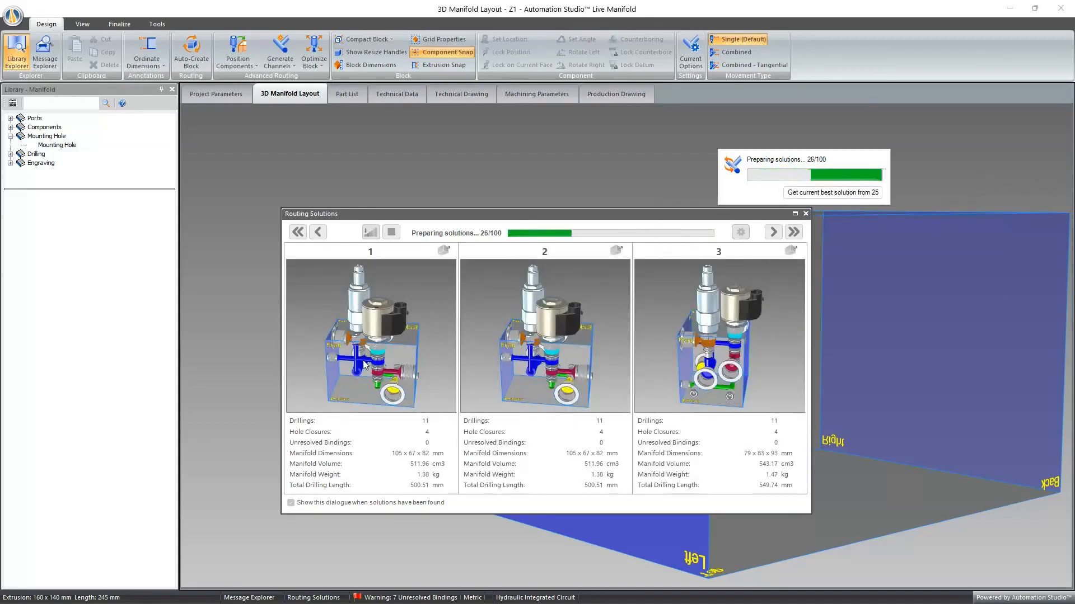
click(820, 192)
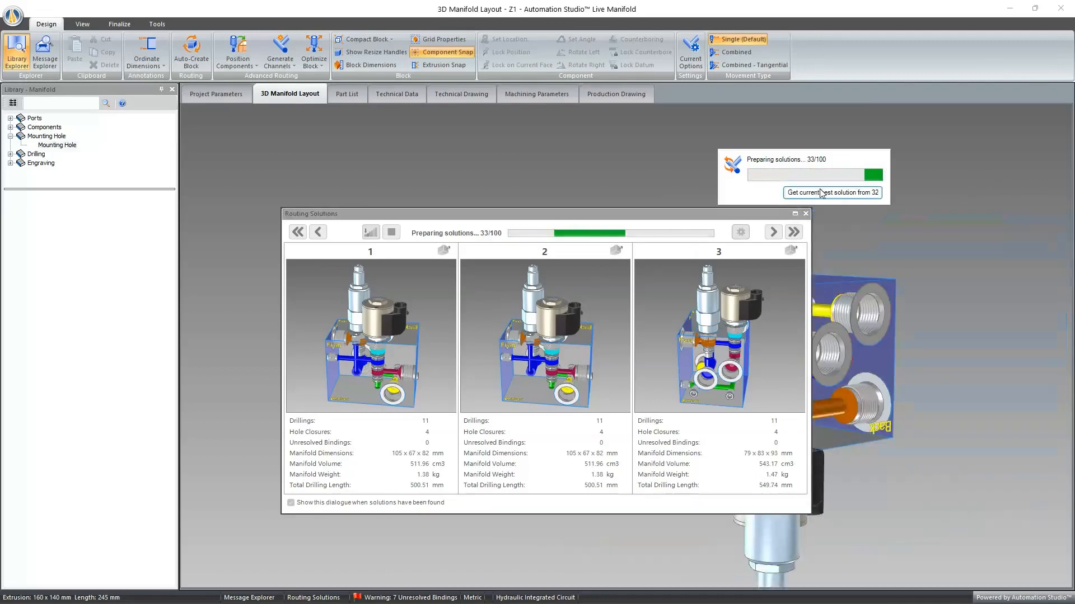
- Close the routing solutions and examine the threaded plugs closing the drillings, including PLG5 above the orifice cavity
click(805, 215)
middle_drag(630, 265, 479, 277)
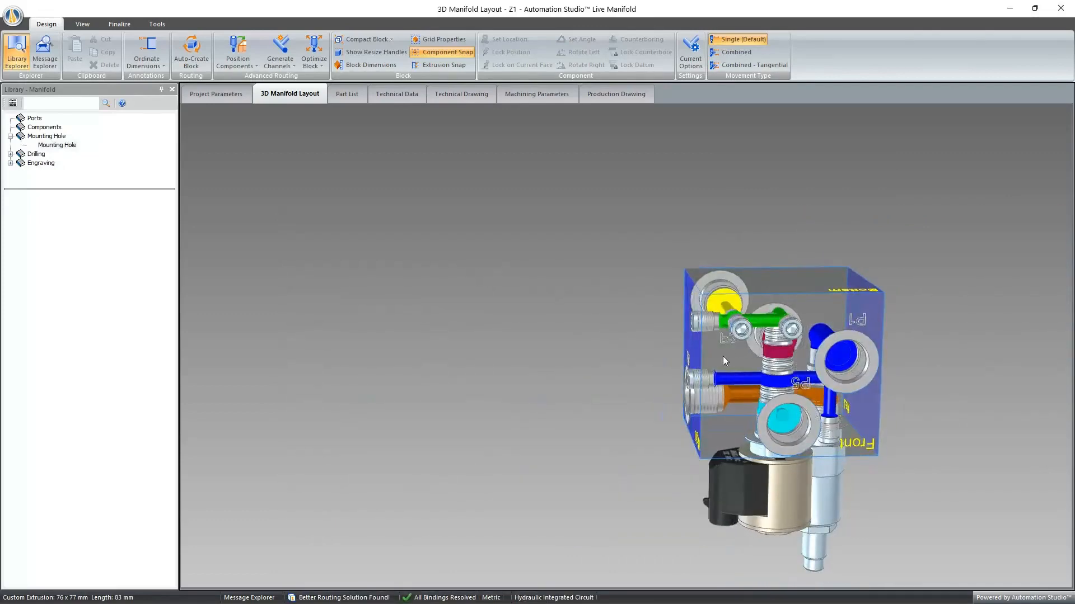
middle_drag(722, 357, 721, 274)
scroll(721, 300, up, 5)
scroll(674, 320, up, 3)
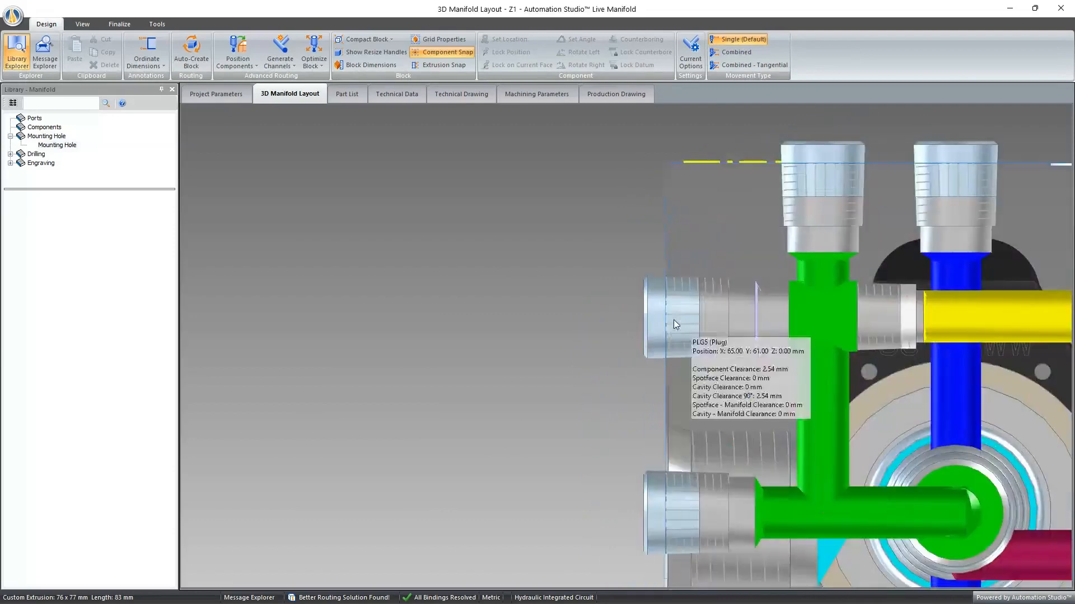
scroll(673, 321, down, 5)
scroll(649, 401, up, 5)
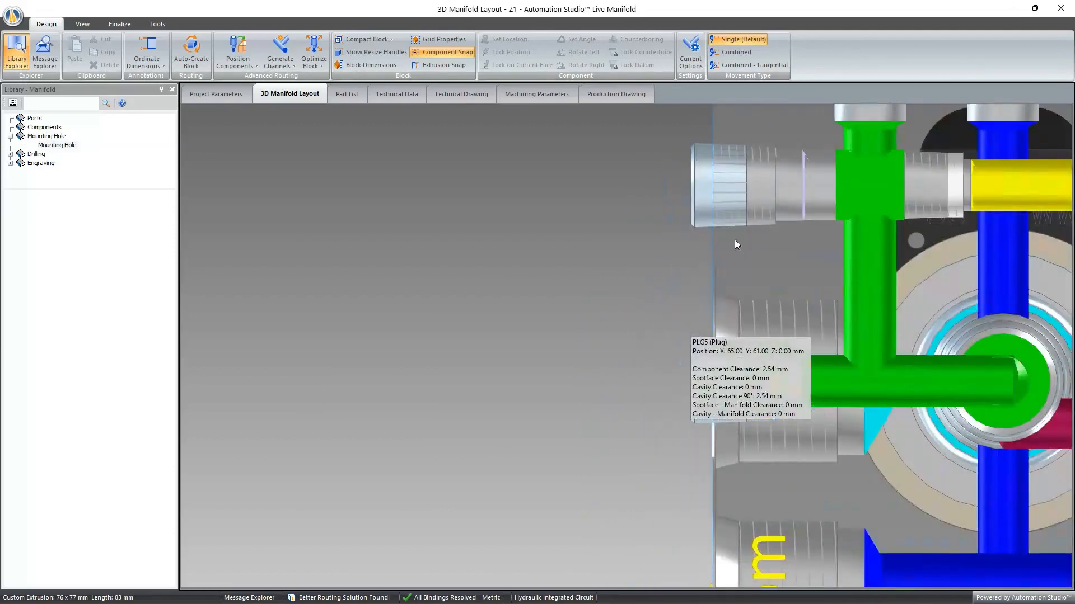
scroll(619, 264, down, 5)
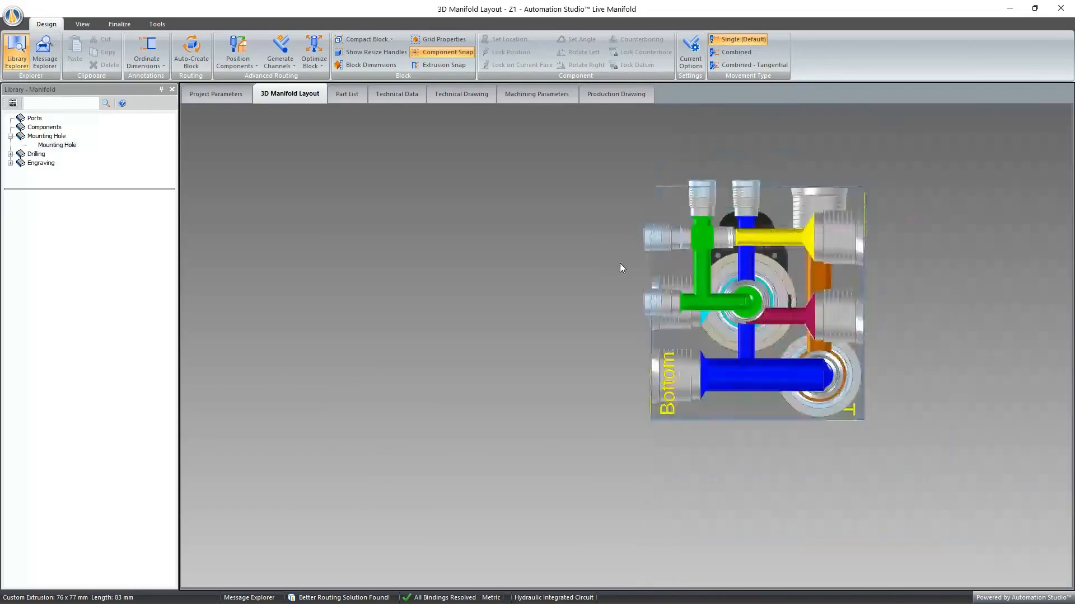
scroll(620, 263, up, 2)
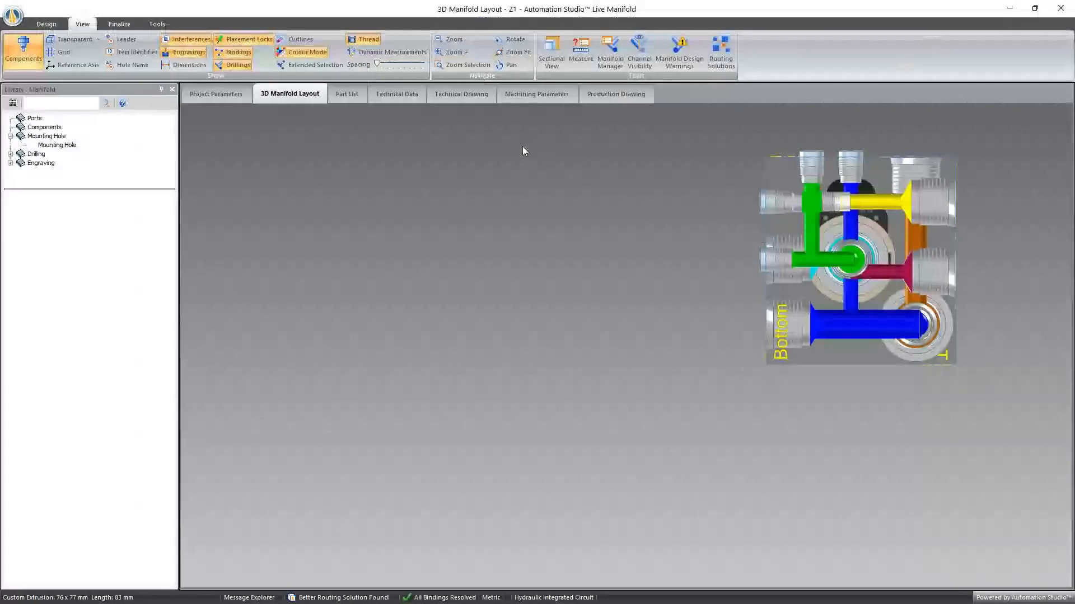
- Open the technical drawing and set its contextual symbol keyboard to GD&T Keyboard (Small)
click(464, 94)
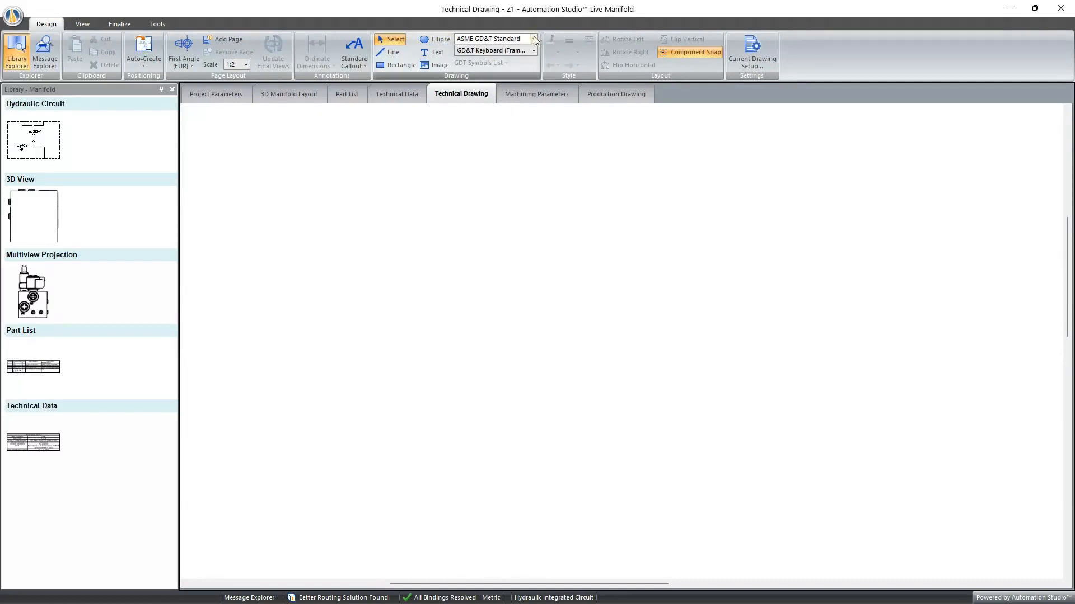
click(534, 50)
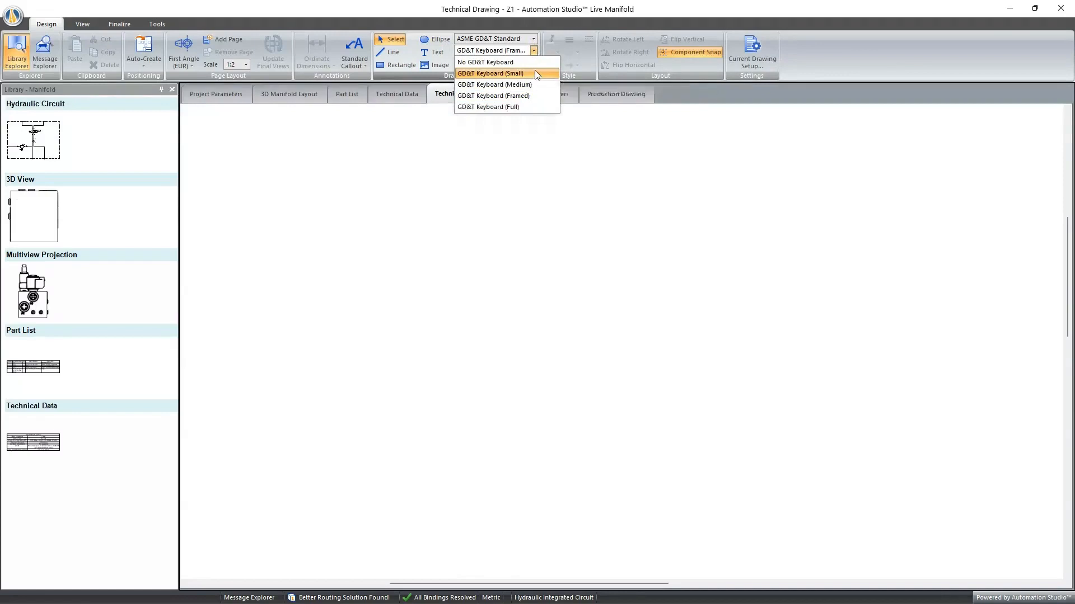
click(536, 73)
click(534, 51)
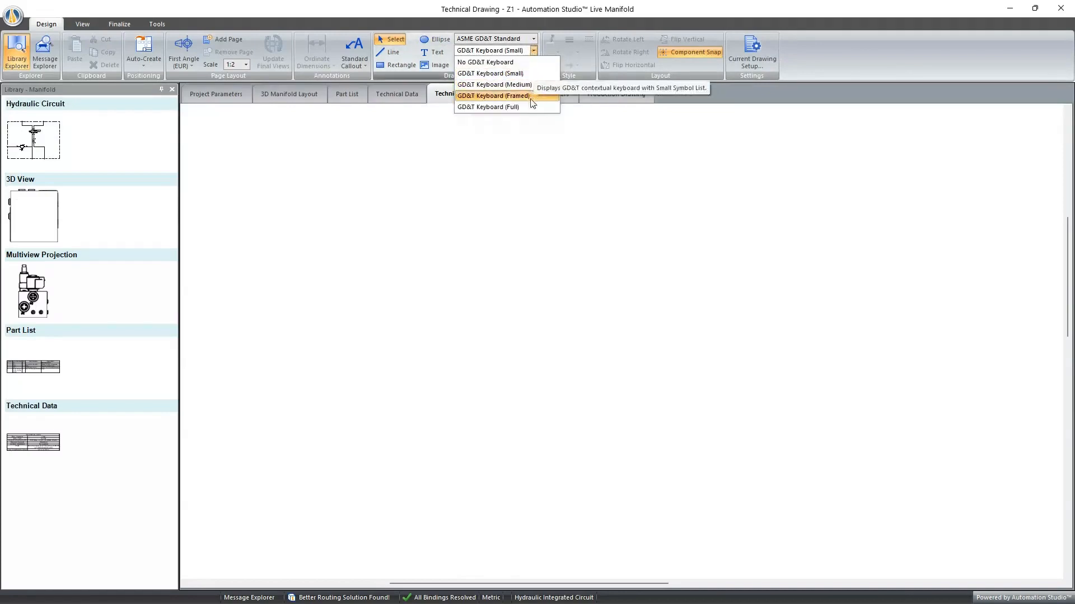
click(615, 264)
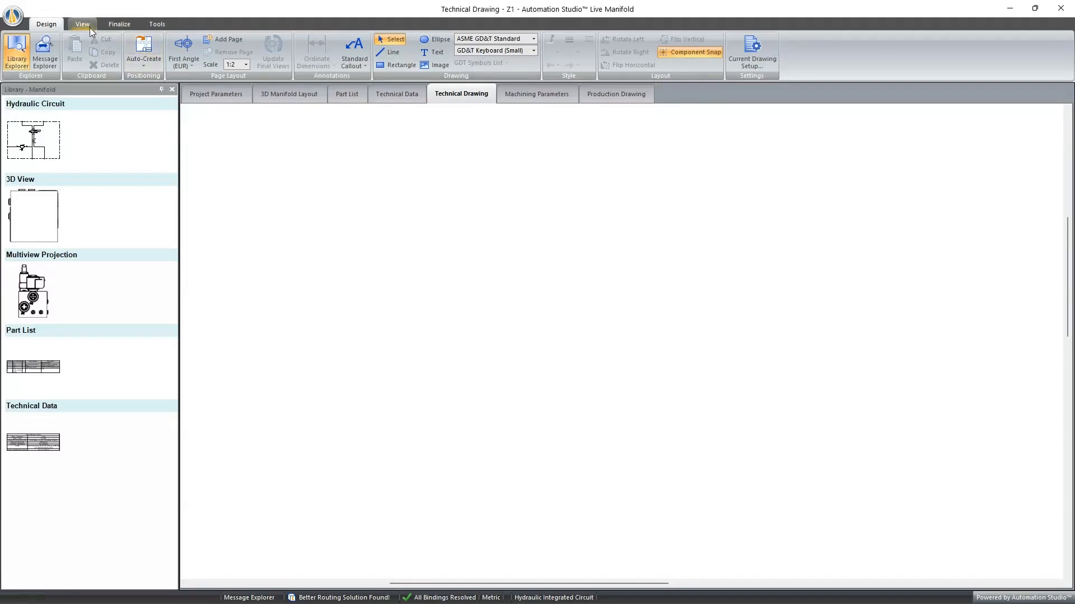
- Place a standard callout with an angled leader on the empty drawing and enter ⌀20 as its first line
click(355, 43)
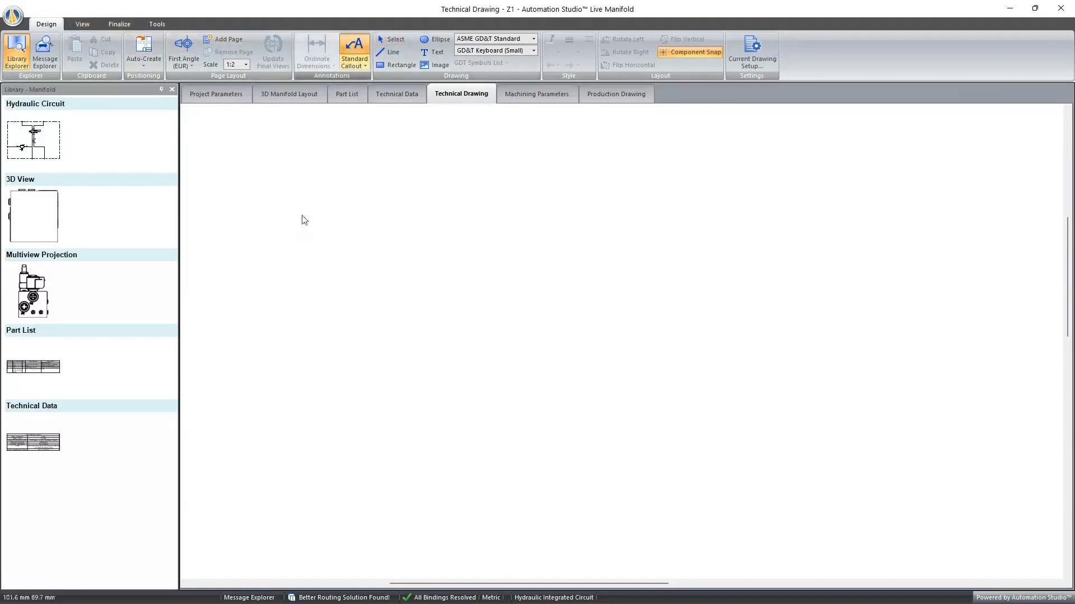
click(276, 318)
click(393, 208)
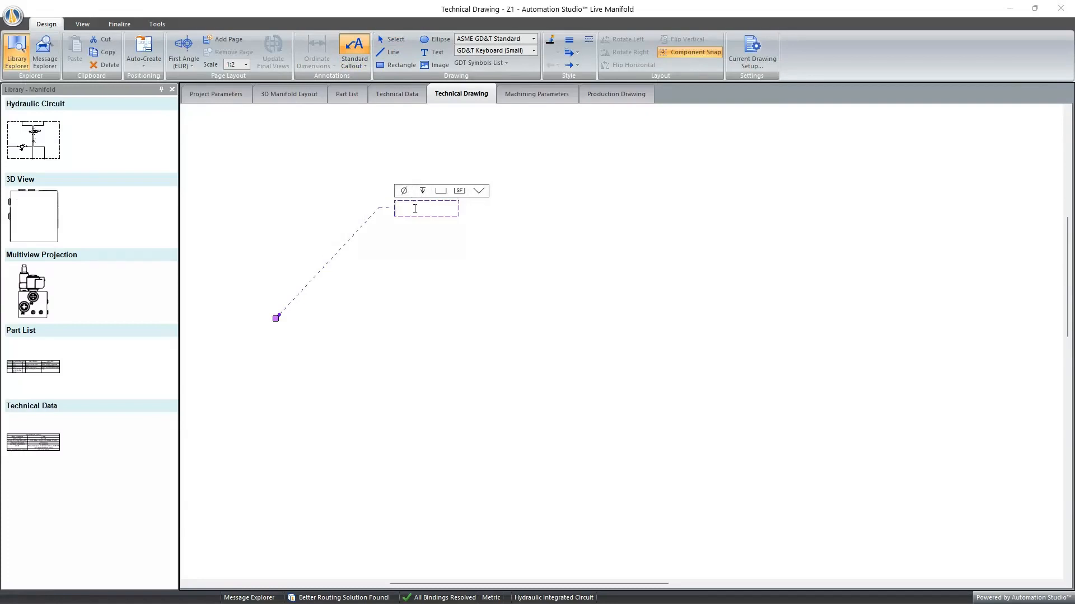
click(403, 191)
text(20)
key(Return)
- Switch the contextual symbols to GD&T Keyboard (Full) and start a feature control frame on the line below ⌀20
click(533, 51)
click(510, 108)
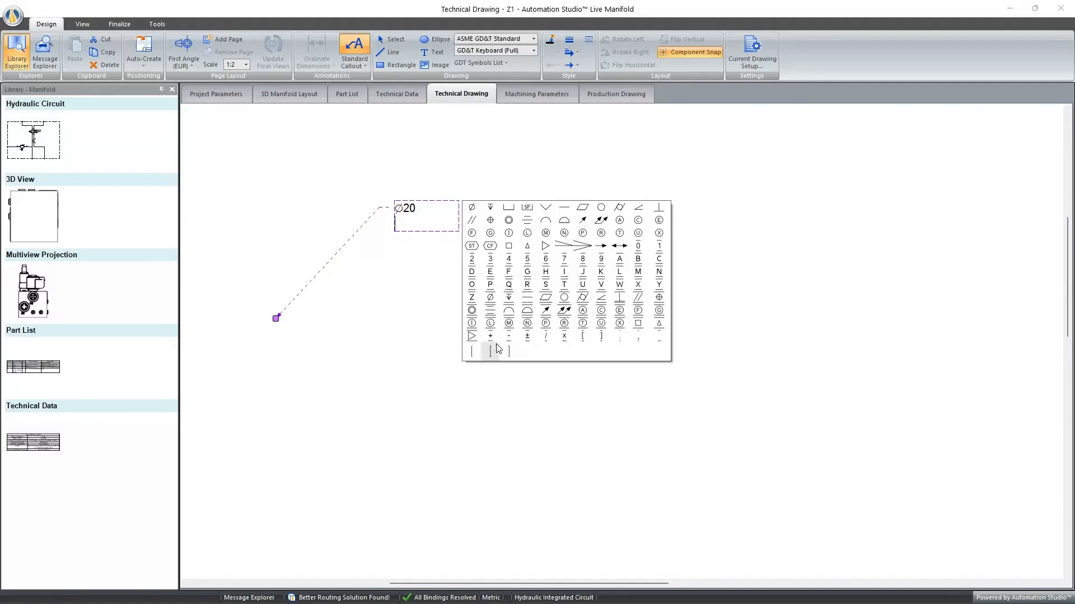
click(473, 352)
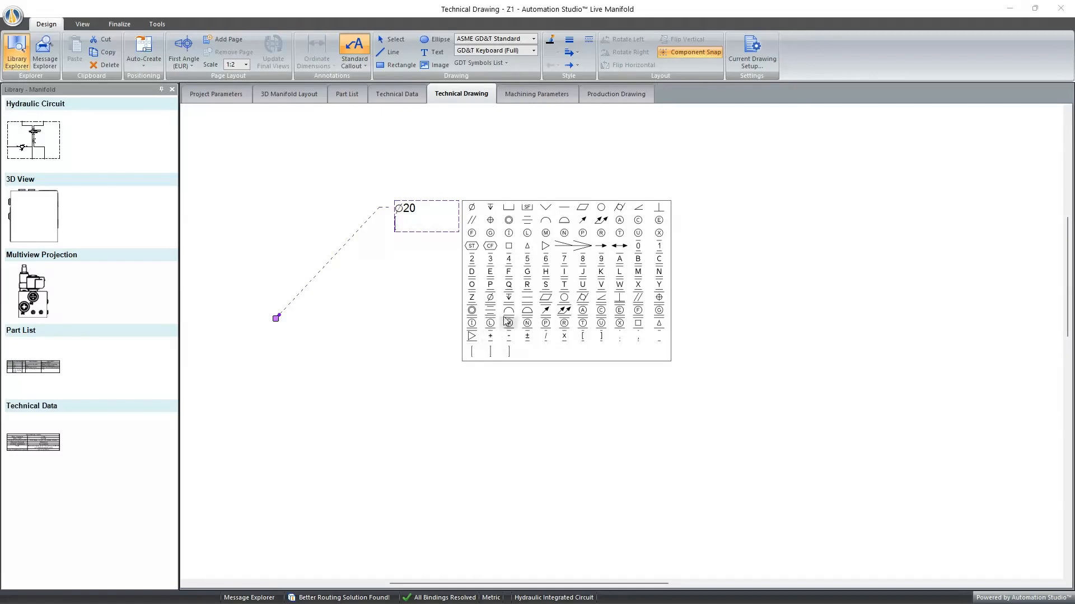
- Switch to the GD&T frame keyboard and fill the frame with the position symbol and a ⌀ 0.25 tolerance
click(533, 50)
click(524, 95)
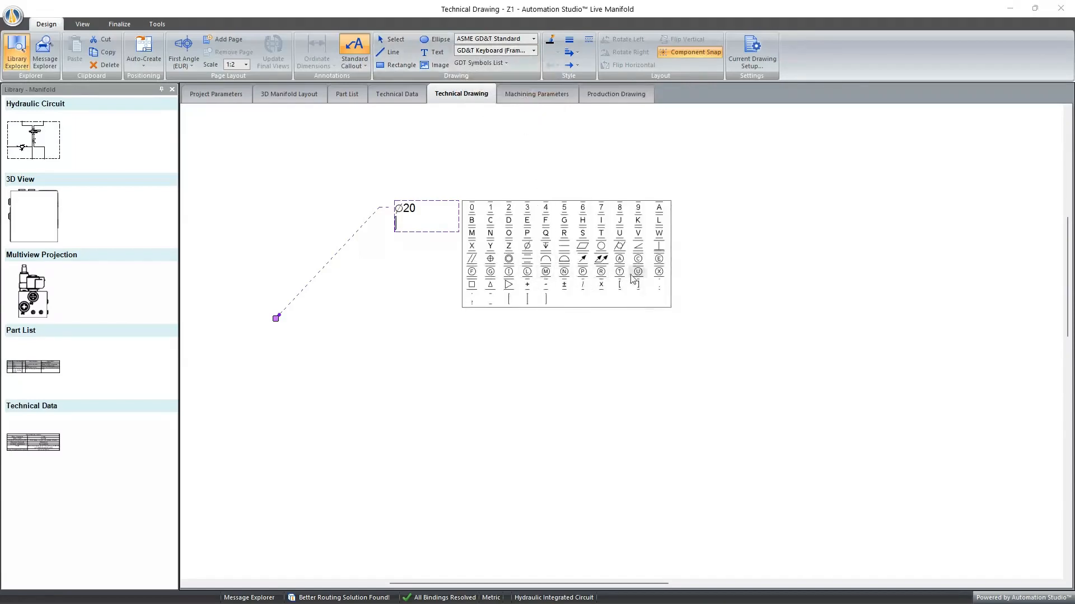
click(491, 259)
click(526, 247)
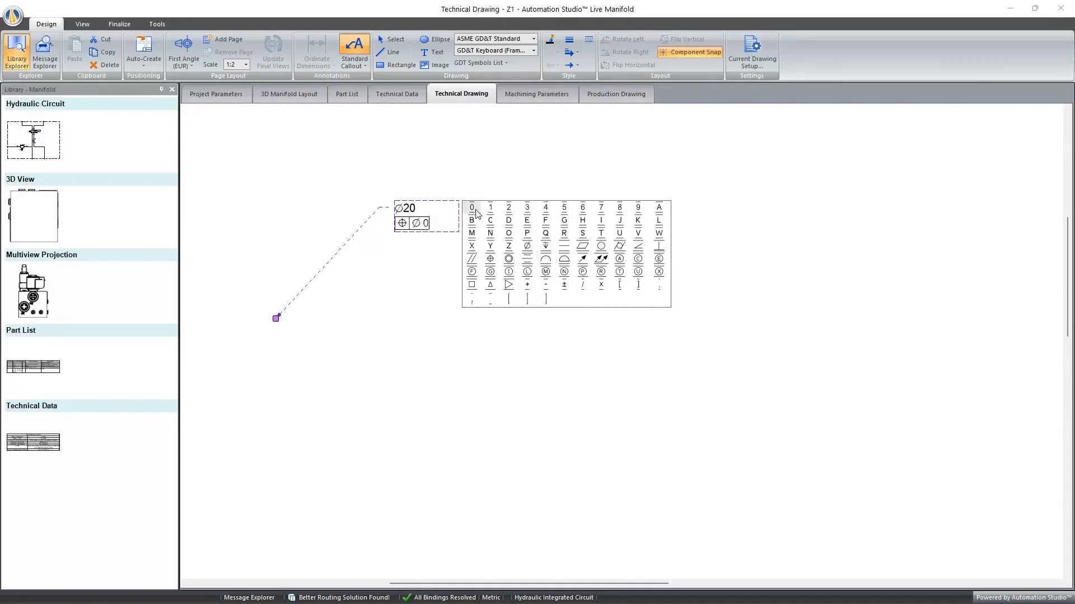
click(658, 287)
click(564, 208)
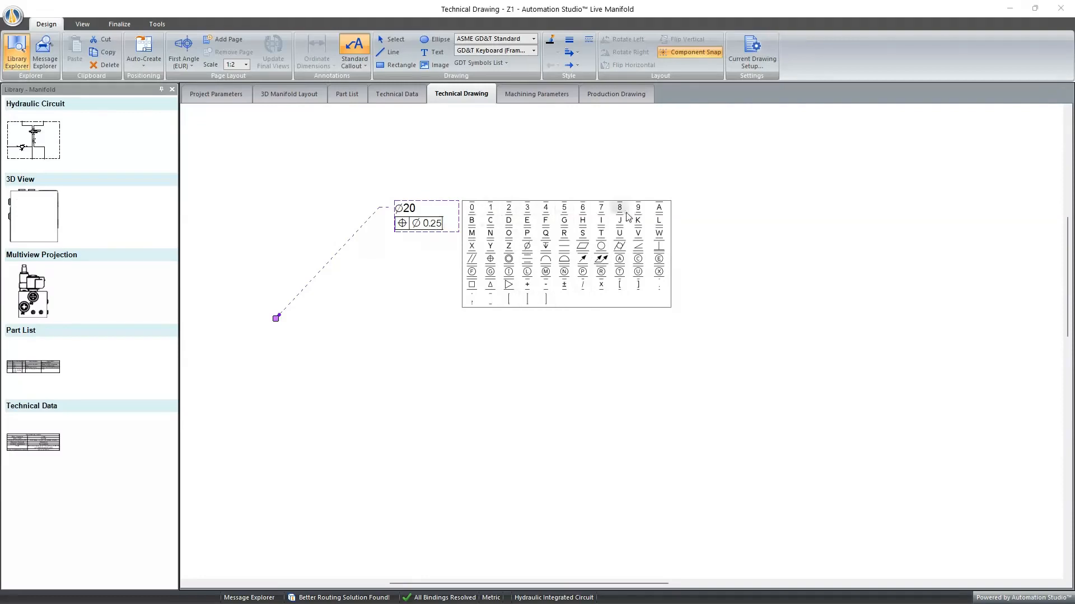
- Add datum references A and B to the feature control frame and finish the callout text
click(658, 210)
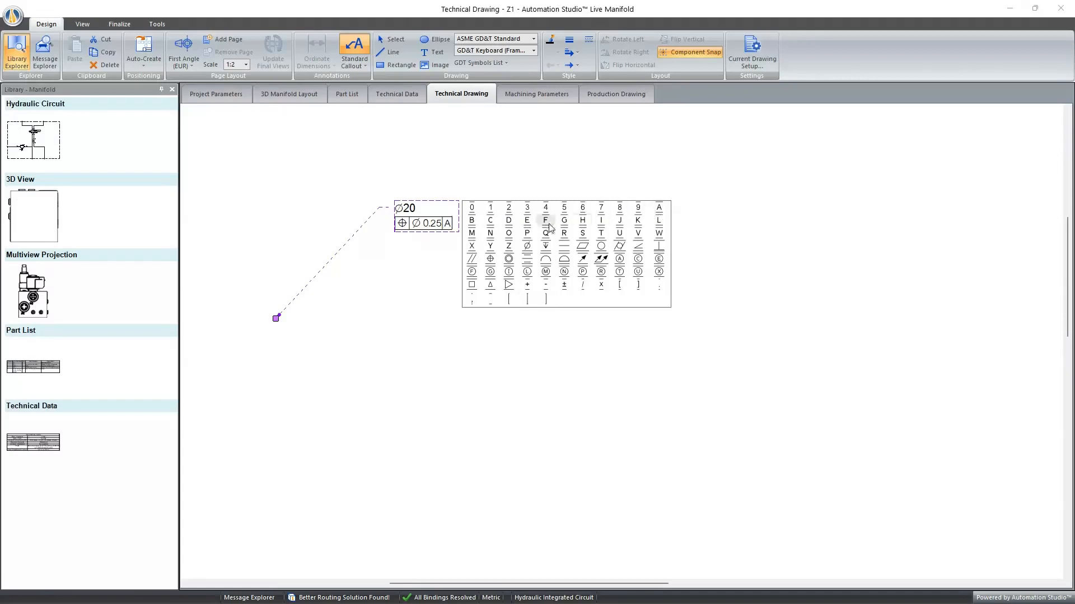
click(473, 226)
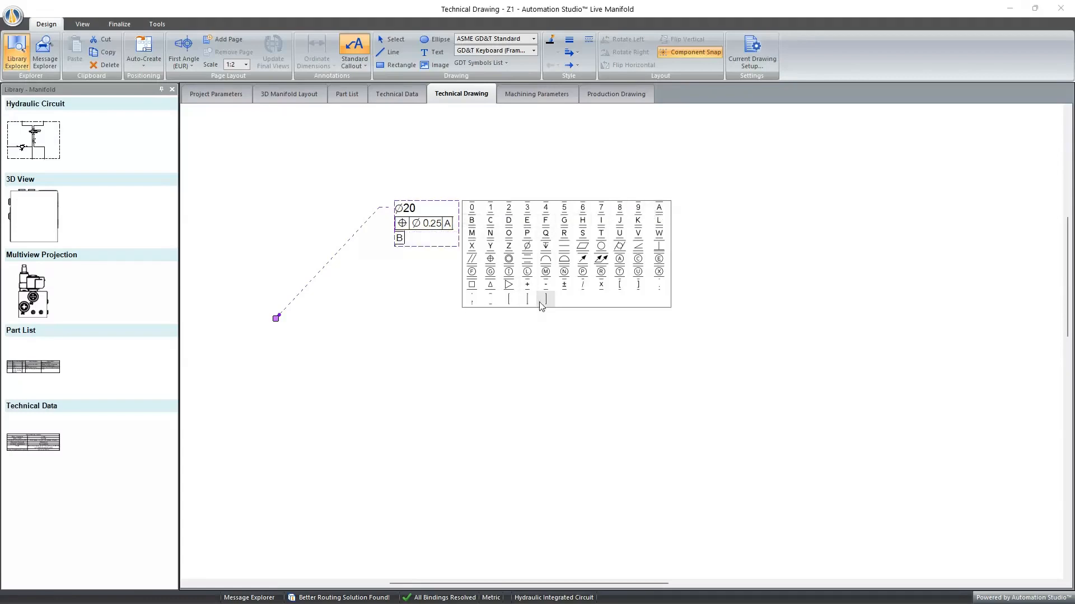
click(710, 309)
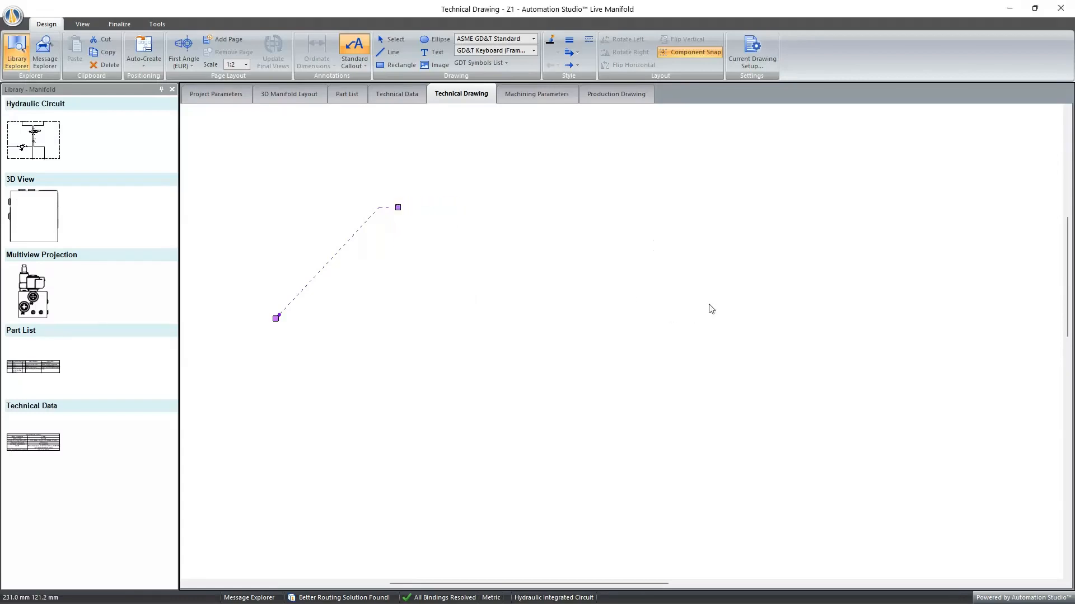
- Widen the callout's text box so the feature control frame fits on a single line, and deselect the callout
click(470, 224)
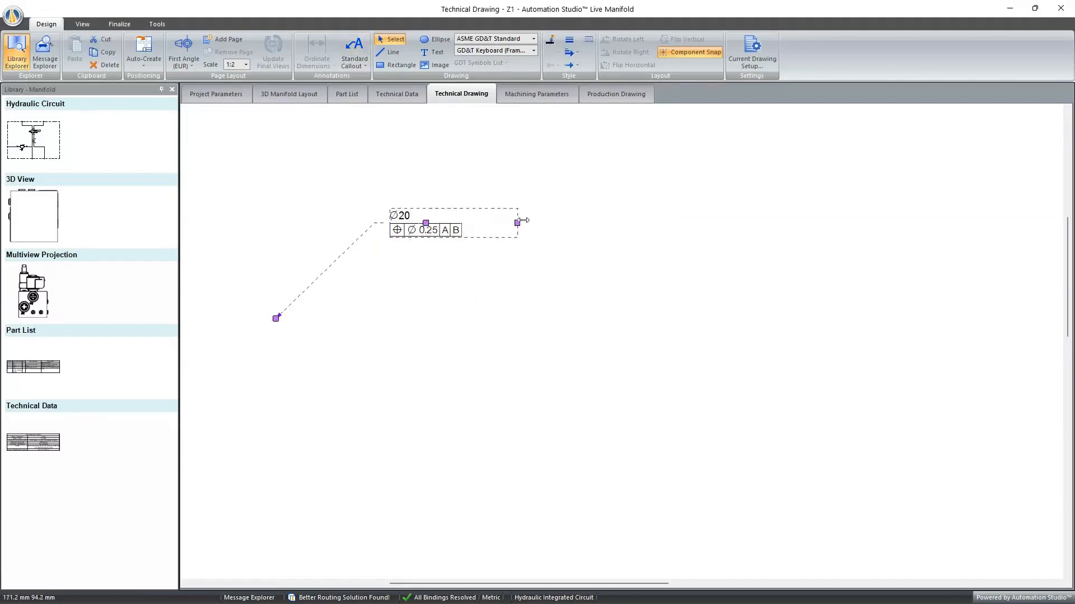
click(561, 240)
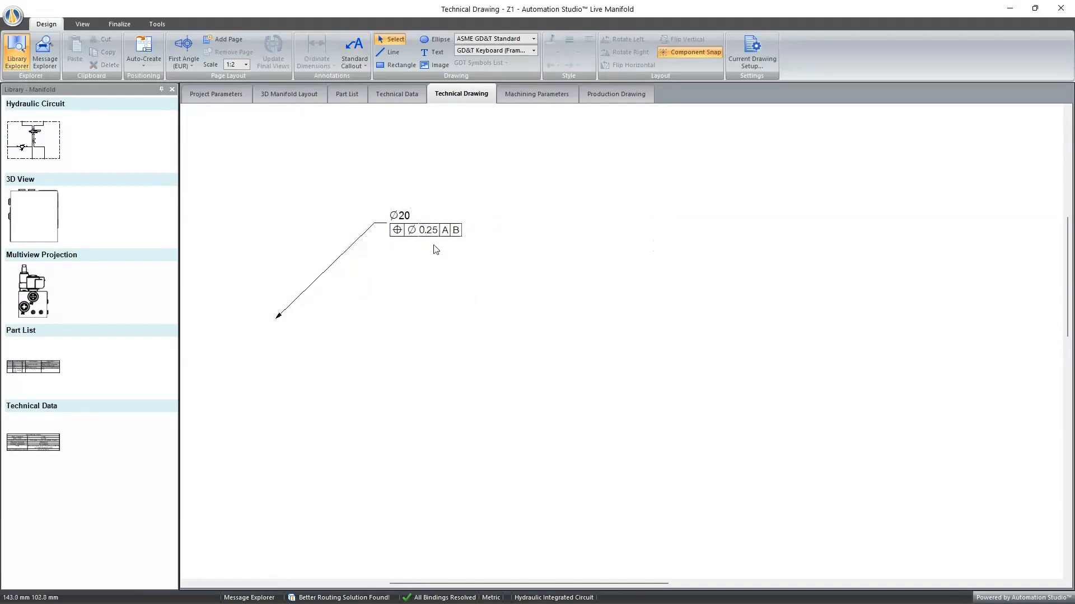
click(428, 230)
click(531, 259)
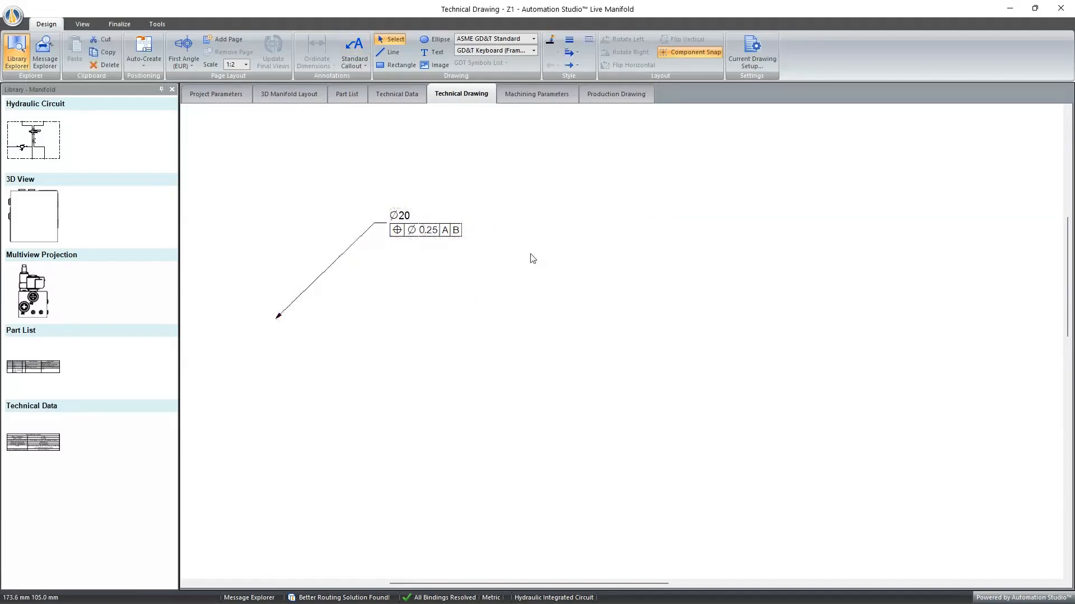
click(441, 226)
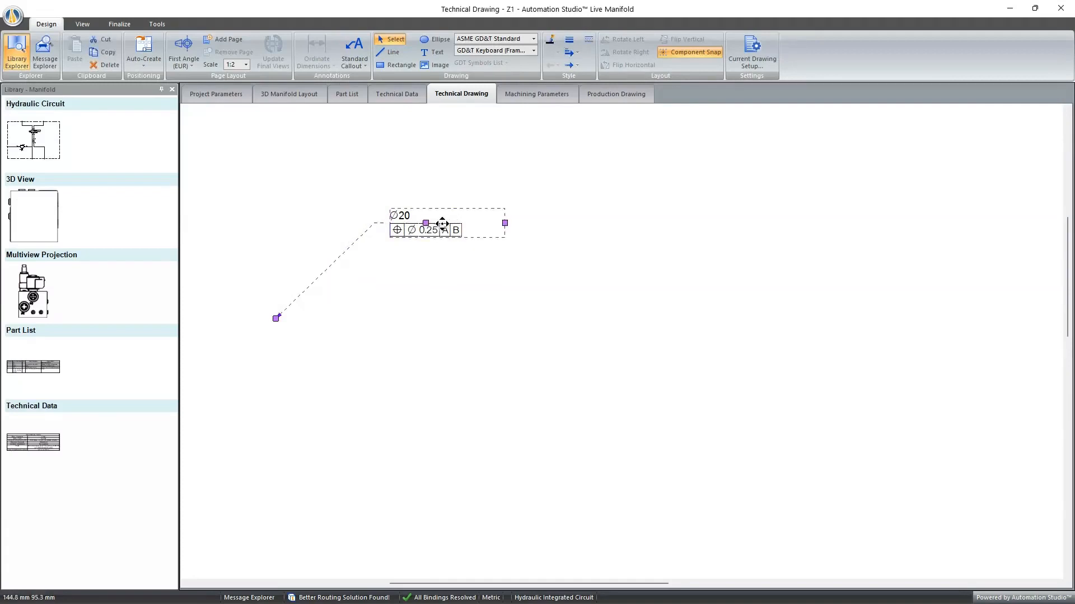
click(468, 300)
click(448, 214)
click(554, 287)
- Draw a diagonal line below the callout with a long filled arrowhead at its end, scaled to 200%
click(392, 53)
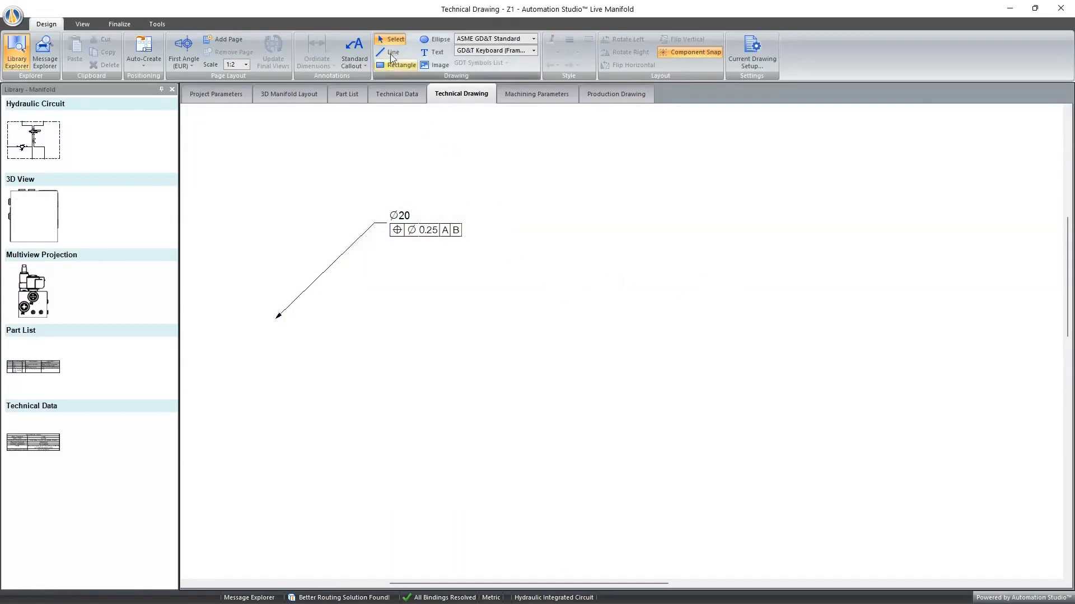
click(512, 282)
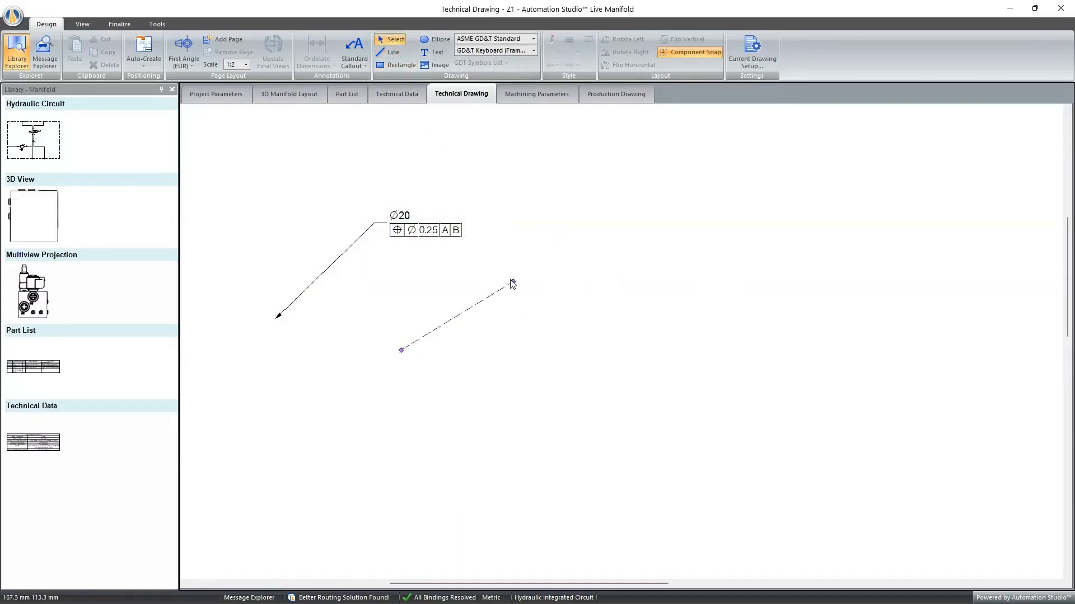
click(576, 54)
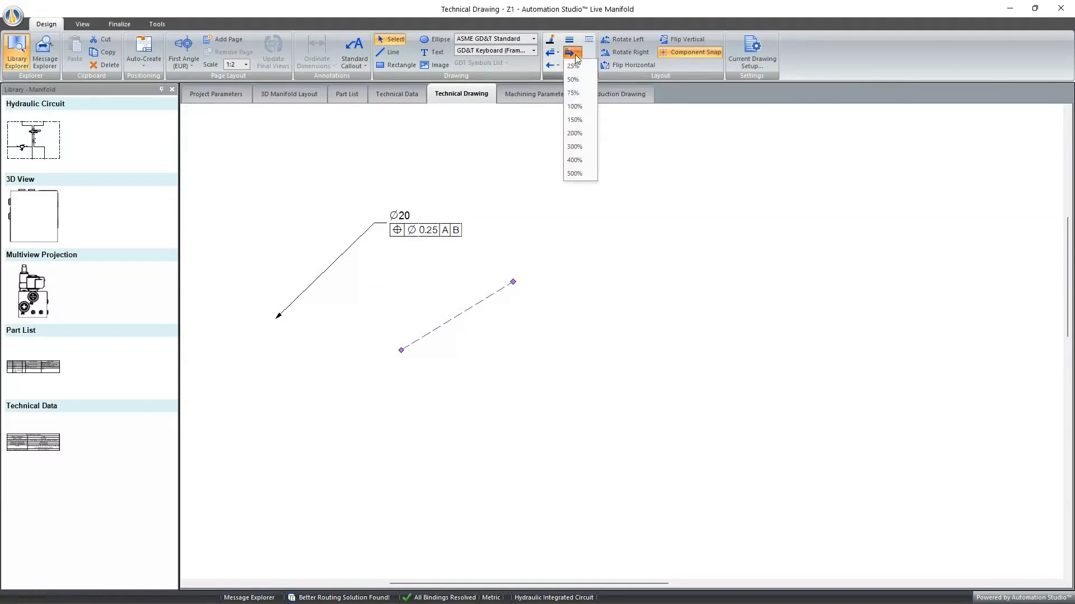
click(576, 66)
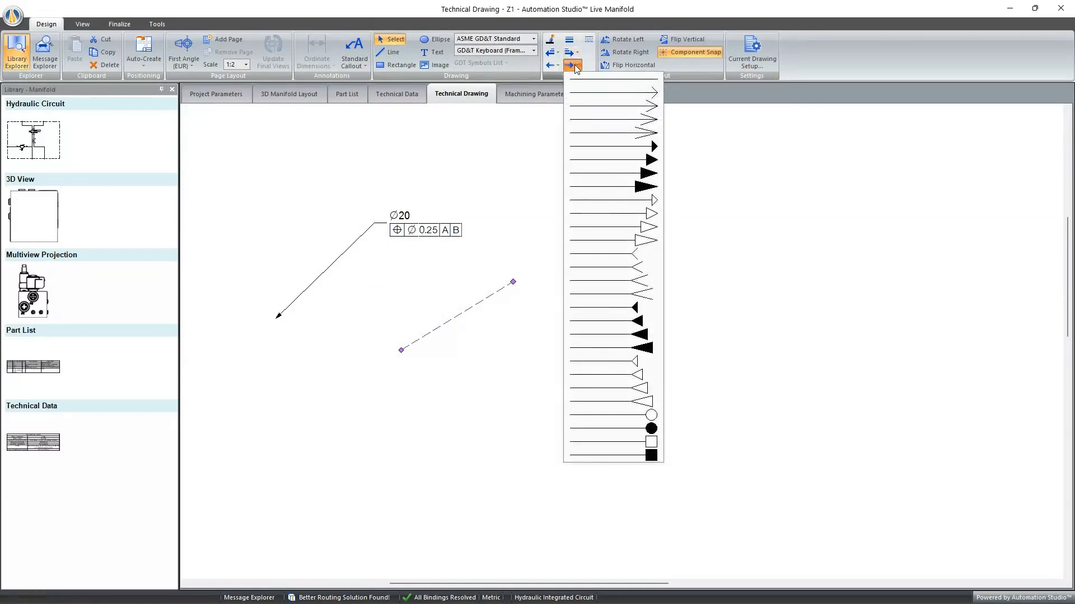
click(633, 188)
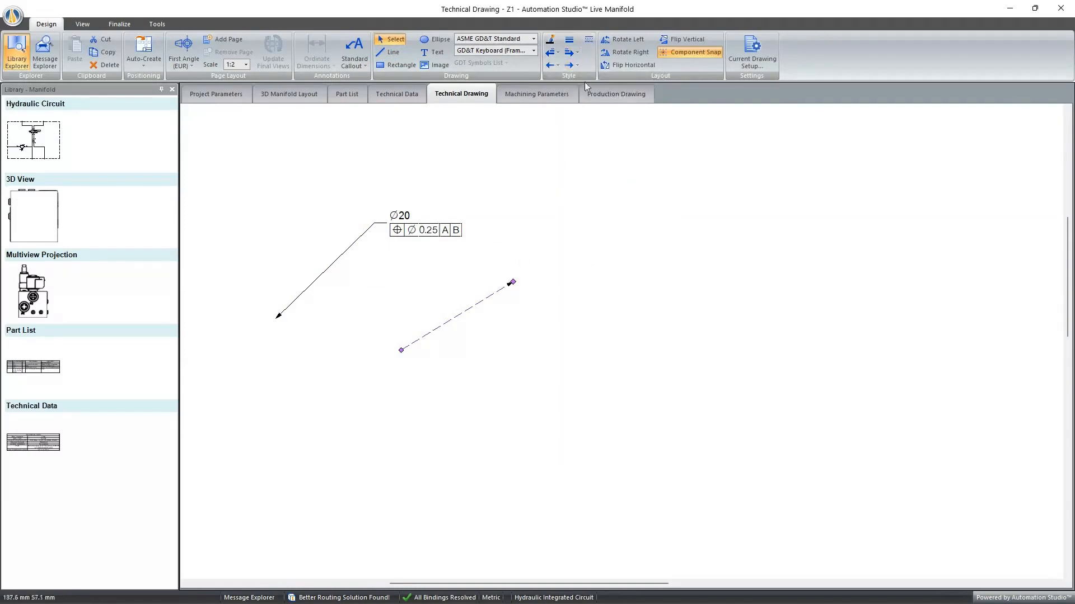
click(576, 52)
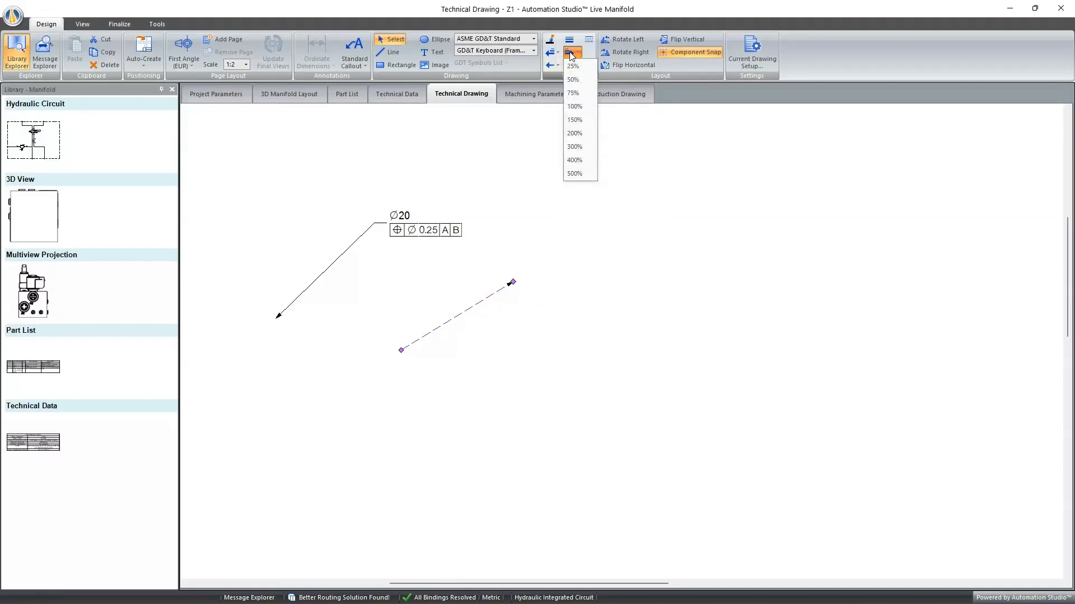
click(578, 135)
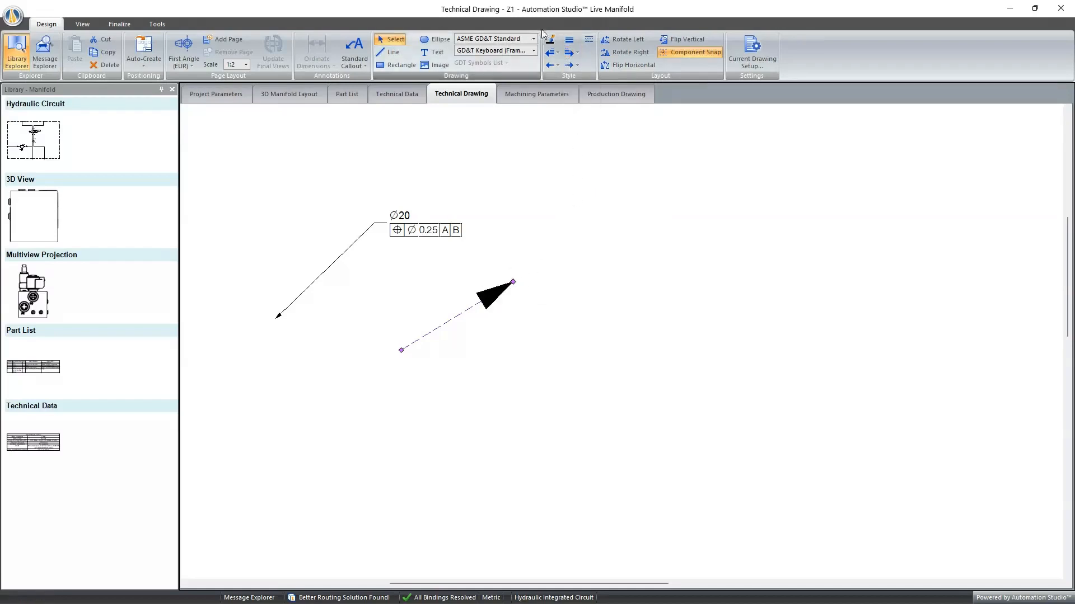
- Give the start of the diagonal line a filled arrowhead and deselect the line
click(552, 65)
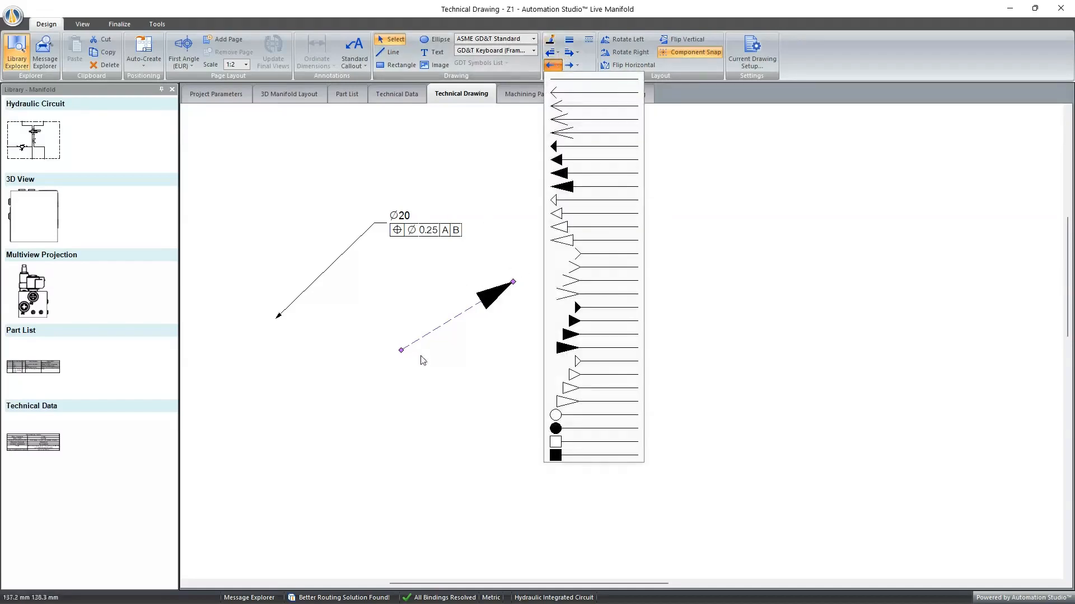
click(584, 176)
click(514, 341)
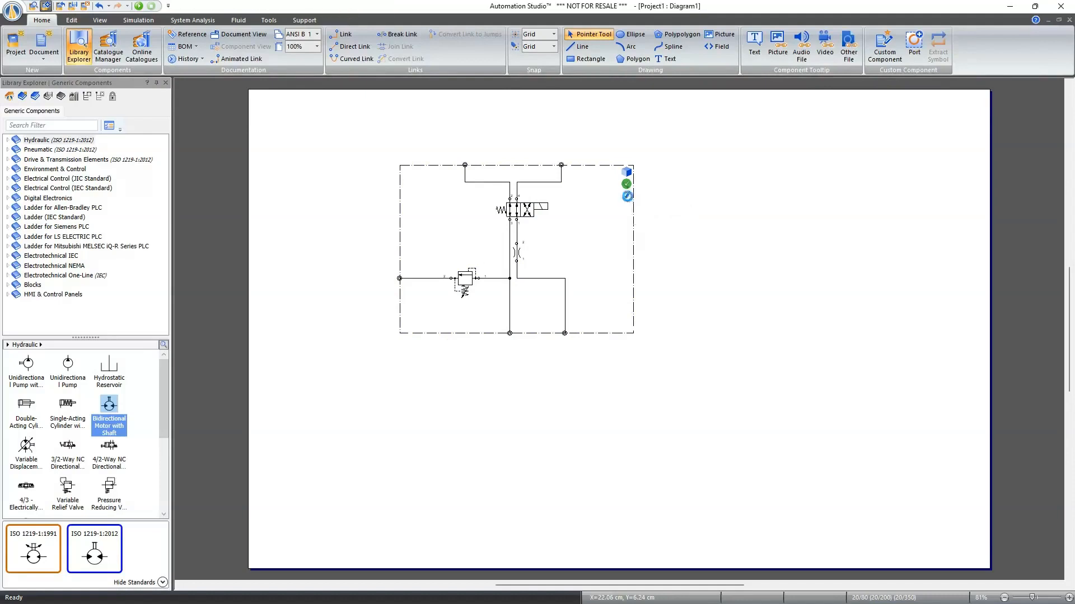
- In Diagram1, open the manifold circuit for editing and delete its relief valve and orifice
click(627, 197)
click(471, 286)
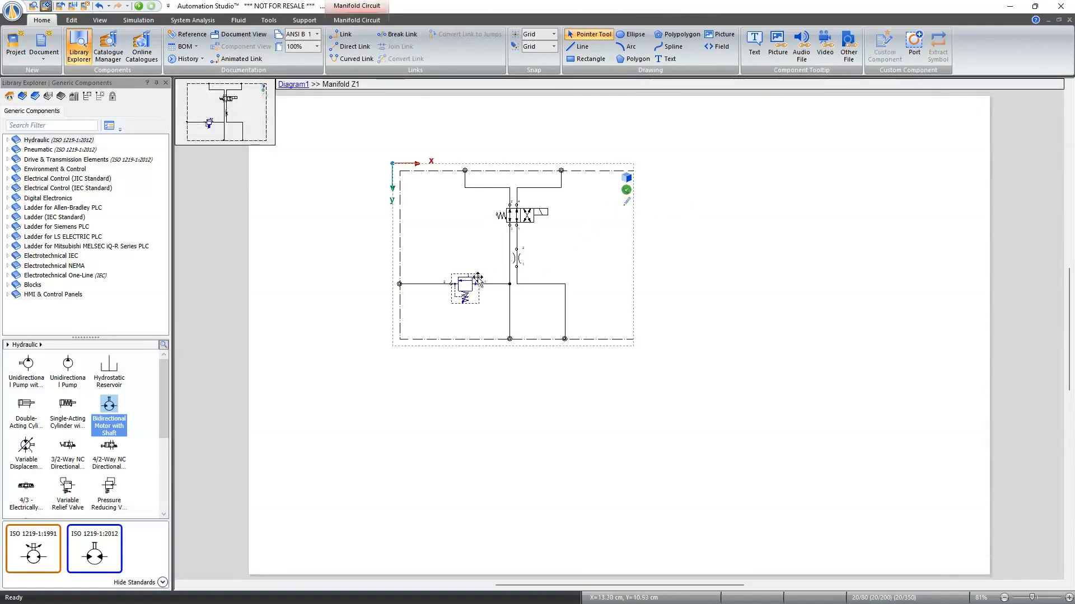
key(Delete)
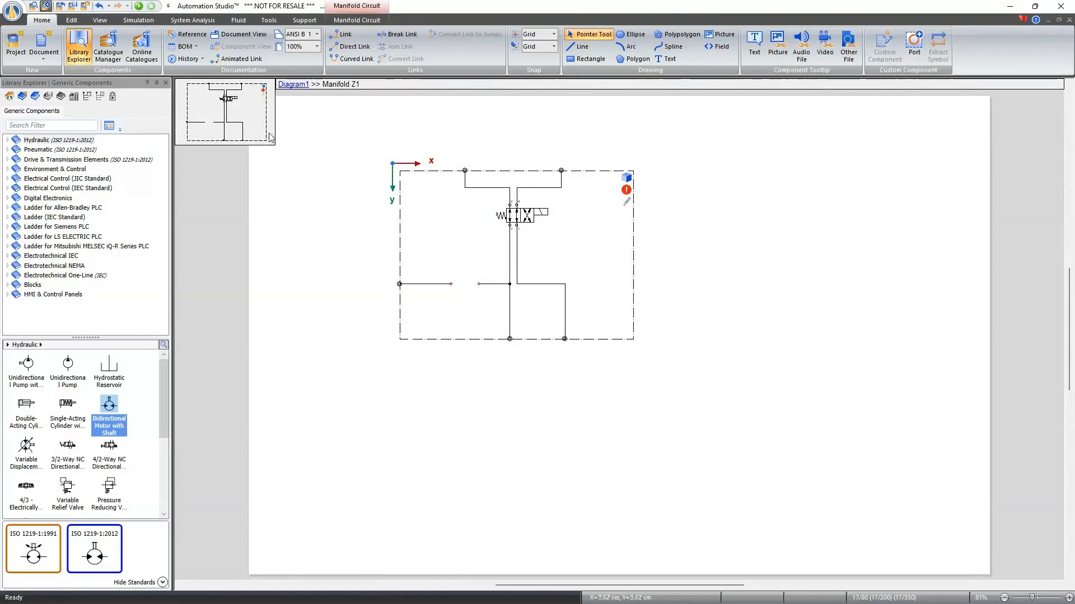
- Open the Online Catalogues portal, maximize its window and load the HydraForce V5.6 catalogue
click(137, 52)
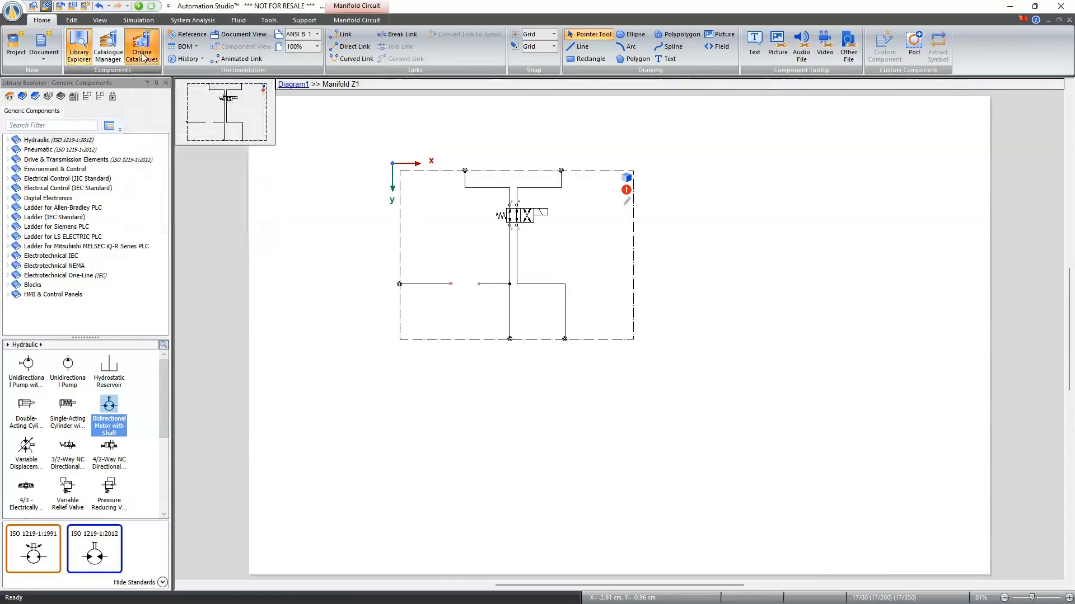
drag(794, 198, 577, 33)
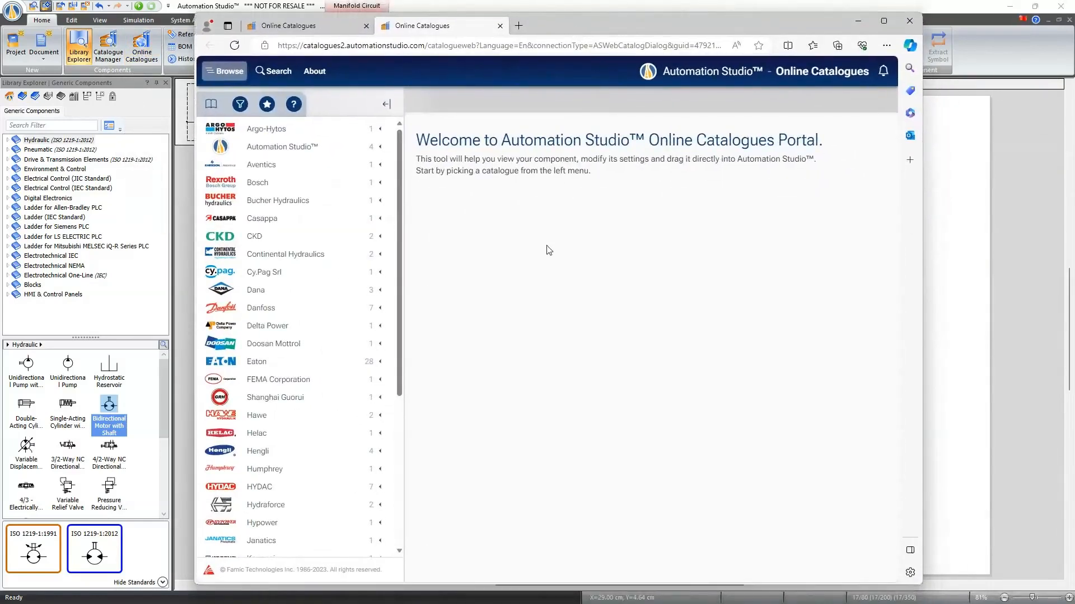
click(884, 21)
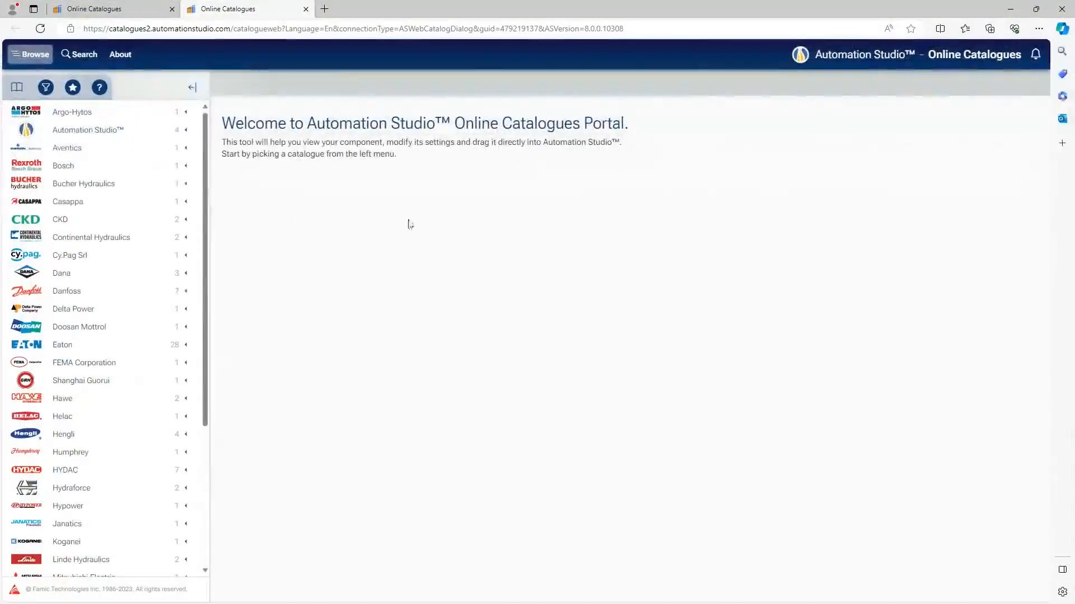
click(97, 490)
click(90, 517)
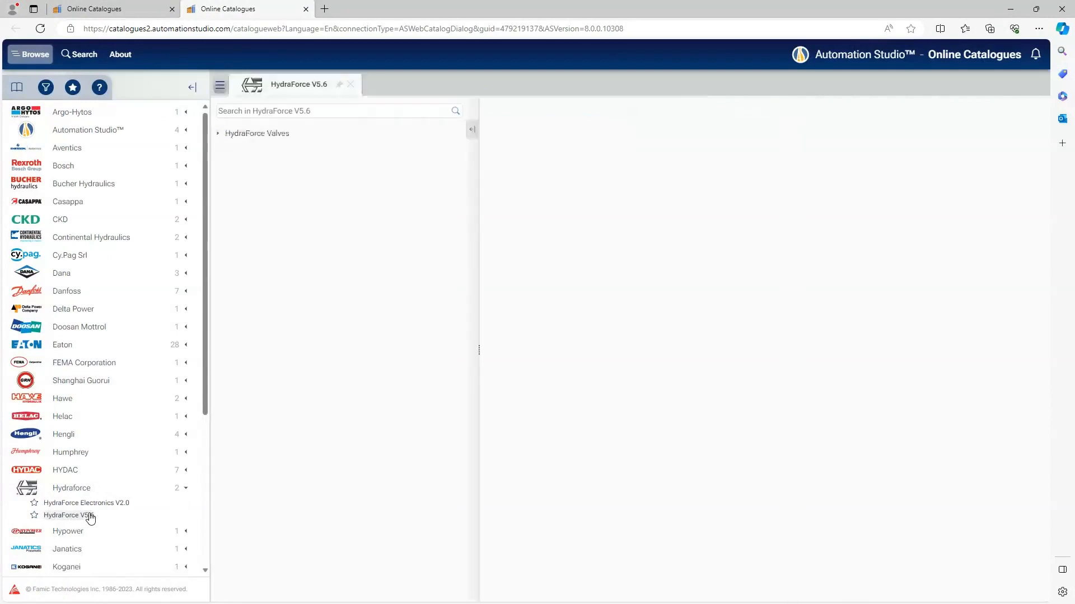
- Open the RV08-20 valve under Pressure Control Valves, Relief Valves, Poppet-Type, (H)RV**-20 / Relief, Direct Acting Poppet
click(220, 134)
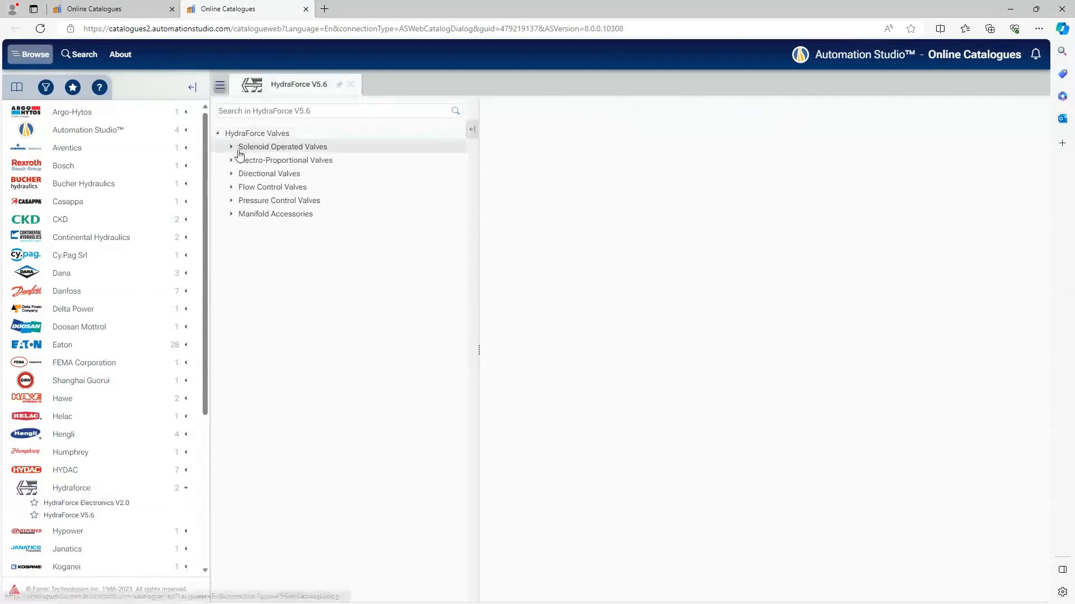
click(234, 202)
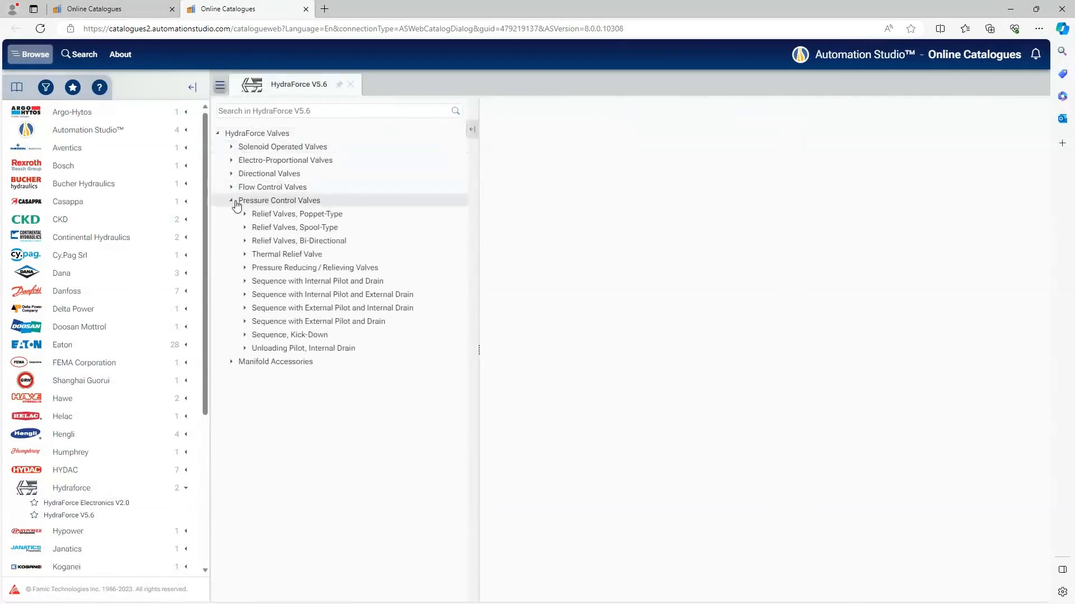
click(246, 215)
click(263, 229)
click(282, 241)
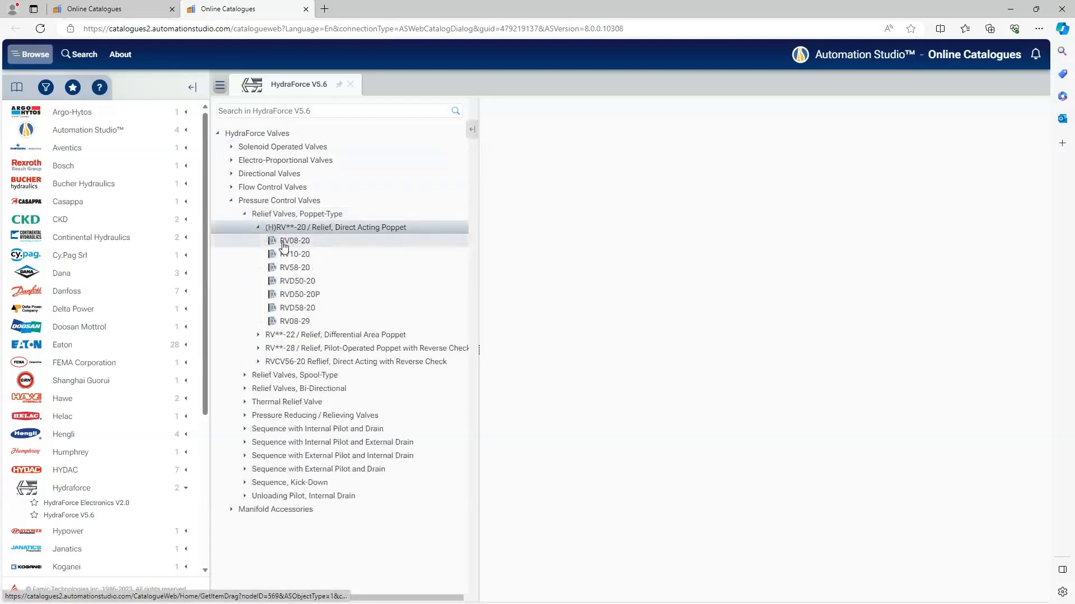
- Review the RV08-20 valve's Porting, Seals, Spring Range and Pressure Setting options and highlight its part number
scroll(872, 340, down, 3)
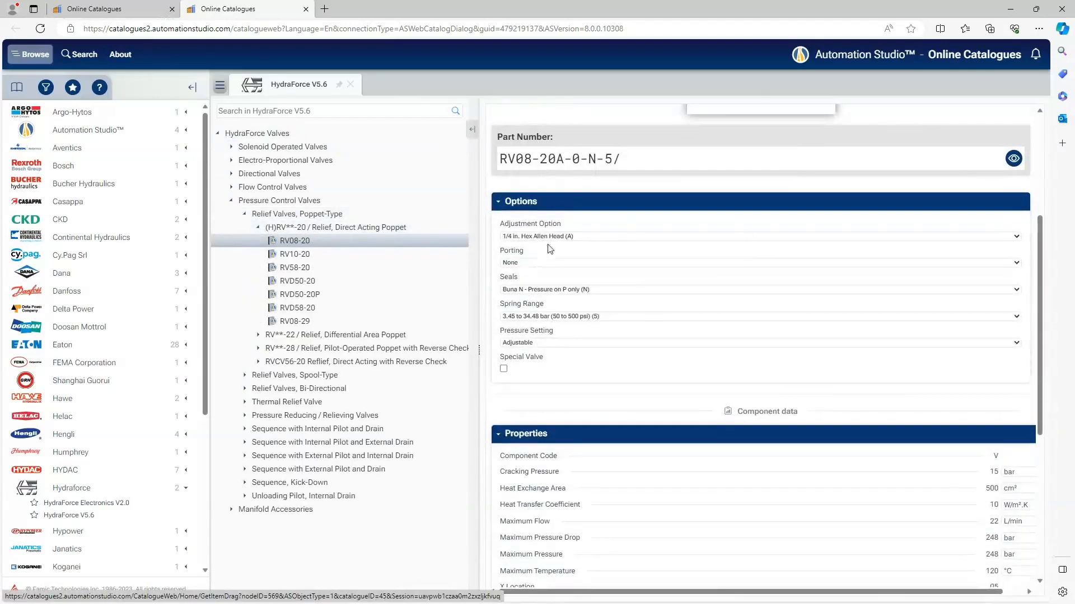
click(532, 262)
click(532, 262)
click(551, 291)
click(551, 291)
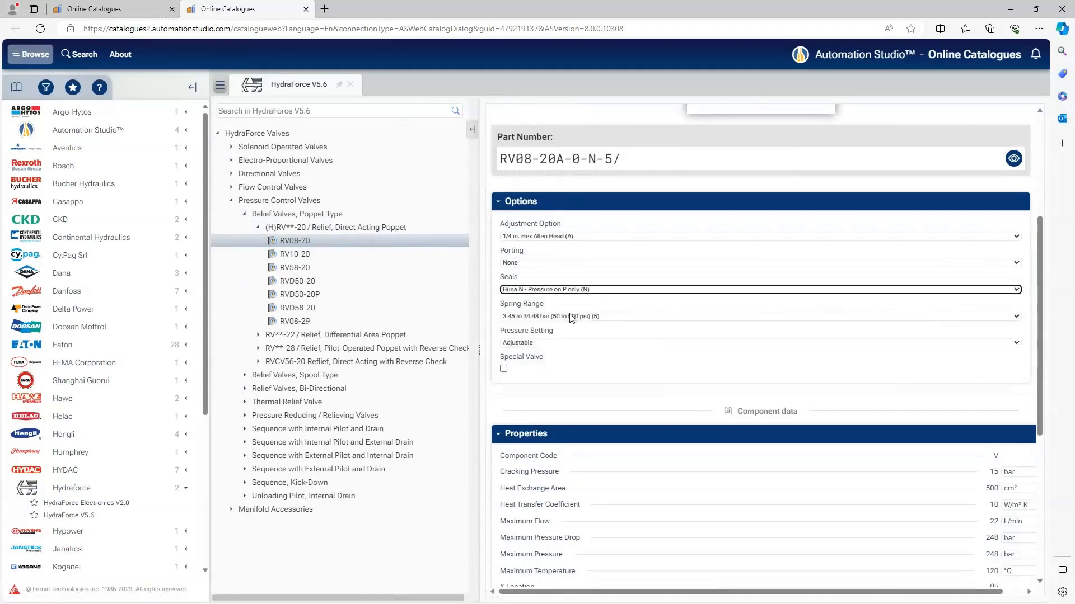
click(571, 316)
click(571, 317)
click(560, 342)
click(560, 343)
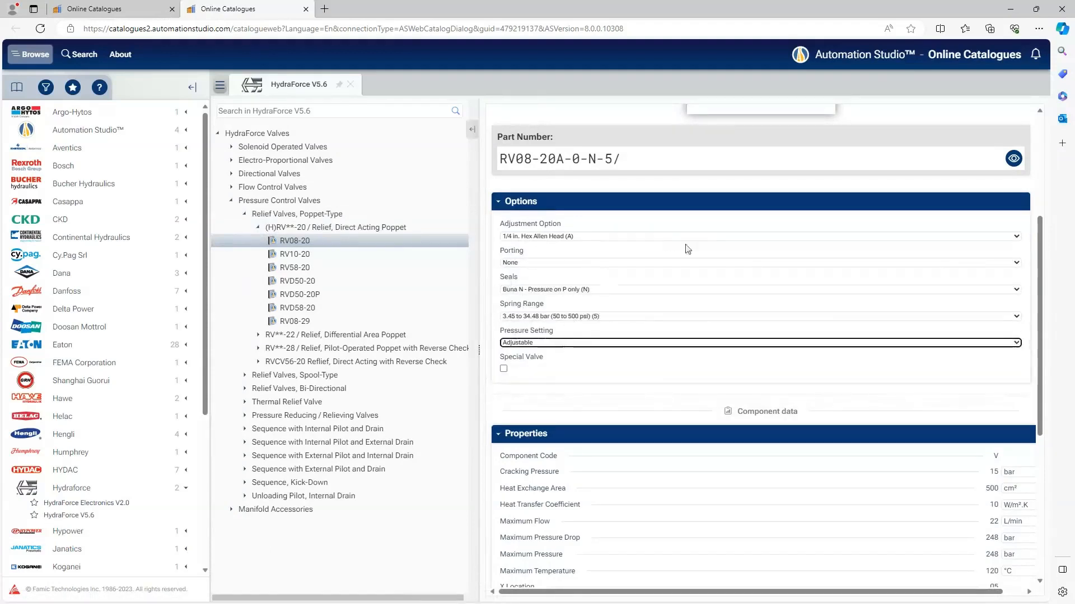
scroll(687, 249, up, 3)
drag(621, 307, 505, 310)
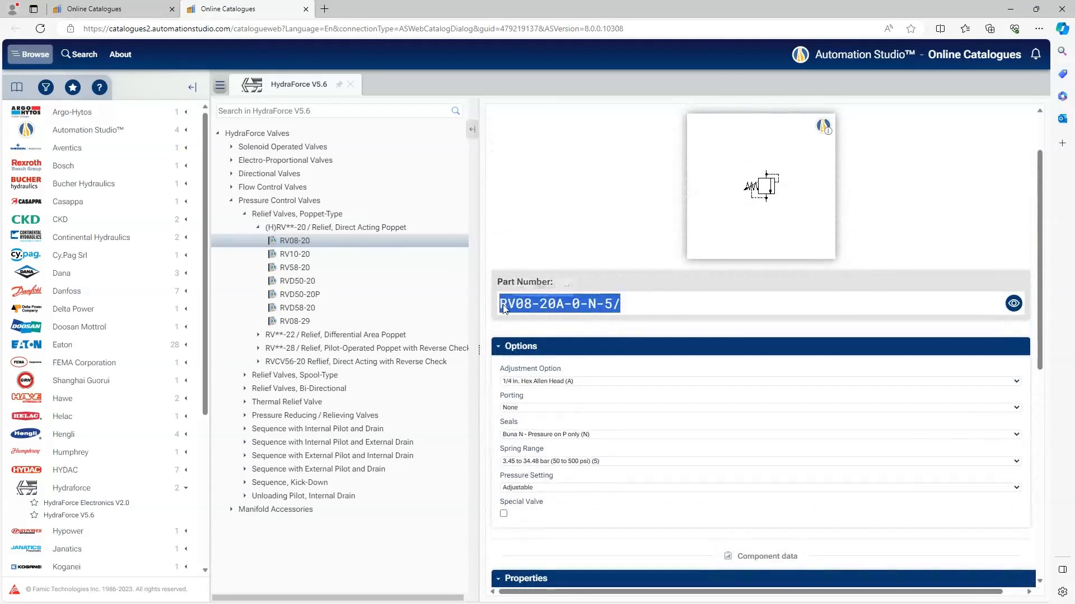
- Shrink the catalogue window, place the RV08-20 relief valve symbol outside the manifold boundary, and minimize the catalogue
click(683, 286)
drag(662, 6, 645, 230)
drag(862, 424, 719, 153)
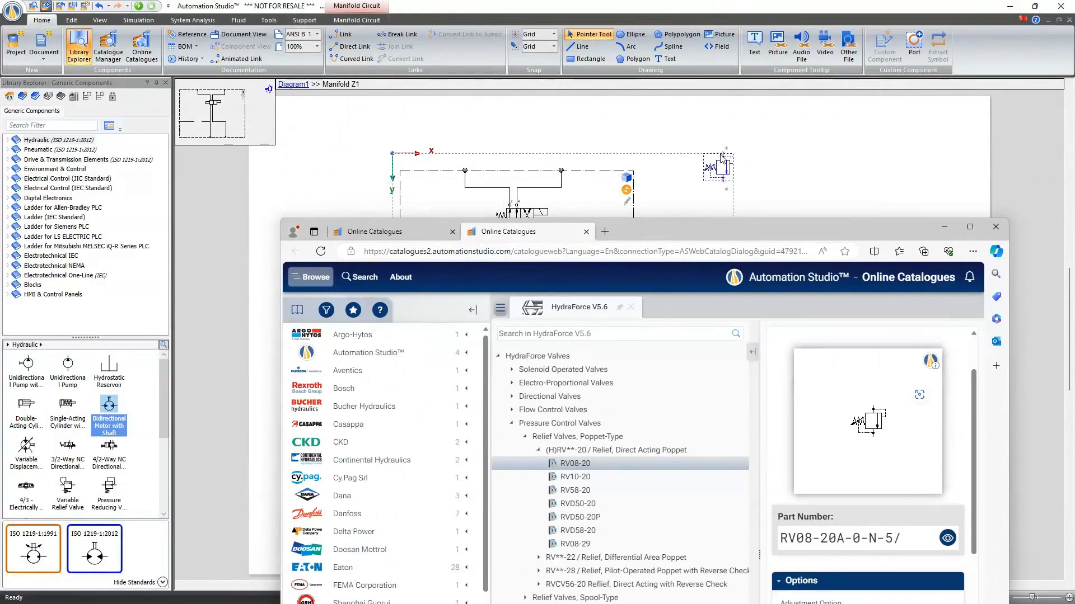
click(945, 228)
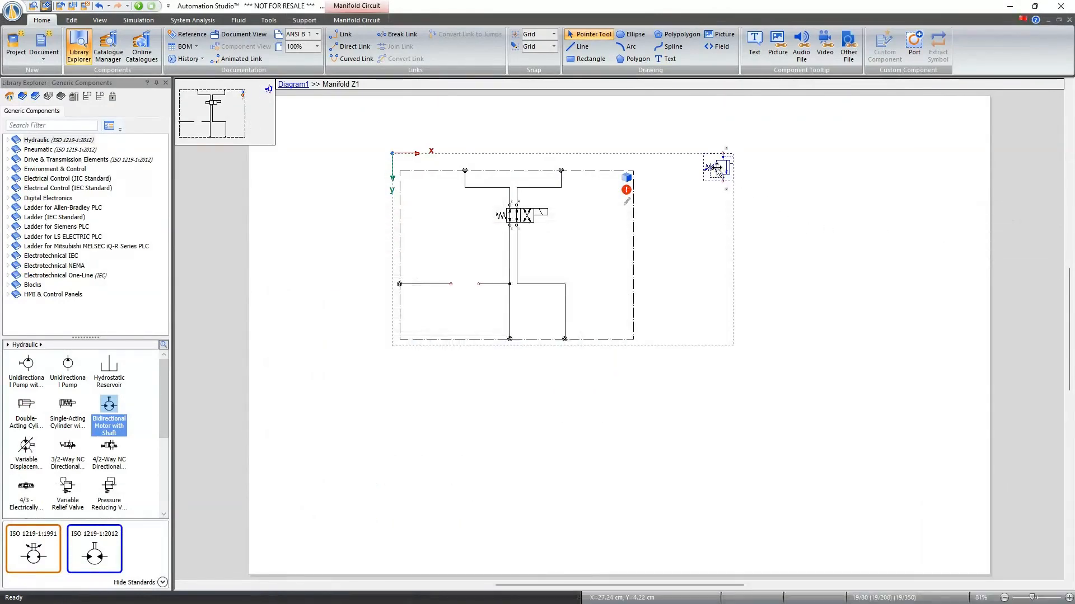
- Move the RV08-20 valve inside the manifold boundary, rotate it to lie horizontally and connect it between the two open line ends
drag(723, 167, 463, 232)
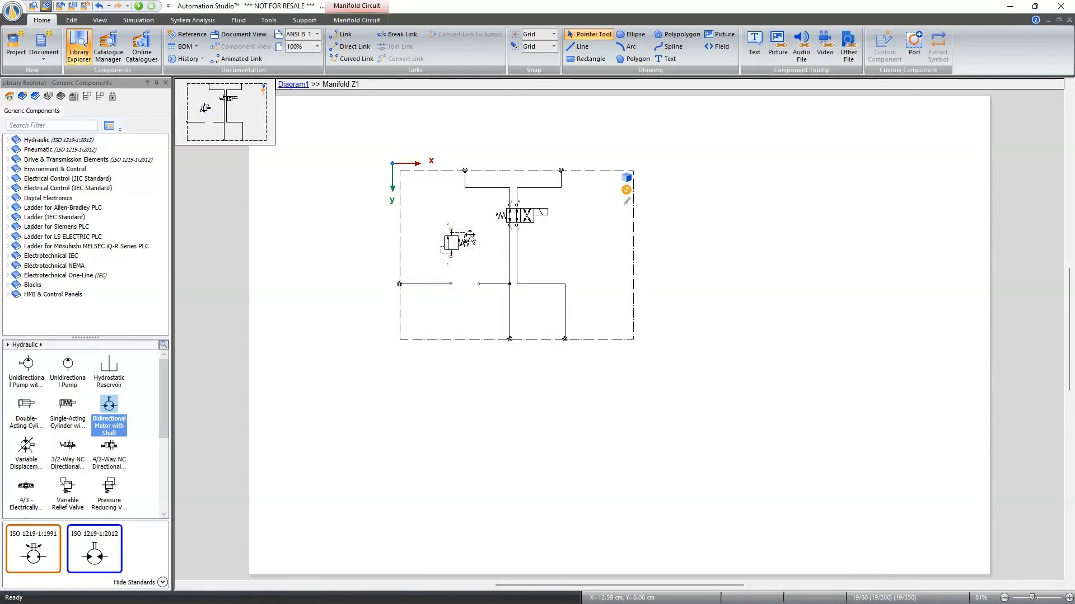
key(ctrl+r)
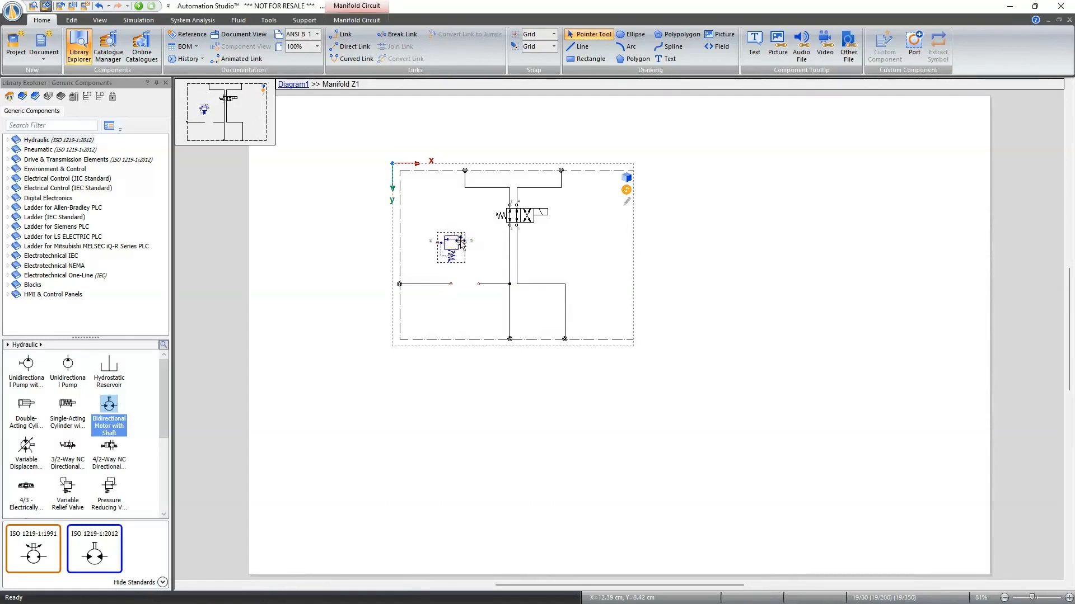
drag(461, 245, 469, 286)
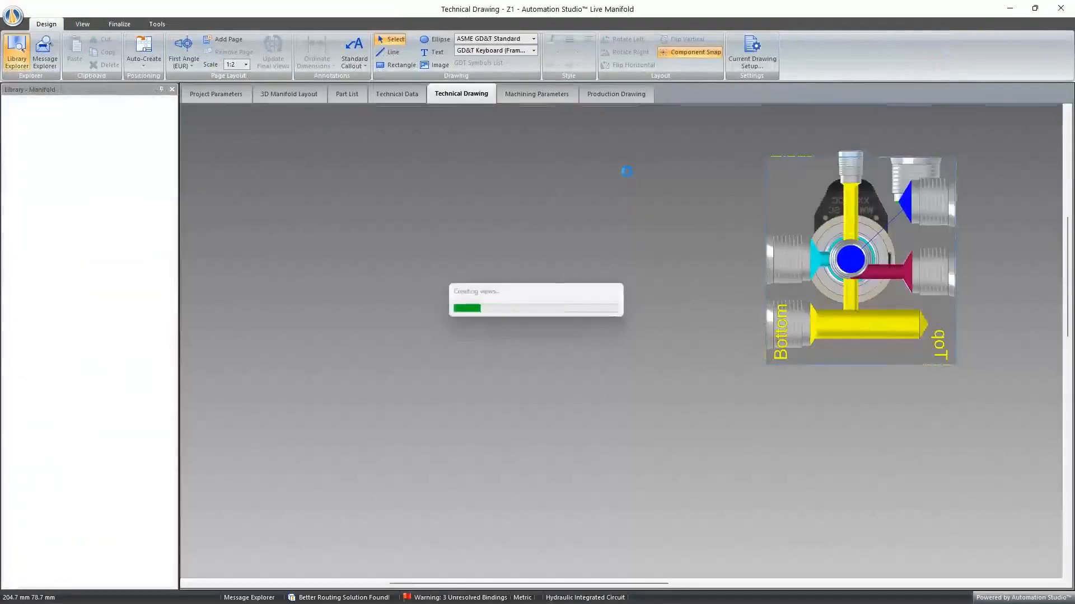
- Auto-create the block in the 3D manifold layout, accept the block size adjustment and apply the current best routing solution
middle_drag(618, 164, 620, 271)
scroll(564, 204, down, 4)
middle_drag(573, 197, 580, 162)
click(193, 45)
click(194, 44)
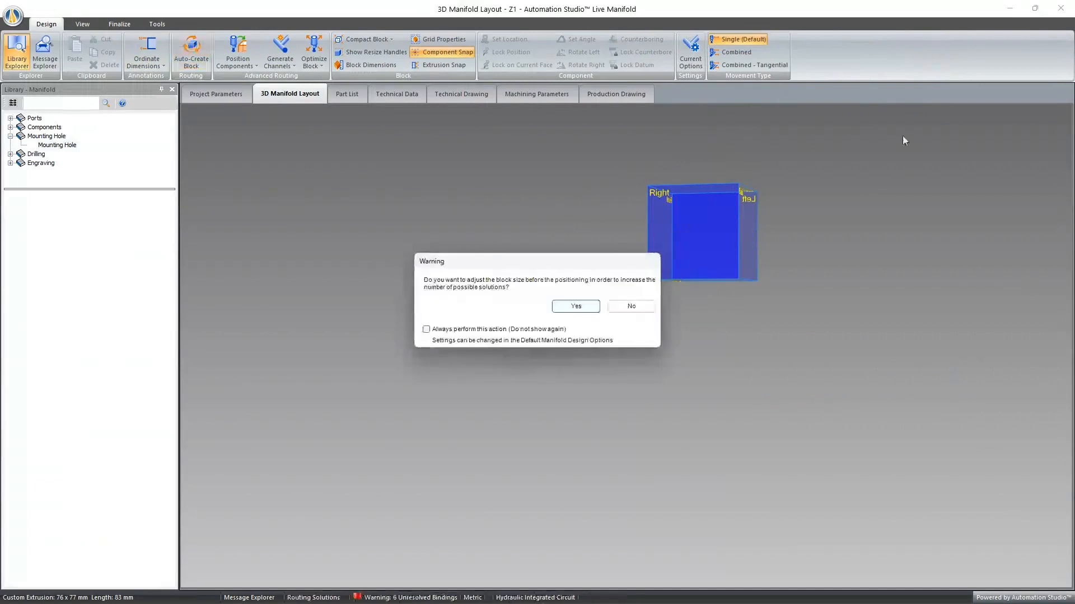
click(576, 306)
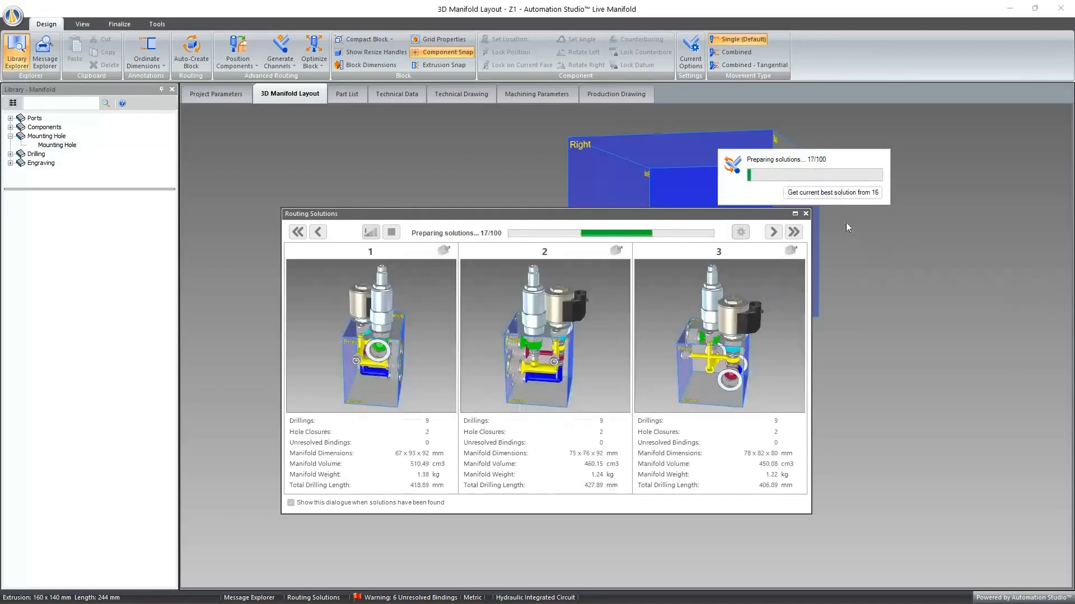
click(841, 192)
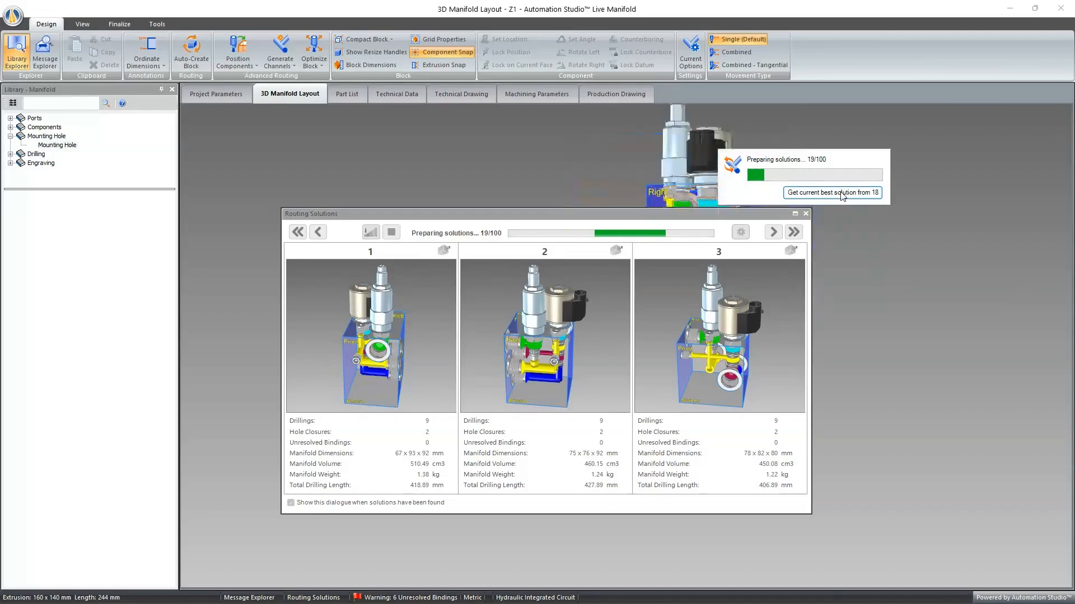
click(806, 213)
- Select the relief valve cartridge in the routed block and examine the layout from the side
middle_drag(809, 218, 955, 236)
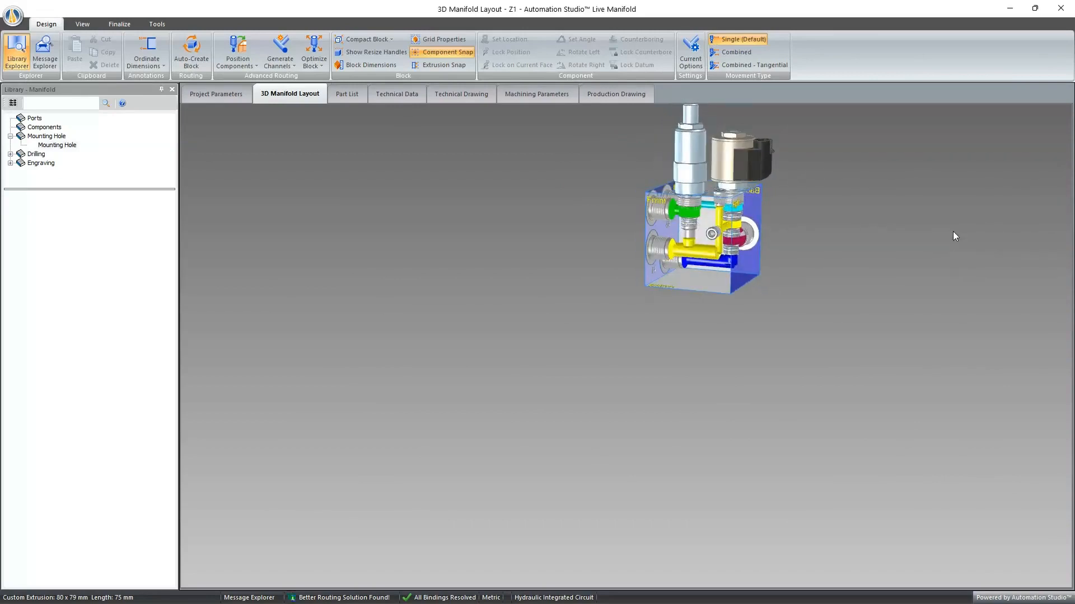
click(694, 152)
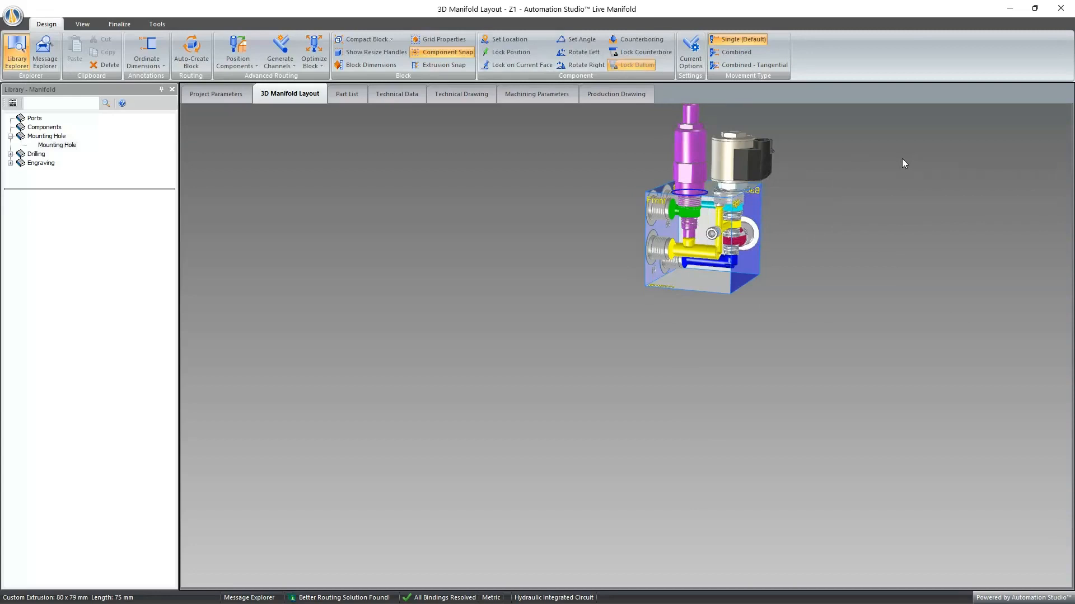
double_click(703, 282)
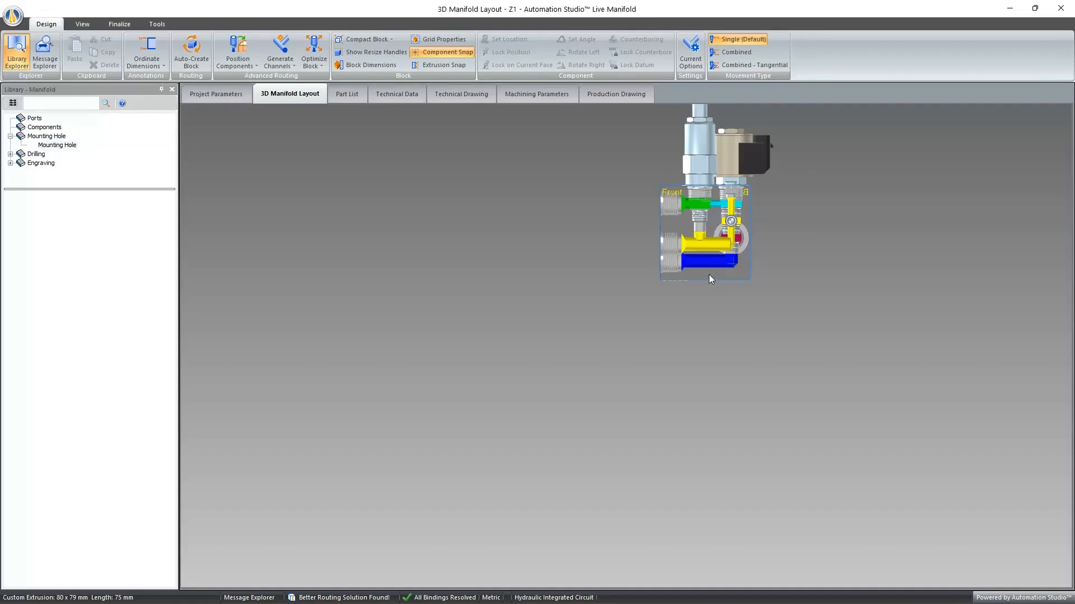
scroll(768, 237, down, 6)
scroll(766, 207, up, 5)
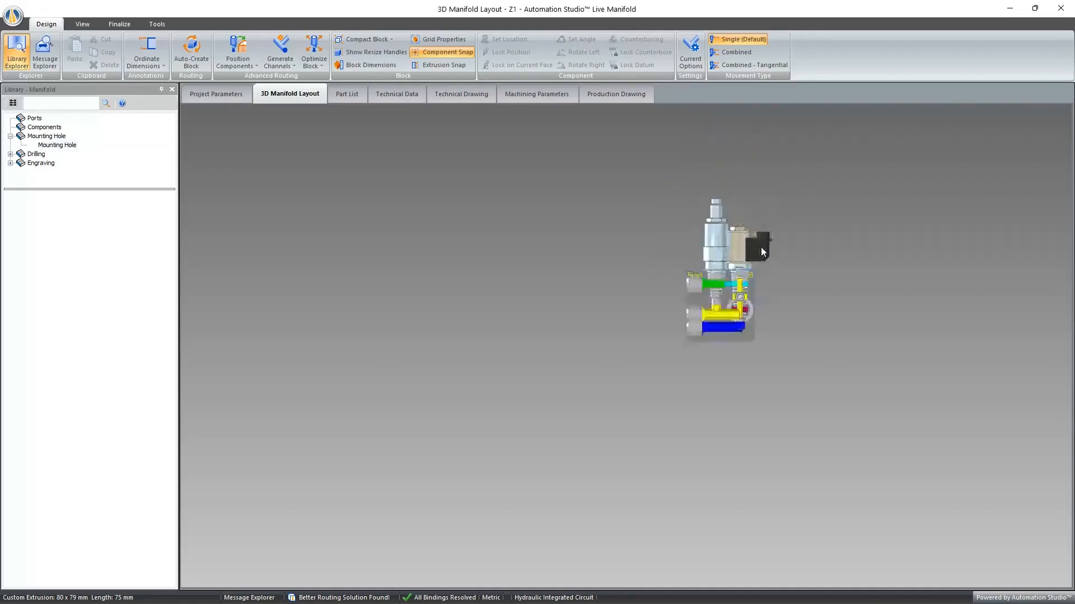
scroll(757, 290, up, 3)
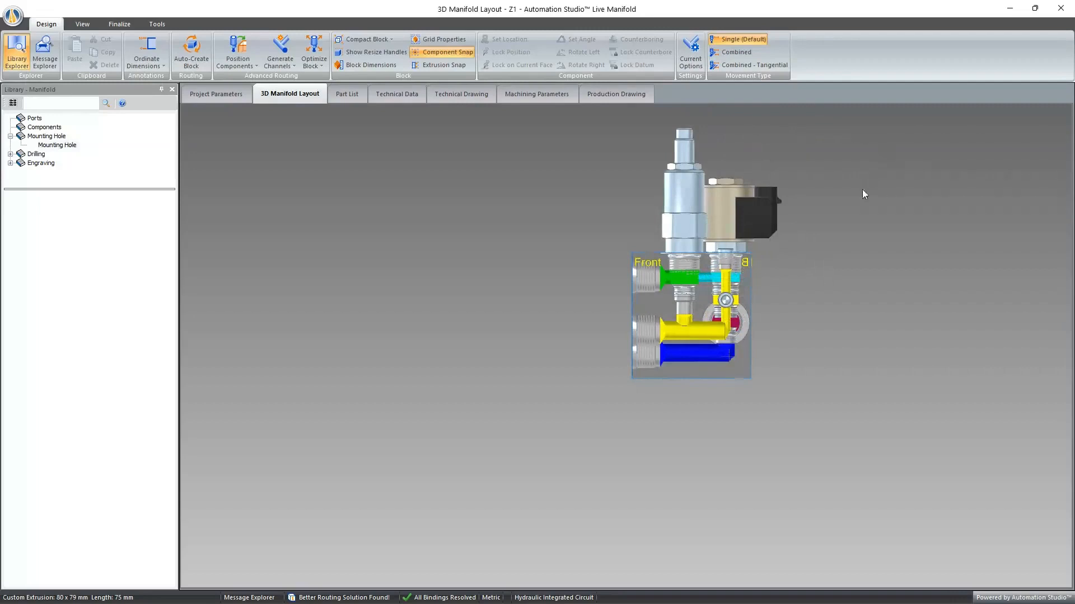
scroll(862, 189, down, 4)
scroll(868, 134, up, 4)
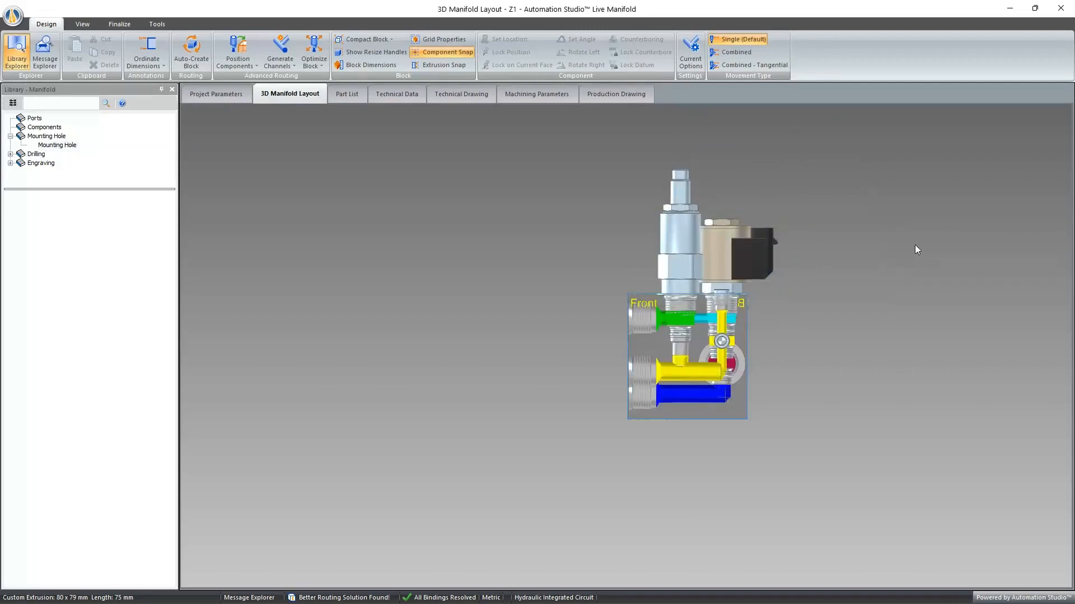
mouse_move(916, 249)
middle_down()
mouse_move(830, 261)
mouse_move(910, 265)
mouse_move(906, 251)
middle_up()
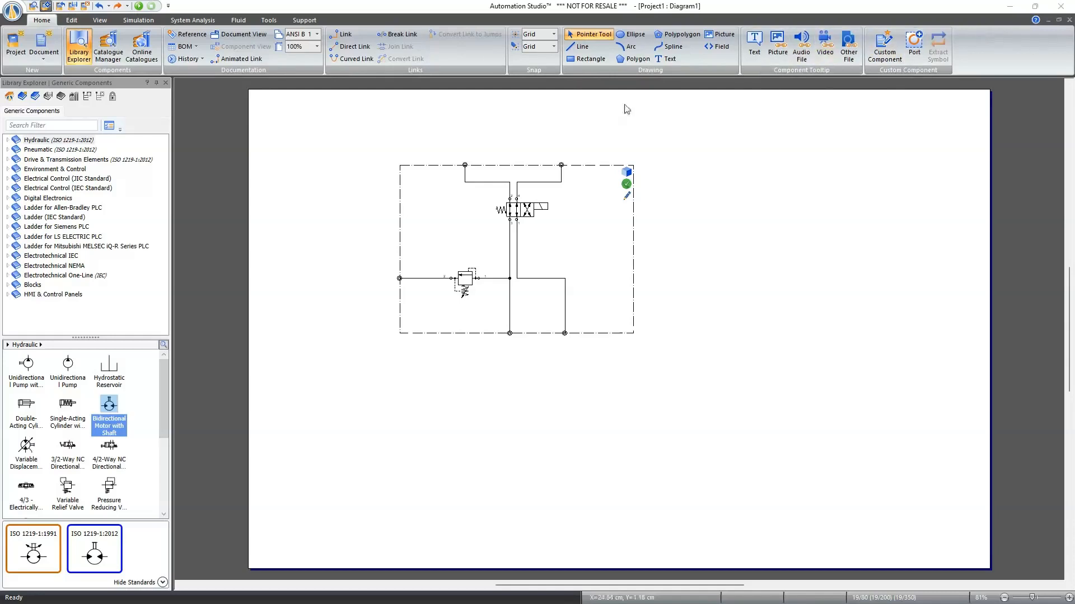
- Place a 2-Way component from the manifold catalogue's Generic Components inside the Diagram1 manifold boundary and close the Catalogue Manager
click(238, 20)
click(246, 40)
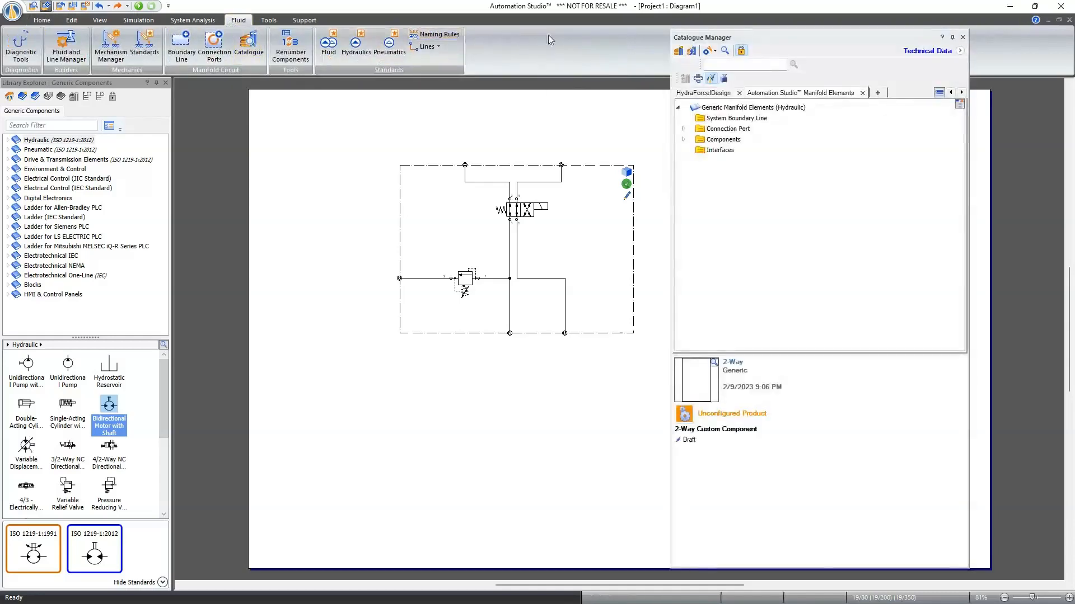
click(683, 139)
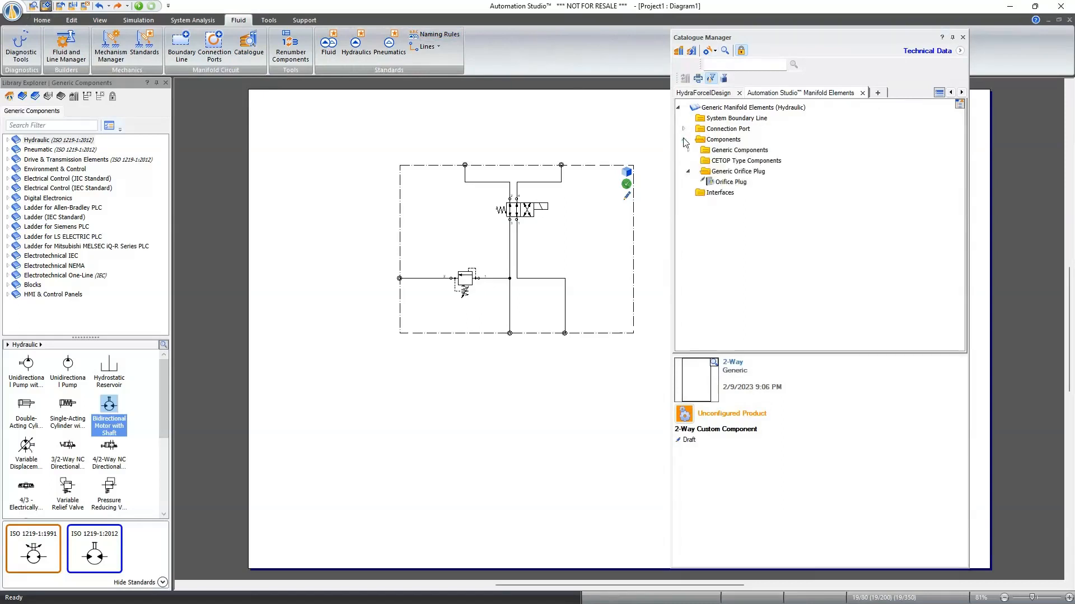
click(688, 150)
click(722, 173)
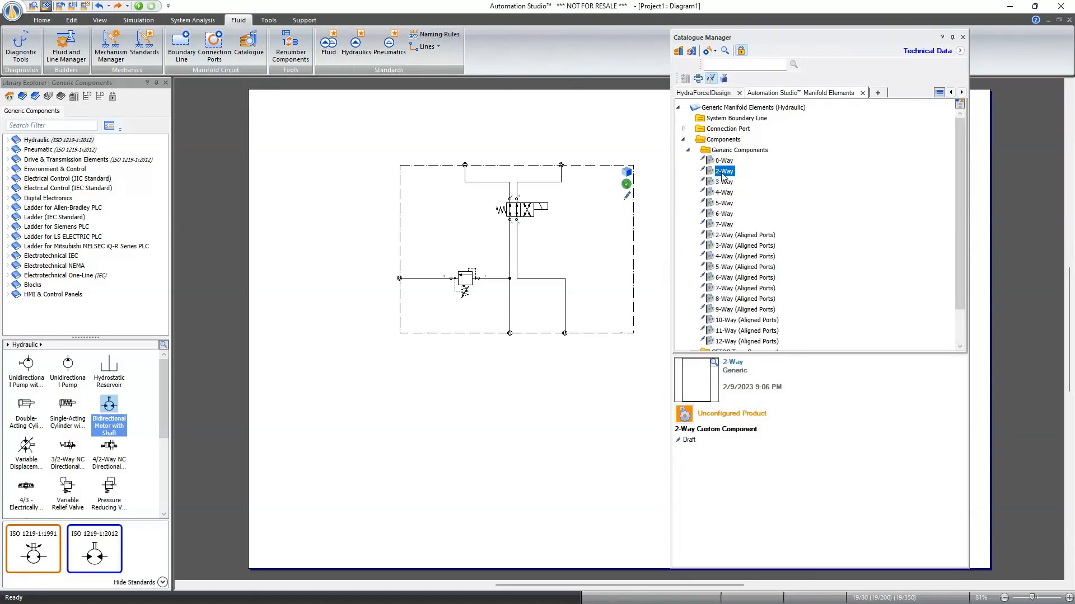
drag(722, 175, 440, 224)
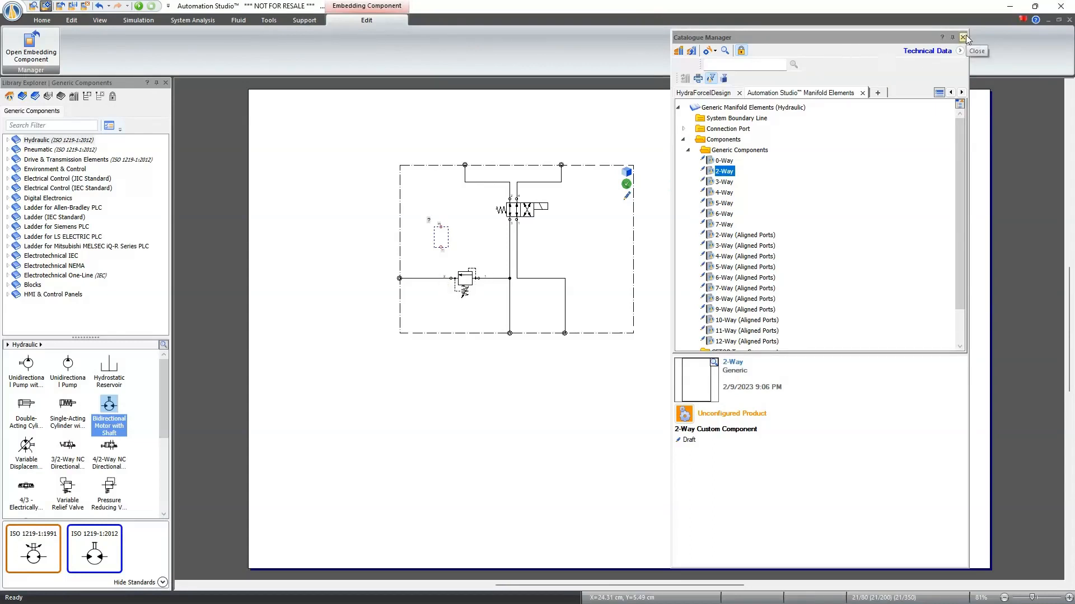
click(963, 38)
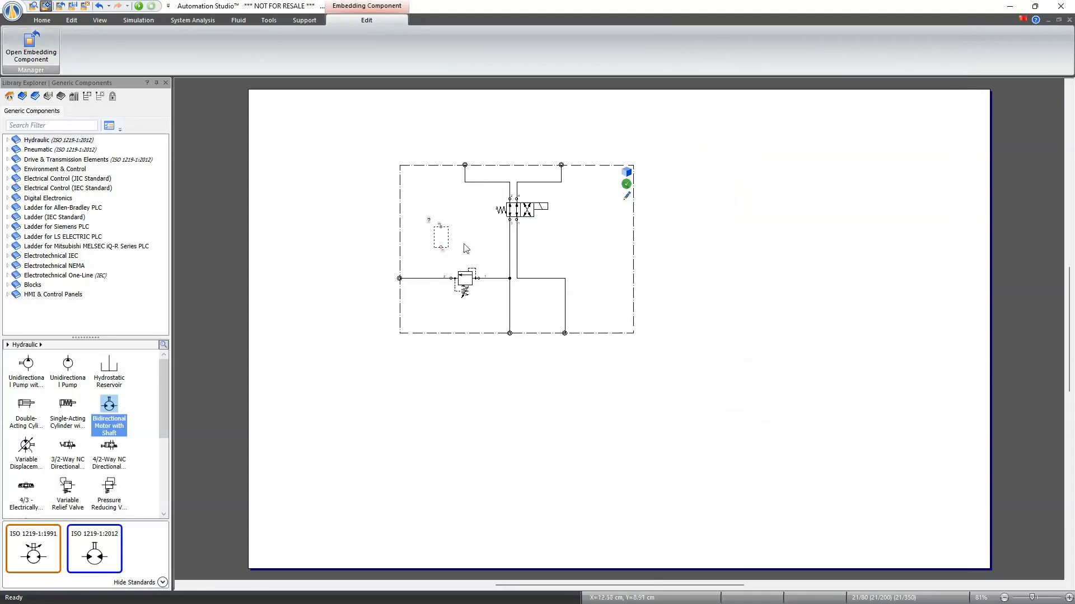
- Rotate the 2-Way component so its ports lie horizontally with port 2 on the left, and position it directly above the relief valve
ctrl+scroll(433, 257, up, 5)
ctrl+scroll(470, 193, down, 2)
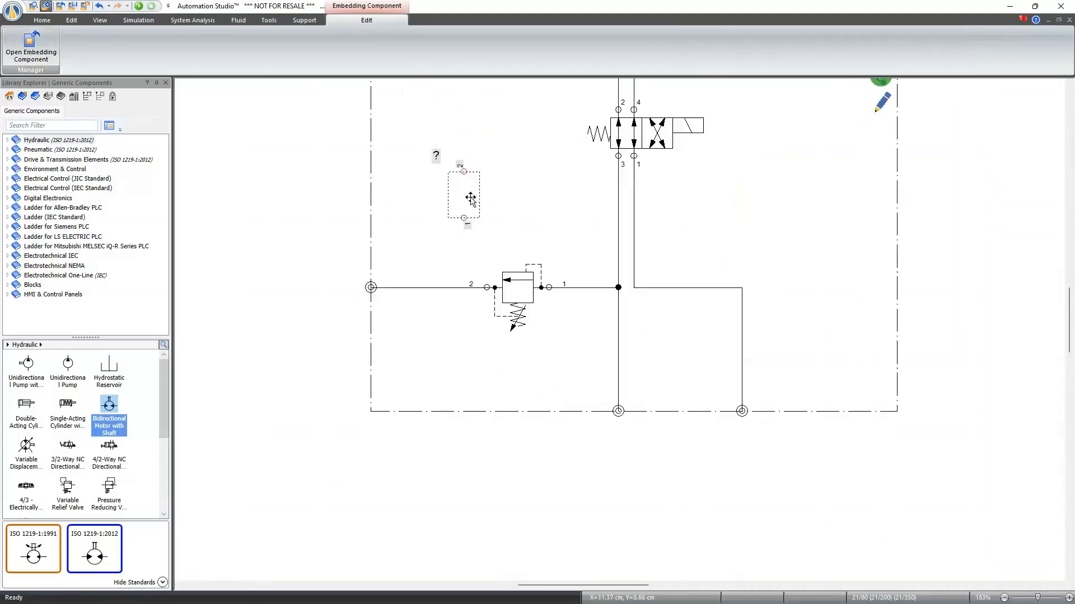
key(ctrl+r)
key(ctrl+r)
key(ctrl+r)
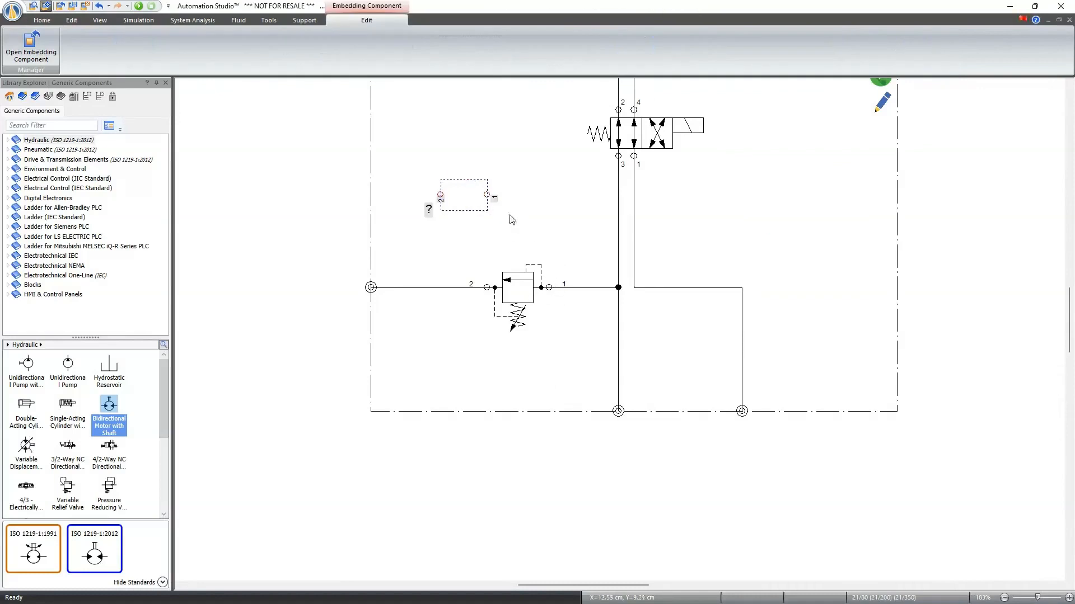
drag(478, 214, 540, 245)
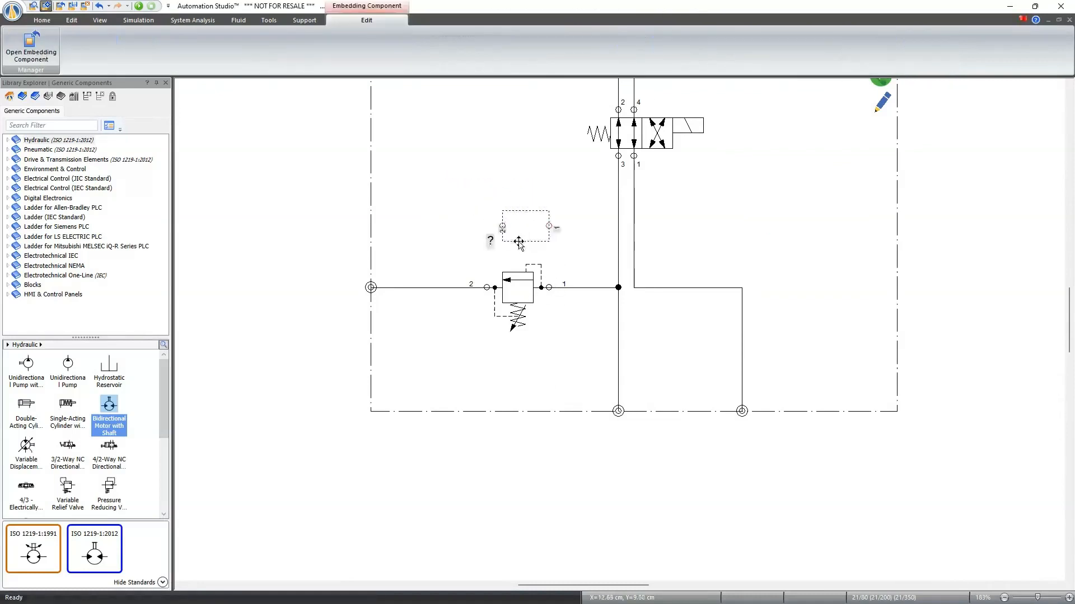
- Open the 2-Way custom component's properties and review its part number and cavity information
double_click(521, 214)
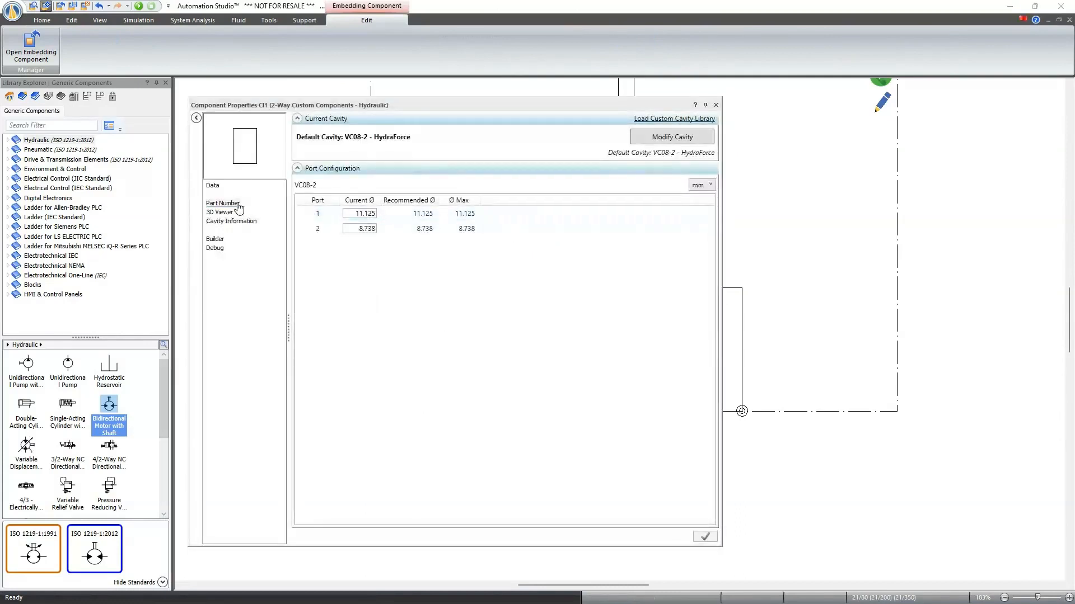
click(223, 203)
click(234, 222)
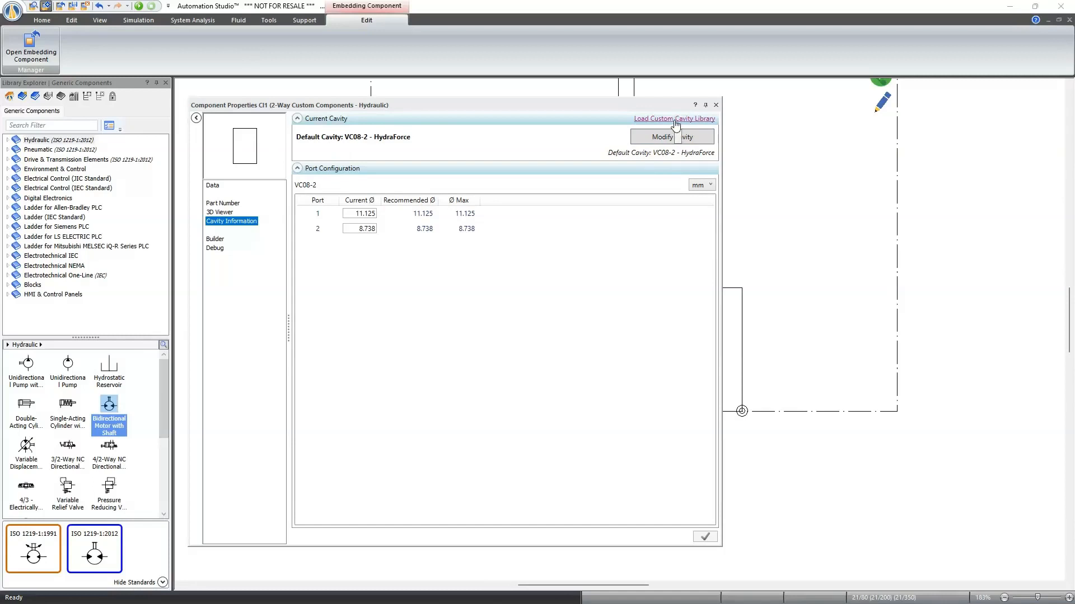
- Set the 2-Way component's special part number to RVCustom, apply it and close the properties
click(223, 203)
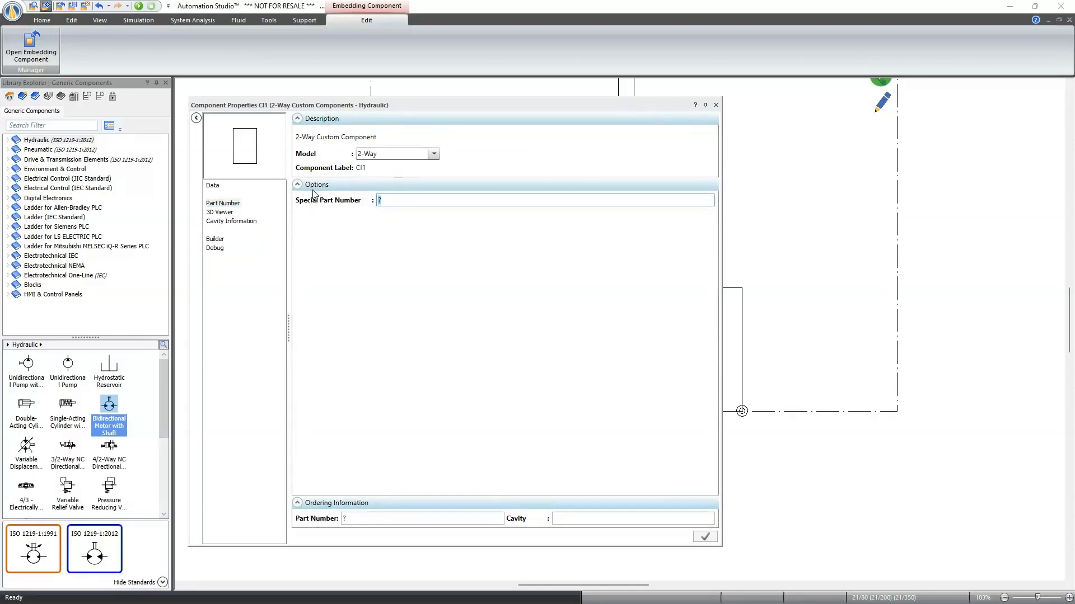
text(RVCustom)
click(517, 369)
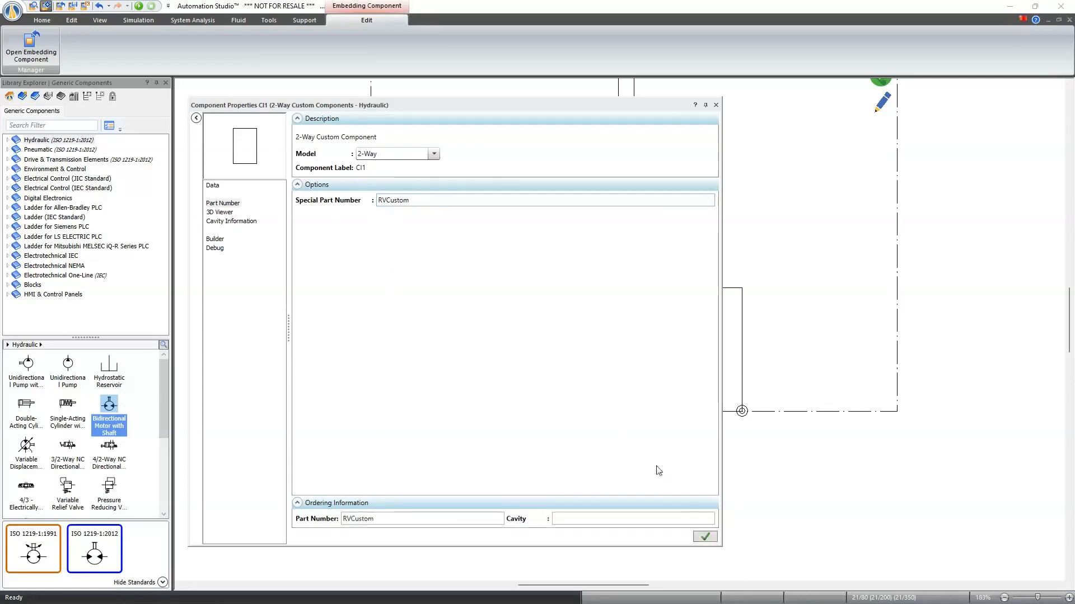
click(704, 536)
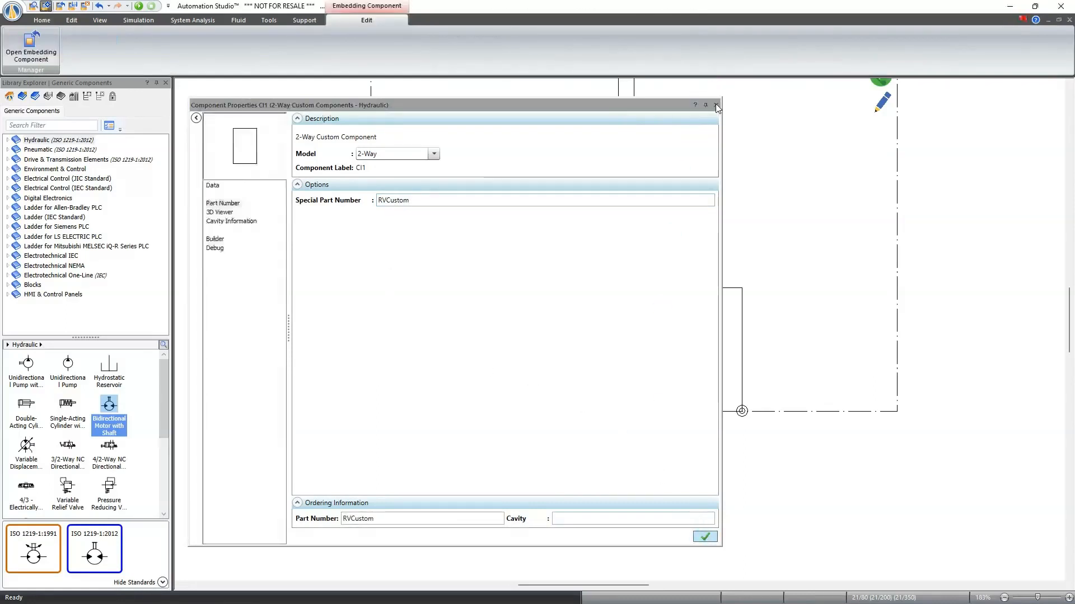
click(437, 173)
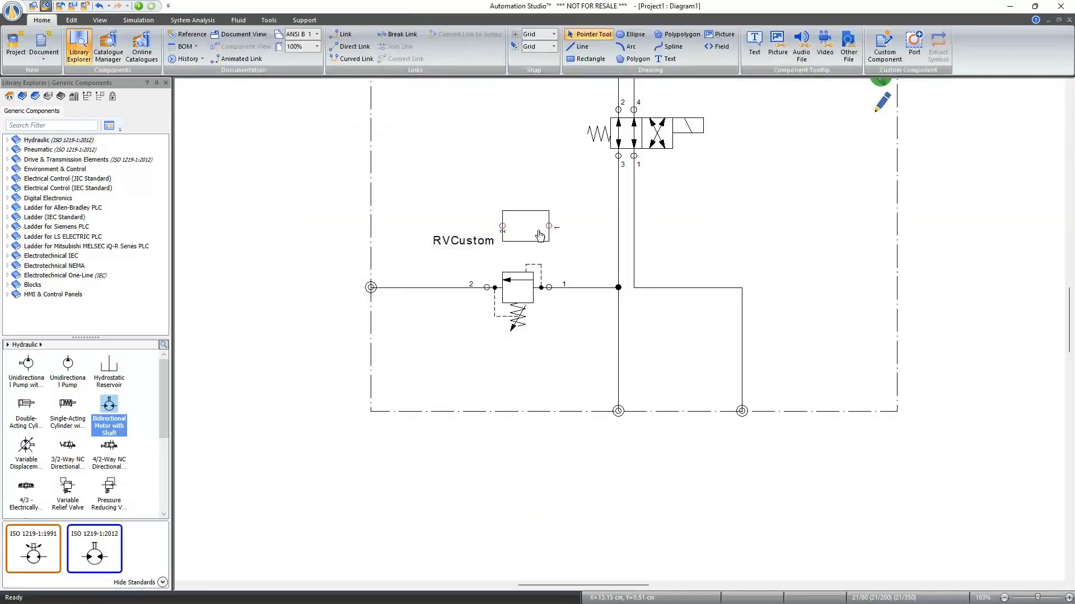
- Remove the RVCustom component from the diagram, open the manifold circuit for editing and place the component there above the relief valve
click(515, 224)
key(Delete)
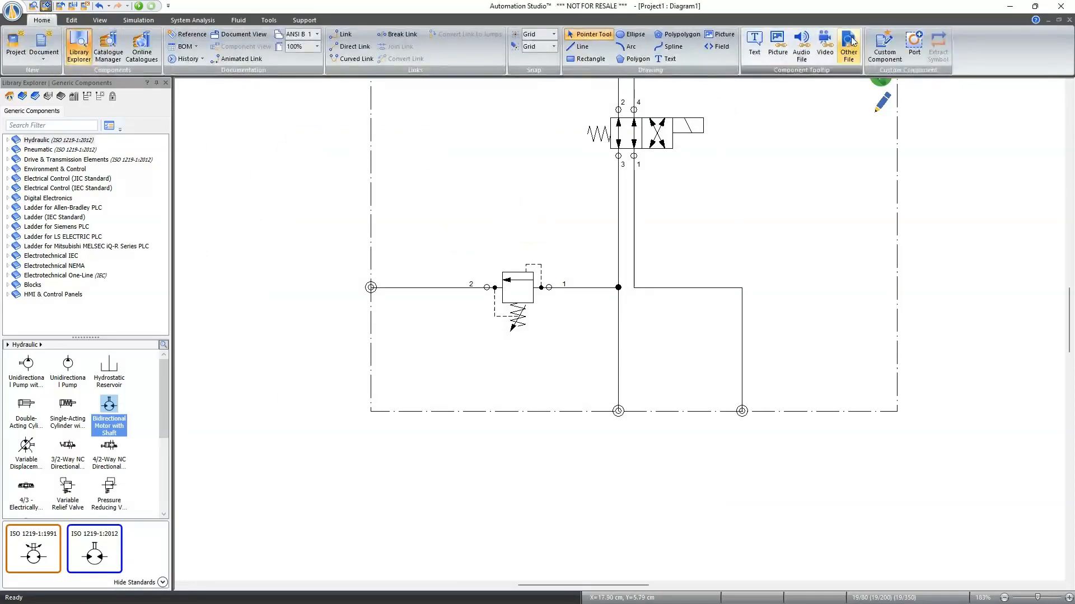
click(879, 107)
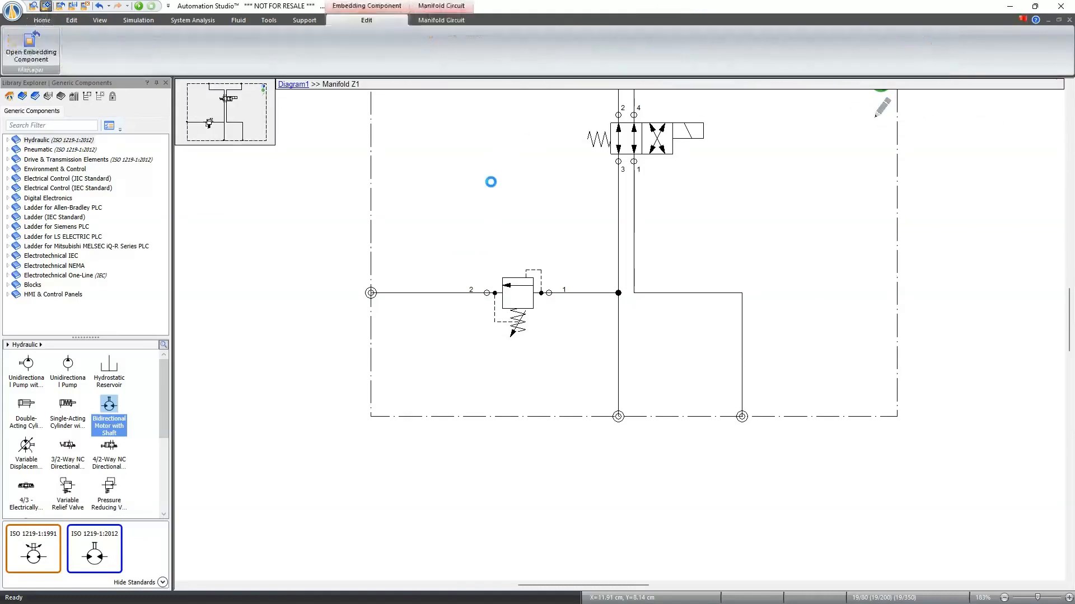
click(435, 234)
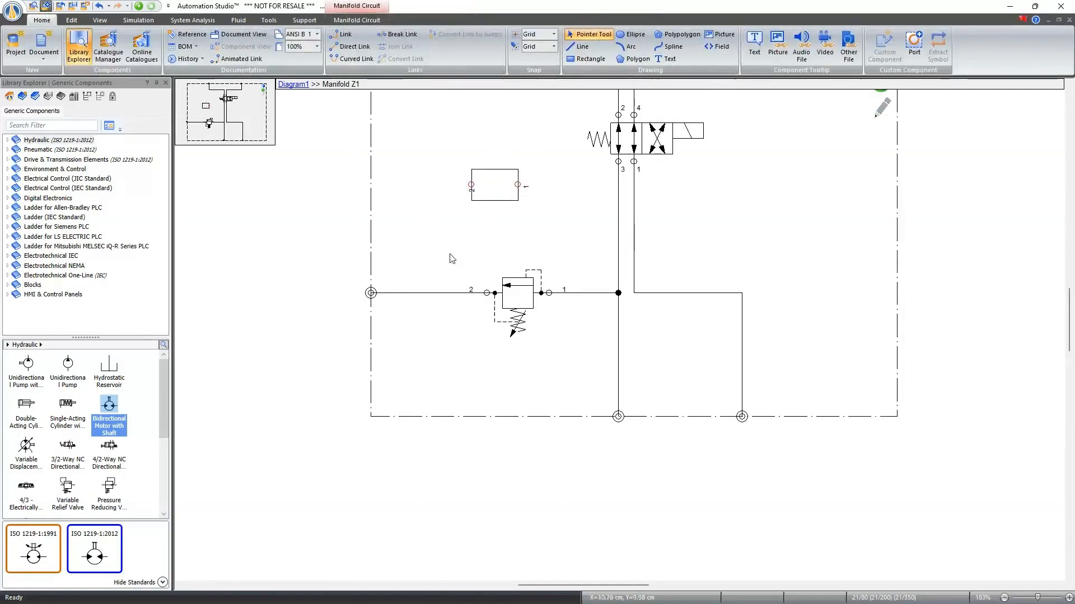
- Delete the existing relief valve from the manifold circuit and insert a generic hydraulic Variable Relief Valve below the 2-Way custom component
click(525, 302)
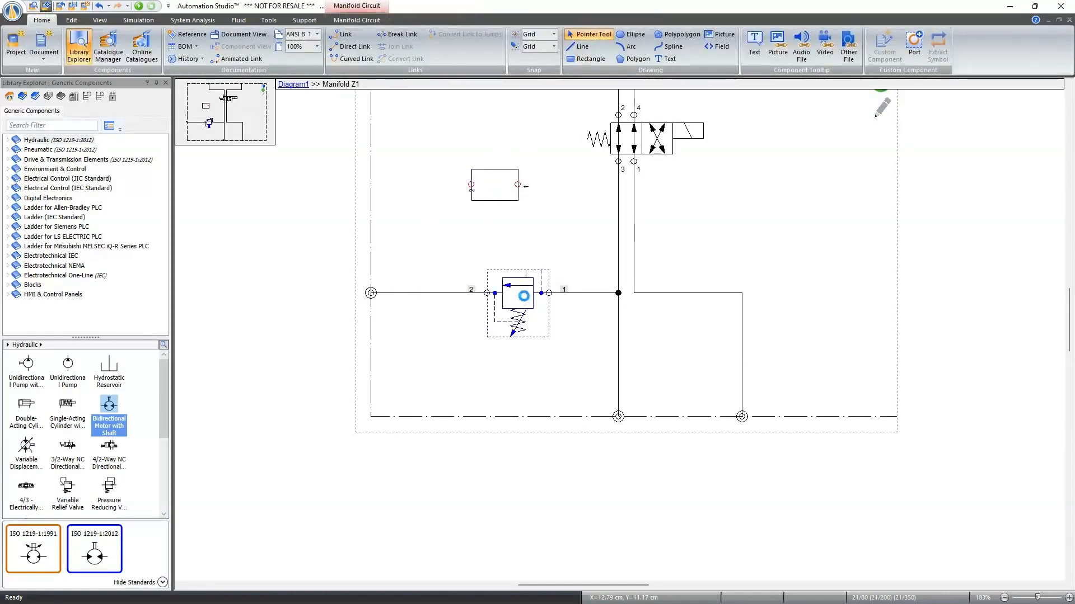
key(Delete)
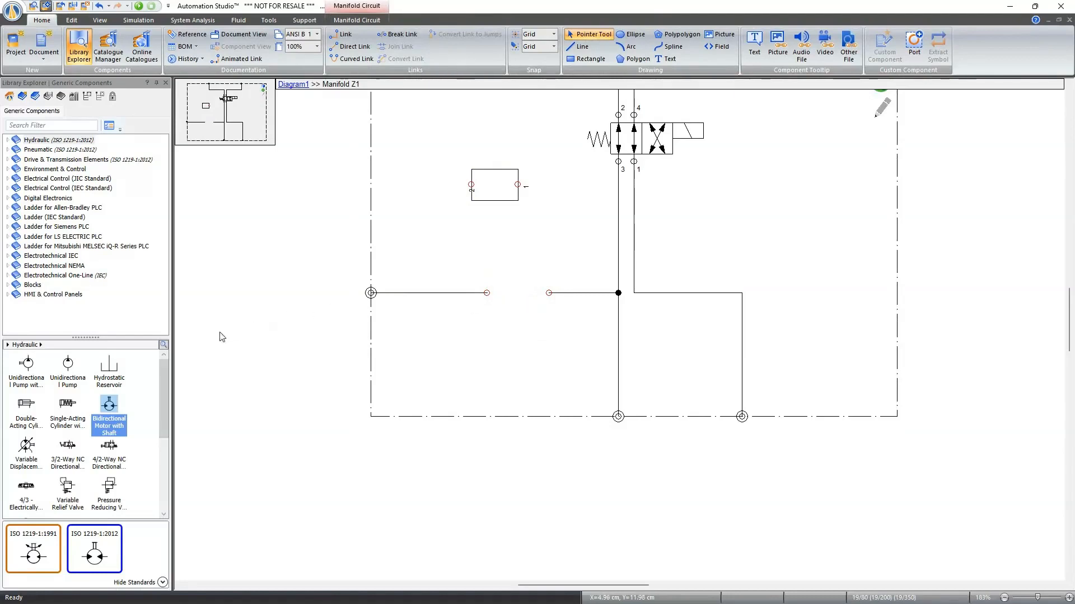
scroll(117, 399, down, 1)
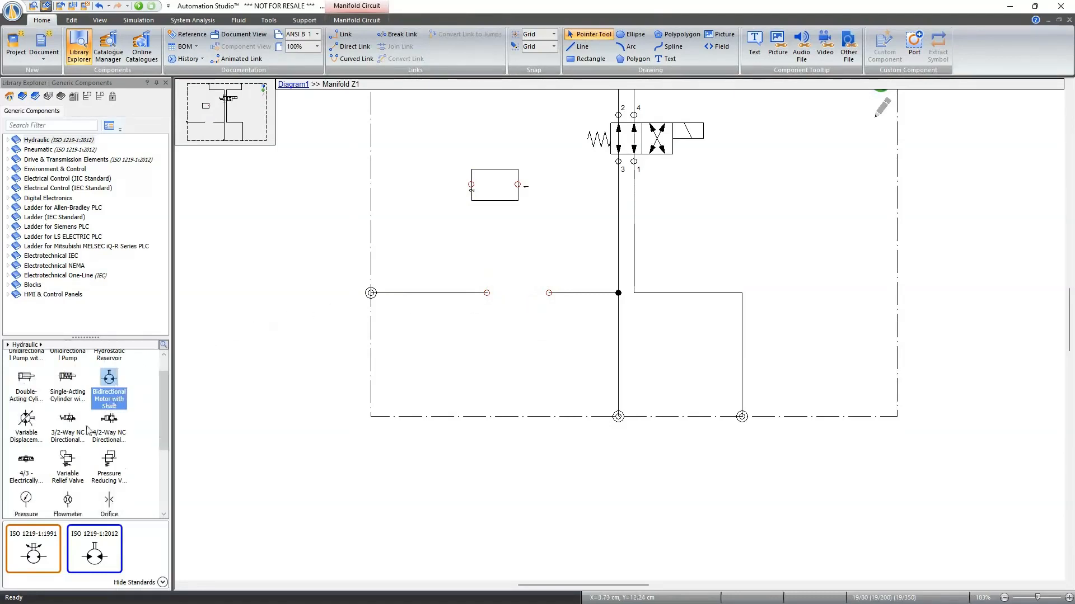
drag(67, 460, 451, 218)
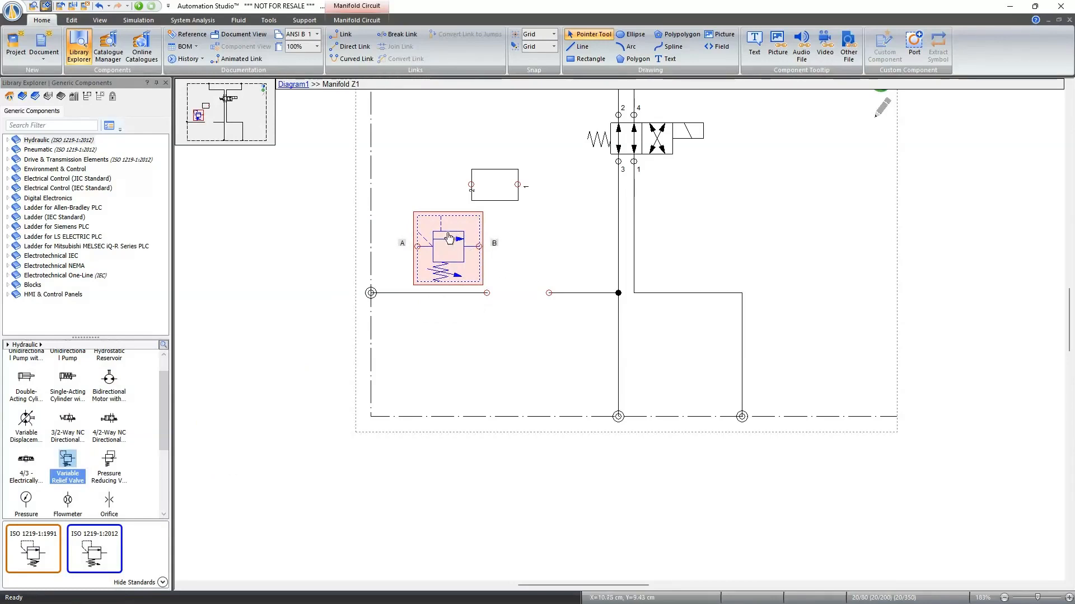
- Cut the Variable Relief Valve out of the manifold circuit and move the 2-Way custom component into the gap between the open line ends
click(367, 22)
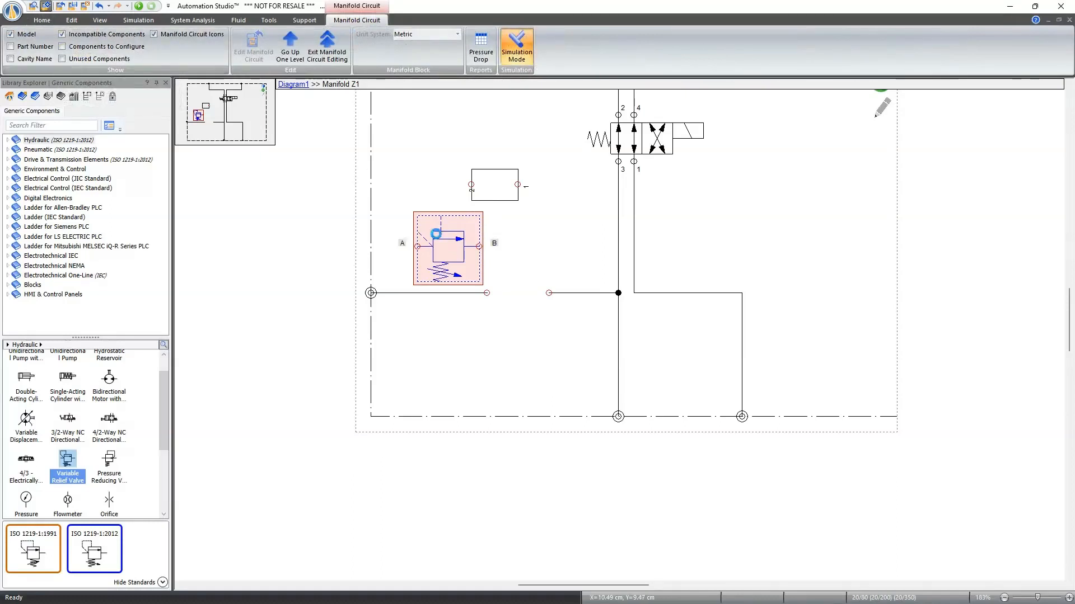
key(Delete)
drag(506, 198, 528, 305)
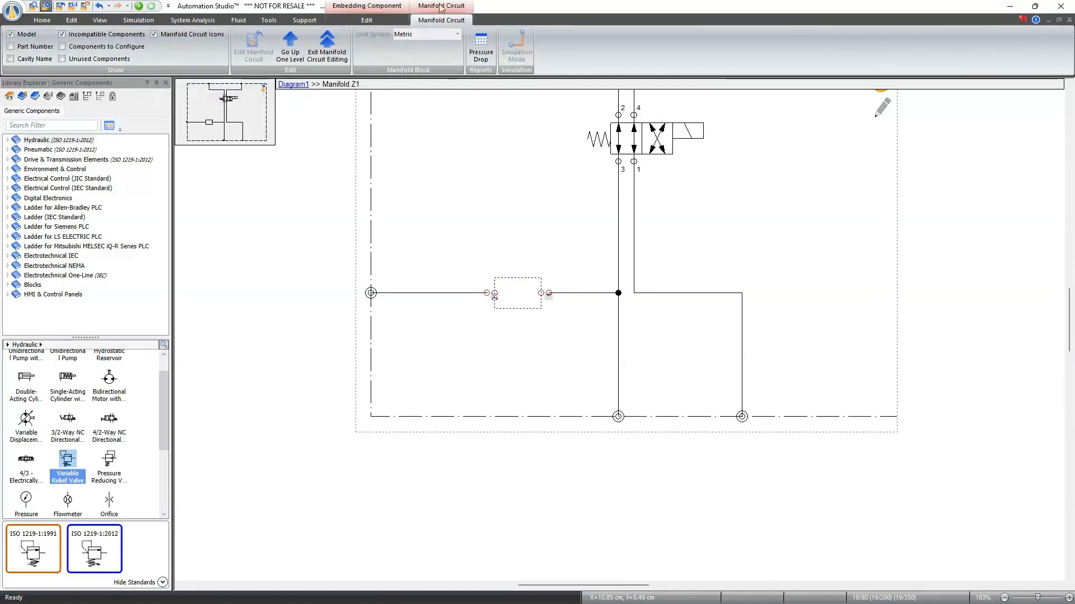
- Paste the Variable Relief Valve into the 2-Way component's embedding diagram and flip it horizontally so port B is on the left
click(384, 22)
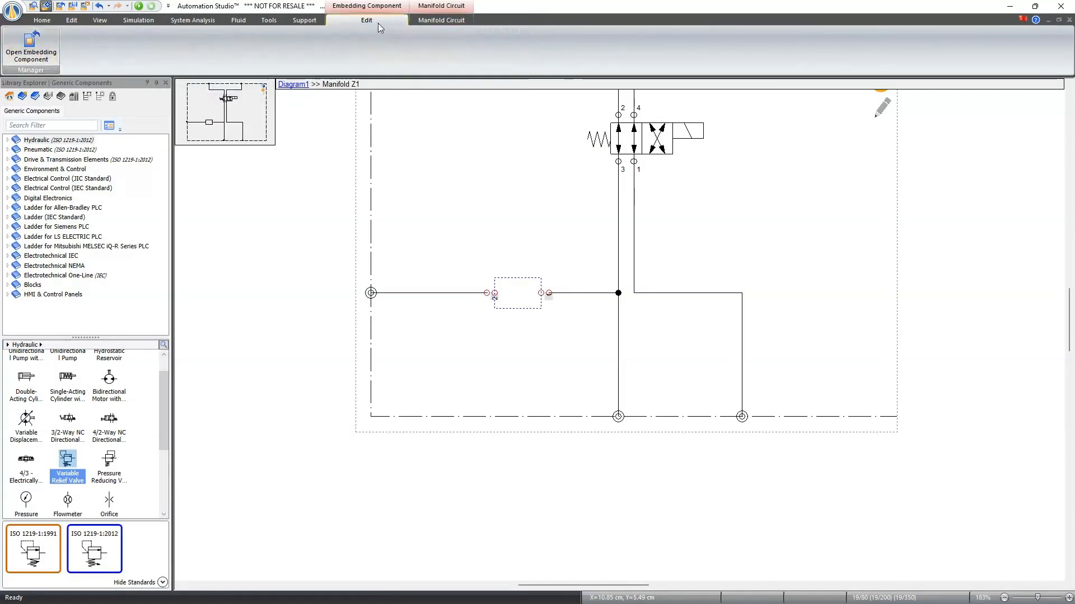
click(31, 45)
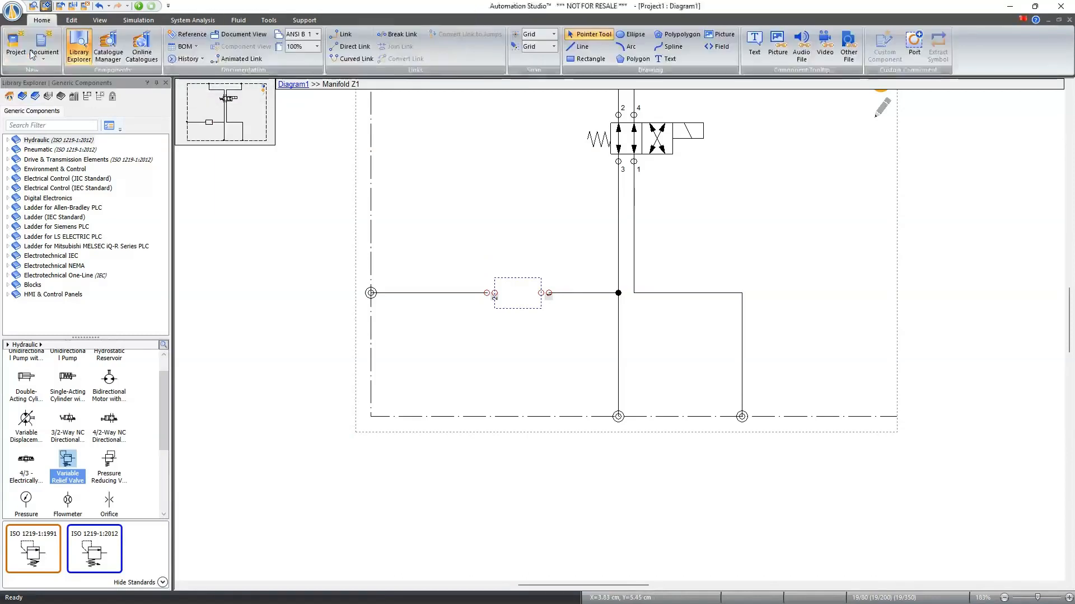
key(ctrl+v)
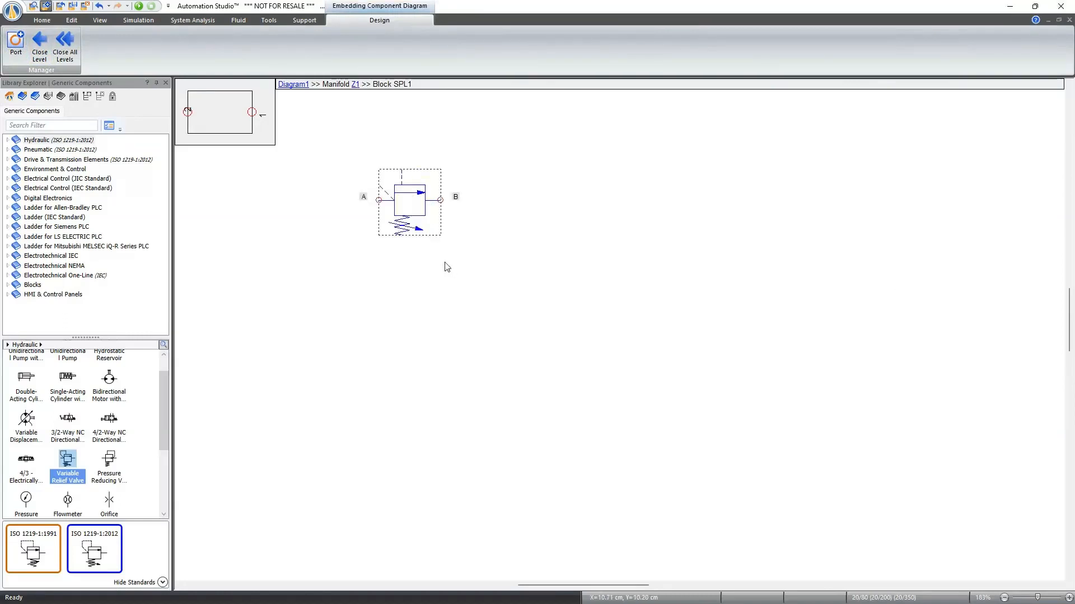
click(444, 267)
click(407, 209)
key(ctrl+h)
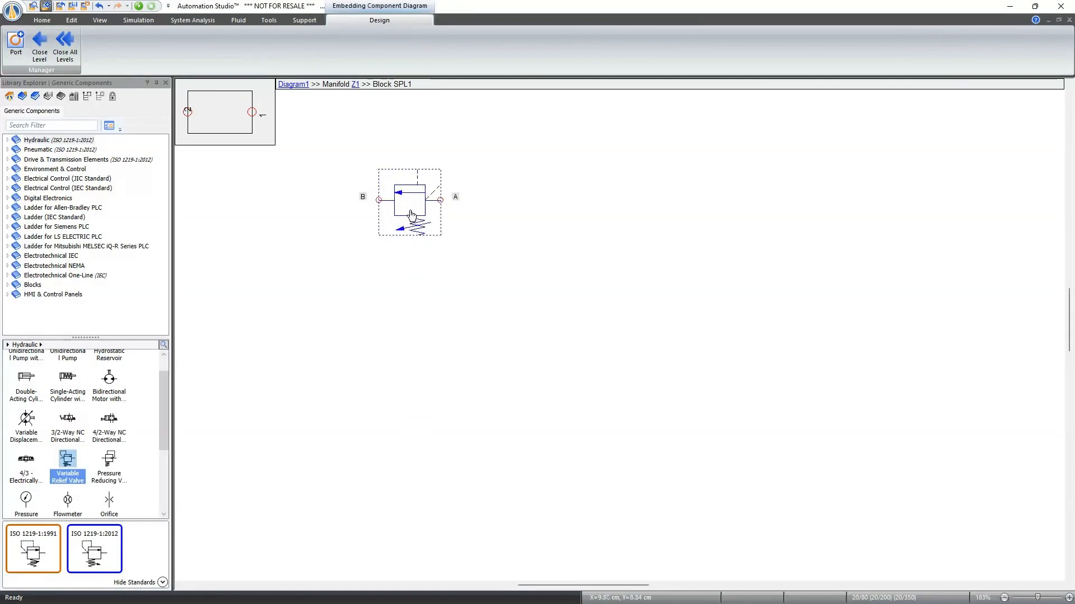
click(476, 251)
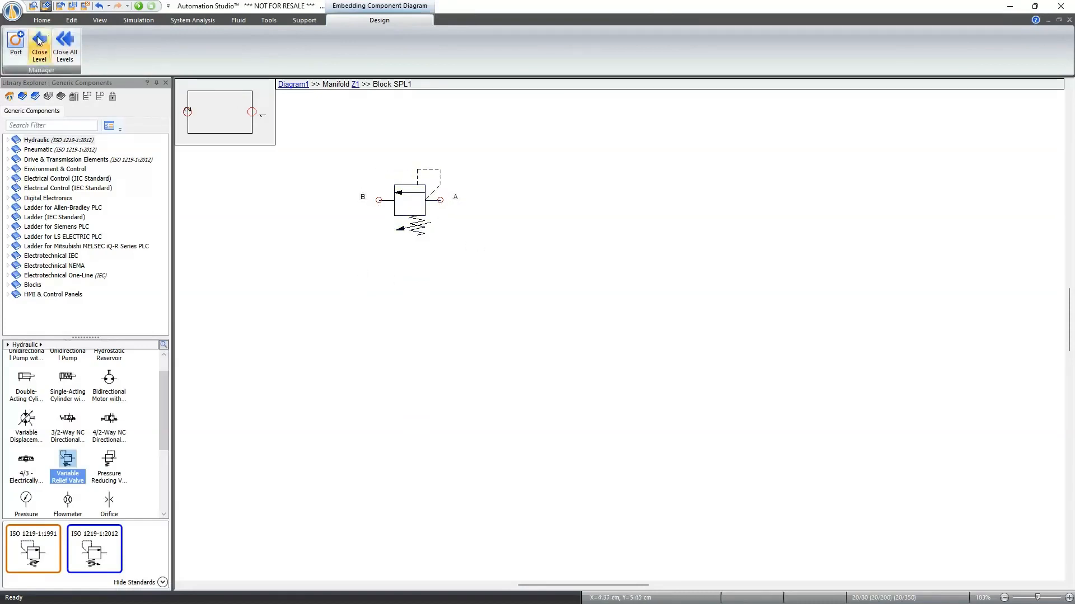
- Add embedding ports 1 and 2, attaching port 2 to the valve's B connection and port 1 to its A connection
click(16, 44)
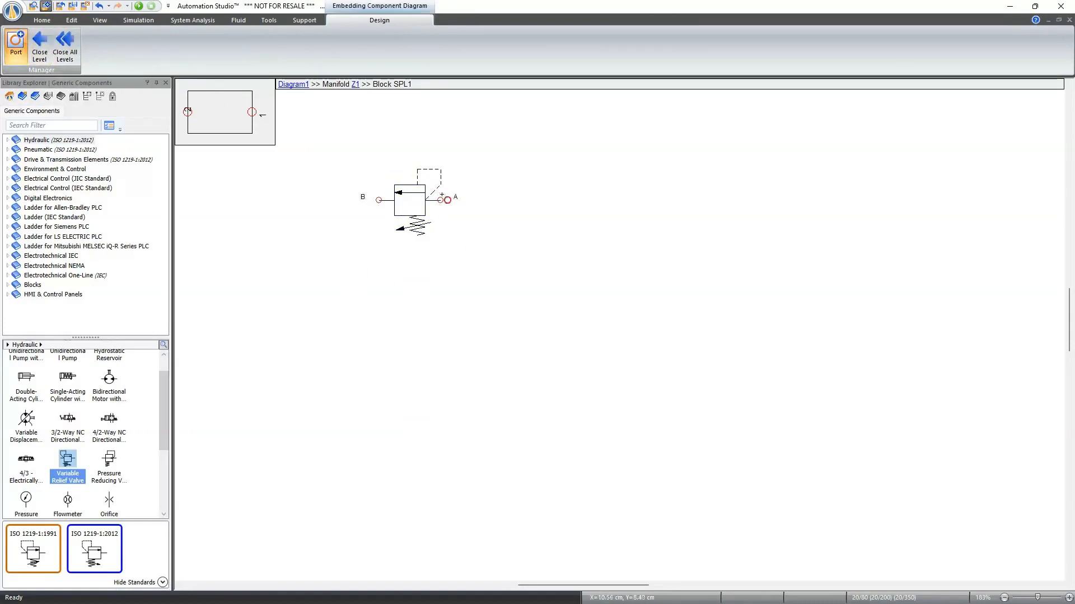
click(487, 200)
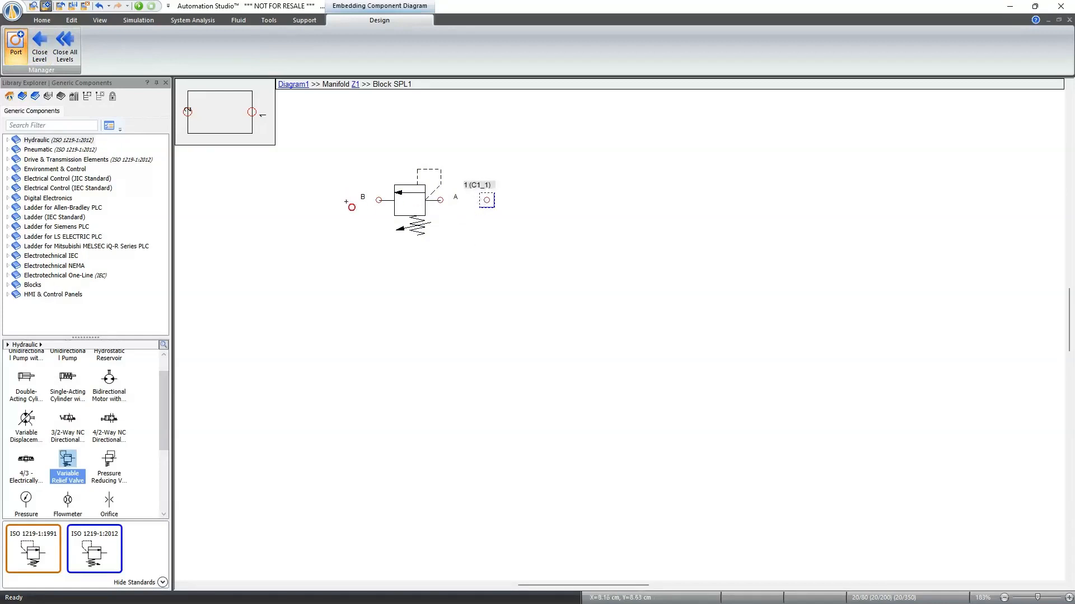
click(347, 200)
key(Escape)
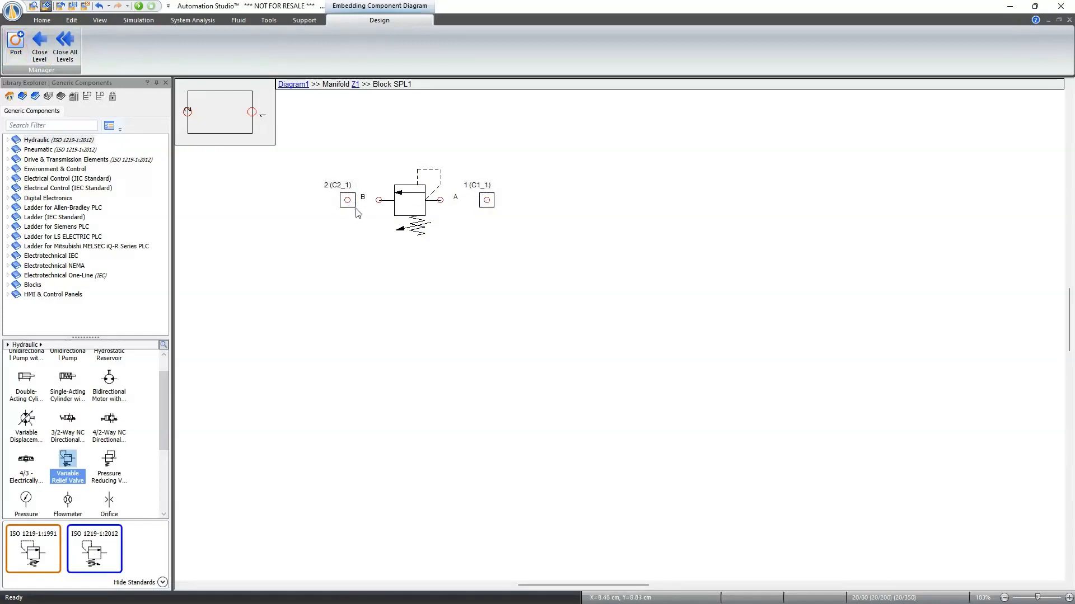
drag(349, 206, 380, 210)
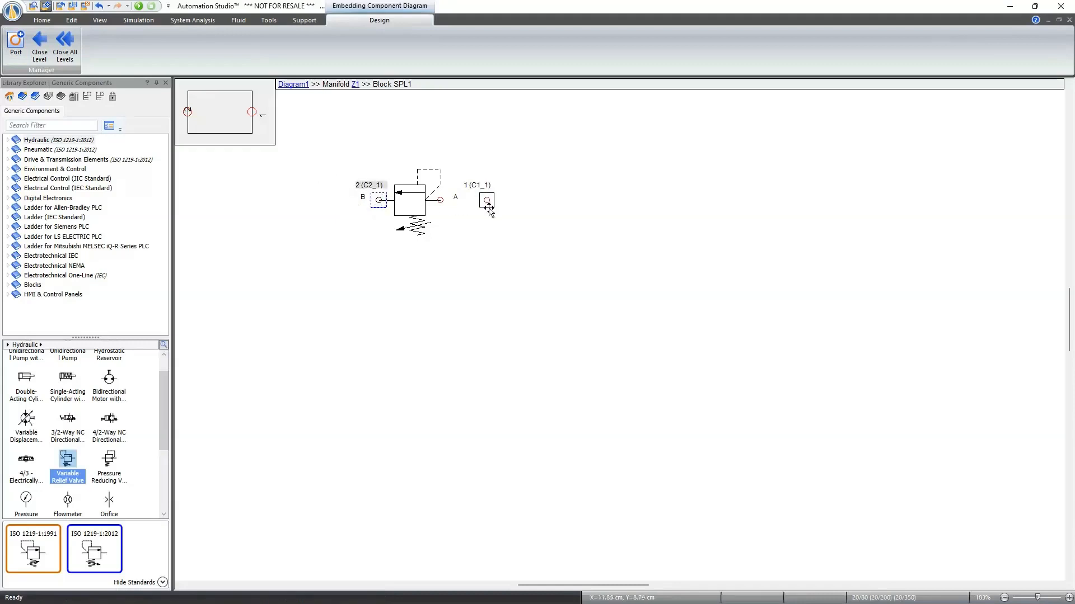
drag(488, 206, 441, 206)
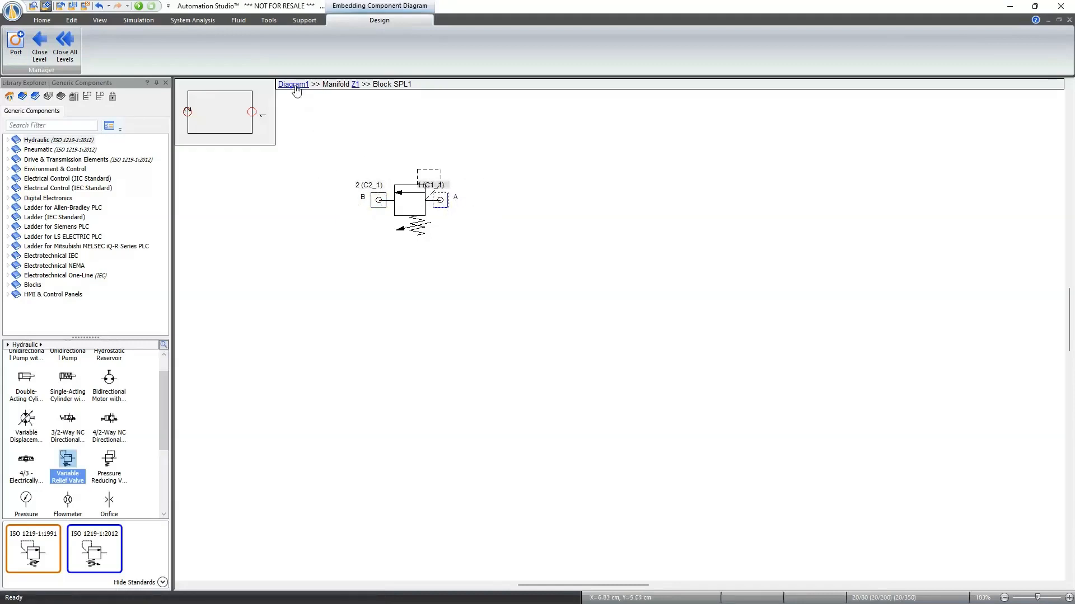
- Leave the embedding diagram for Diagram1 and reopen the manifold circuit for editing
click(295, 87)
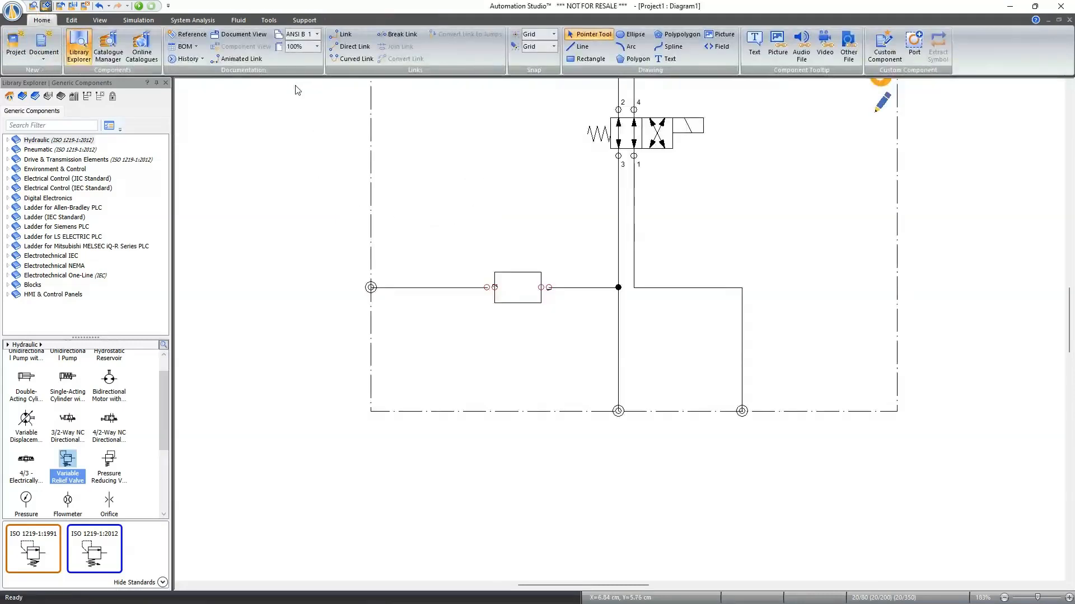
click(481, 299)
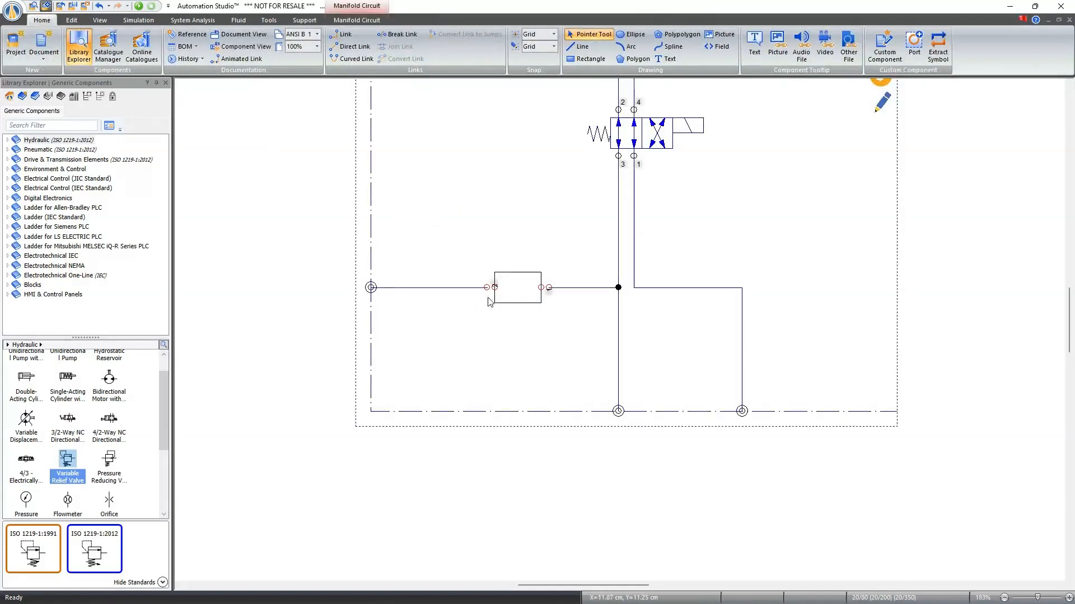
scroll(485, 304, up, 5)
scroll(490, 297, down, 5)
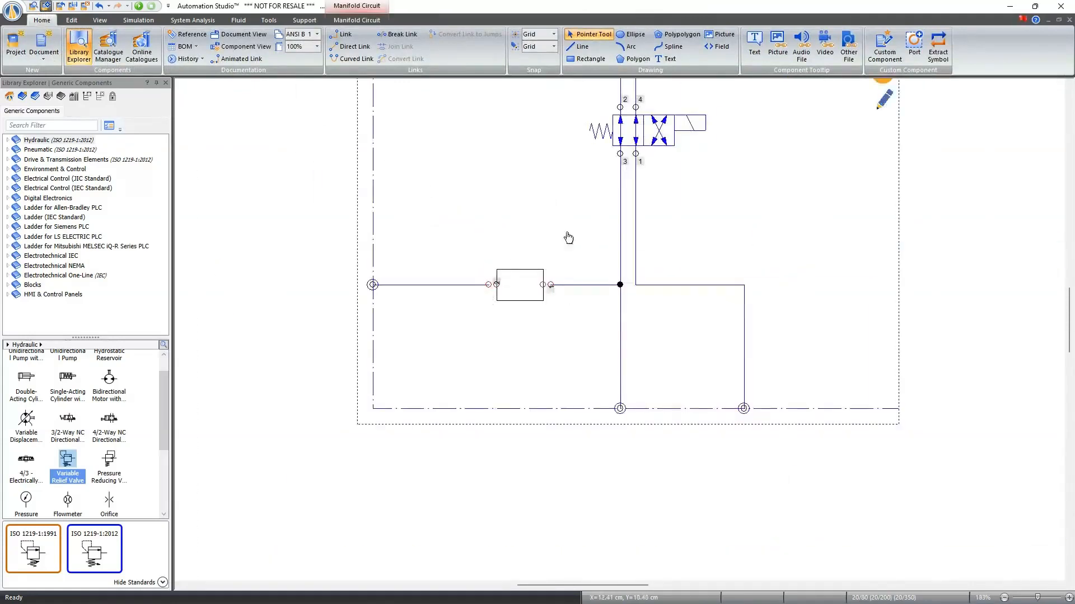
double_click(478, 299)
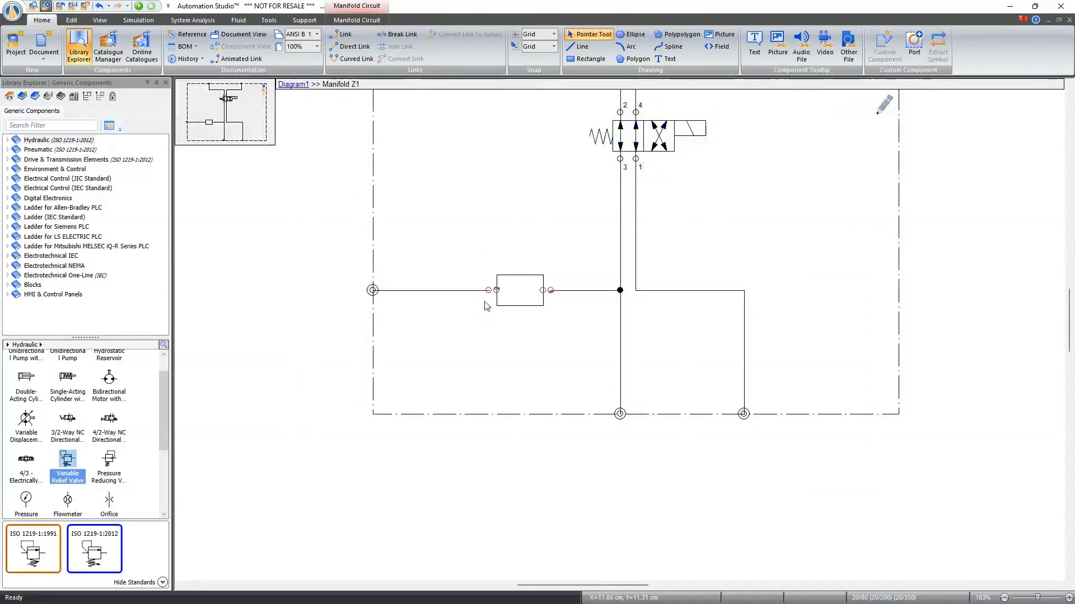
- Connect the two open line ends to ports 2 and 1 of the 2-Way custom component
scroll(487, 292, up, 5)
click(494, 286)
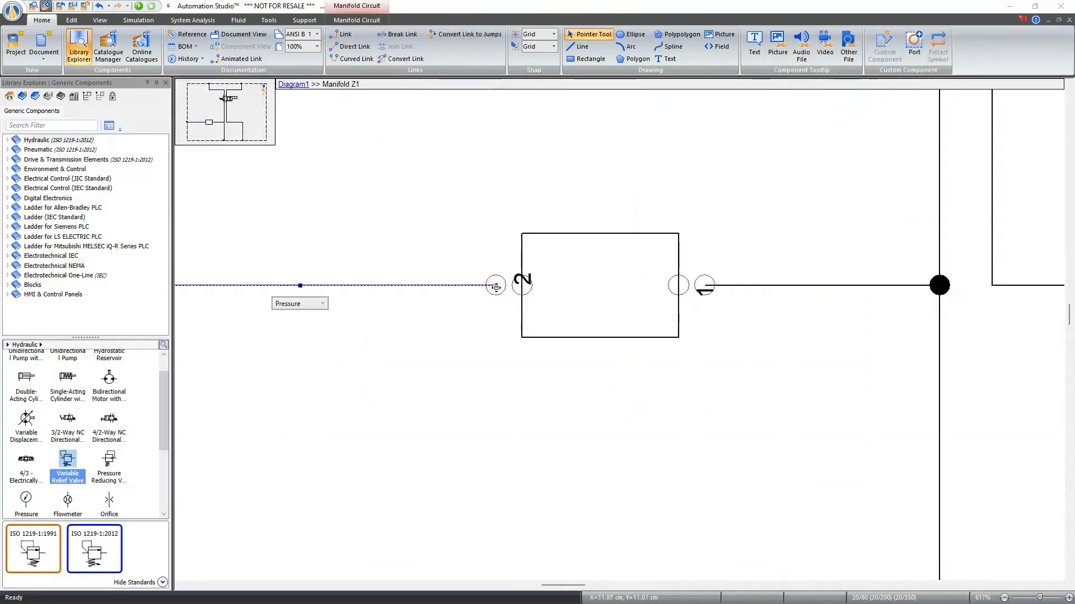
drag(515, 286, 521, 286)
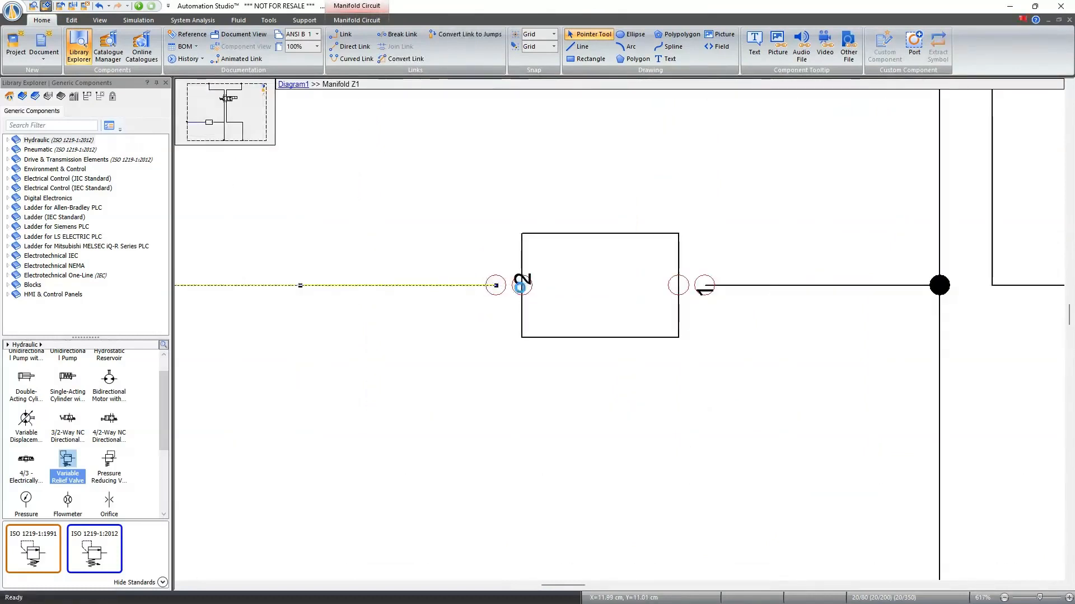
click(745, 287)
drag(705, 286, 679, 285)
ctrl+scroll(697, 279, down, 10)
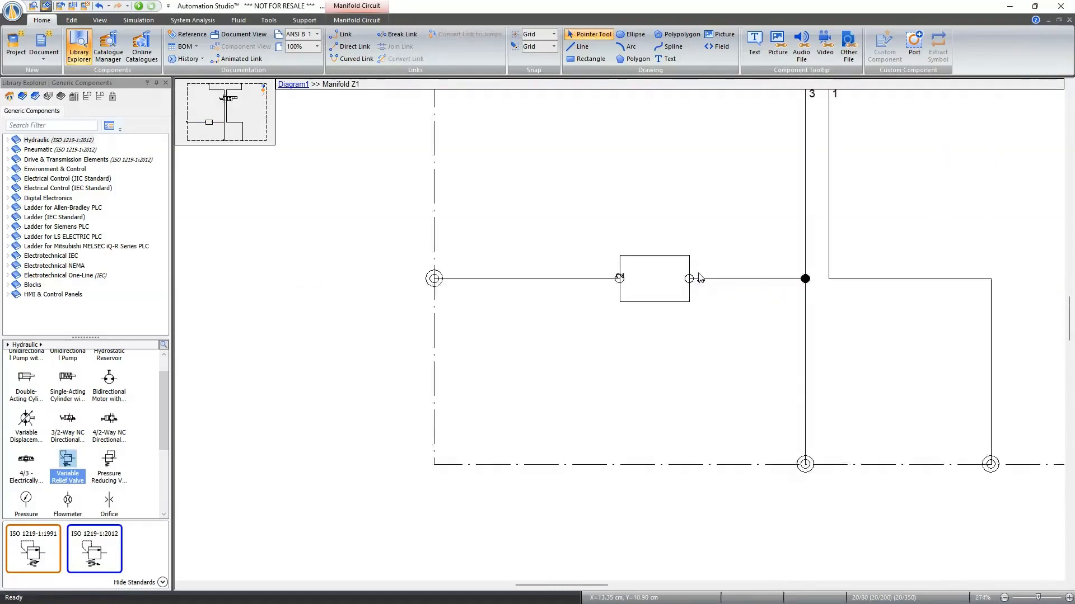
ctrl+scroll(782, 229, up, 1)
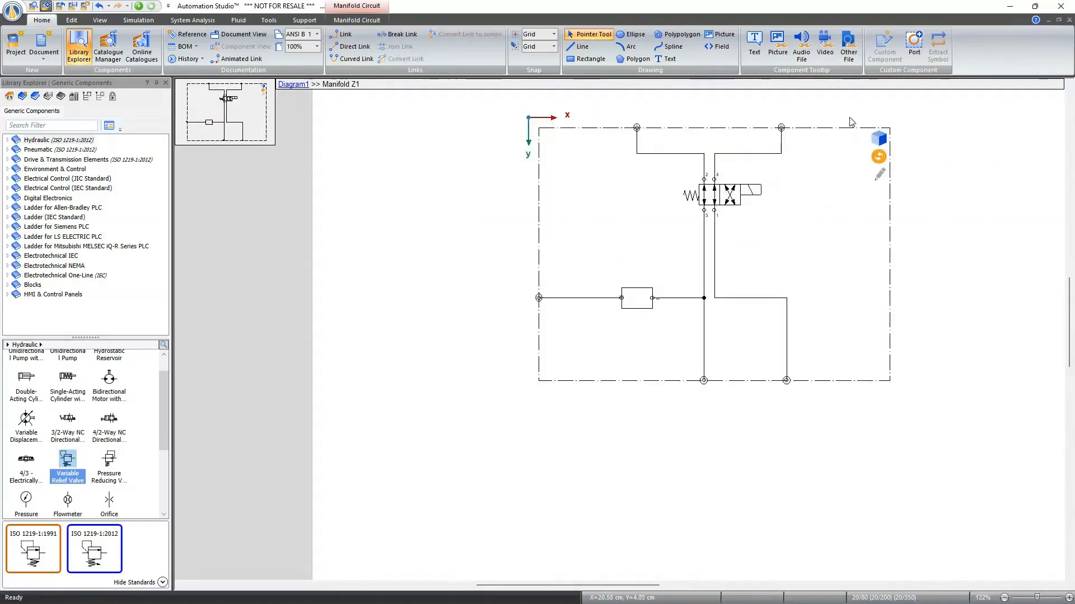
- Exit manifold circuit editing to Diagram1 and open the manifold's 3D layout in Live Manifold
click(295, 85)
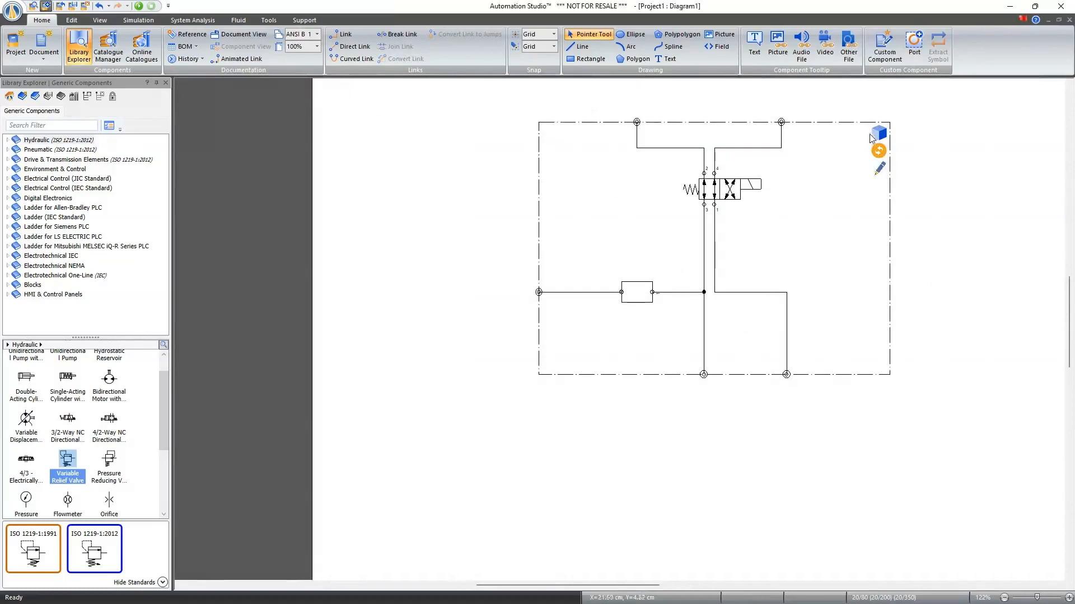
ctrl+scroll(869, 140, down, 4)
ctrl+scroll(955, 112, up, 4)
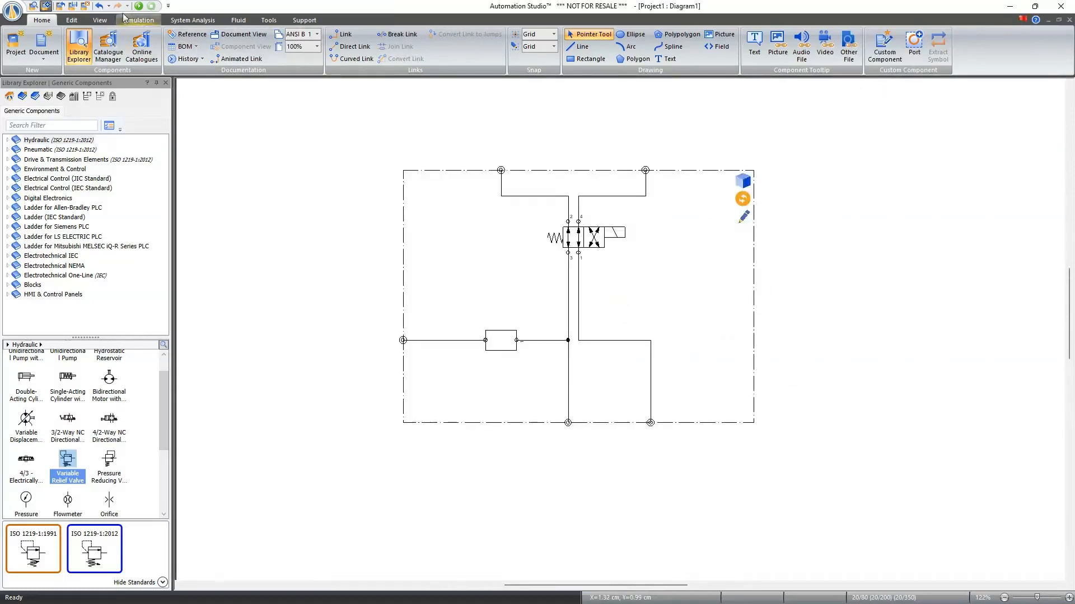
click(745, 183)
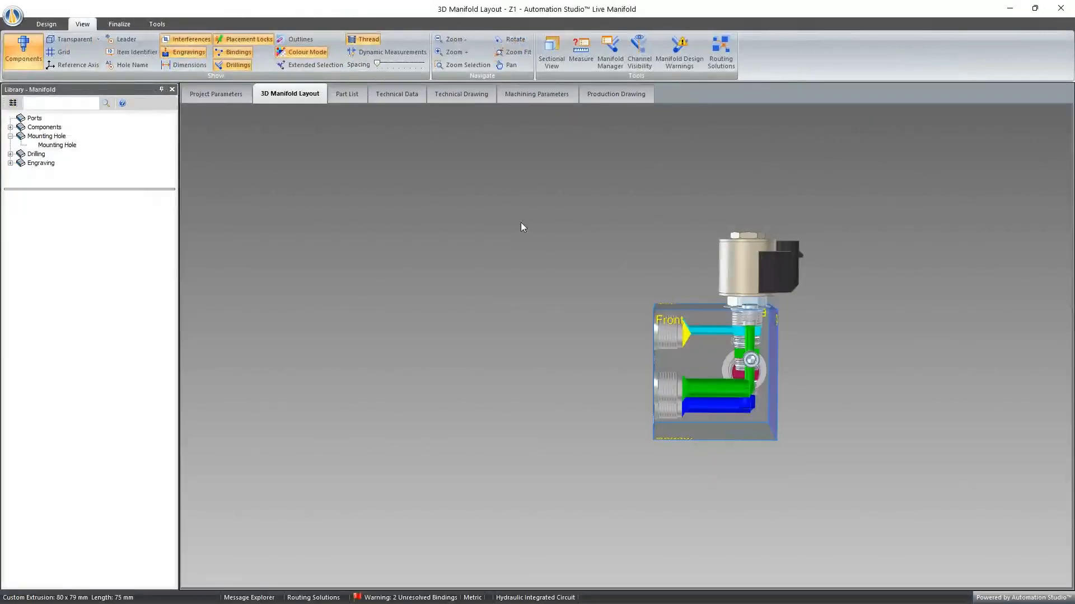
- Auto-create the manifold block, accept the current best solution from 17 and close the routing solutions window
click(46, 24)
click(191, 53)
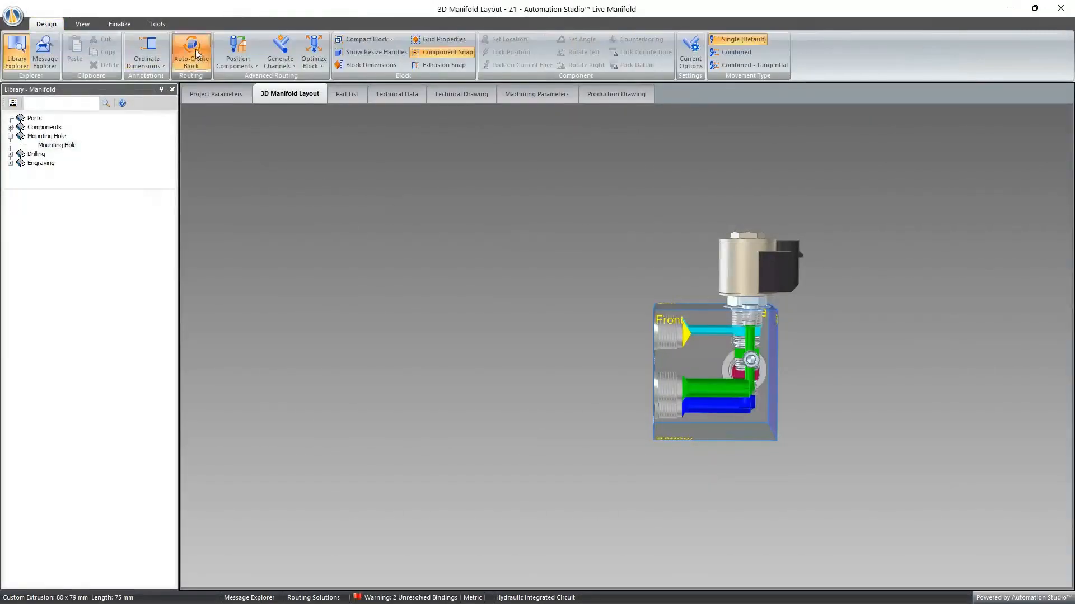
click(576, 302)
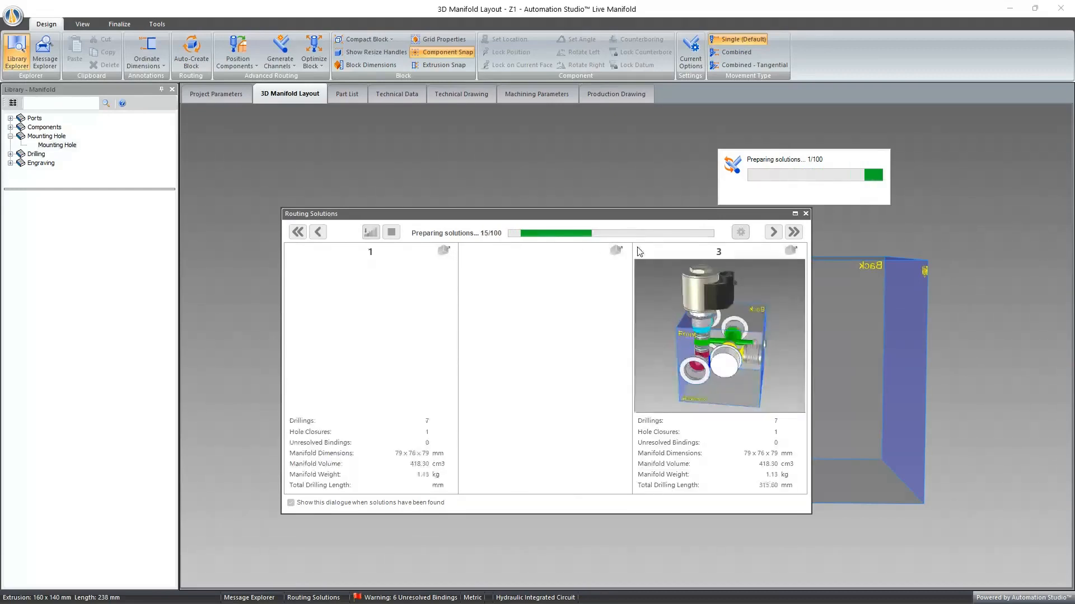
click(847, 193)
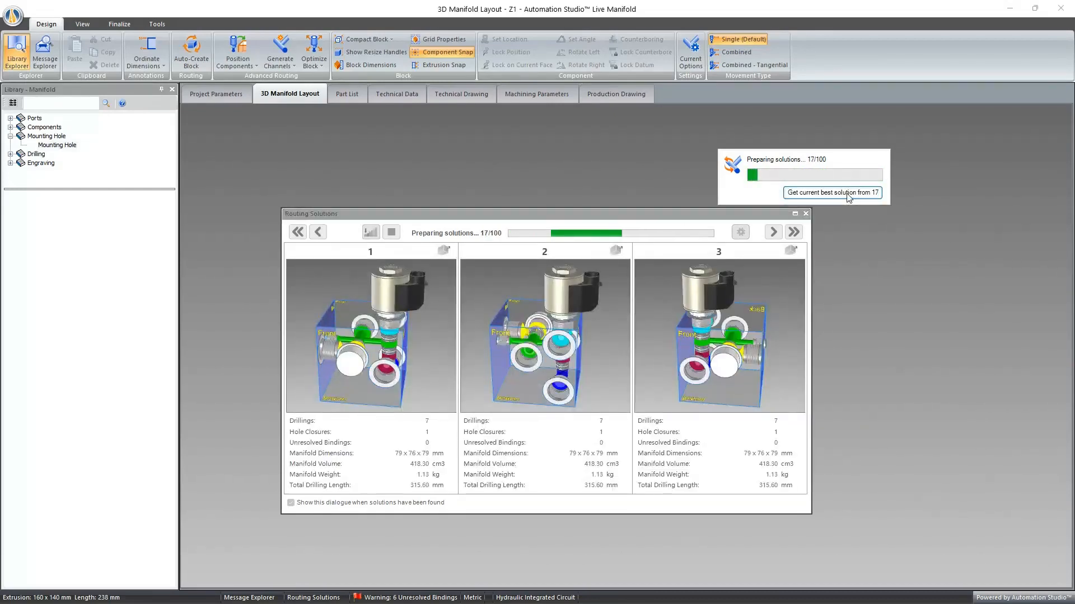
click(805, 214)
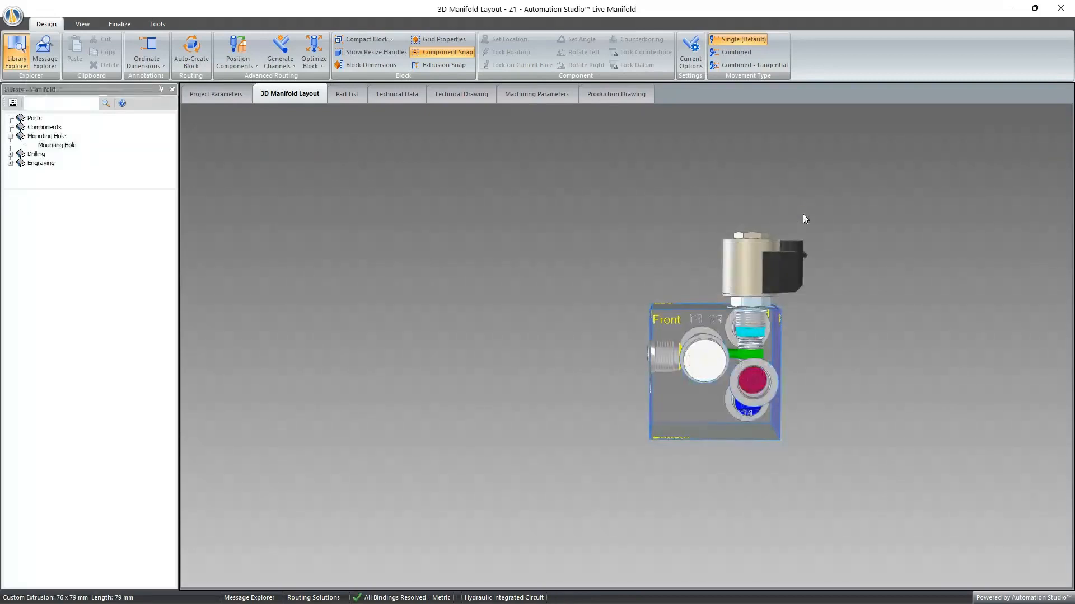
- Set the height of the custom 2-Way component's cylindrical envelope to 30 mm in its custom component dimensions
middle_drag(843, 270, 730, 245)
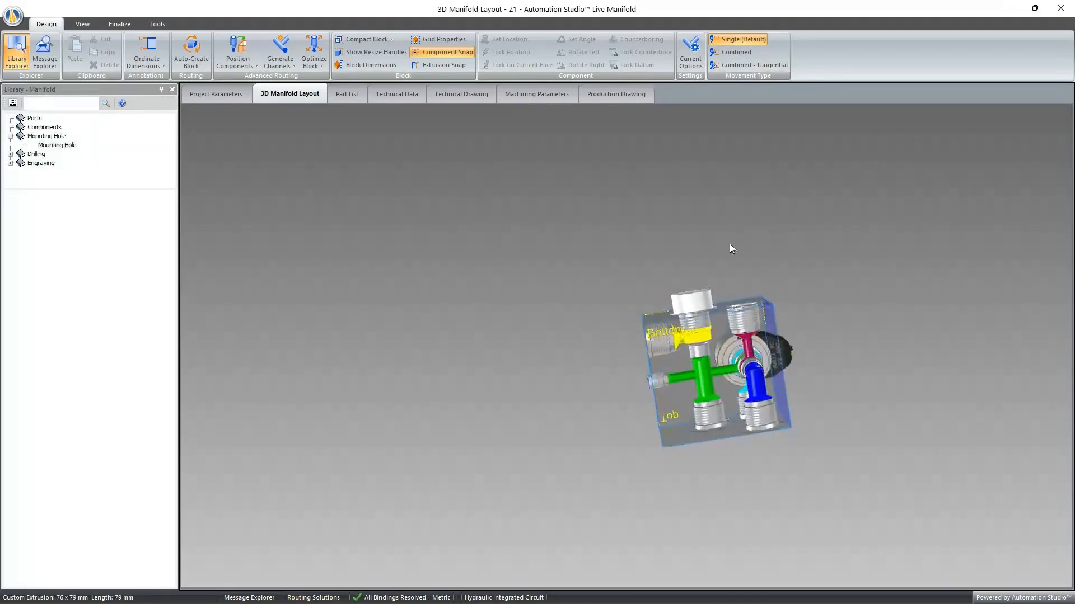
double_click(664, 404)
scroll(697, 297, up, 4)
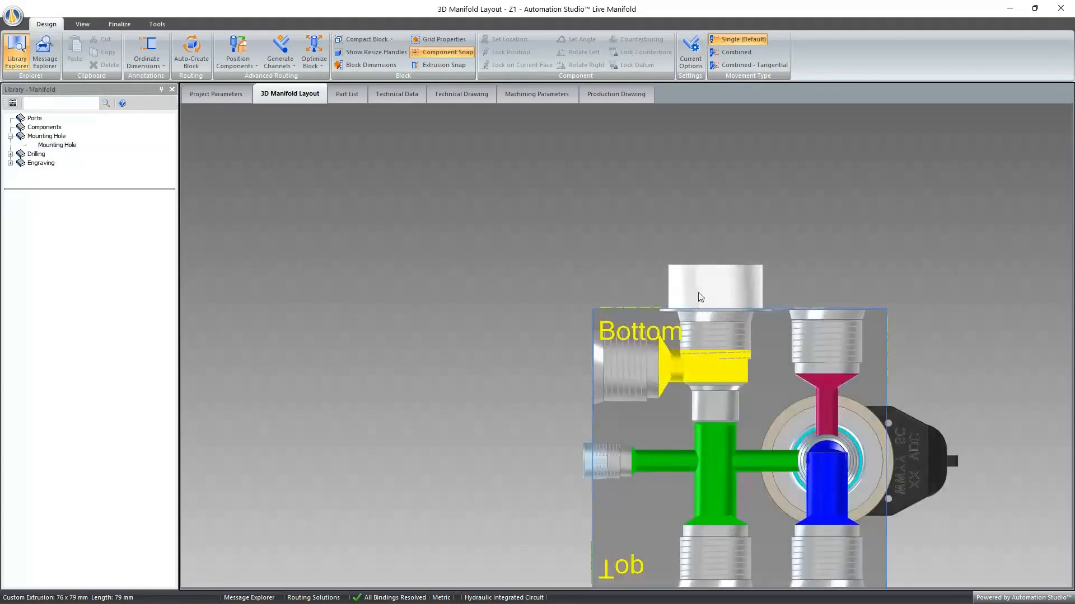
right_click(709, 277)
click(737, 282)
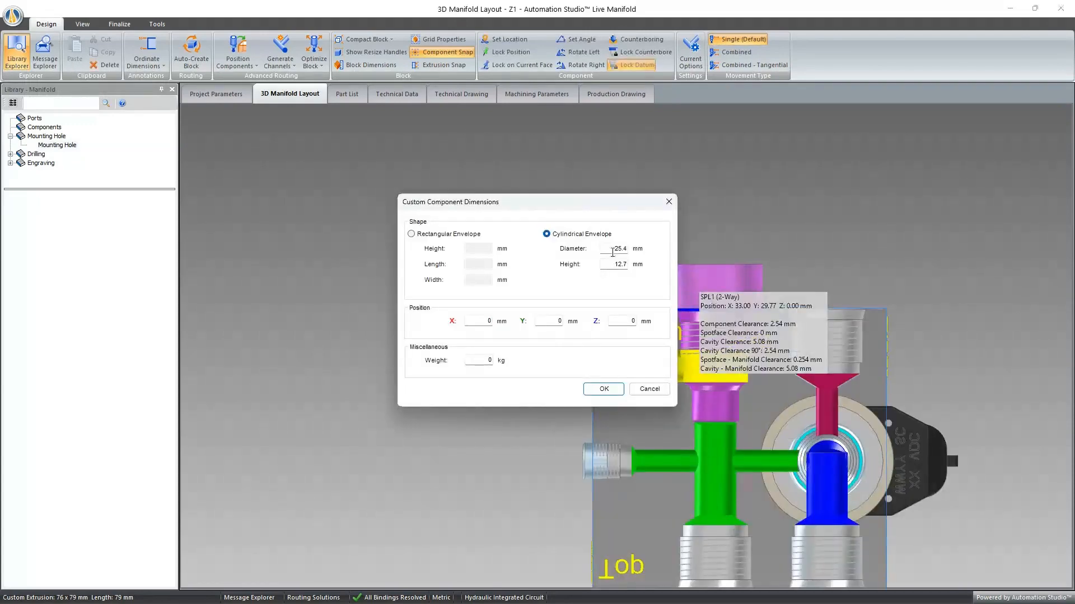
double_click(616, 264)
text(30)
click(618, 248)
click(603, 389)
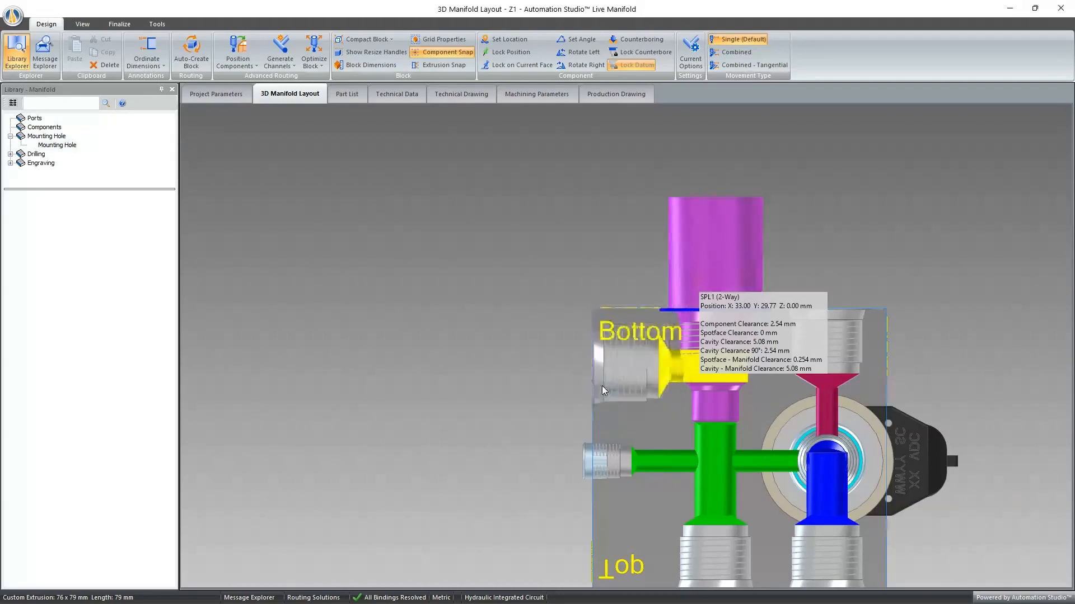
right_click(781, 210)
click(774, 223)
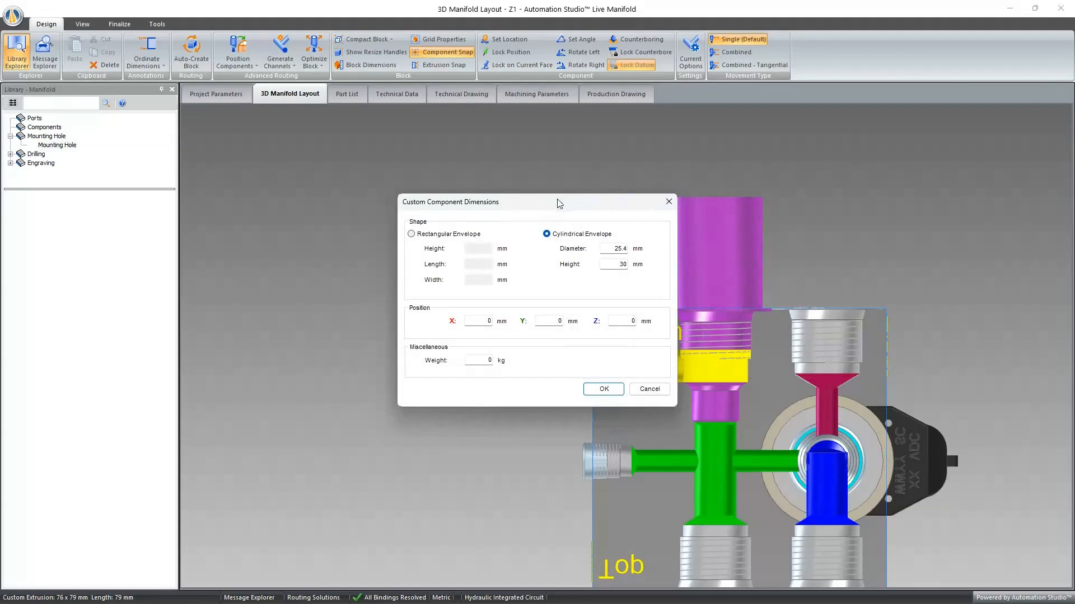
drag(559, 201, 422, 174)
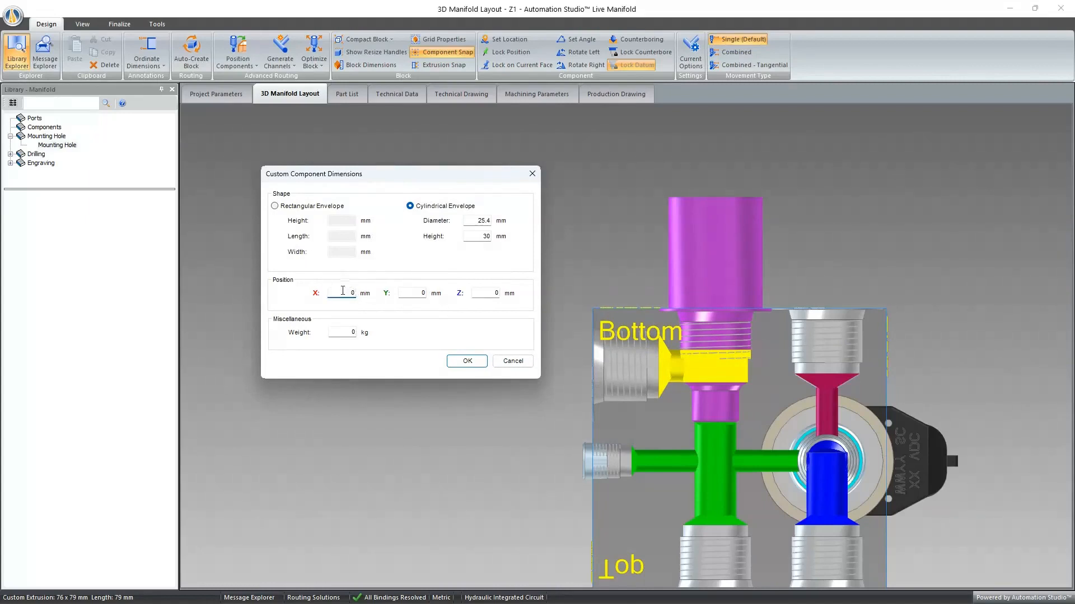
click(533, 173)
- Show the manifold's reference axis and set the X position of the 2-Way component's cylindrical envelope to 20 mm
click(82, 24)
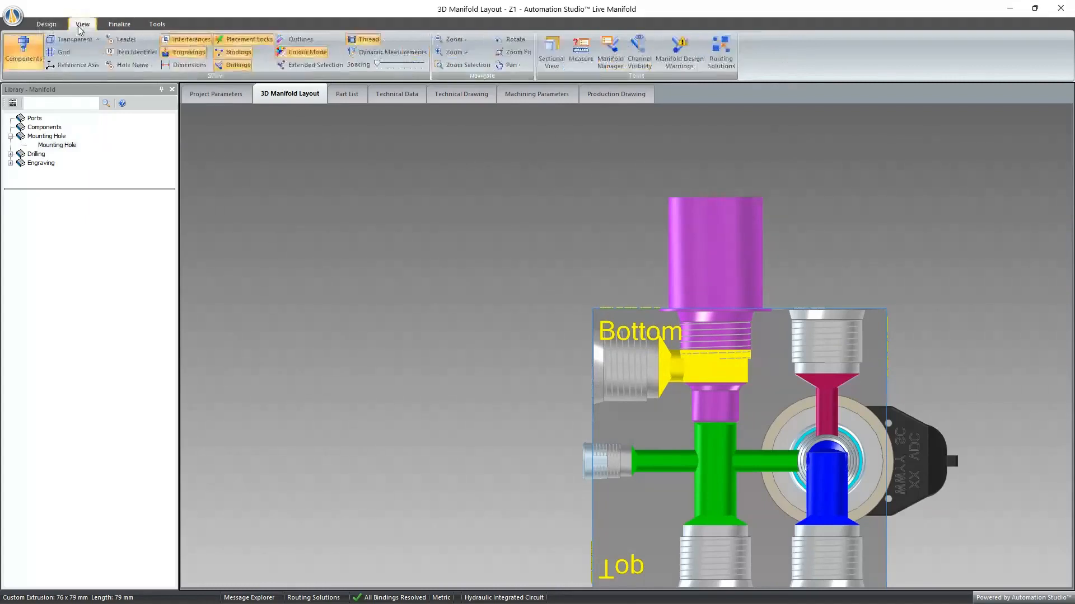
click(66, 65)
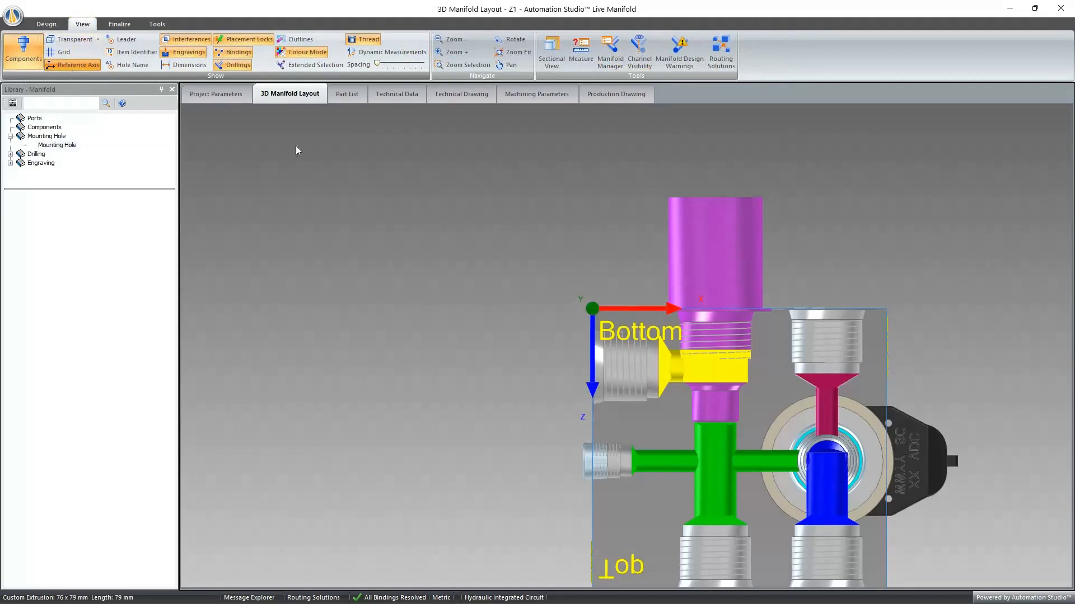
right_click(726, 246)
click(744, 249)
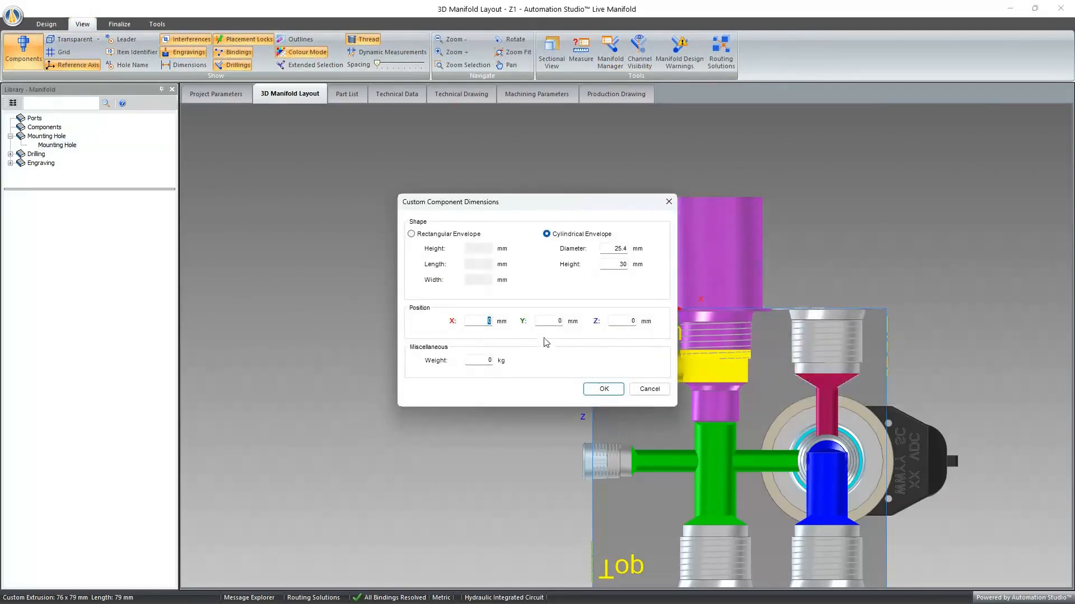
click(598, 390)
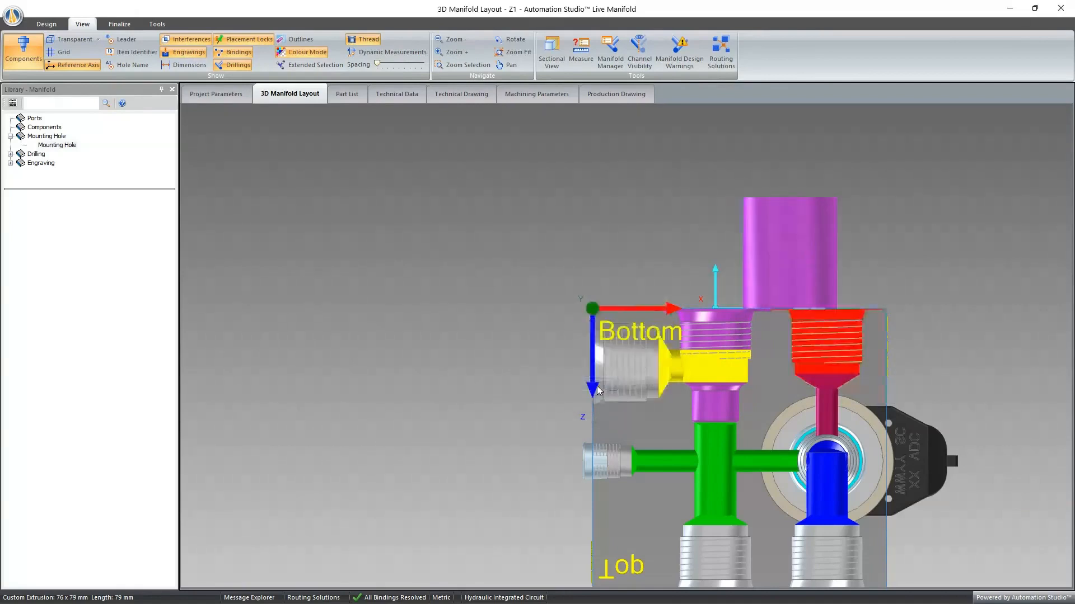
- Set the X position of the 2-Way component's cylindrical envelope to 0 mm
right_click(795, 249)
click(826, 255)
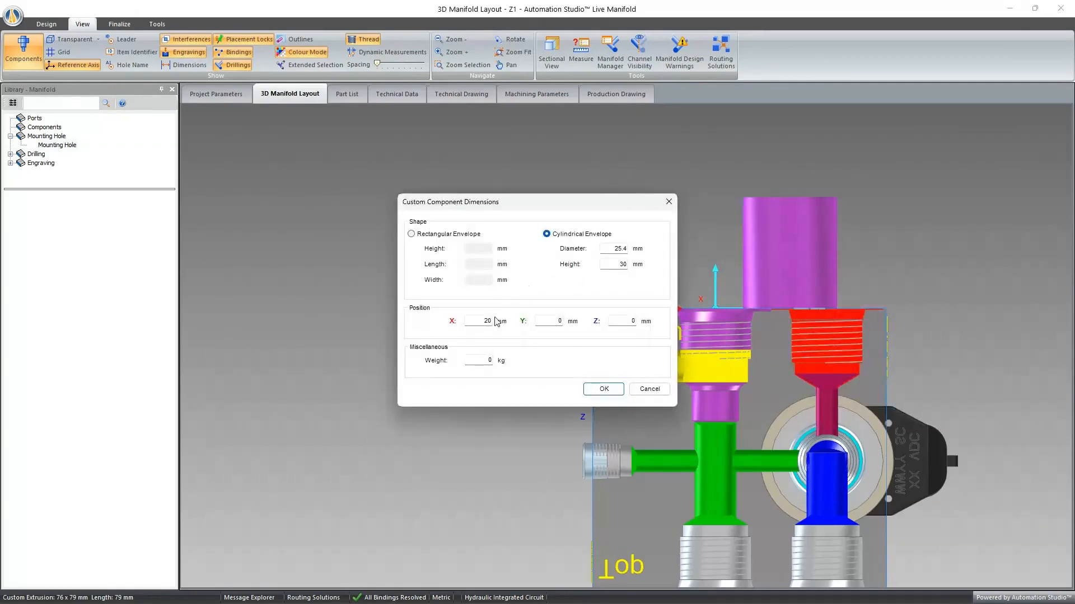
double_click(482, 320)
text(0)
click(603, 389)
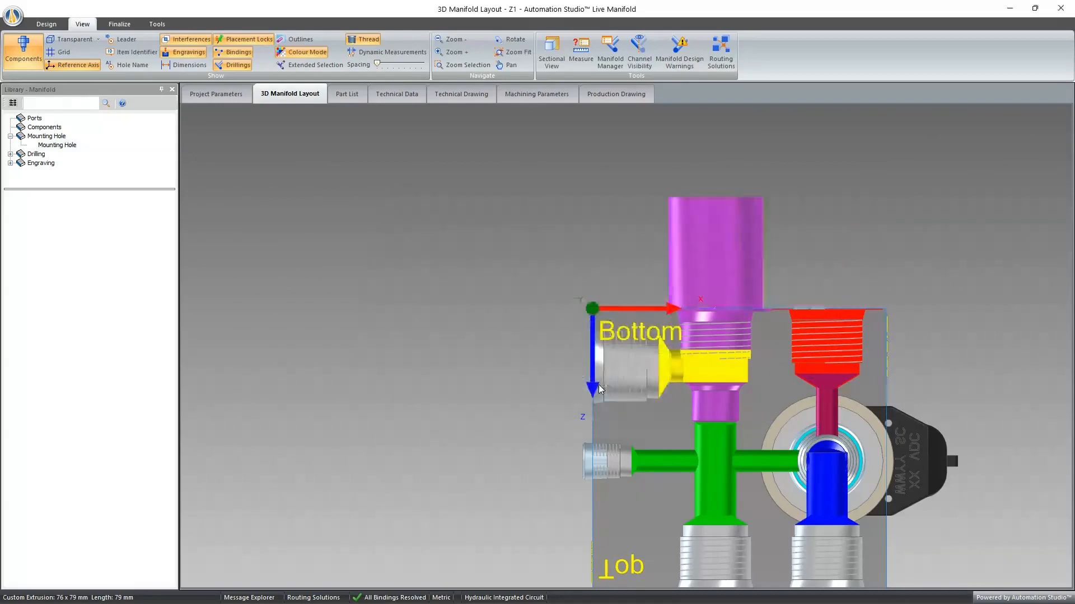
- Examine the custom 2-Way component's envelope and the routed channels of the manifold block from an angled view and square to the face
middle_drag(507, 303, 722, 305)
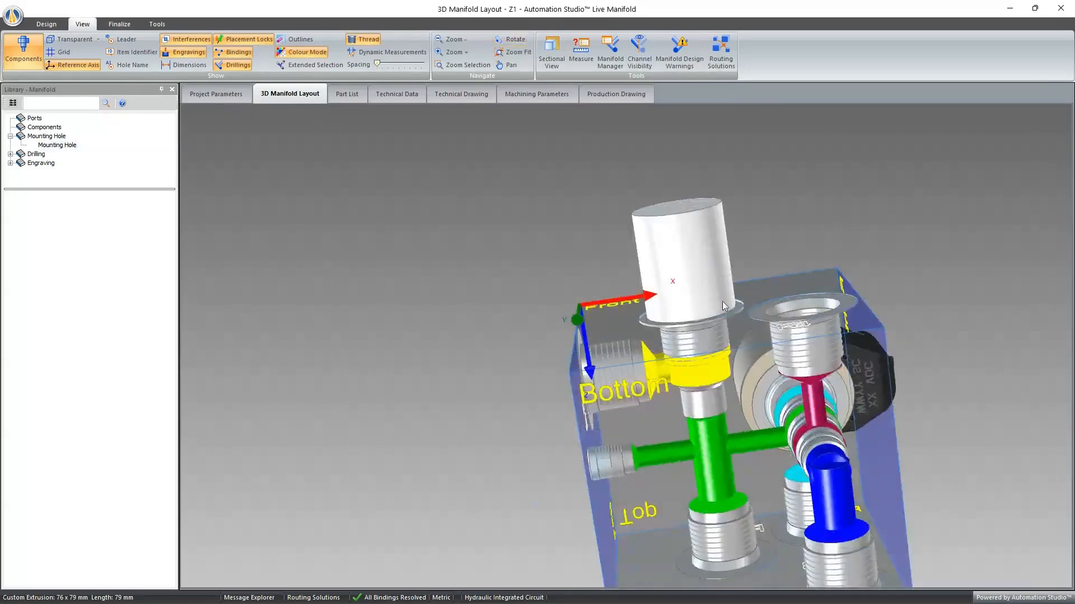
click(722, 332)
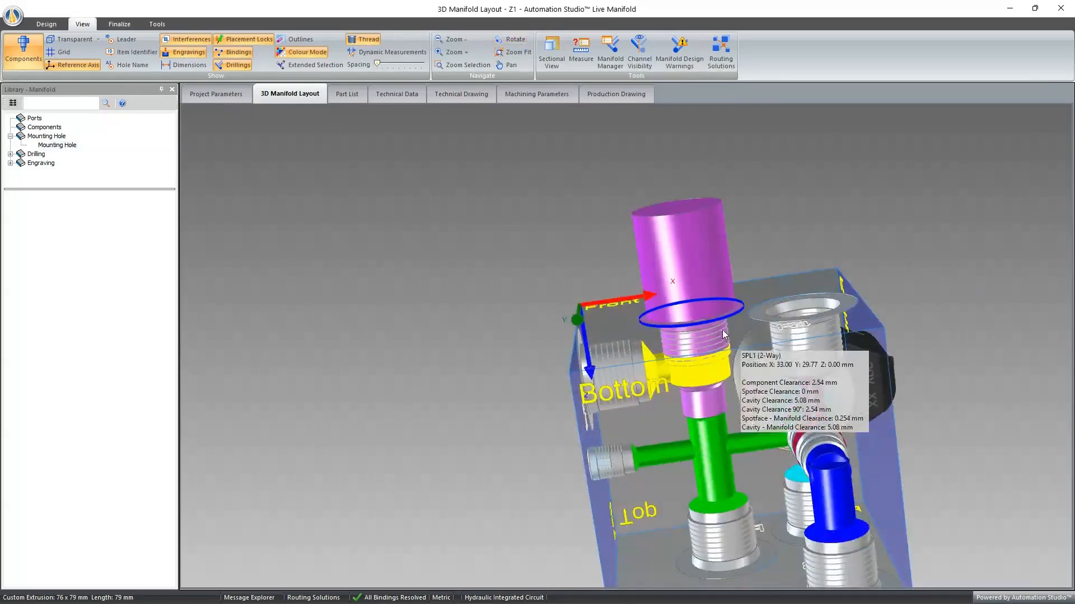
click(830, 274)
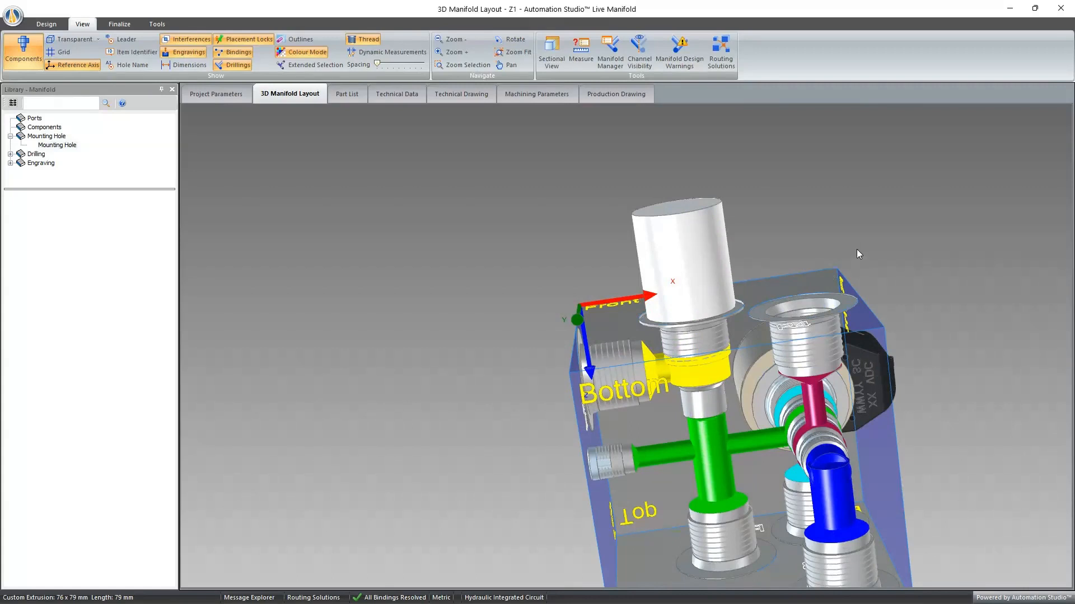
double_click(873, 441)
scroll(851, 420, down, 5)
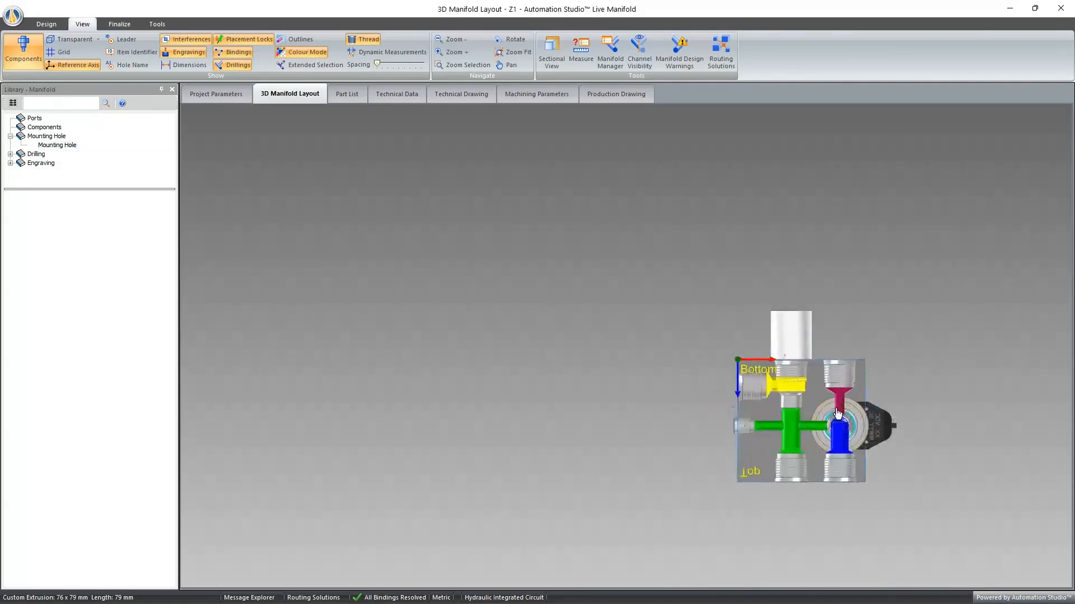
scroll(842, 437, up, 4)
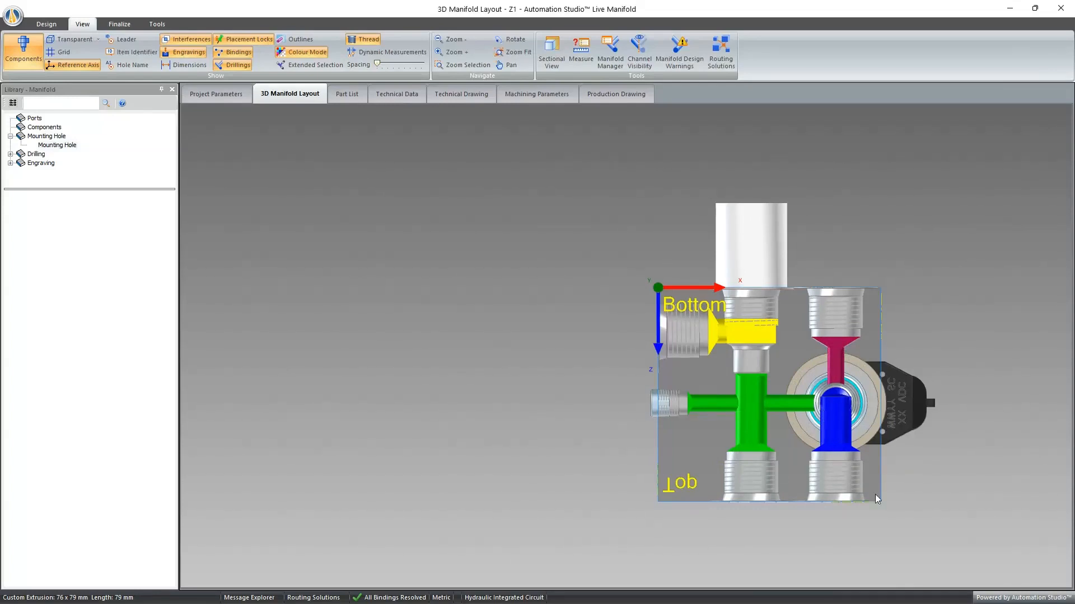
middle_drag(911, 506, 780, 480)
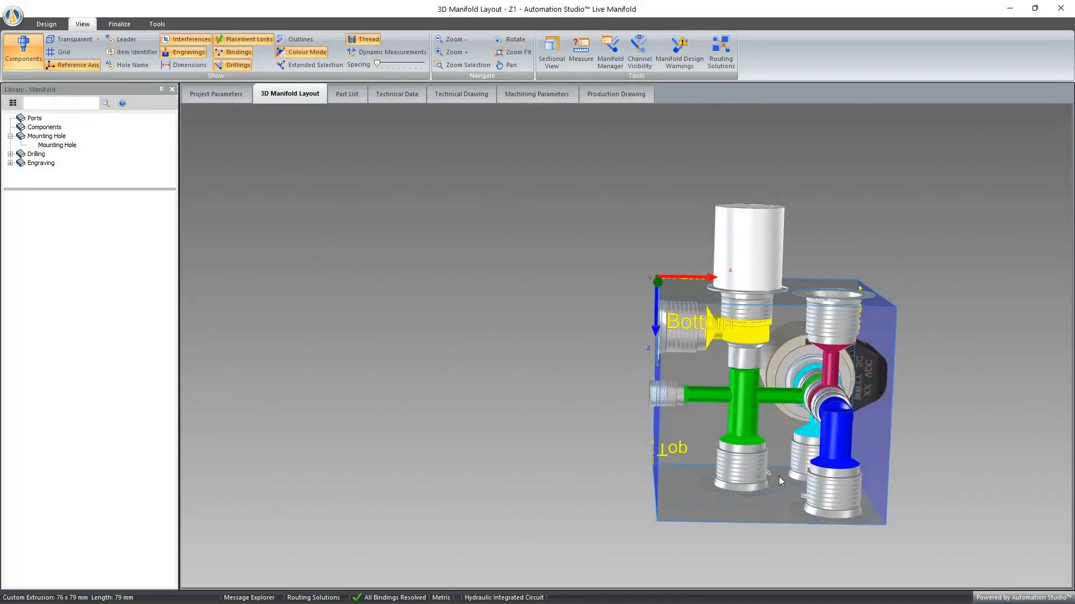
double_click(685, 452)
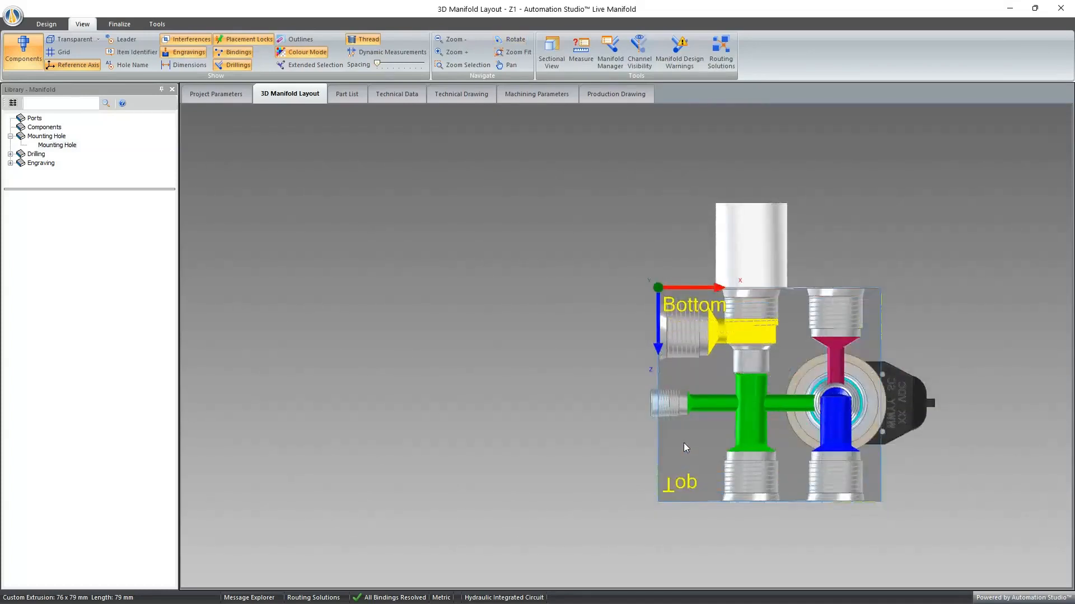
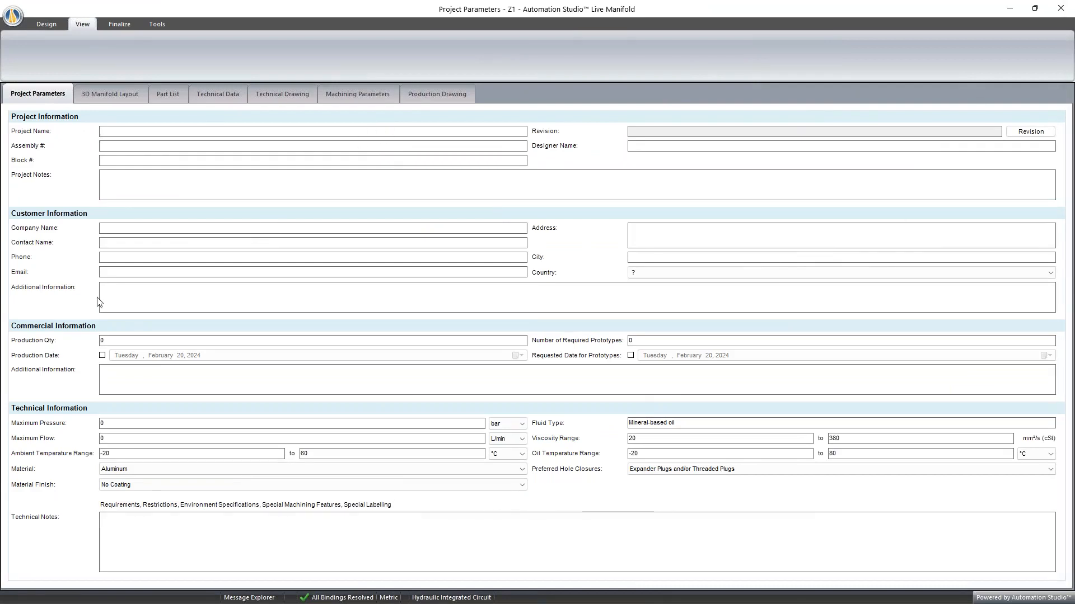
- Examine the block material options in the project's technical information, keeping Aluminum selected
click(134, 471)
click(135, 475)
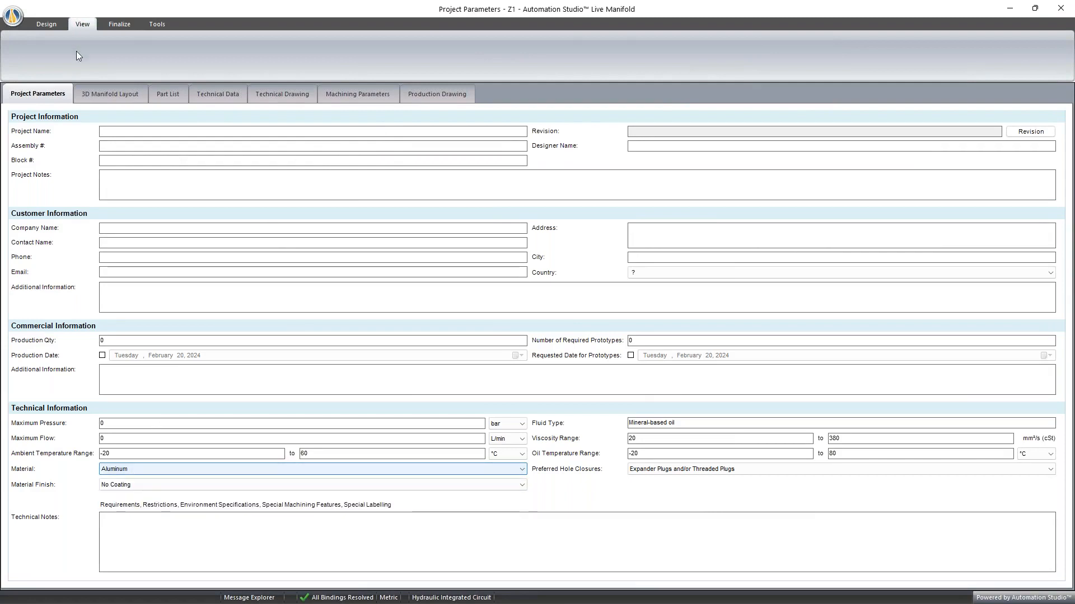
click(143, 470)
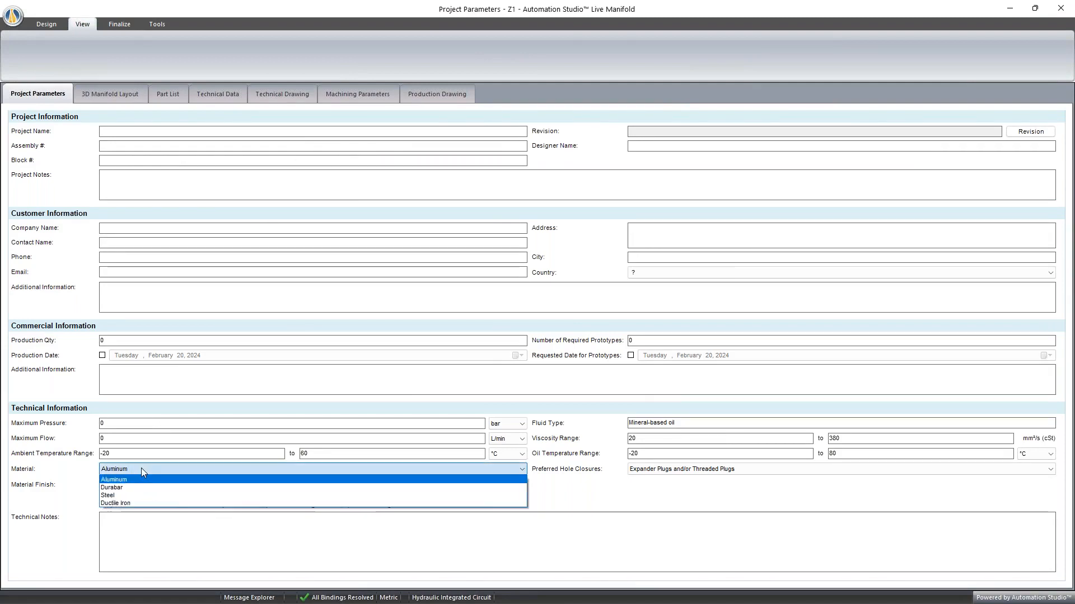
click(141, 468)
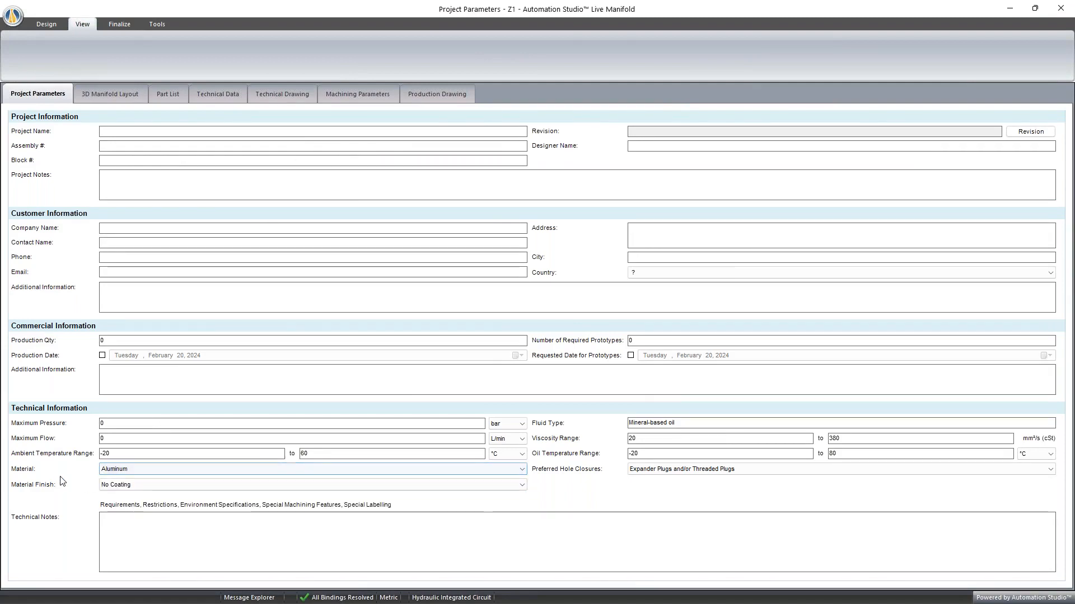
click(128, 471)
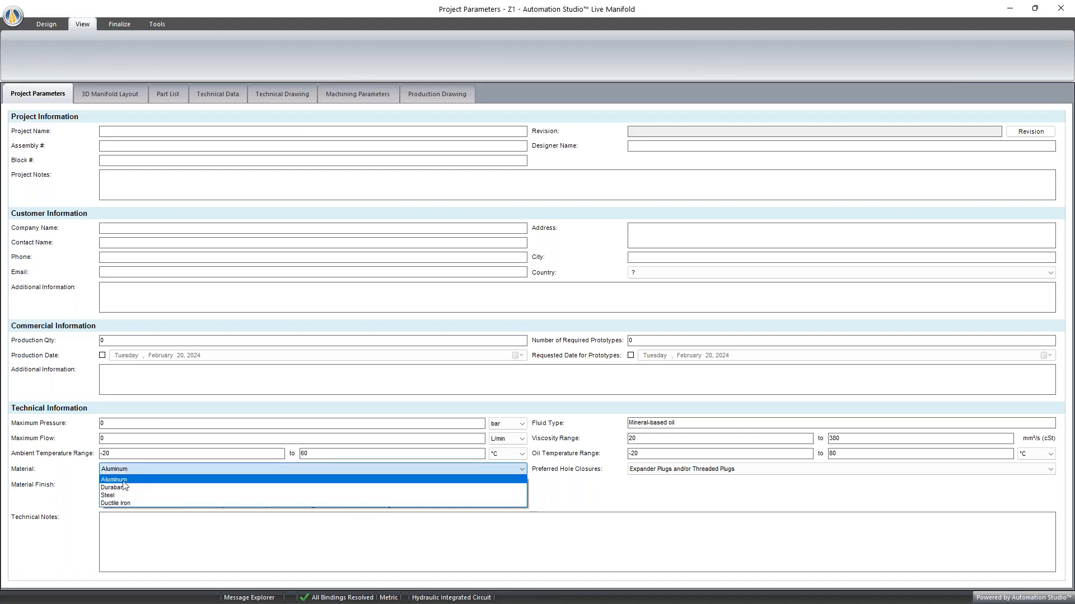
click(139, 469)
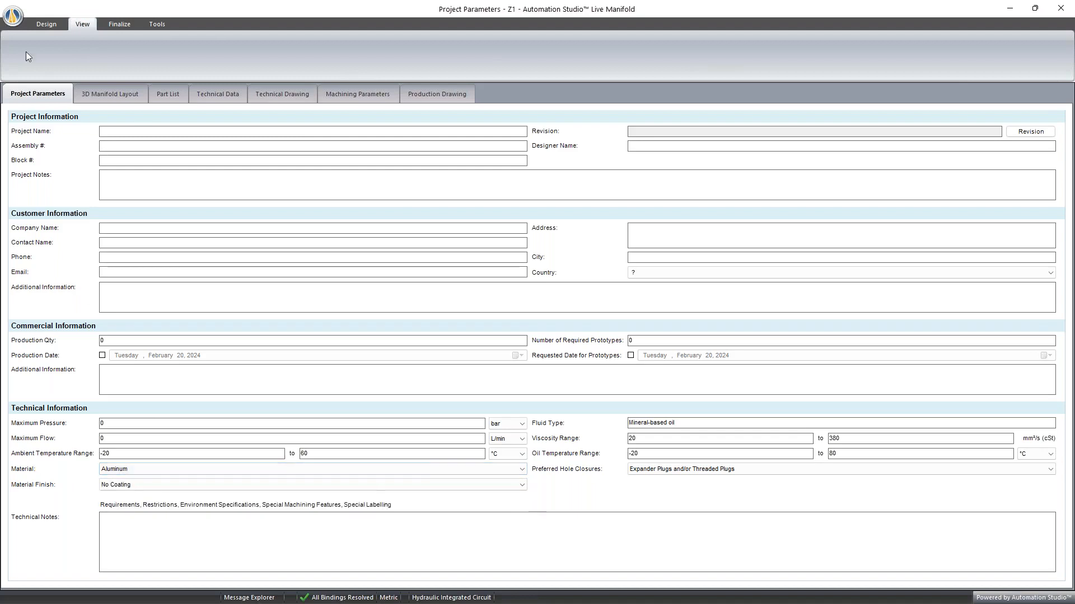
- Review the default manifold design clearances for aluminum, including the spotface-counterbore and cavity clearances to the manifold edges
click(11, 22)
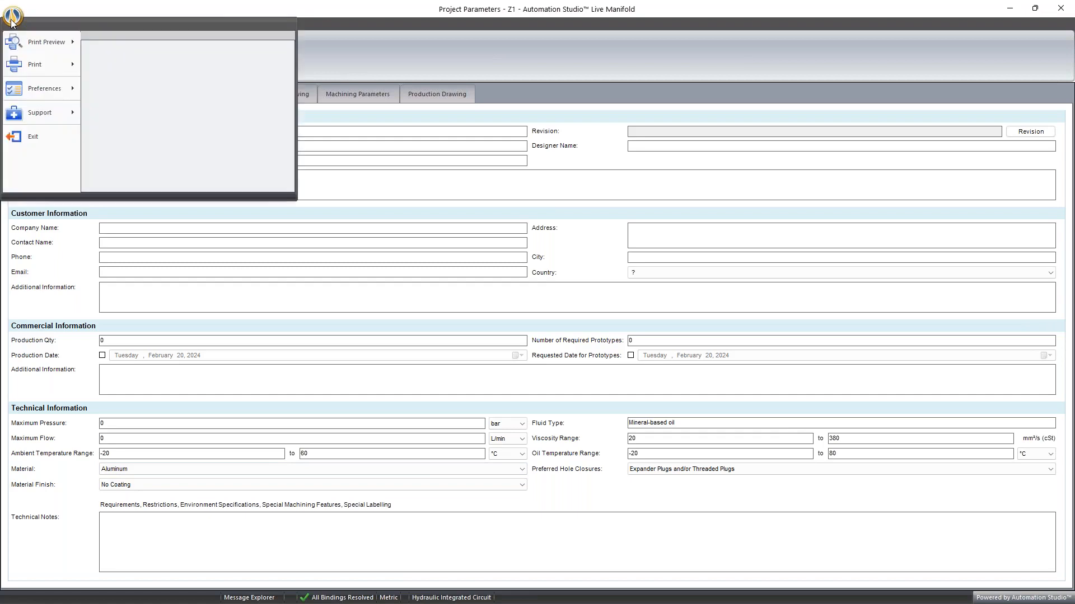
mouse_move(37, 90)
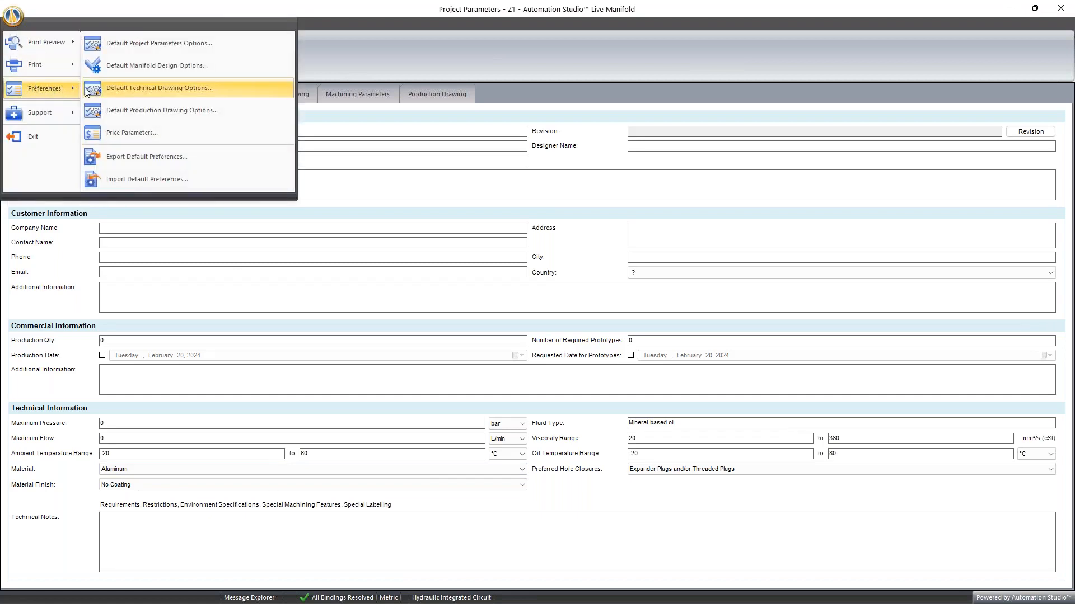
click(116, 66)
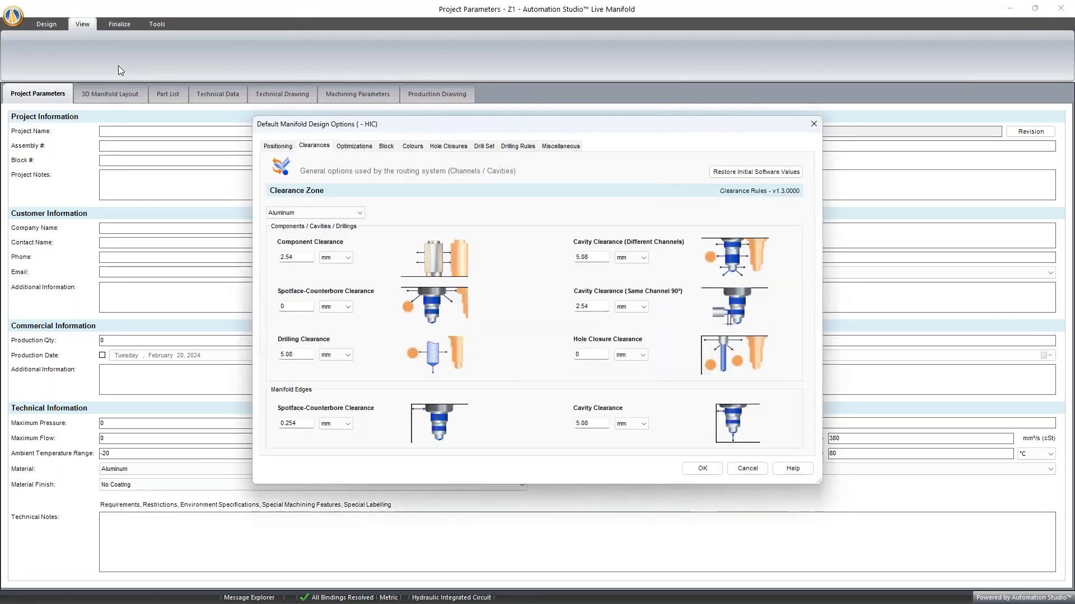
click(327, 214)
click(325, 213)
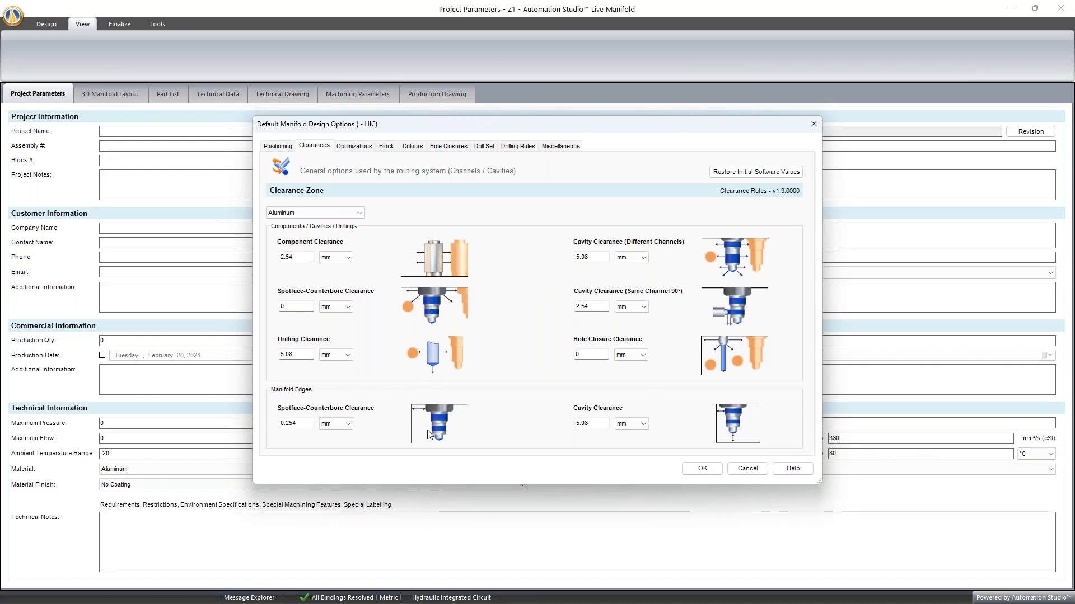
drag(297, 423, 281, 423)
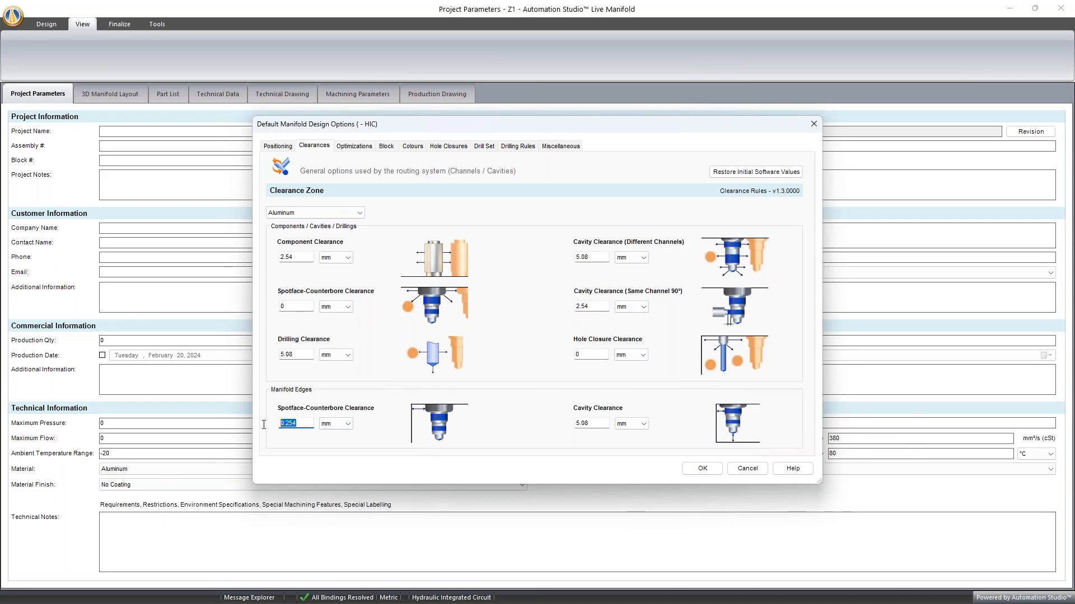
drag(591, 424, 555, 426)
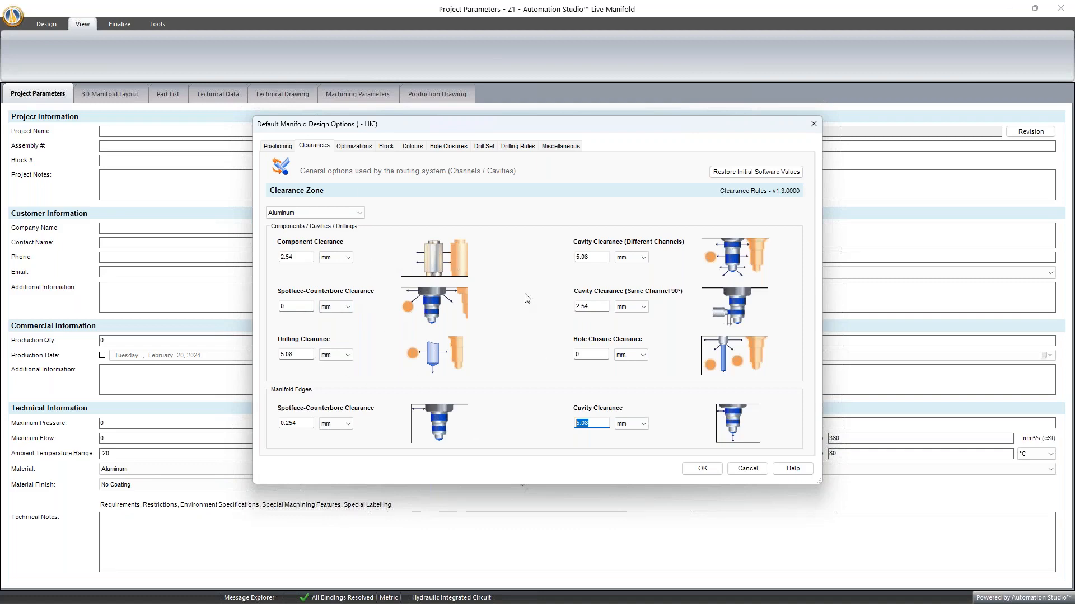
click(353, 215)
click(355, 215)
click(813, 124)
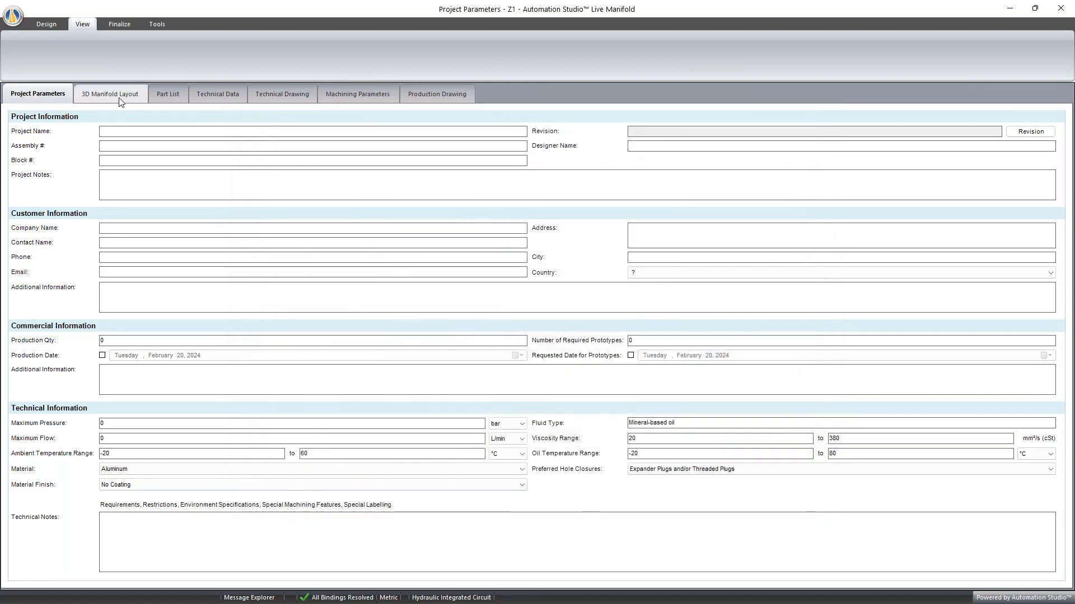
- Review the clearance settings in the current design options of the 3D manifold layout
click(120, 99)
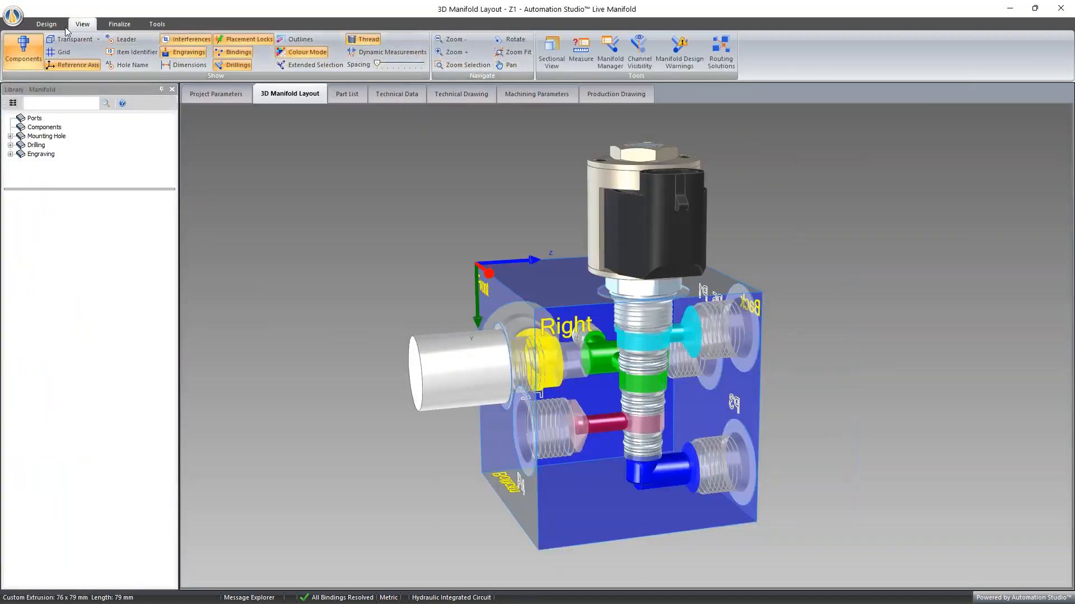
click(56, 25)
click(684, 56)
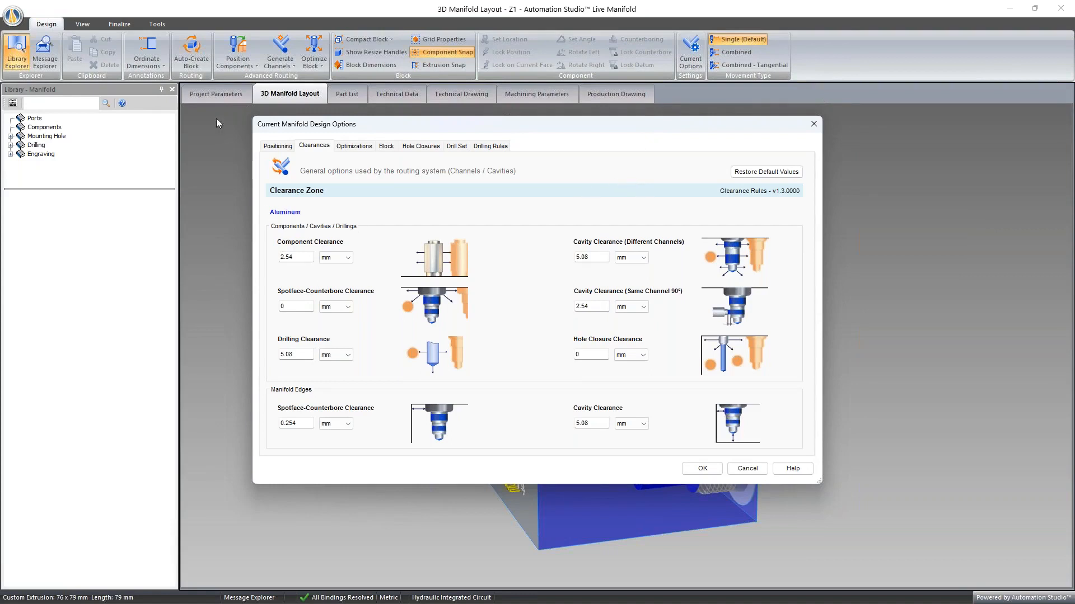
click(298, 258)
click(814, 124)
- Lock port P1 on its current face, the Back face of the manifold block
middle_drag(782, 252, 693, 240)
middle_drag(679, 421, 730, 445)
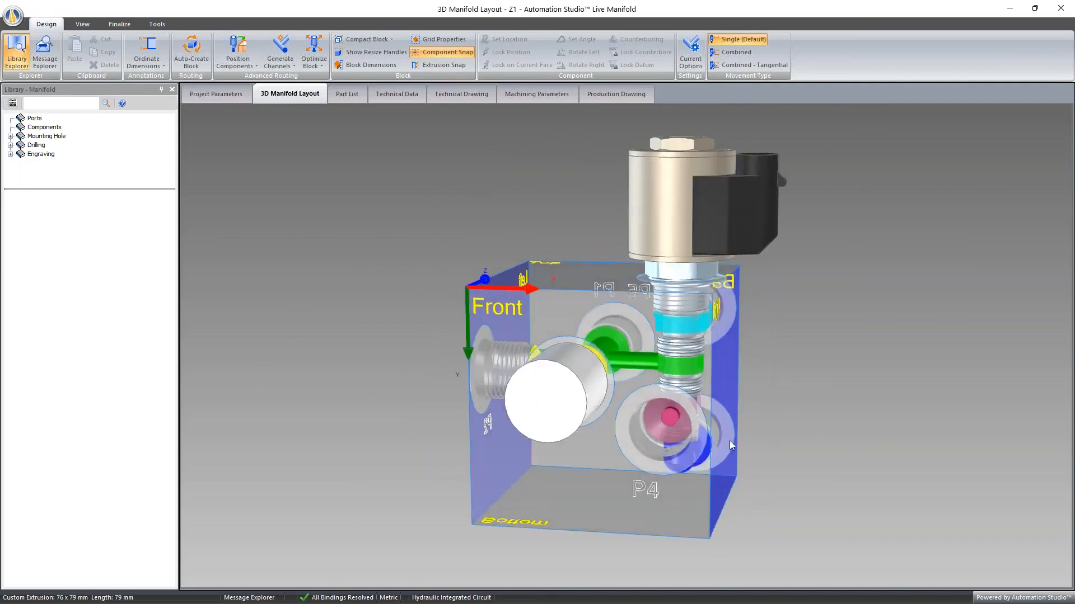
middle_drag(573, 486, 404, 480)
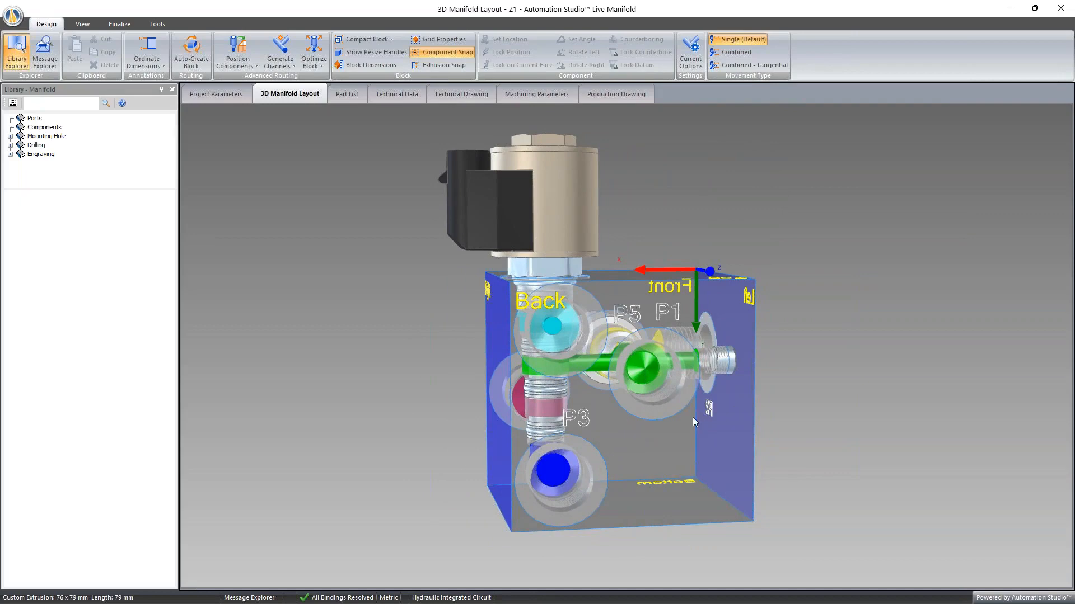
middle_drag(680, 421, 689, 459)
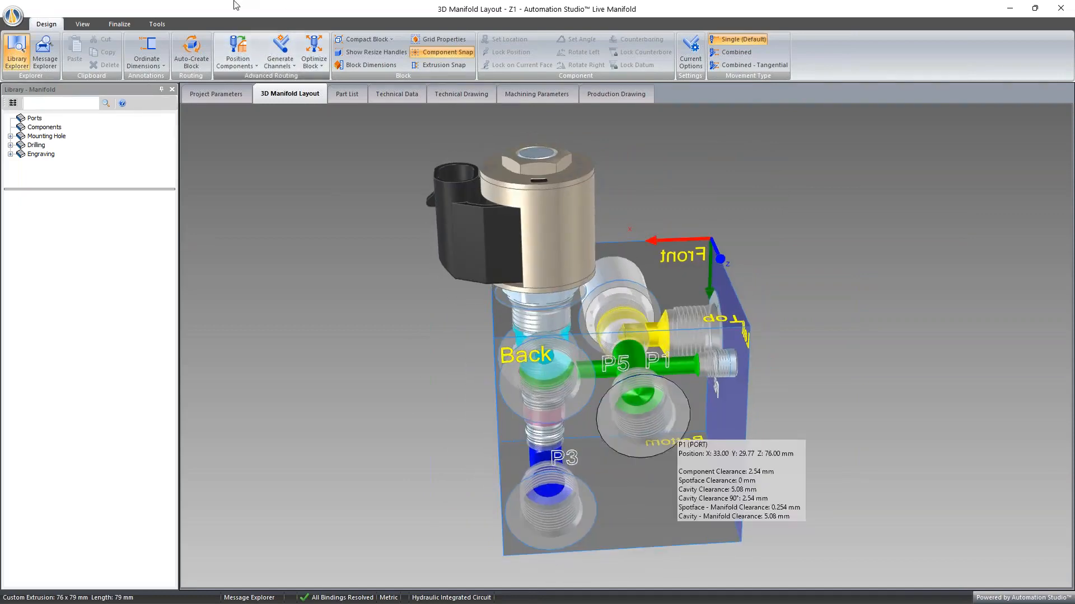
middle_drag(722, 439, 692, 389)
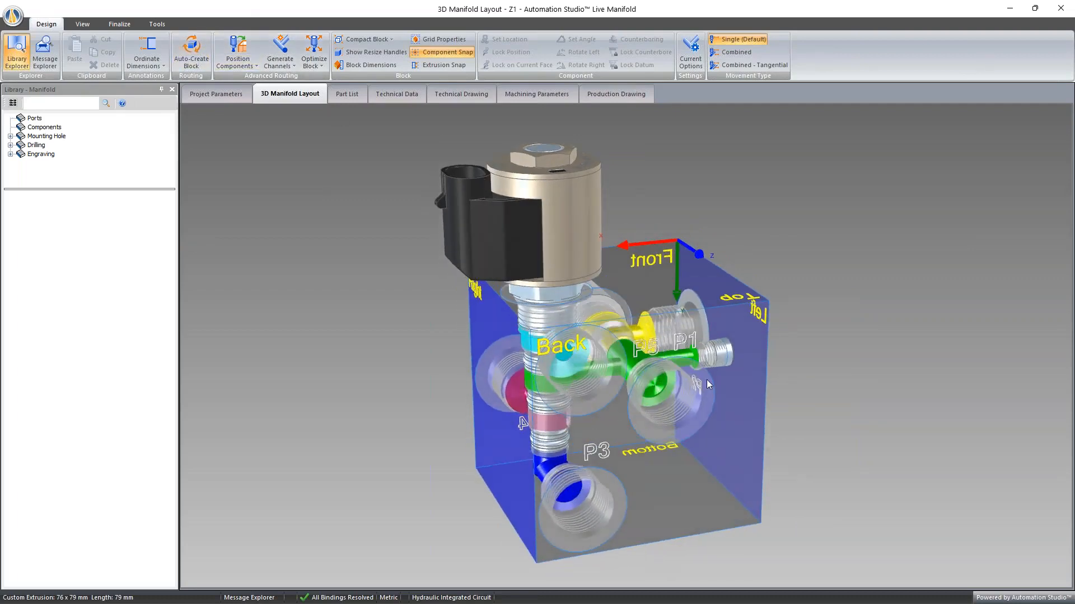
right_click(707, 380)
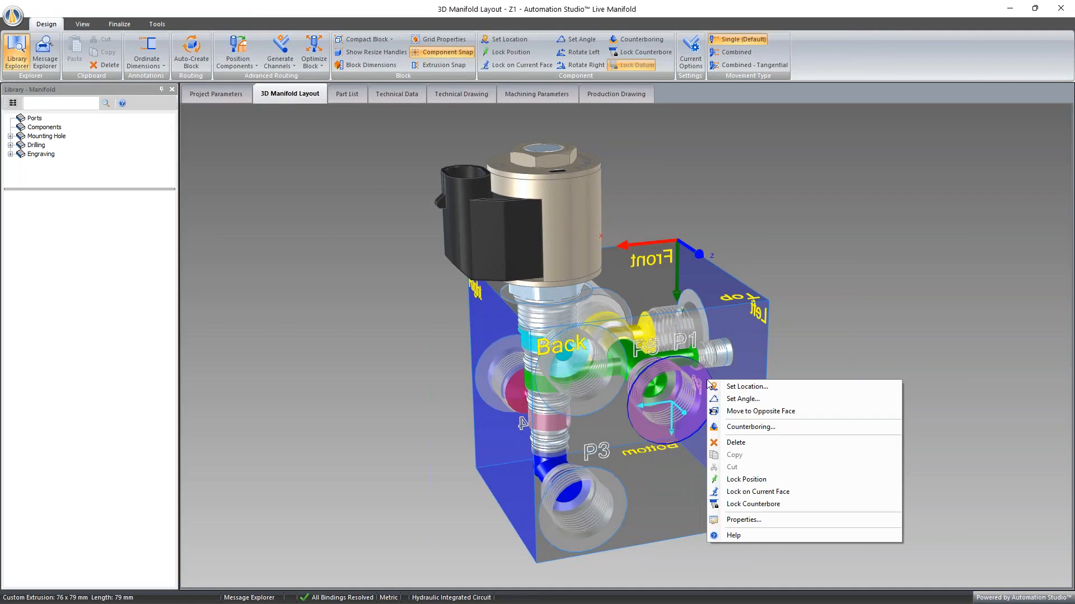
click(761, 481)
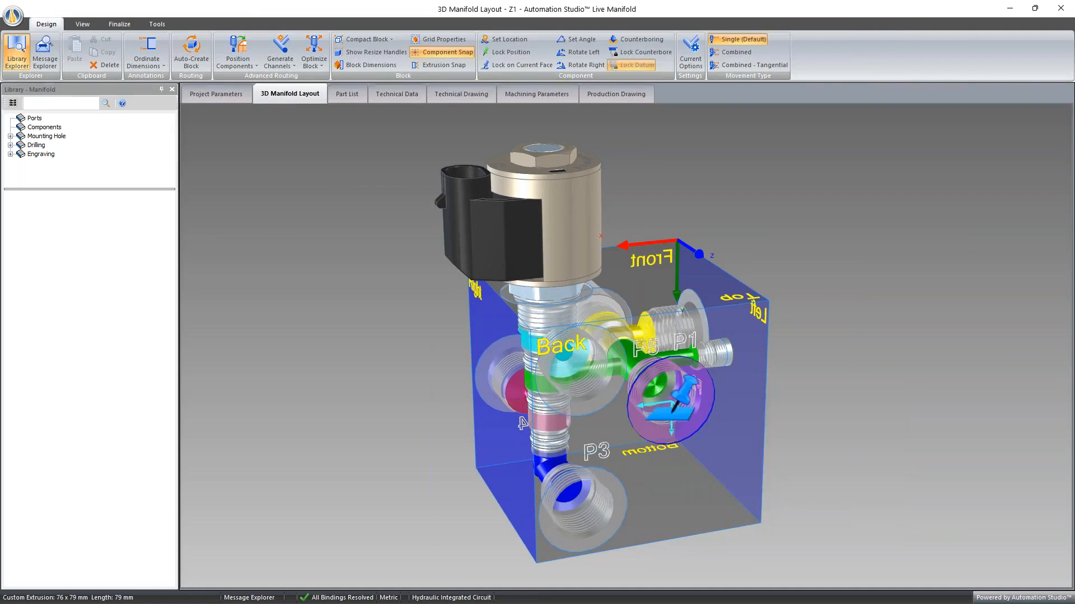
mouse_move(684, 417)
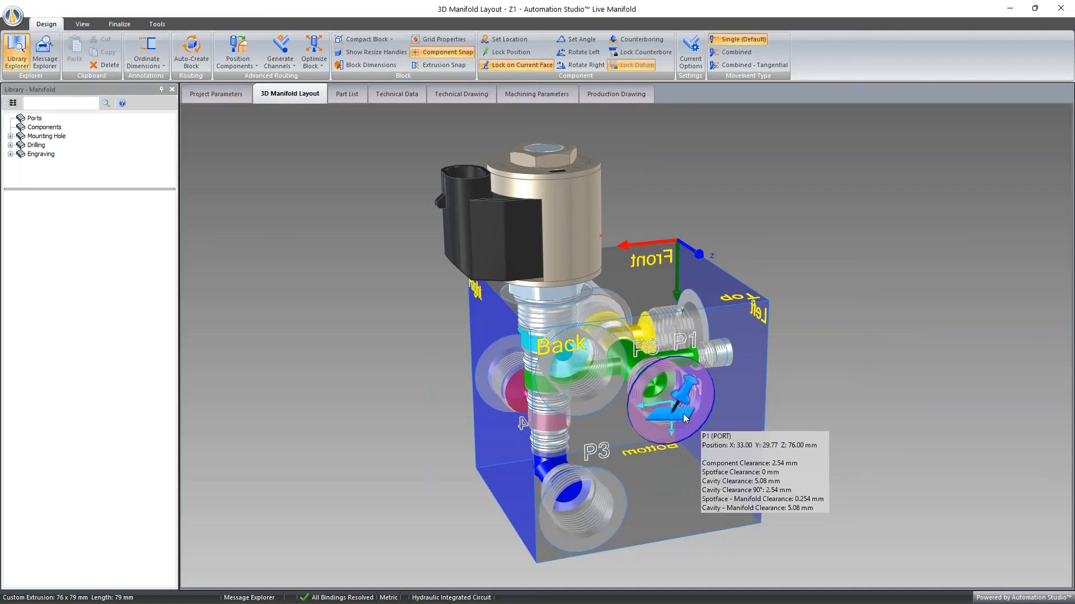
- Lock port P3 on the Back face and port P4 on the Front face of the manifold block
middle_drag(669, 457, 641, 424)
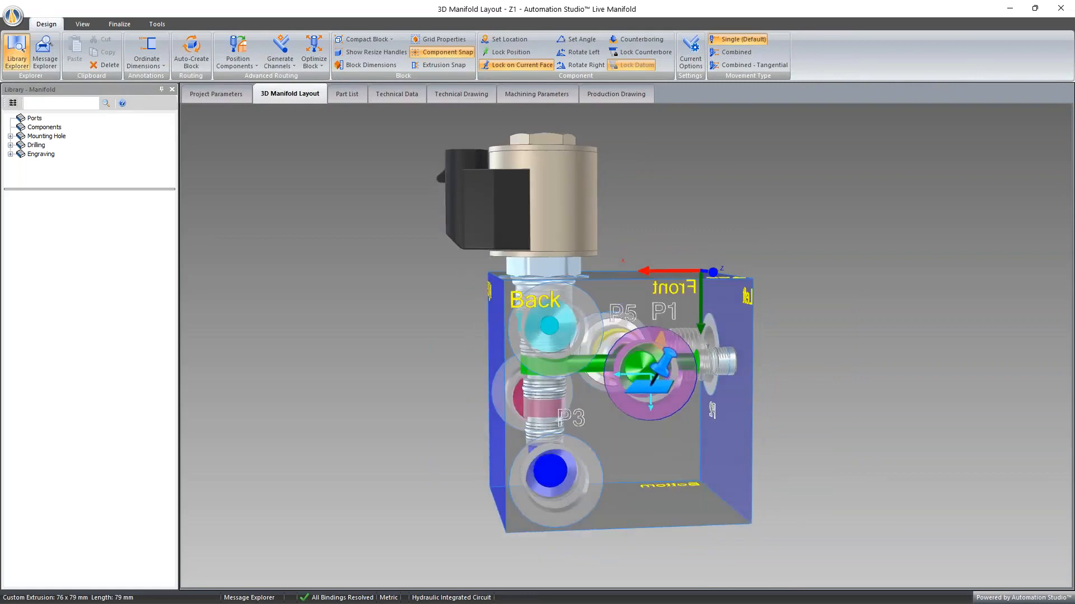
right_click(587, 454)
click(637, 553)
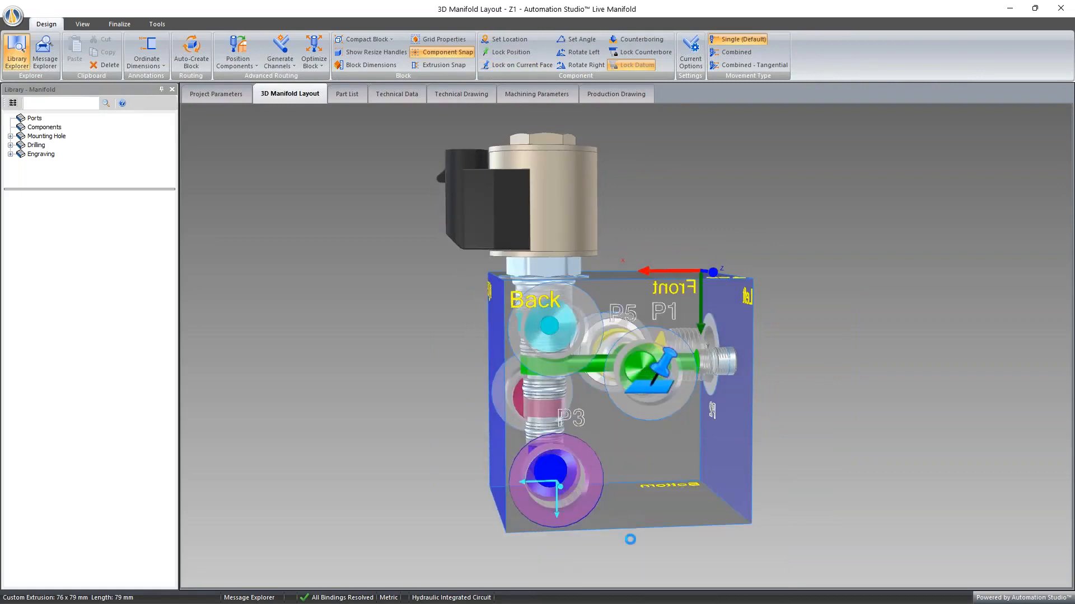
middle_drag(606, 424, 648, 435)
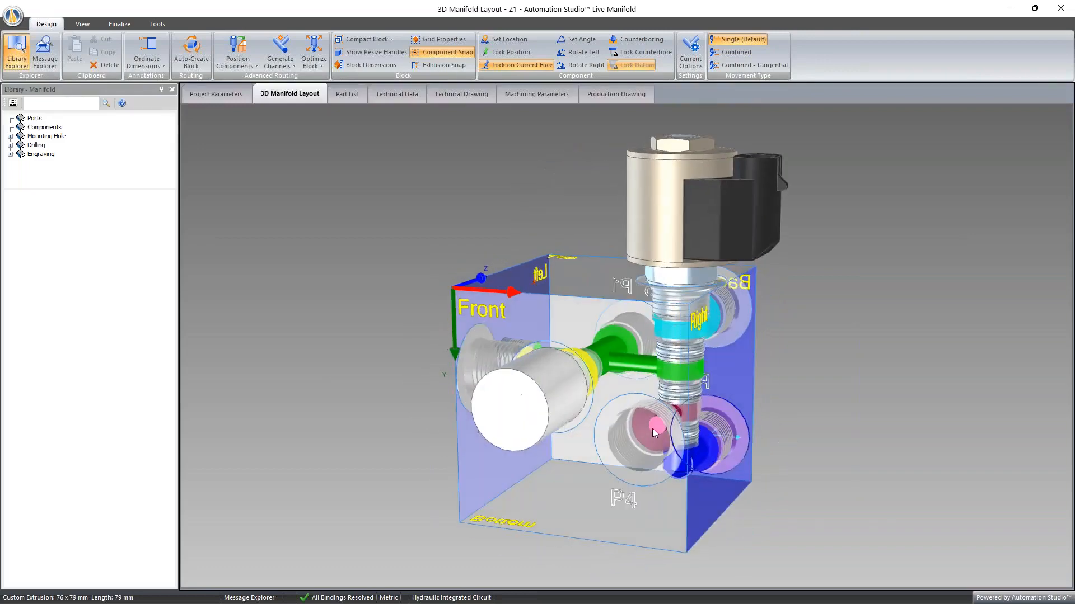
right_click(660, 421)
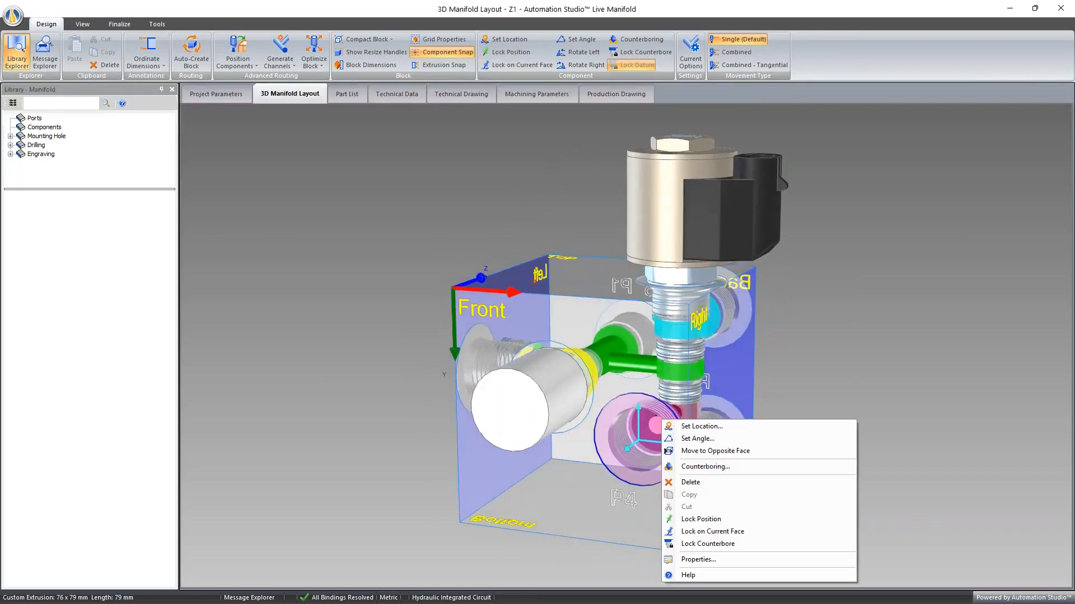
click(699, 536)
- Move port P5 from the Back face to the opposite Front face, above port P4, and lock it on that face
middle_drag(699, 536, 767, 481)
right_click(548, 322)
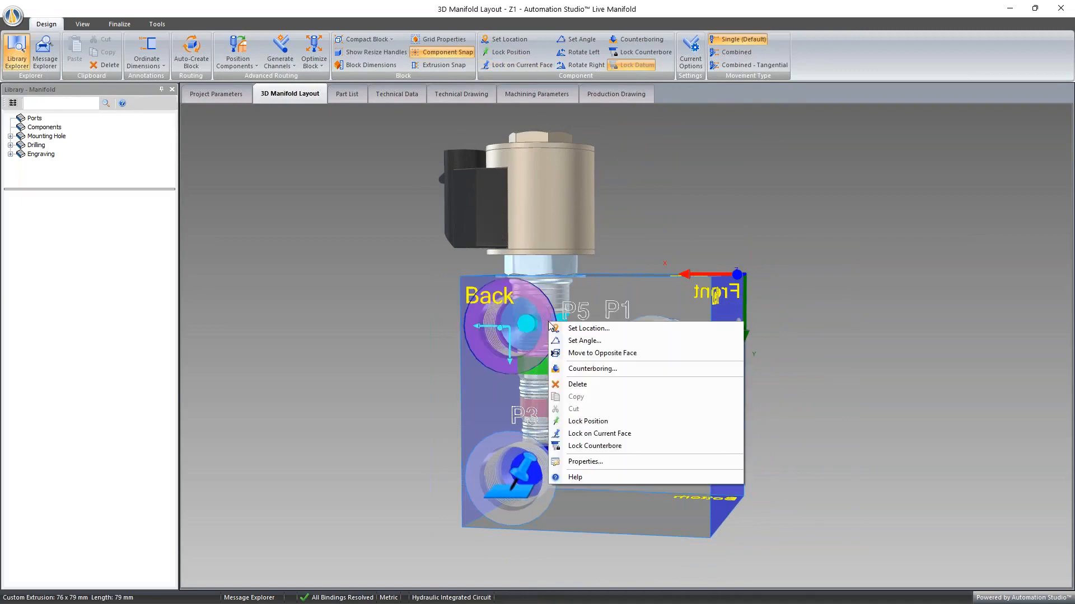
click(581, 434)
middle_drag(581, 440, 693, 328)
right_click(630, 320)
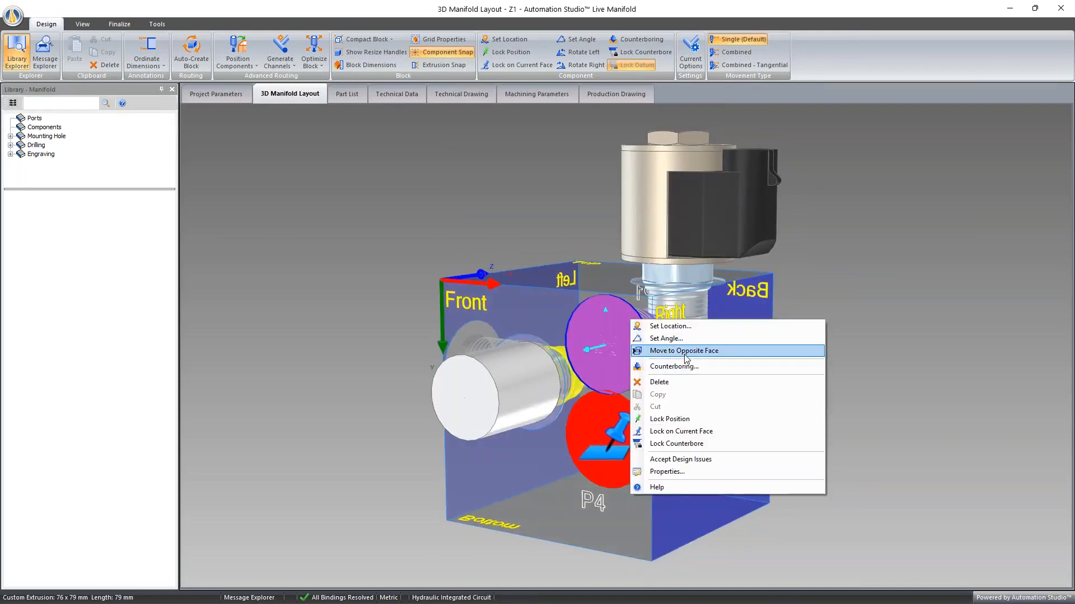
click(694, 432)
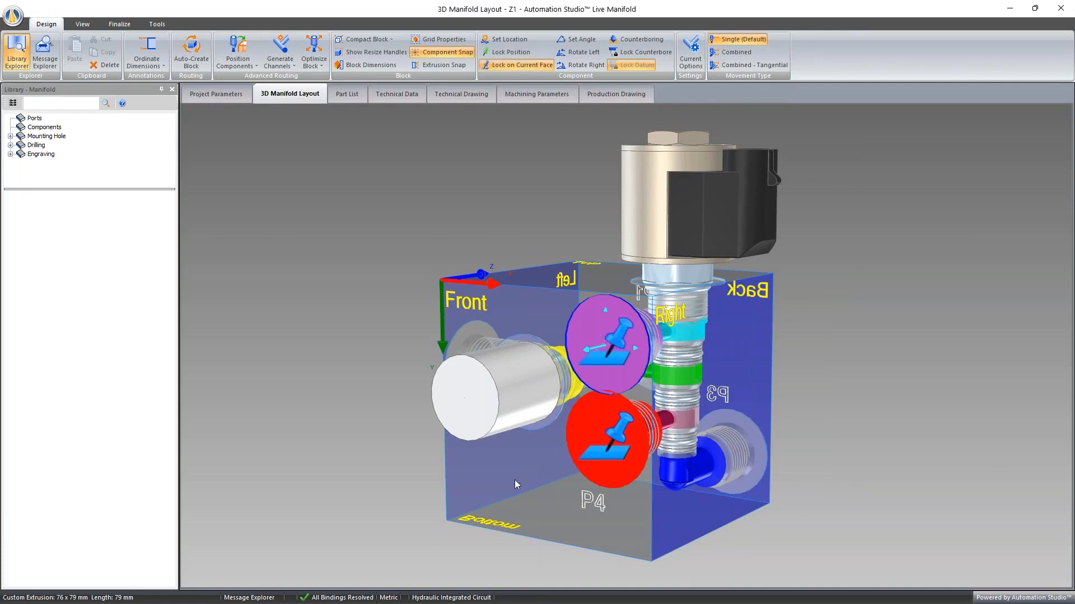
- Regenerate the manifold block with Auto-Create Block, using the ports locked on the Front and Back faces
middle_drag(512, 479, 507, 426)
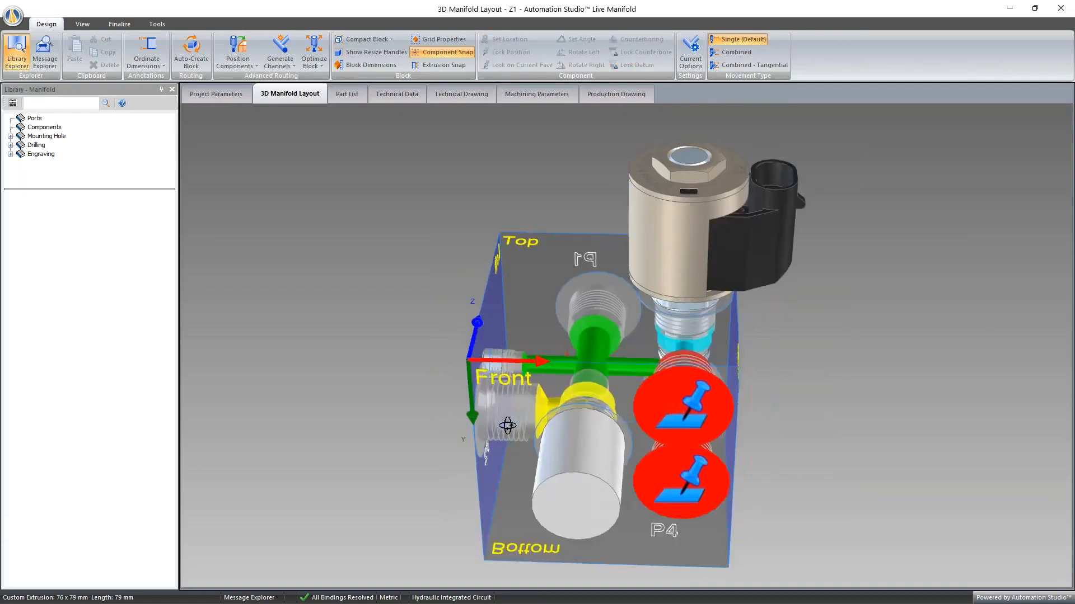
click(193, 56)
click(572, 350)
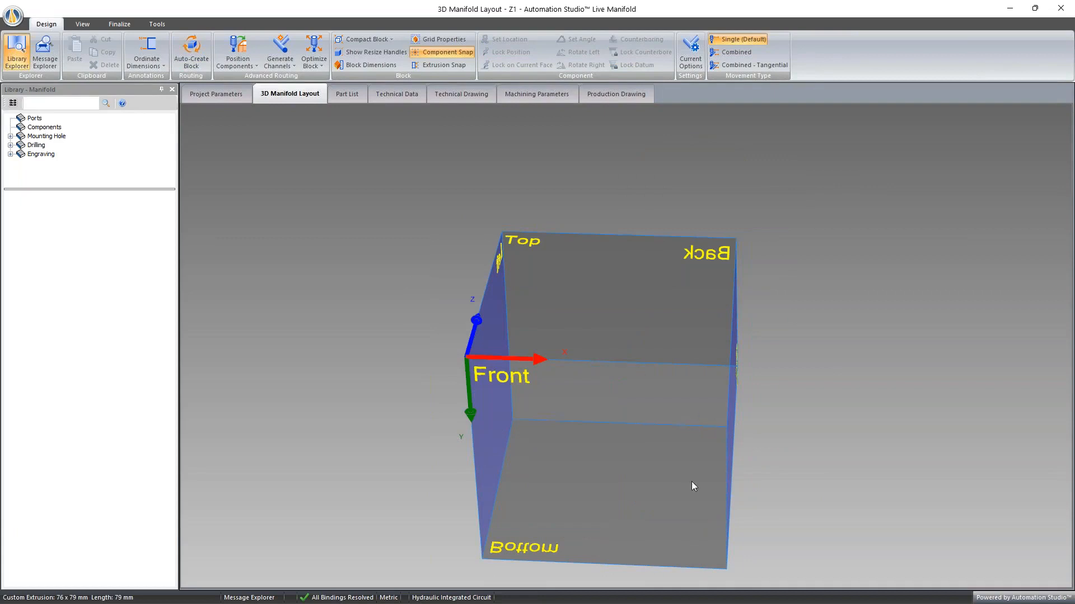
click(576, 306)
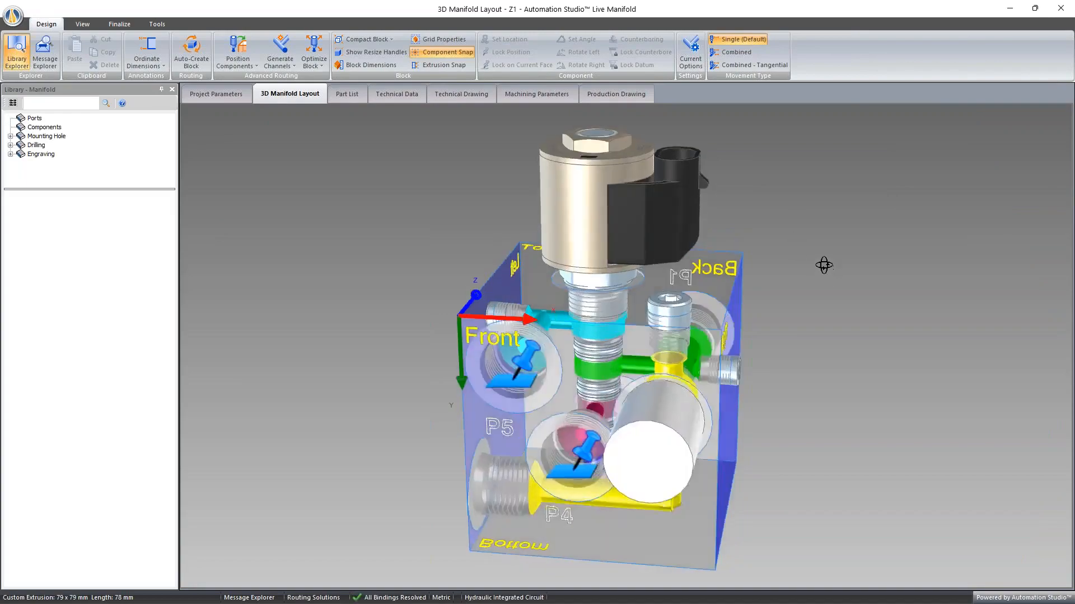
- Inspect the locked ports and channels of the rerouted block from the back and front, and open its routing solutions
middle_drag(823, 264, 986, 254)
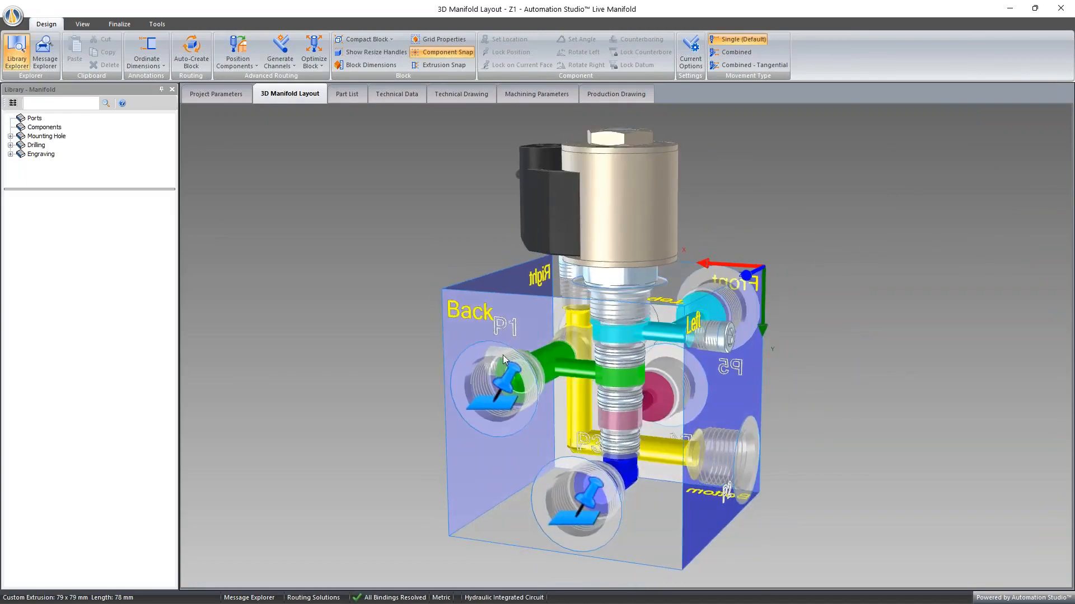
middle_drag(609, 527, 476, 459)
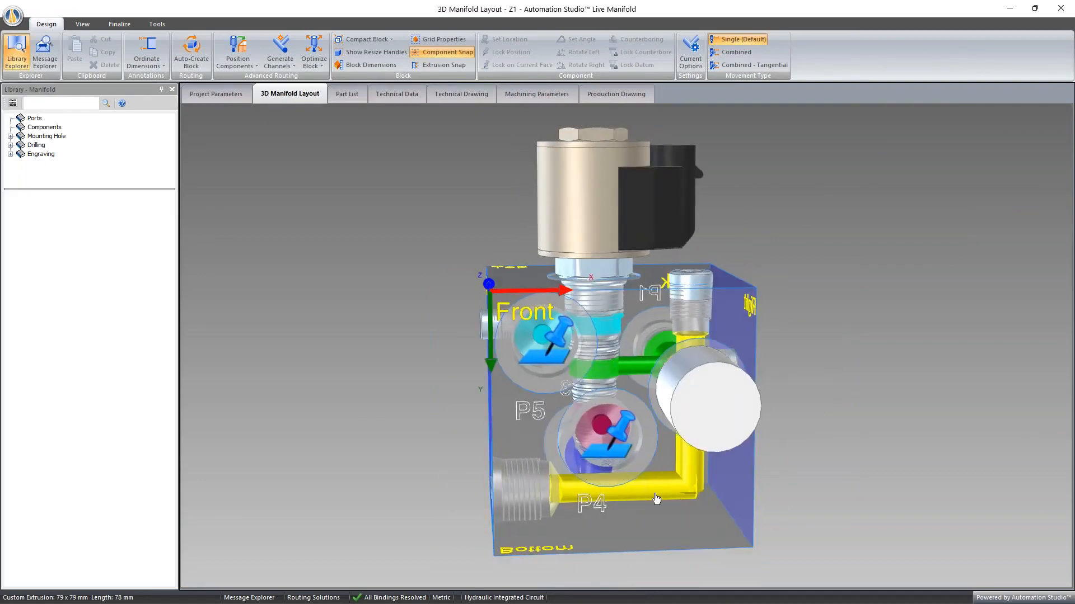
middle_drag(713, 485, 716, 492)
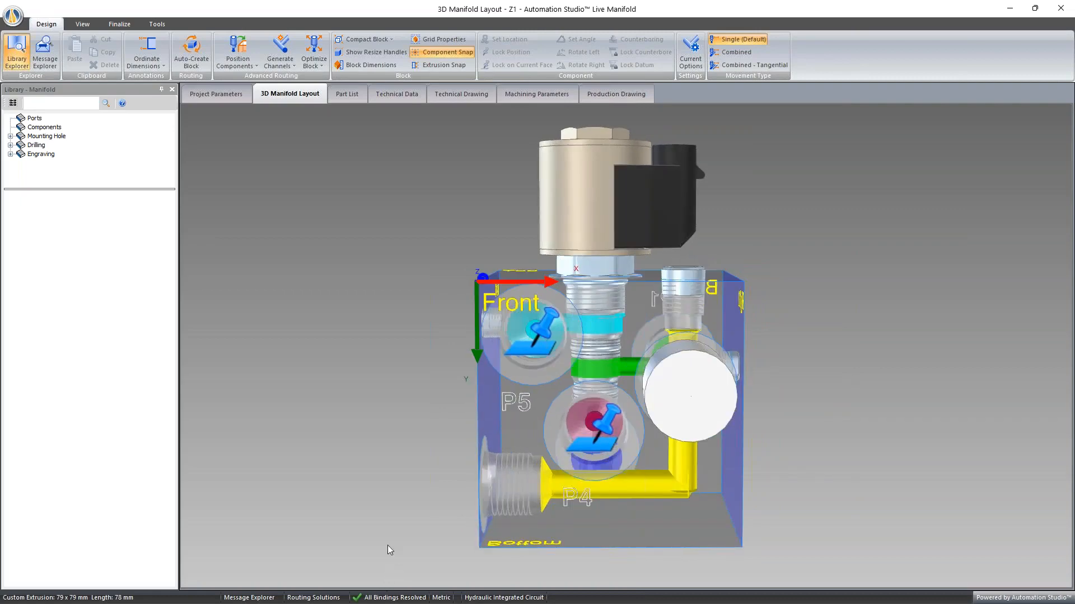
click(312, 596)
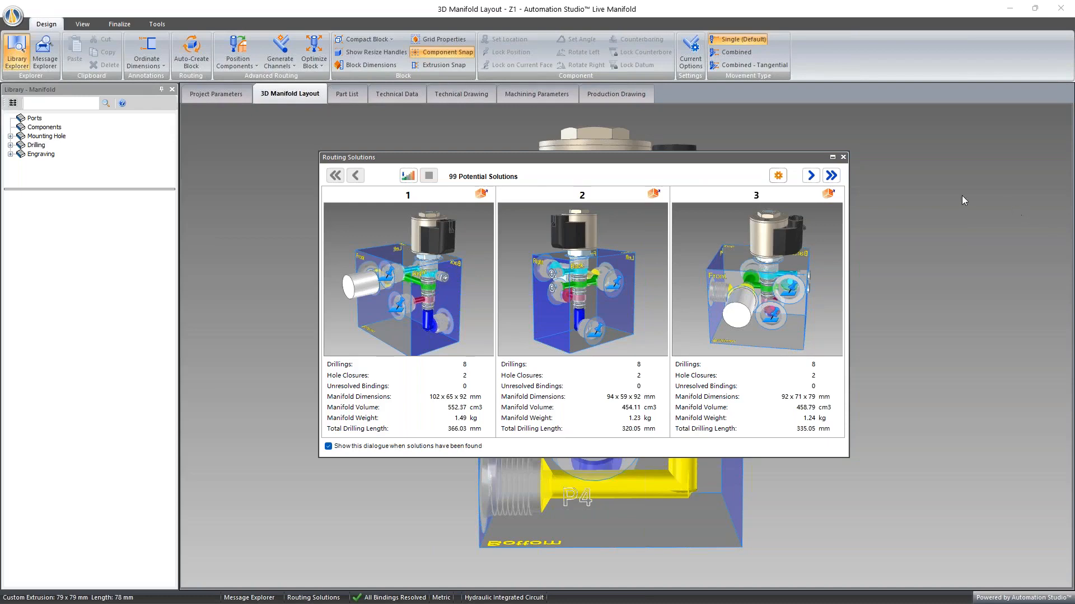
- Dismiss the routing solutions and review the block's machining parameters, the project parameters and the 3D layout
click(843, 157)
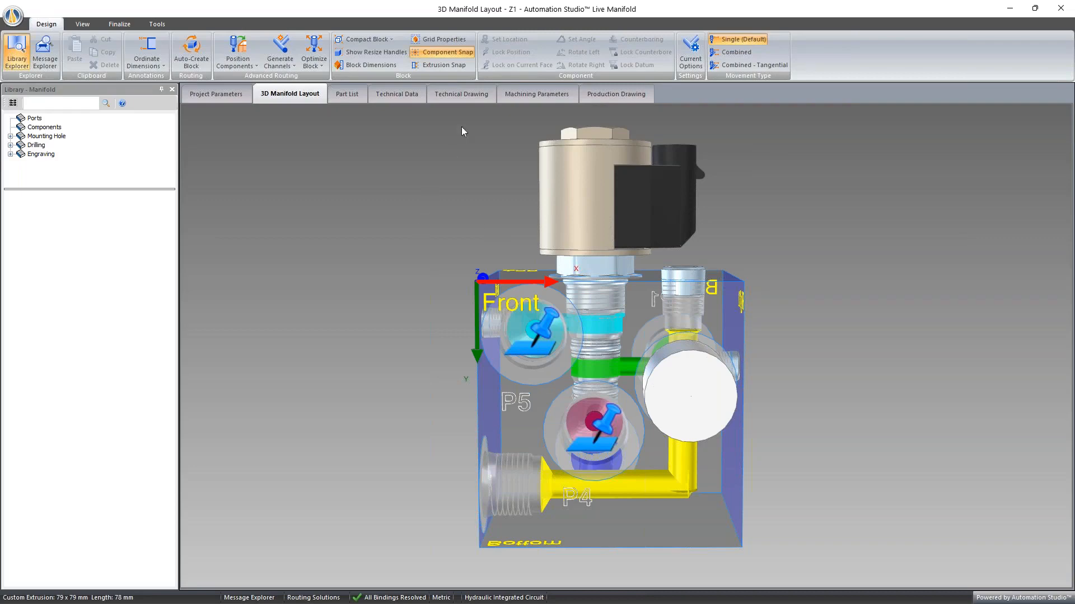
click(535, 94)
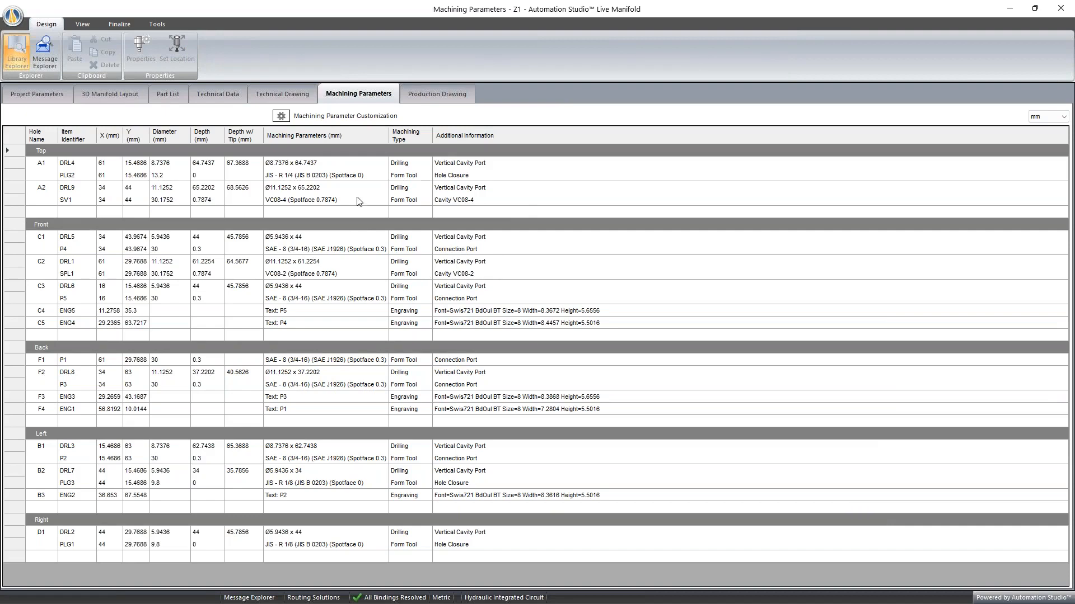
click(55, 95)
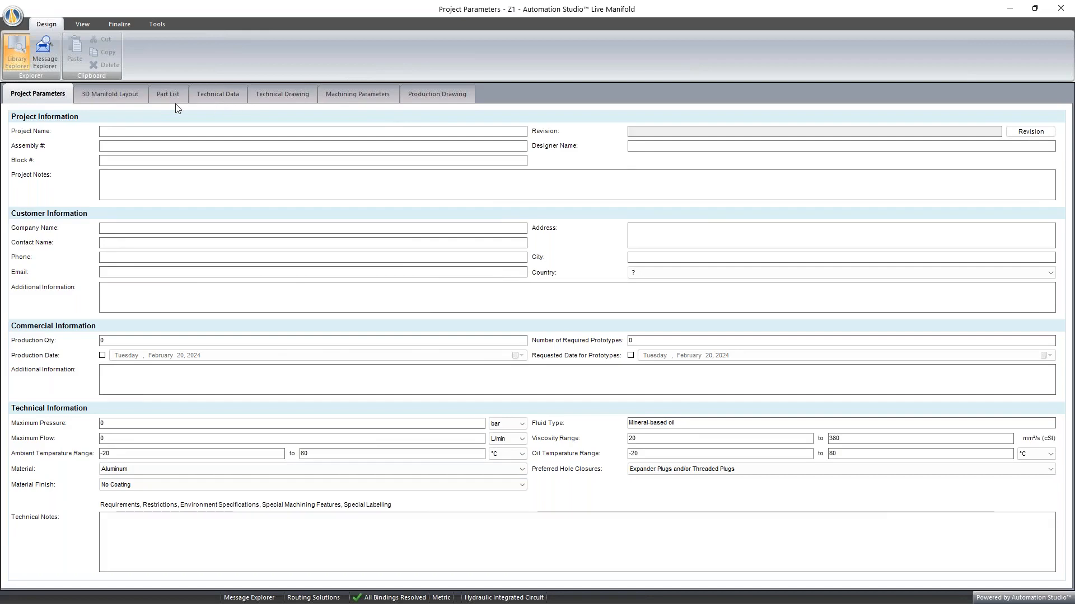
click(110, 94)
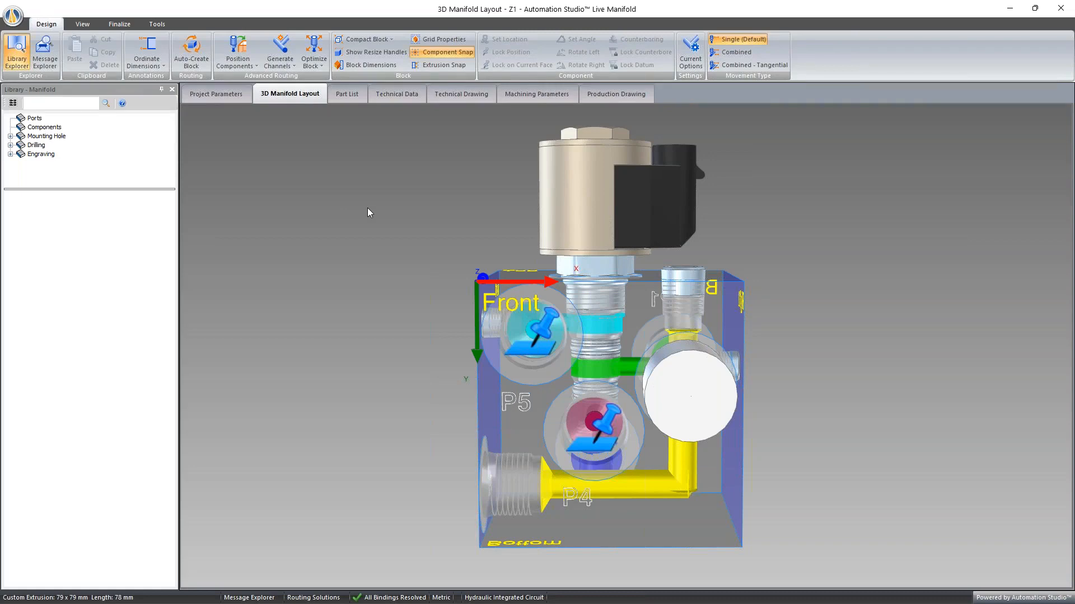
click(515, 94)
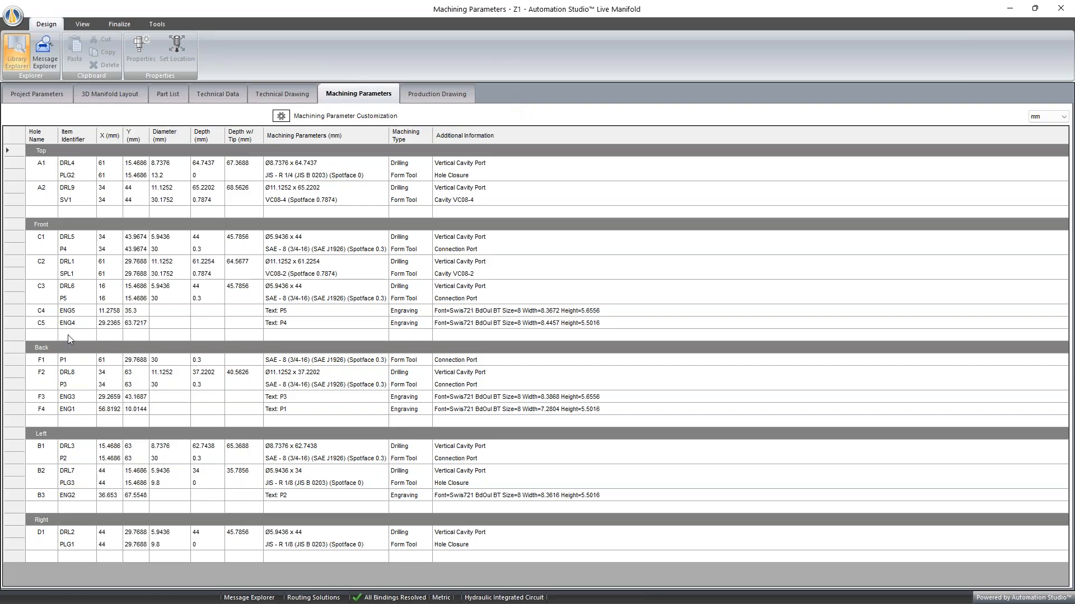
- Copy the machining parameters of connection port P5 and paste them as an initial text in the Machining Parameter Customization
click(286, 299)
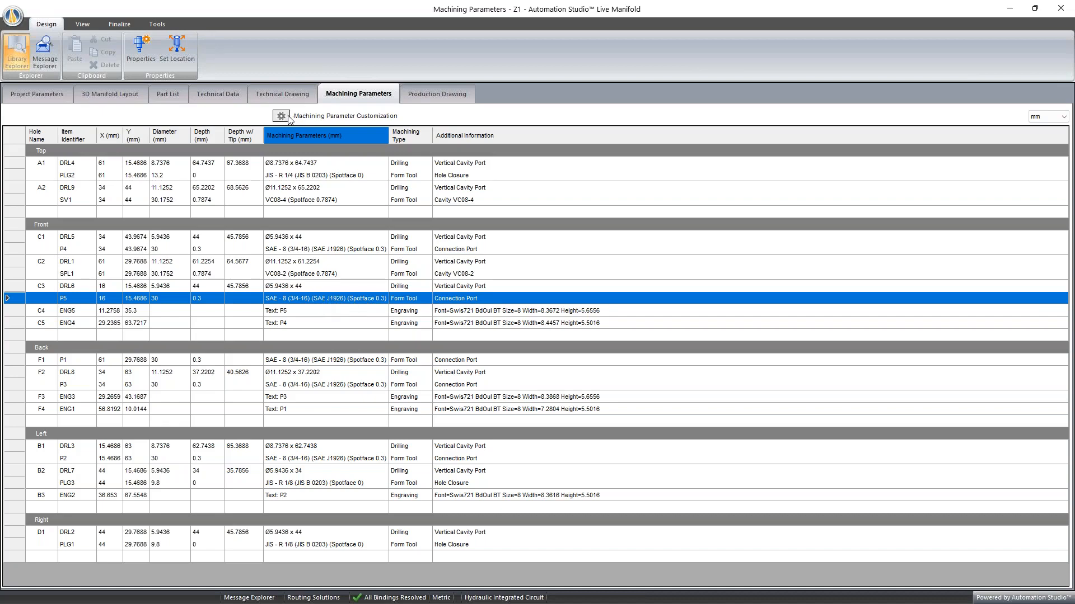
right_click(307, 301)
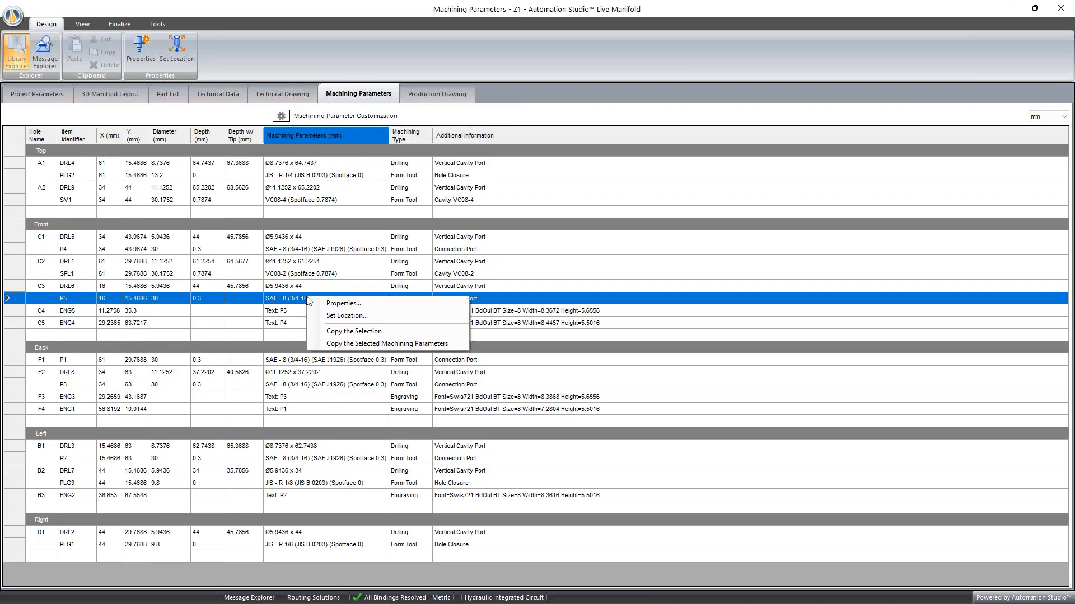
click(349, 344)
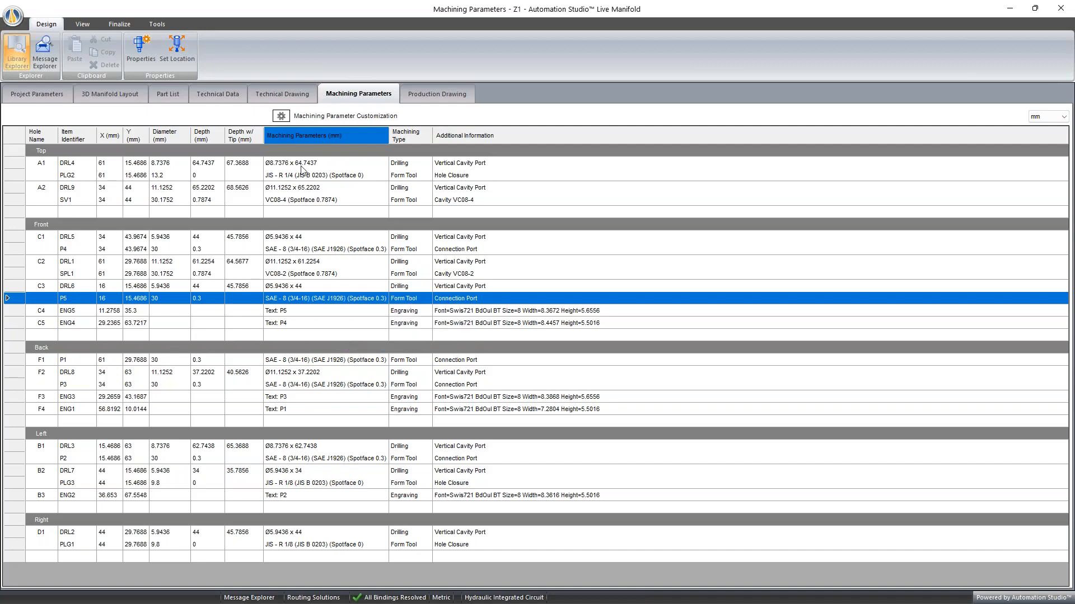
click(283, 118)
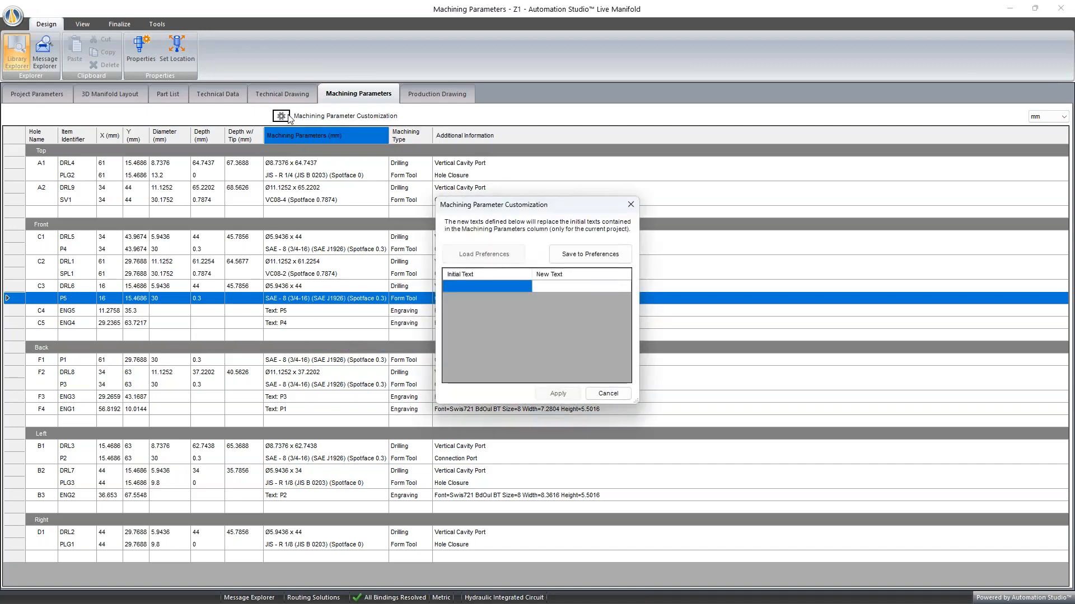
click(479, 286)
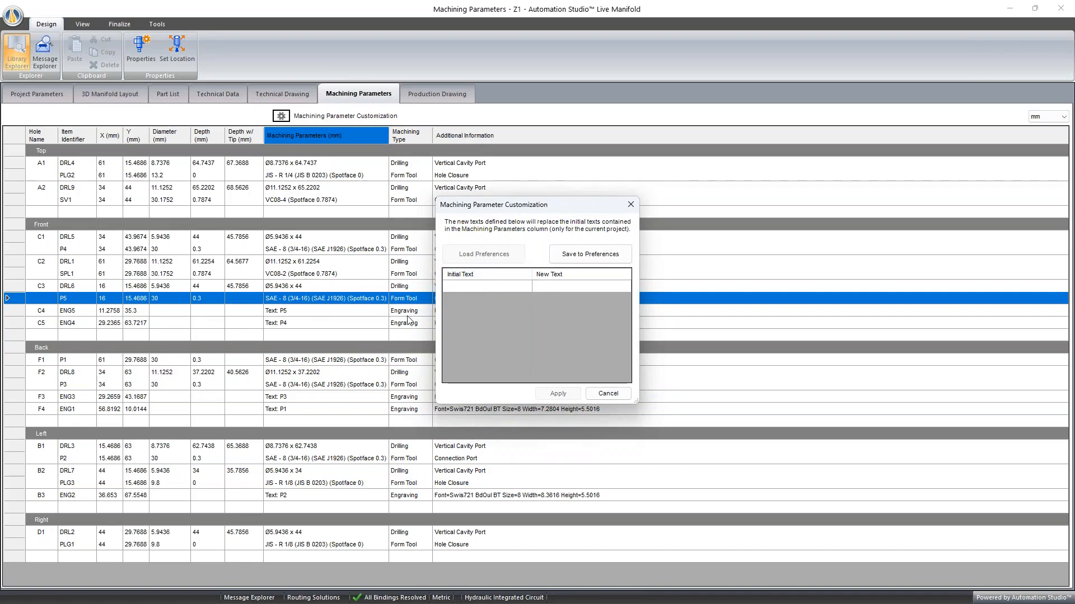
key(ctrl+v)
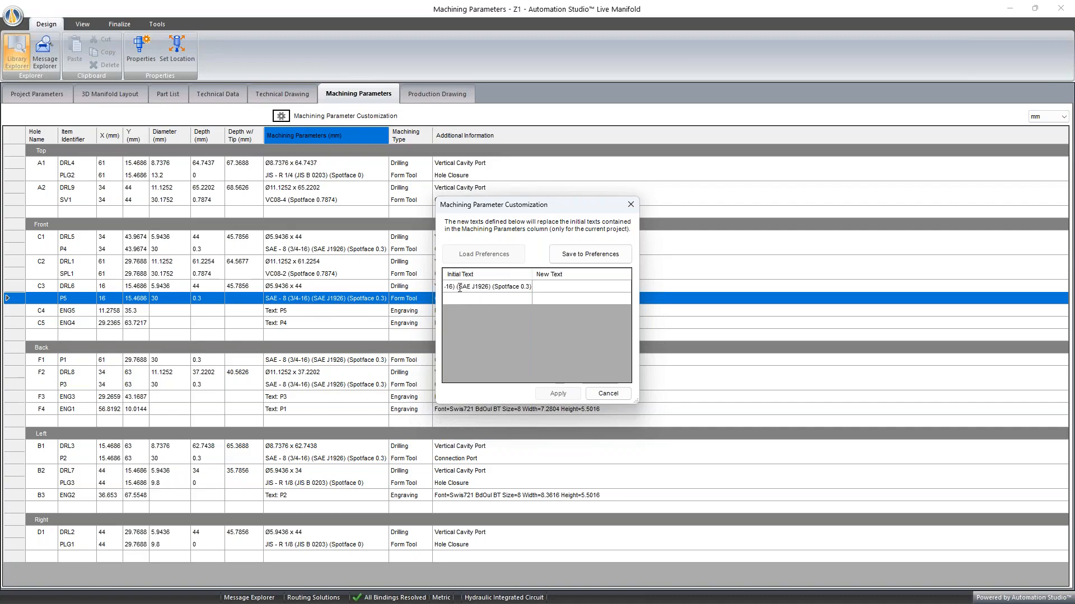
- Shorten the initial text to "(SAE J1926)", leave its new text blank and apply the customization to the machining parameters
drag(457, 286, 227, 287)
key(BackSpace)
drag(480, 287, 521, 287)
key(BackSpace)
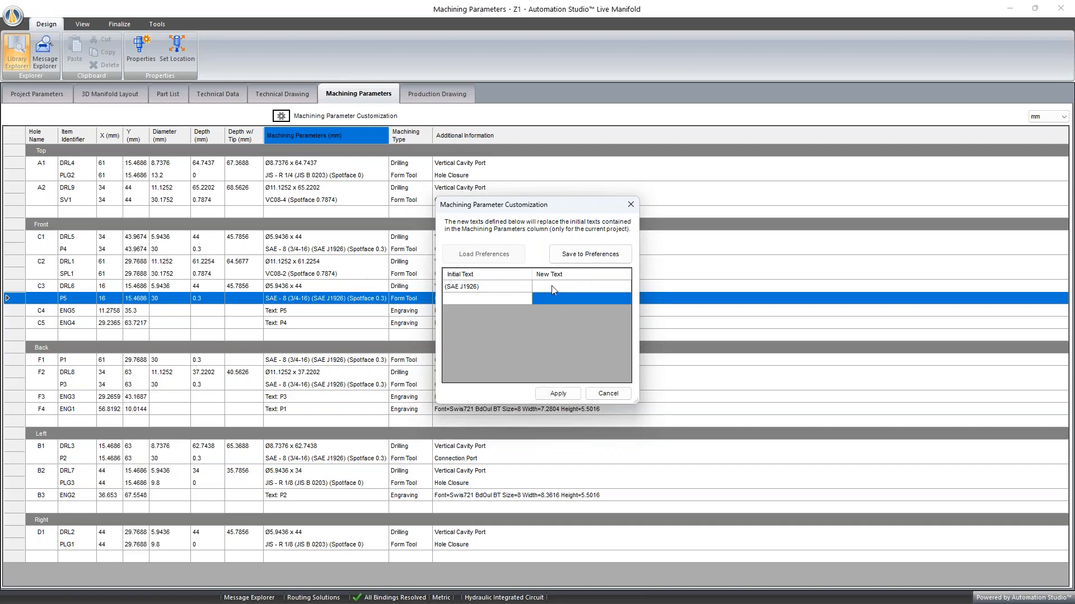
click(554, 287)
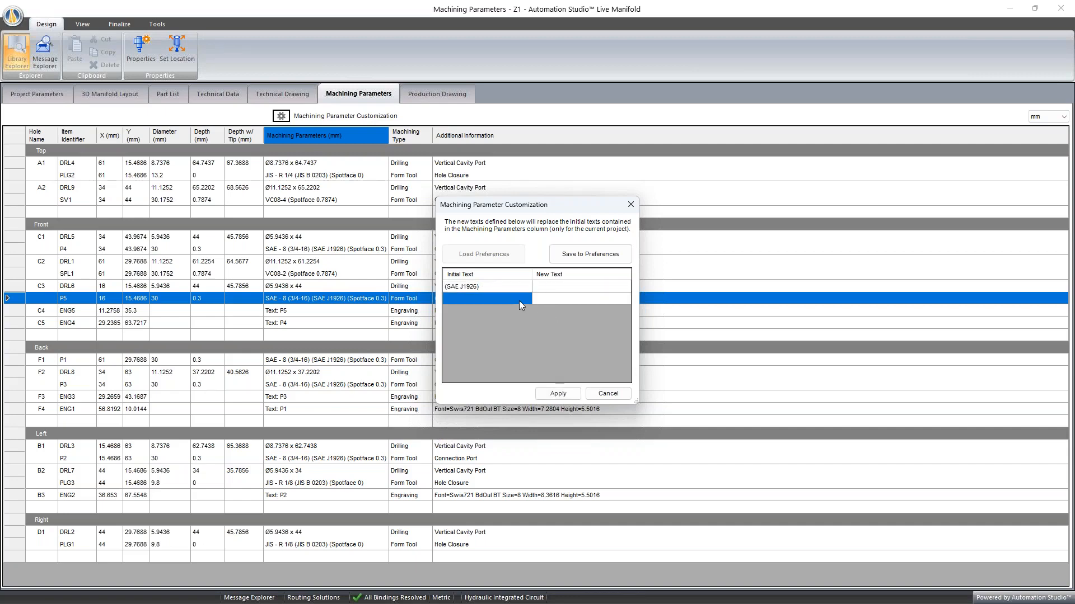
click(558, 393)
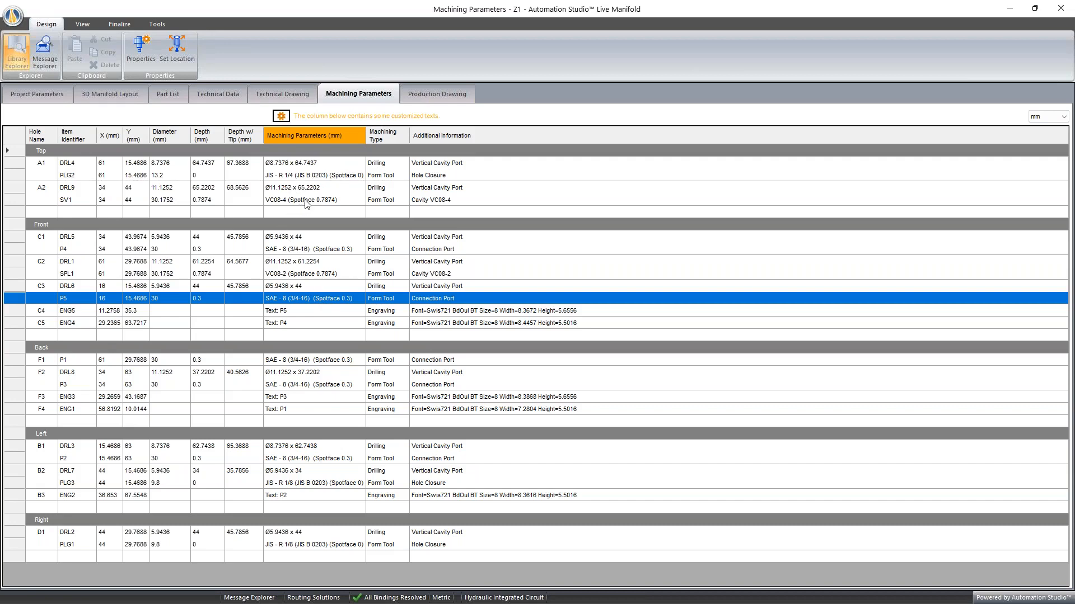
- Check the hole closure PLG2 entry and the defined text replacement in the Machining Parameter Customization, then close it
click(308, 177)
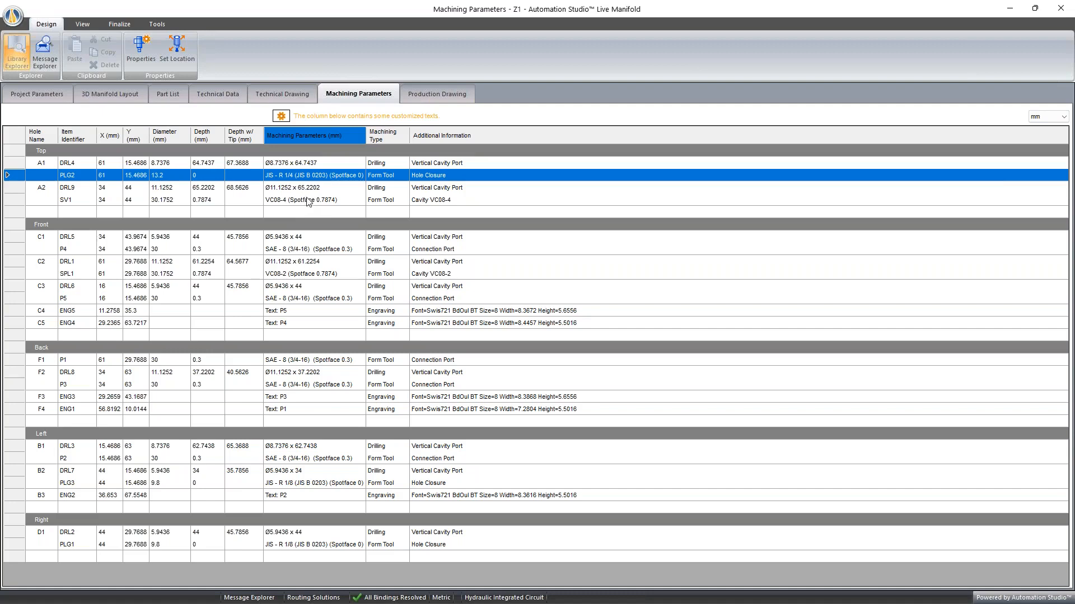
click(281, 116)
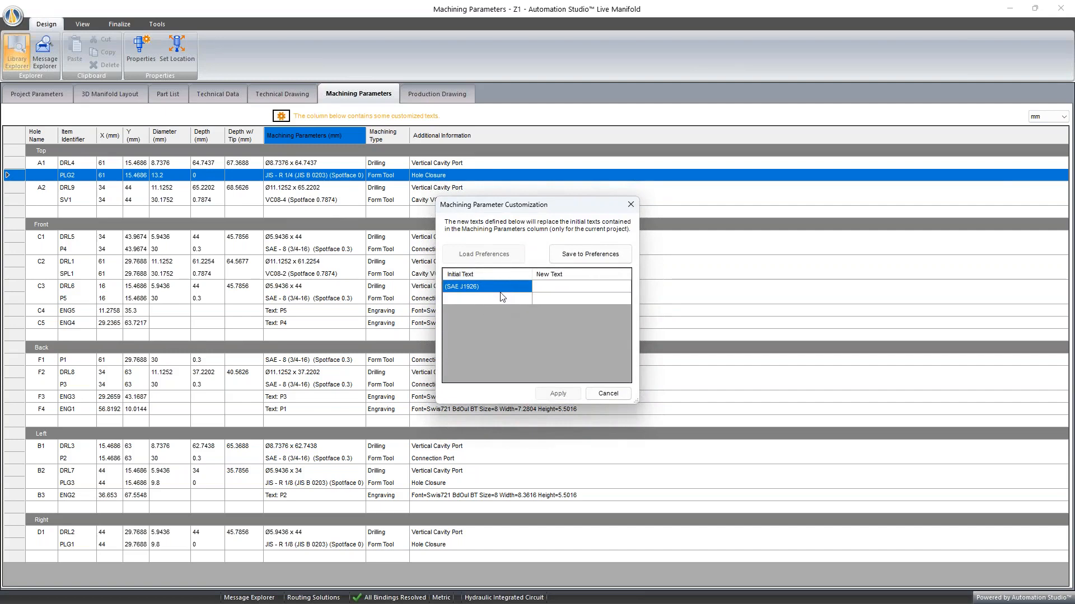
click(630, 205)
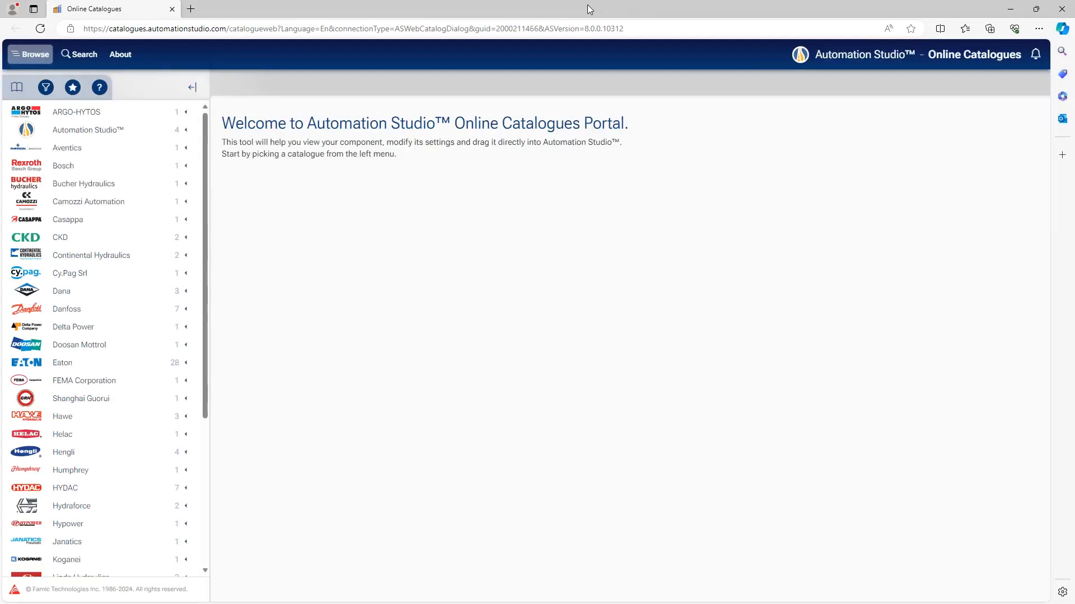
- Filter the catalogues in the Online Catalogues portal by Manifold, and minimize the browser
click(46, 87)
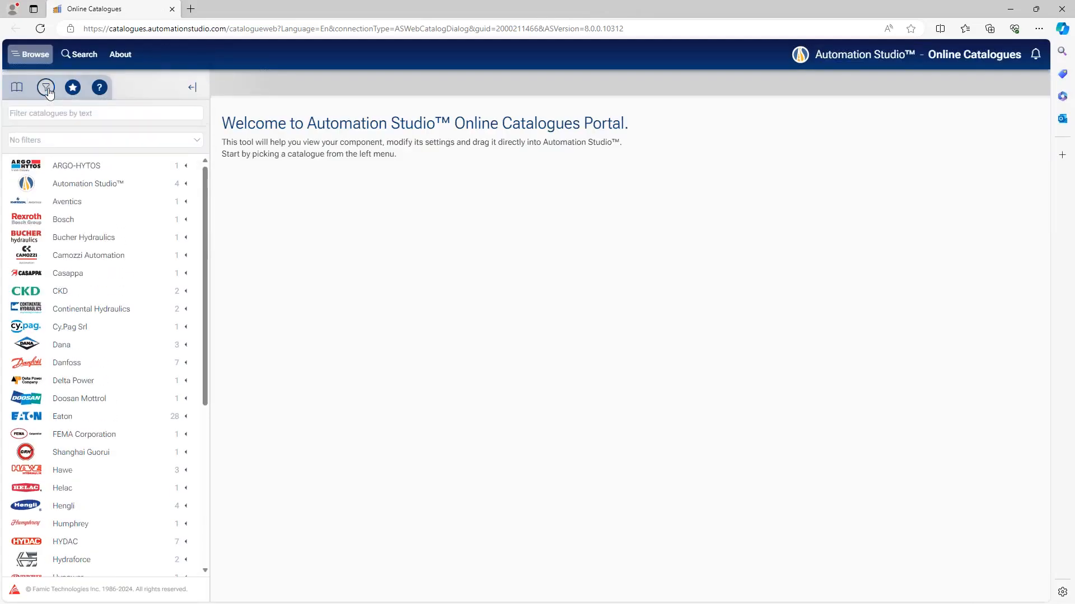
click(83, 143)
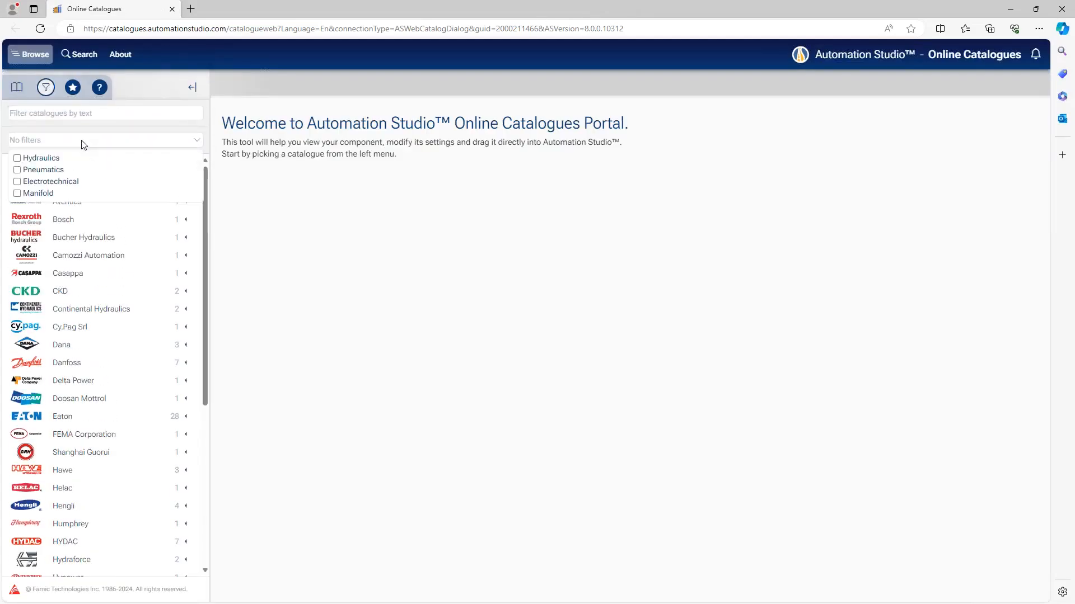
click(34, 193)
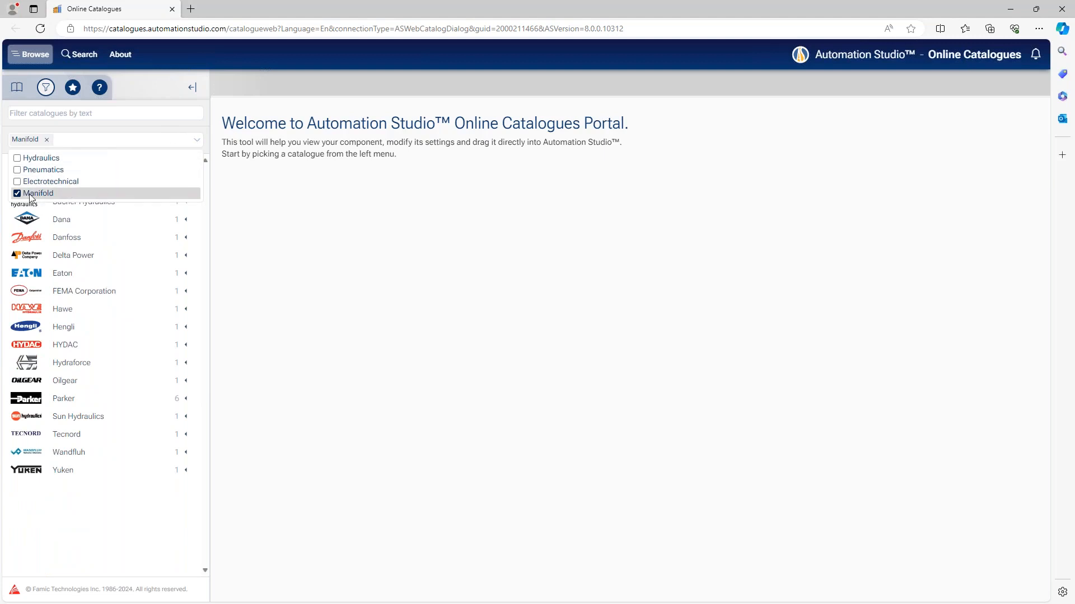
click(197, 140)
click(196, 141)
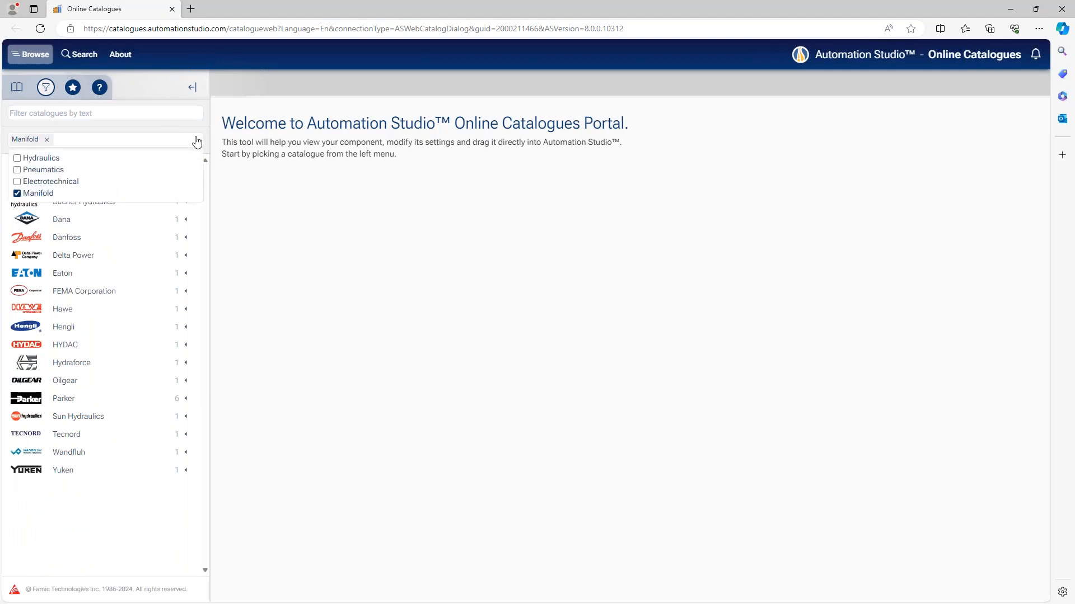
click(197, 141)
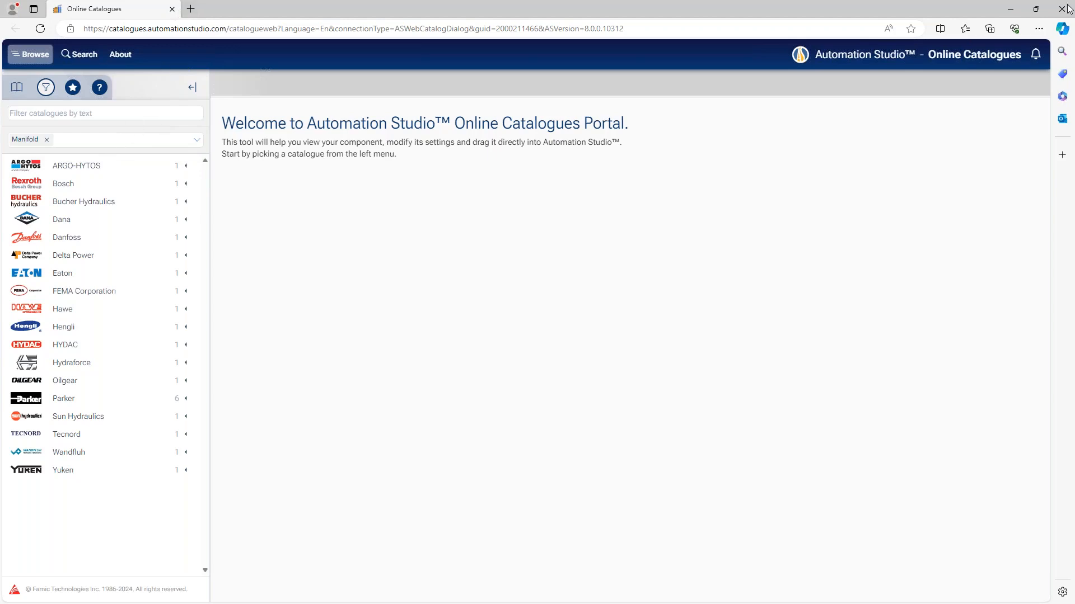
click(1009, 8)
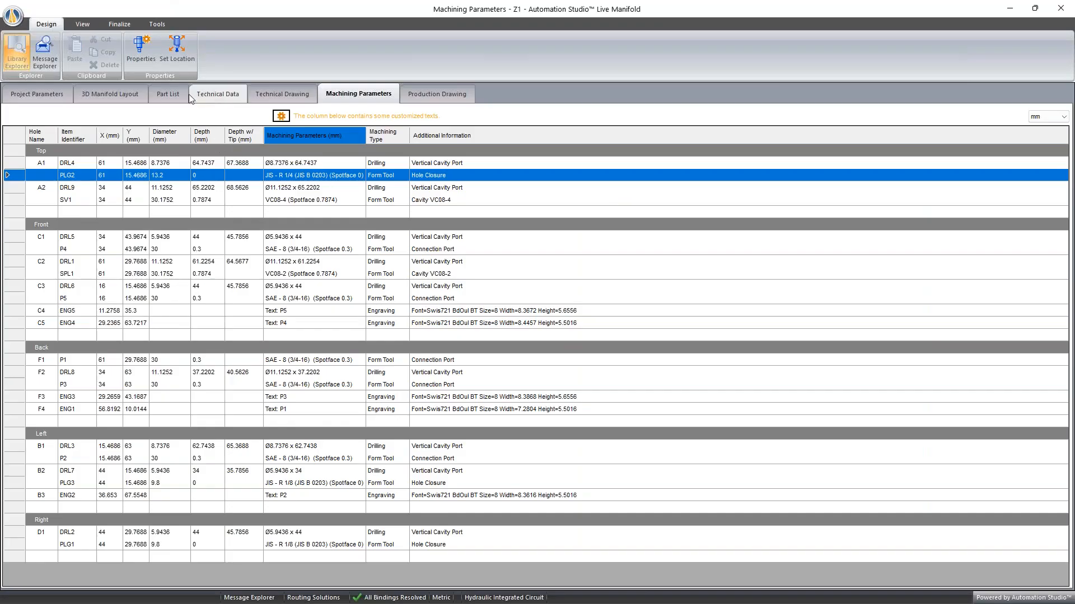
- Switch to the Live Manifold 3D layout and inspect the channels, component SPL1 and its clearances from the Right and Front faces
click(109, 94)
middle_drag(438, 342, 460, 360)
scroll(479, 375, up, 3)
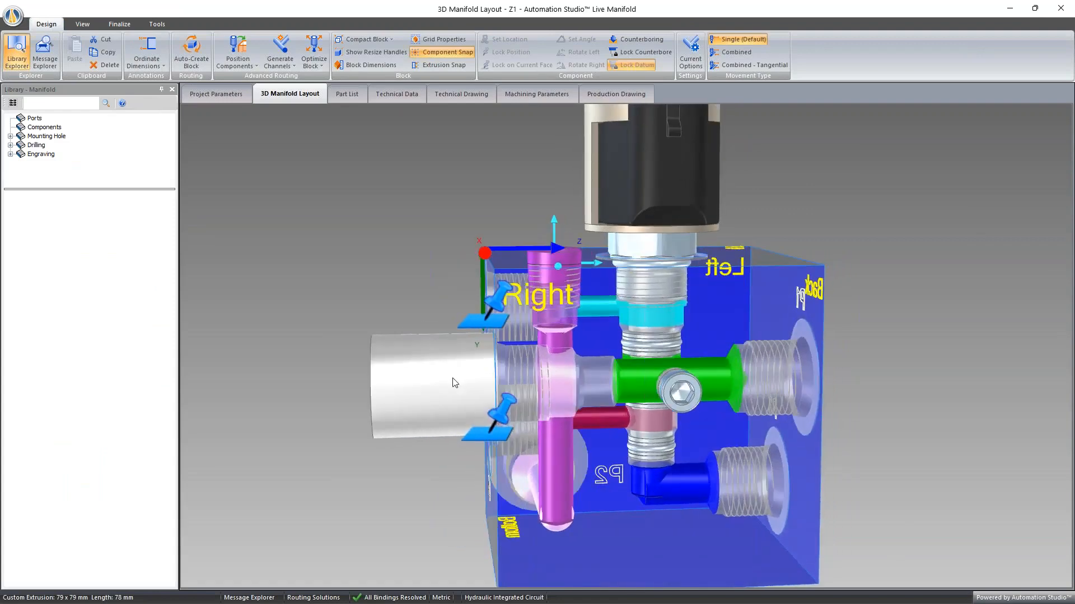
mouse_move(453, 381)
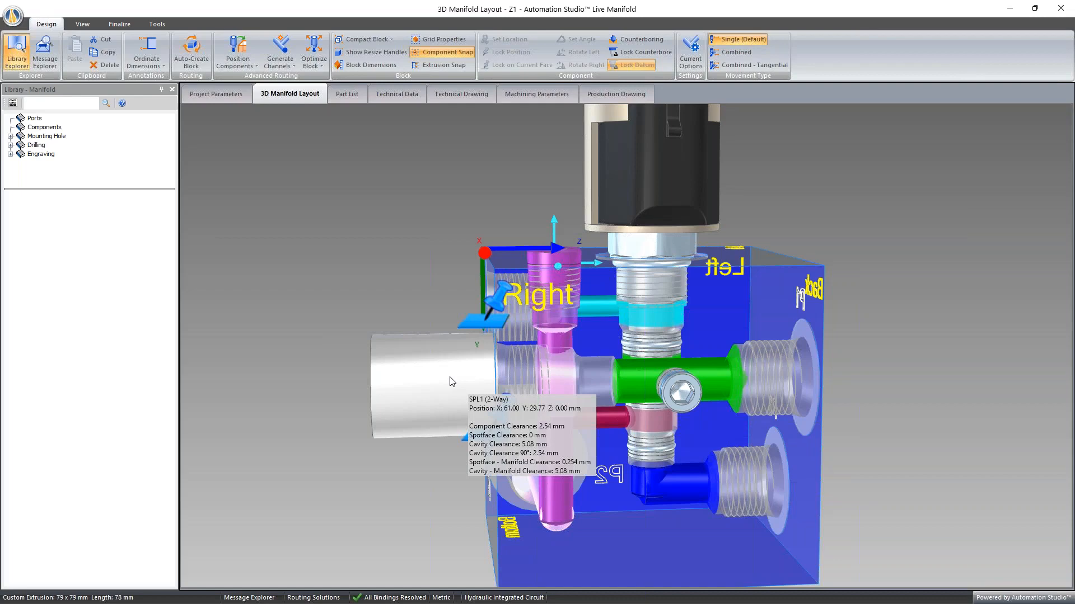
double_click(678, 535)
middle_drag(454, 429, 515, 407)
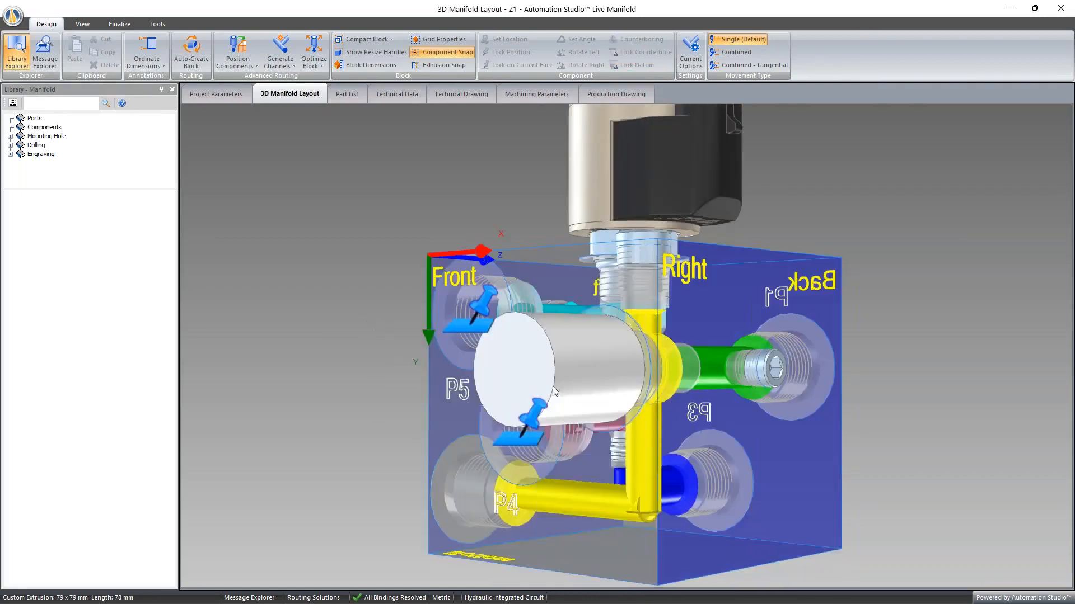
middle_drag(630, 376, 493, 359)
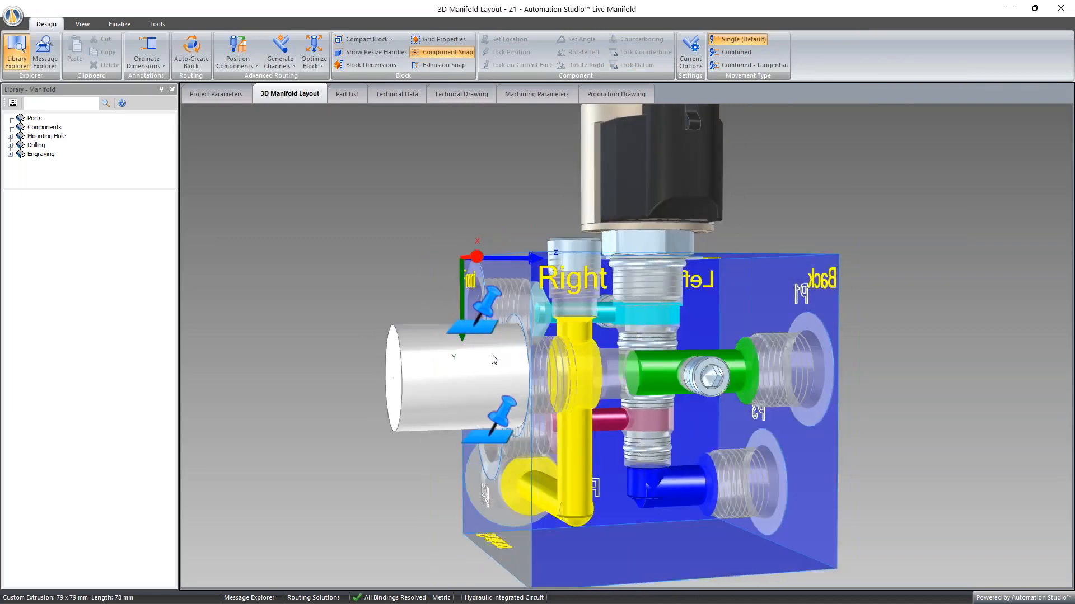
double_click(650, 553)
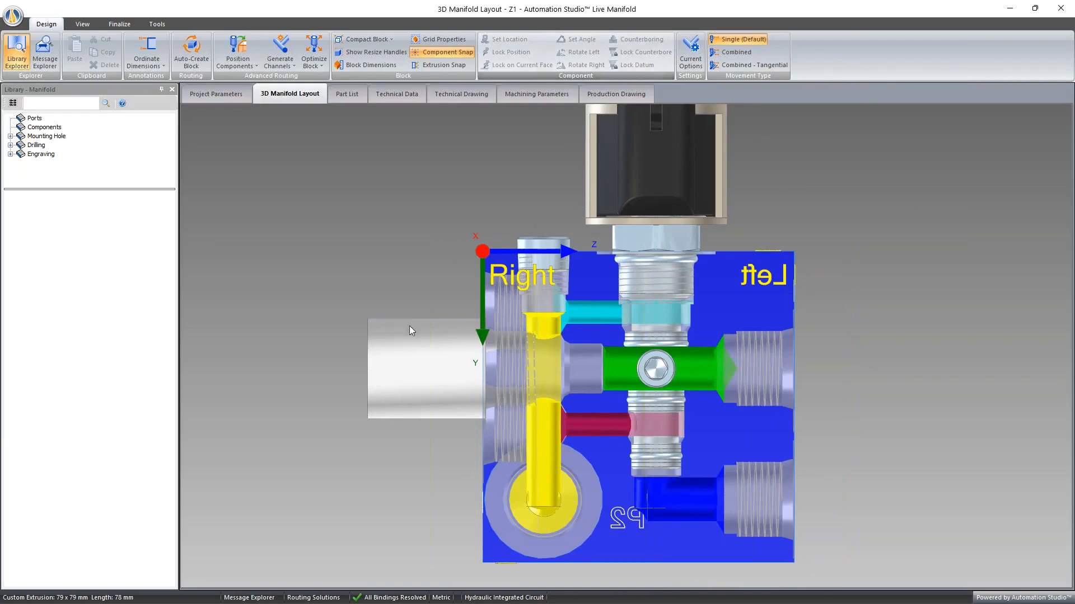
mouse_move(400, 364)
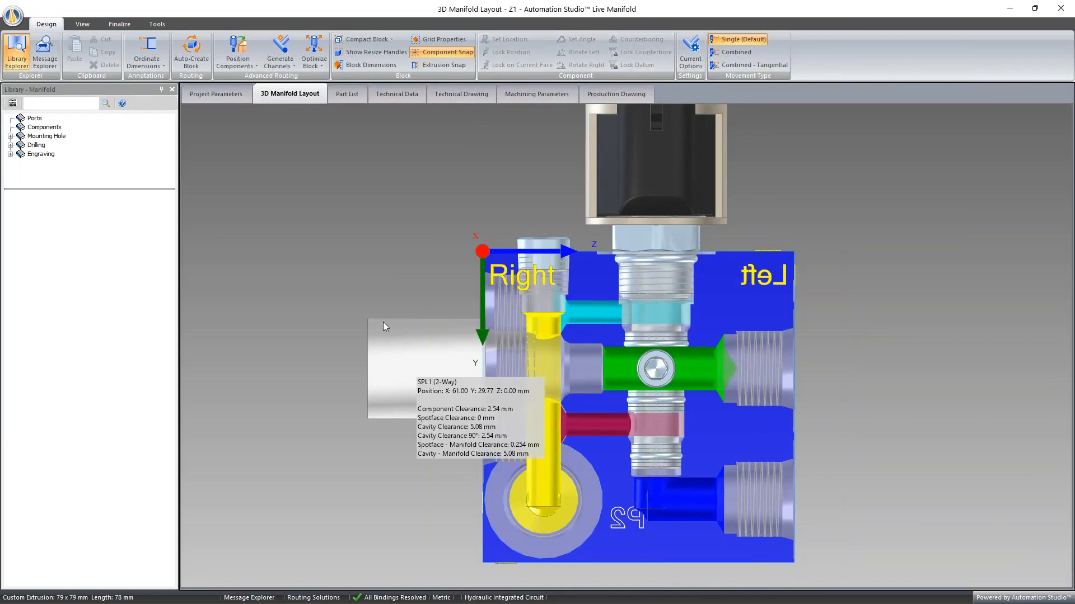
middle_drag(381, 304, 534, 311)
mouse_move(526, 392)
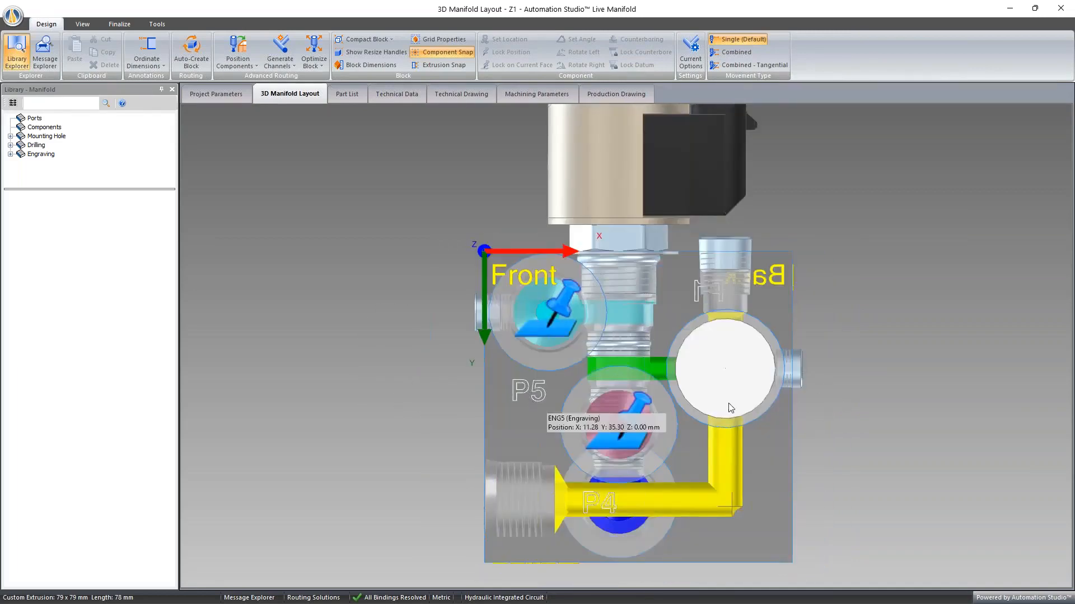